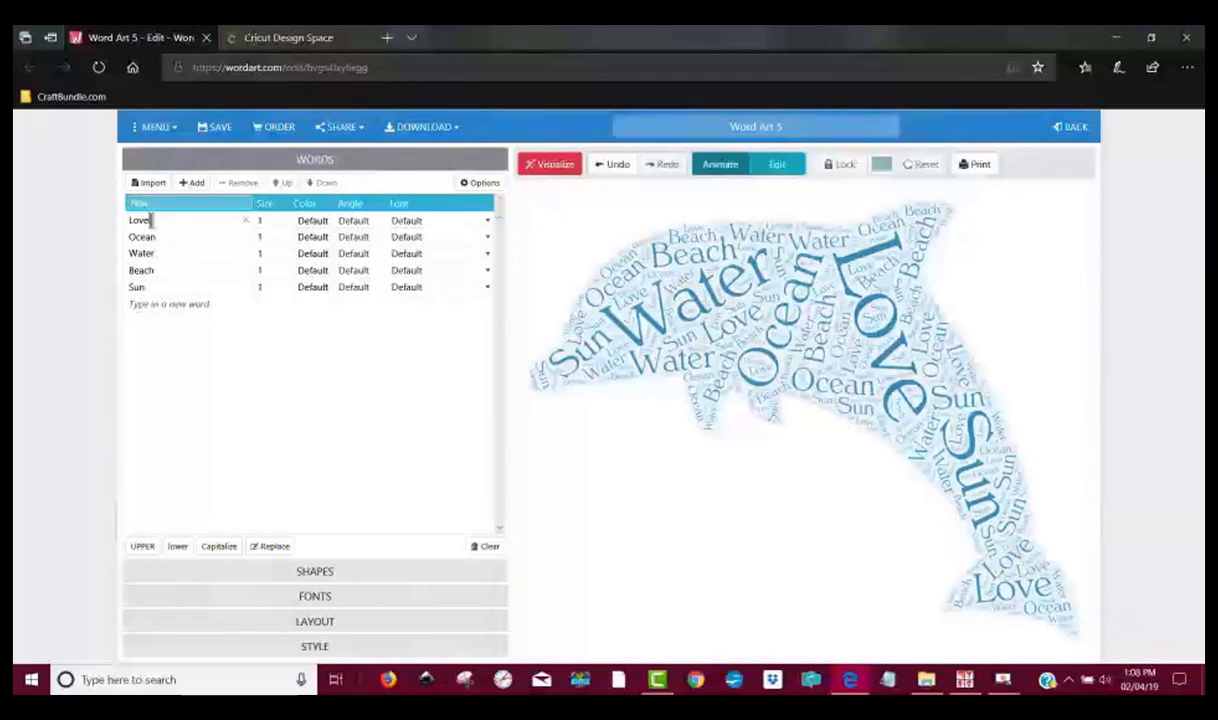
Set the font of the word Love to Dancnig Script Regular and regenerate the dolphin word art.
{"action": "left_click", "coordinate": [140, 220]}
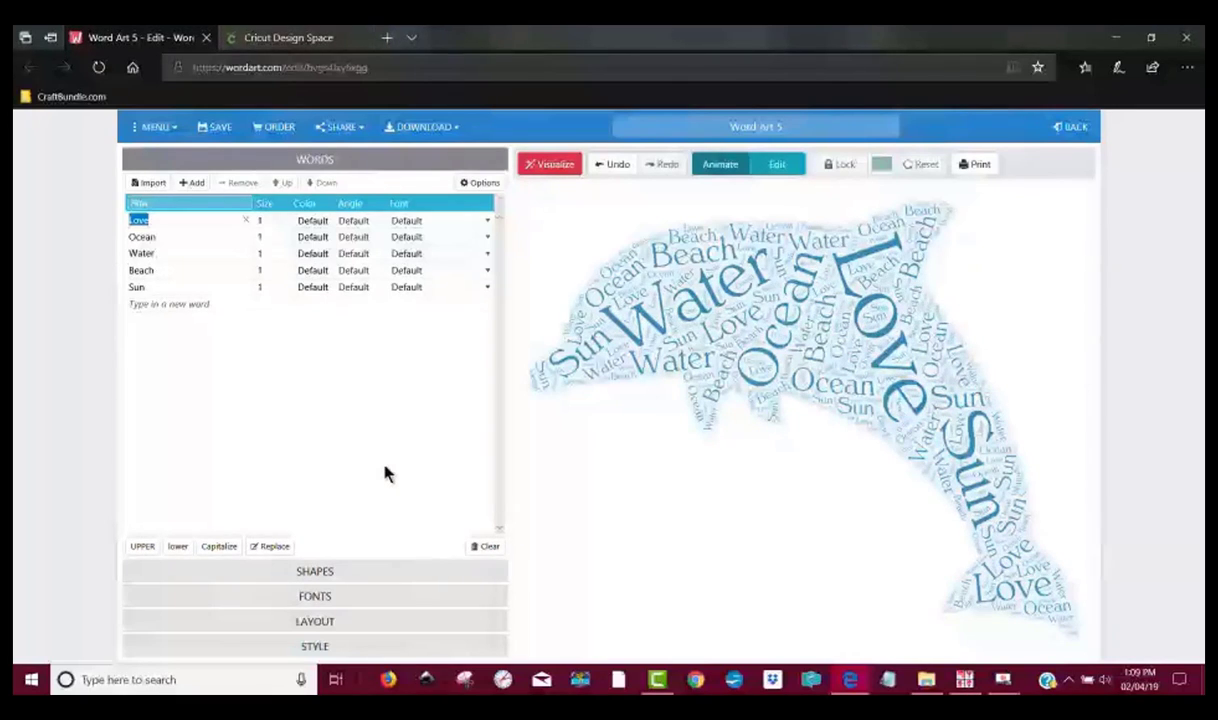
{"action": "left_click", "coordinate": [420, 222]}
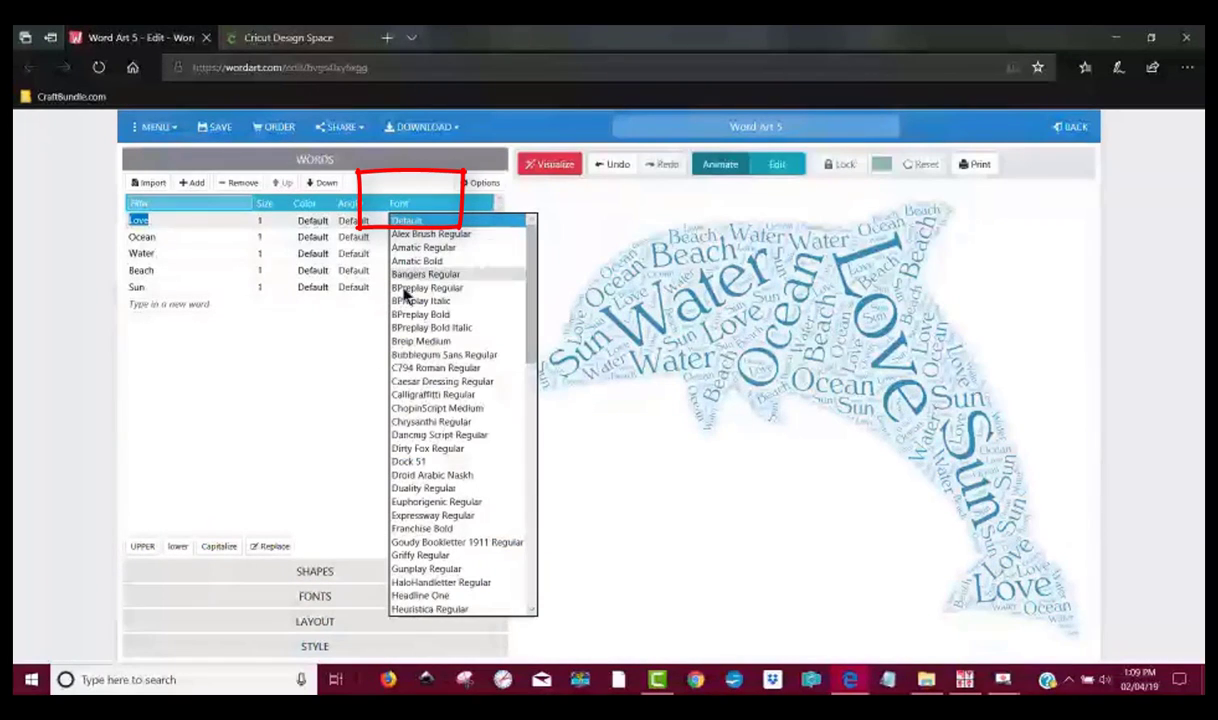
{"action": "left_click", "coordinate": [415, 435]}
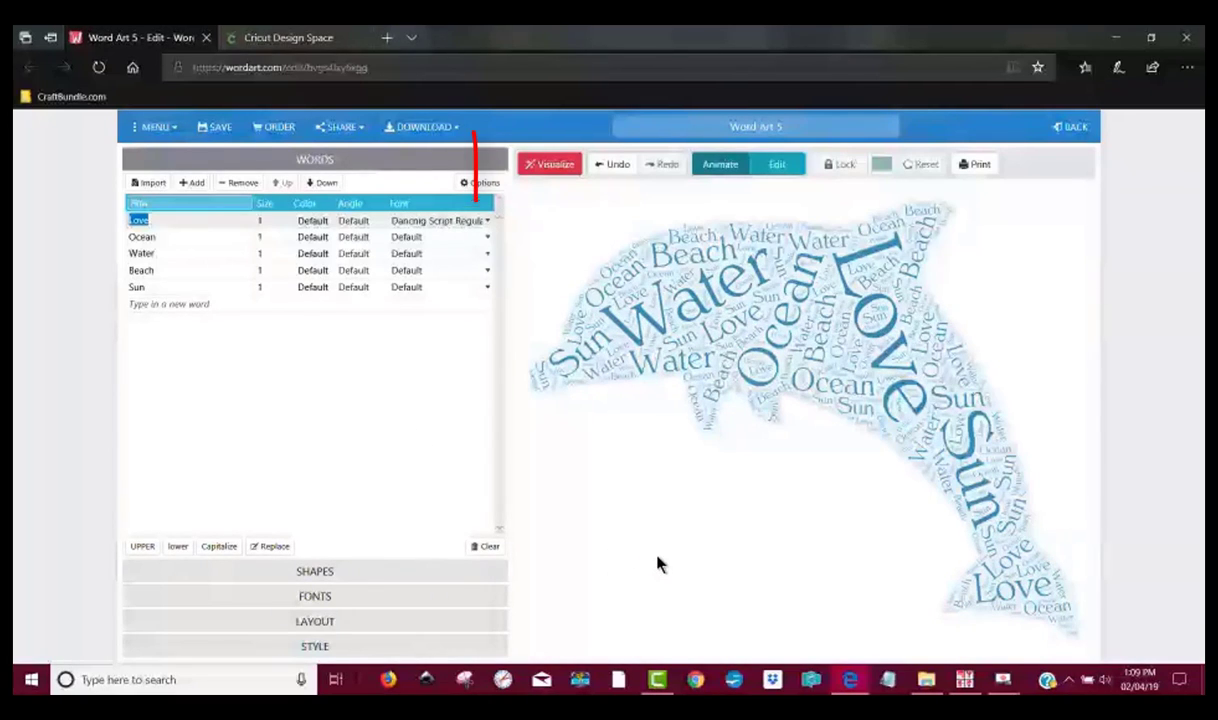
{"action": "left_click", "coordinate": [553, 170]}
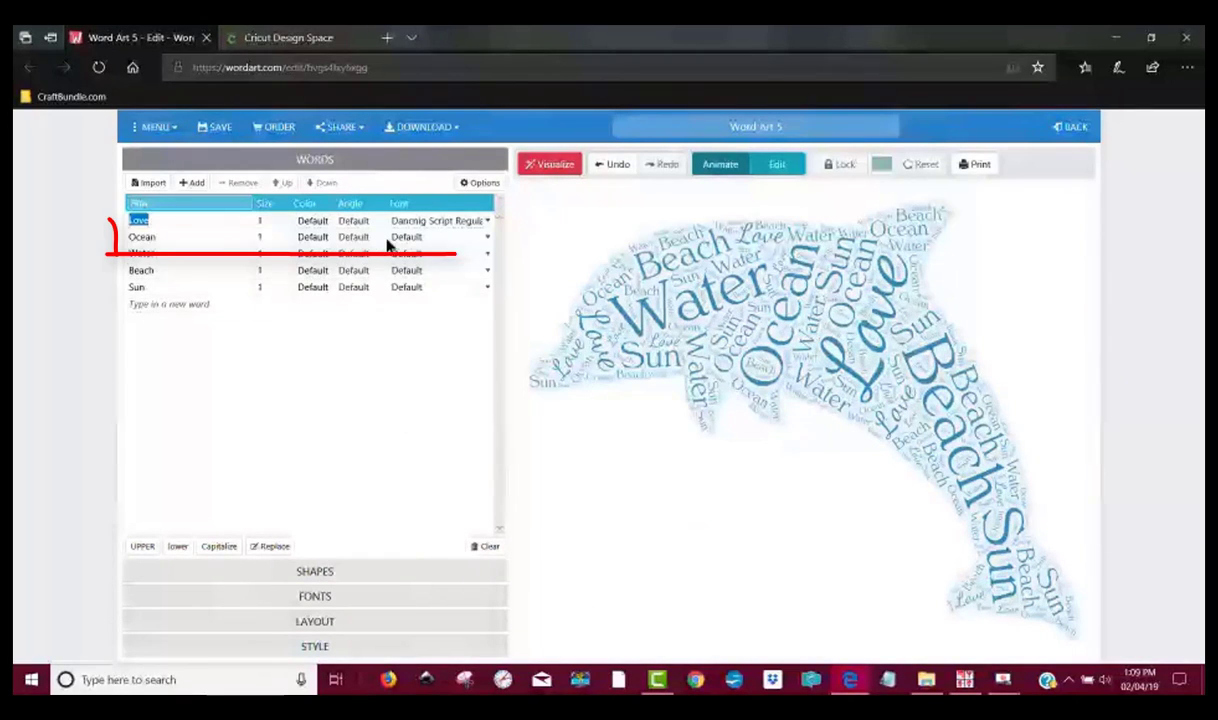
Assign the Dock 51 font to the word Ocean and regenerate the dolphin word art.
{"action": "left_click", "coordinate": [474, 238]}
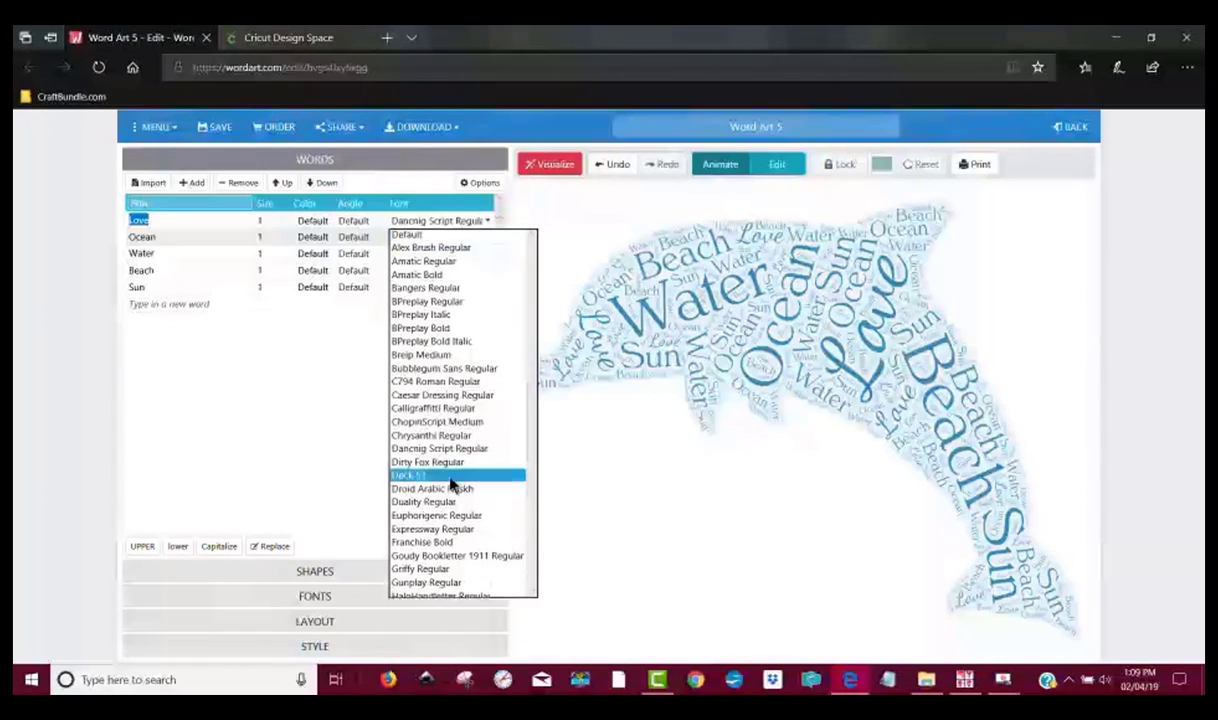
{"action": "left_click", "coordinate": [452, 476]}
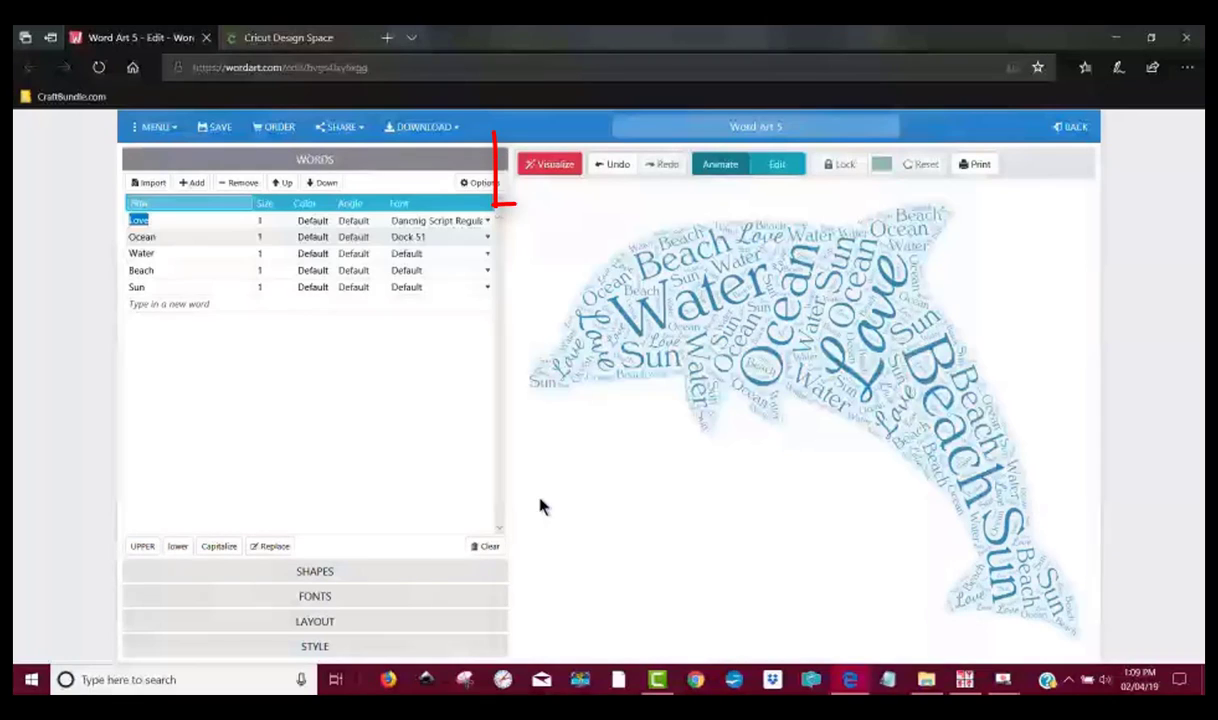
{"action": "left_click", "coordinate": [561, 168]}
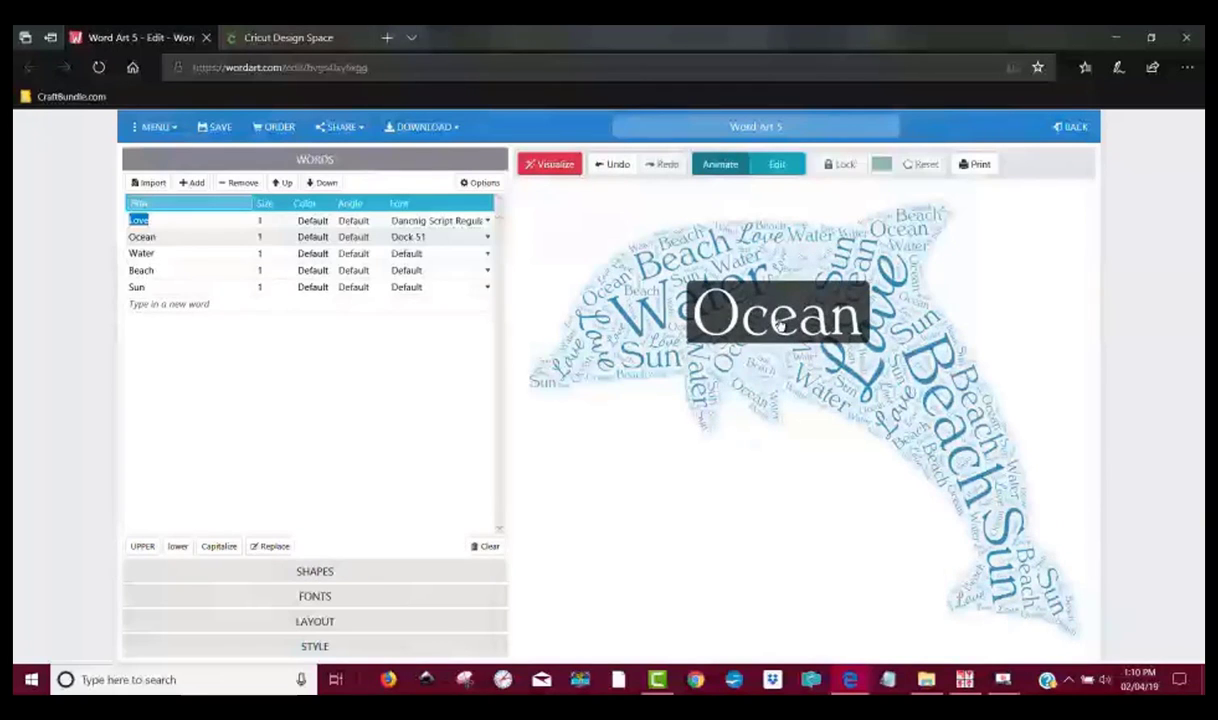
{"action": "left_click", "coordinate": [548, 168]}
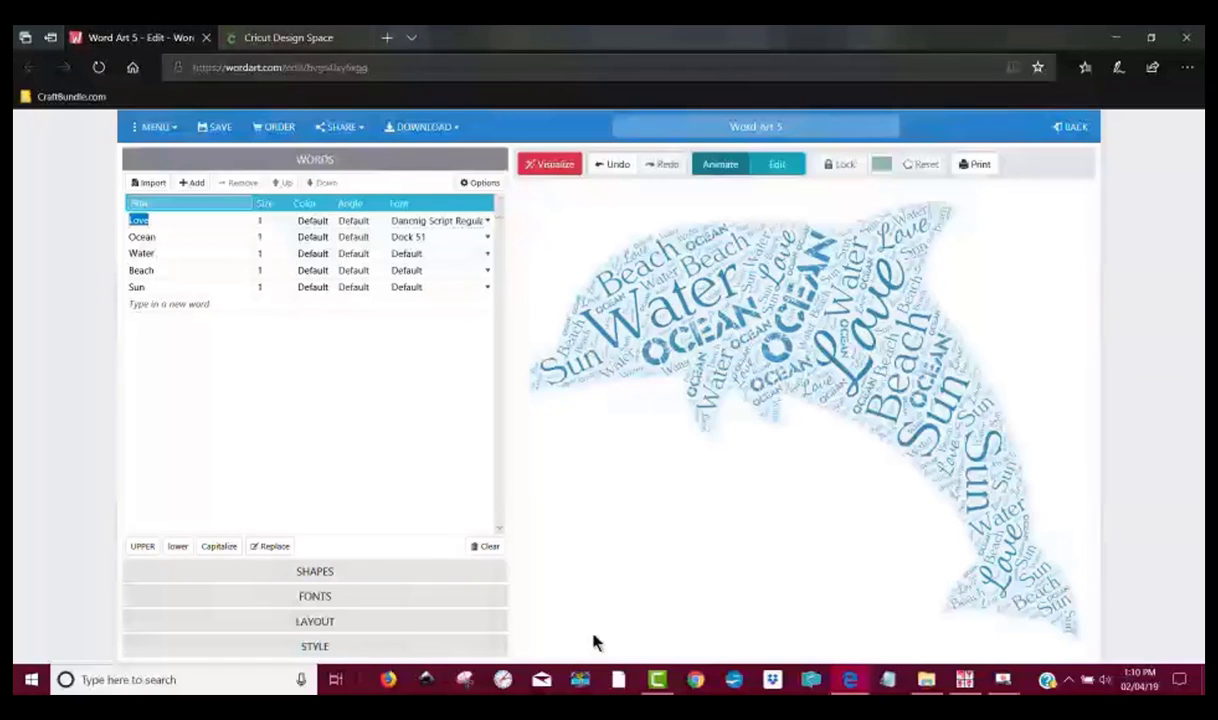
Try the Yanone Kaffeesatz Regular font on the word Water and regenerate the design.
{"action": "left_click", "coordinate": [407, 260]}
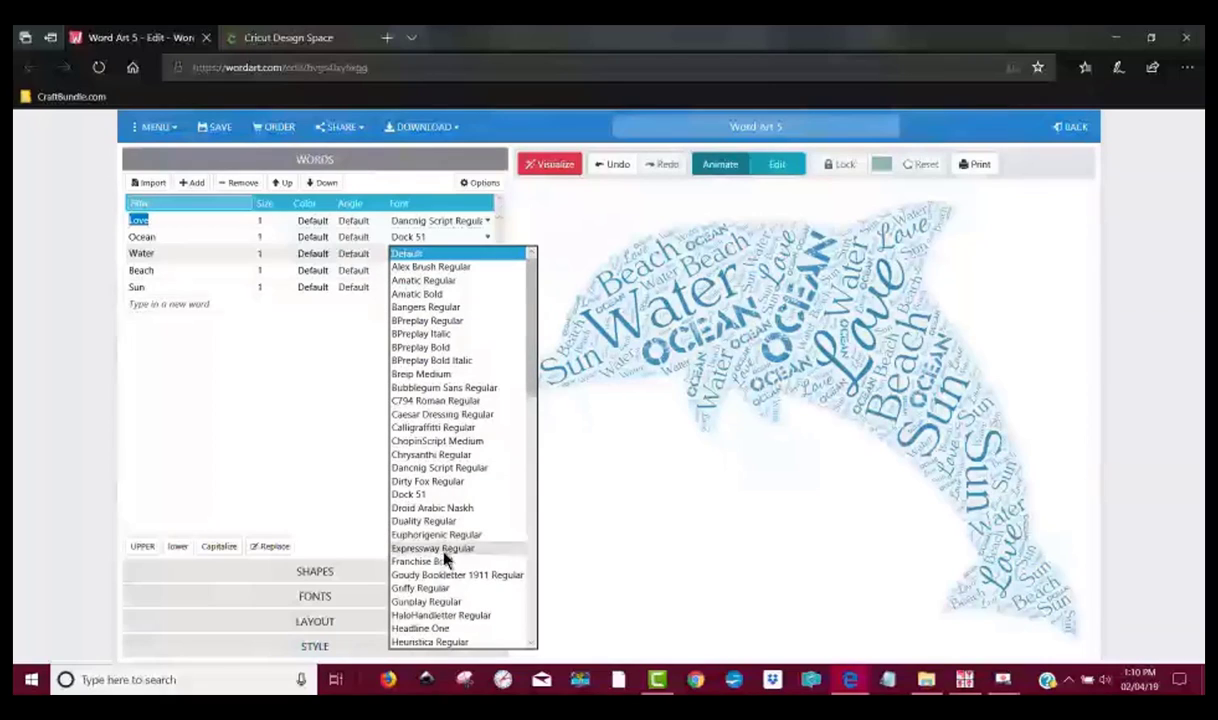
{"action": "scroll", "coordinate": [450, 638], "scroll_direction": "down", "scroll_amount": 15}
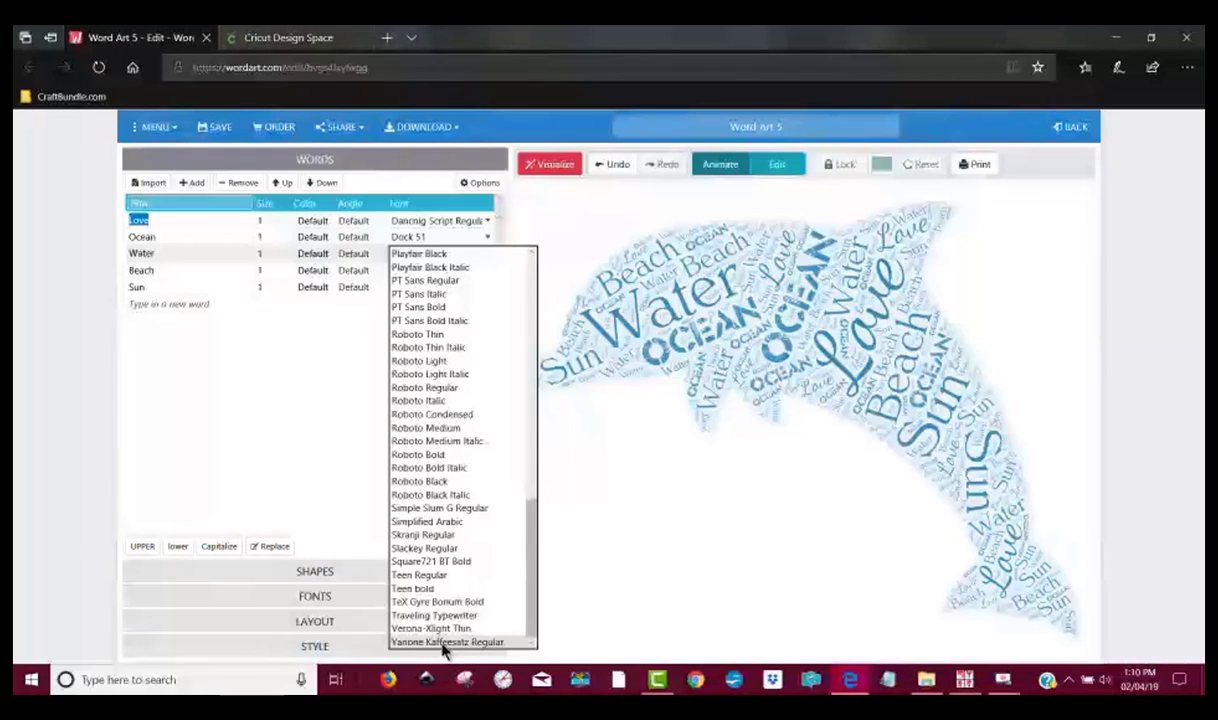
{"action": "left_click", "coordinate": [445, 642]}
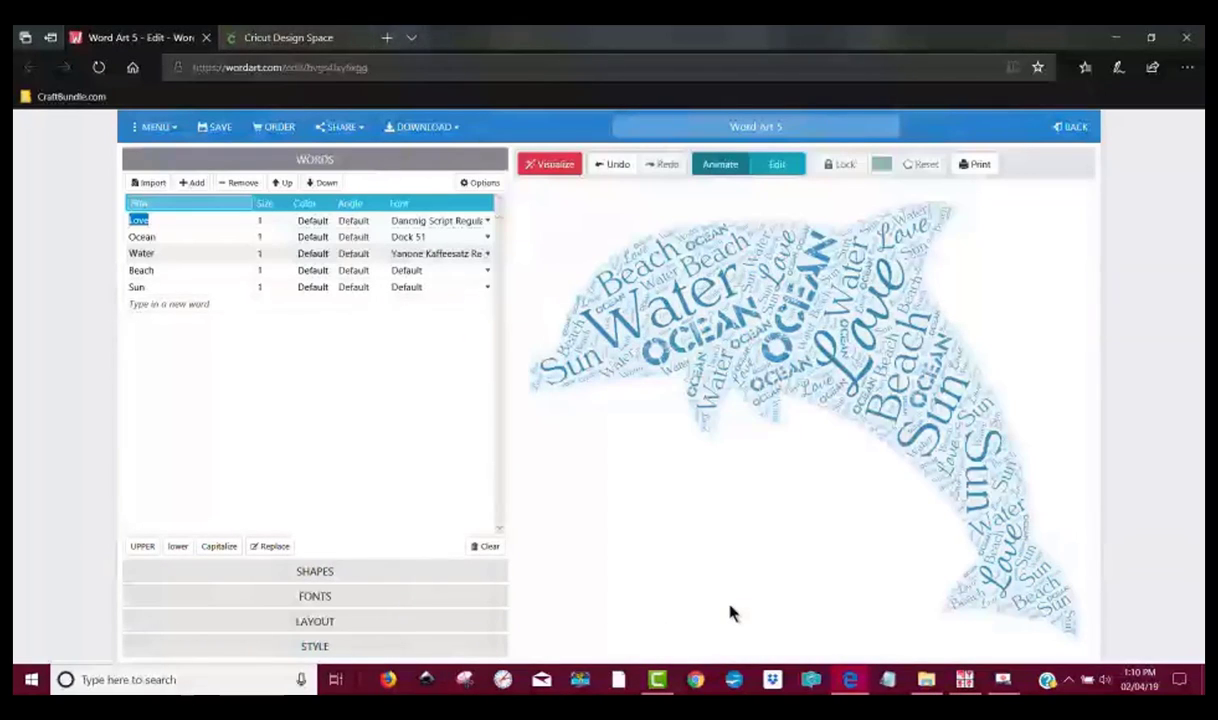
{"action": "left_click", "coordinate": [551, 167]}
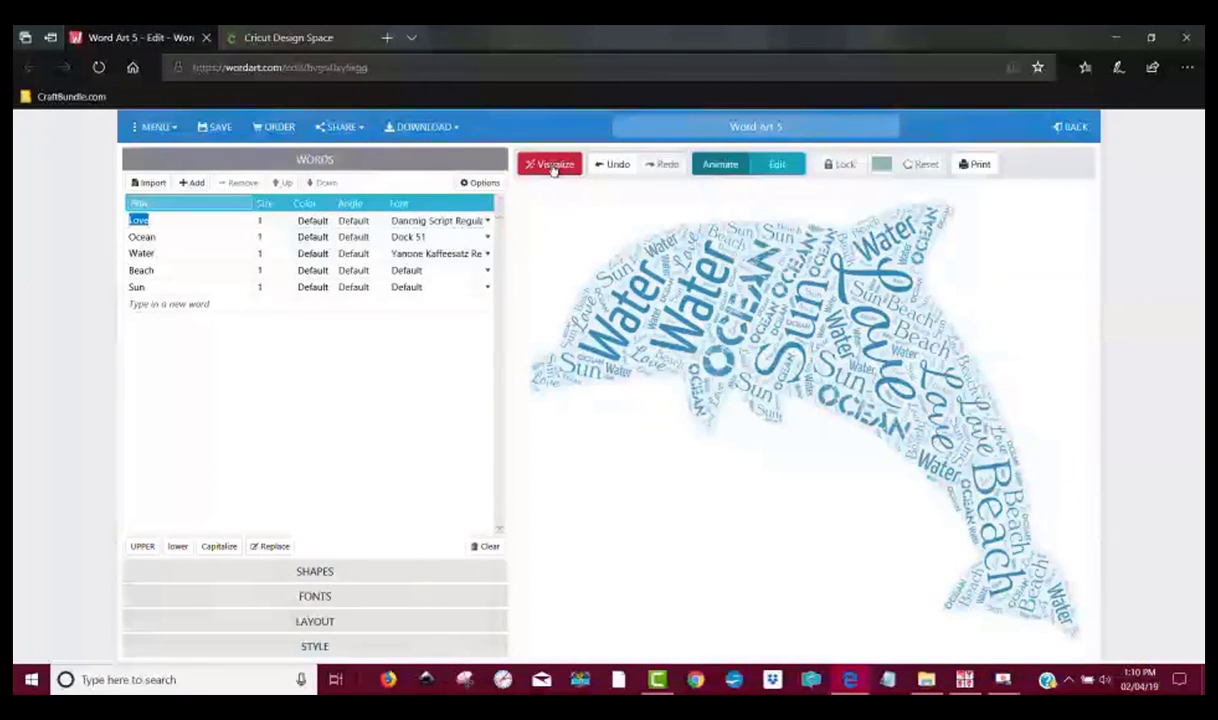
Change the font of the word Water to Slackey Regular and regenerate the design.
{"action": "left_click", "coordinate": [431, 258]}
{"action": "left_click", "coordinate": [434, 258]}
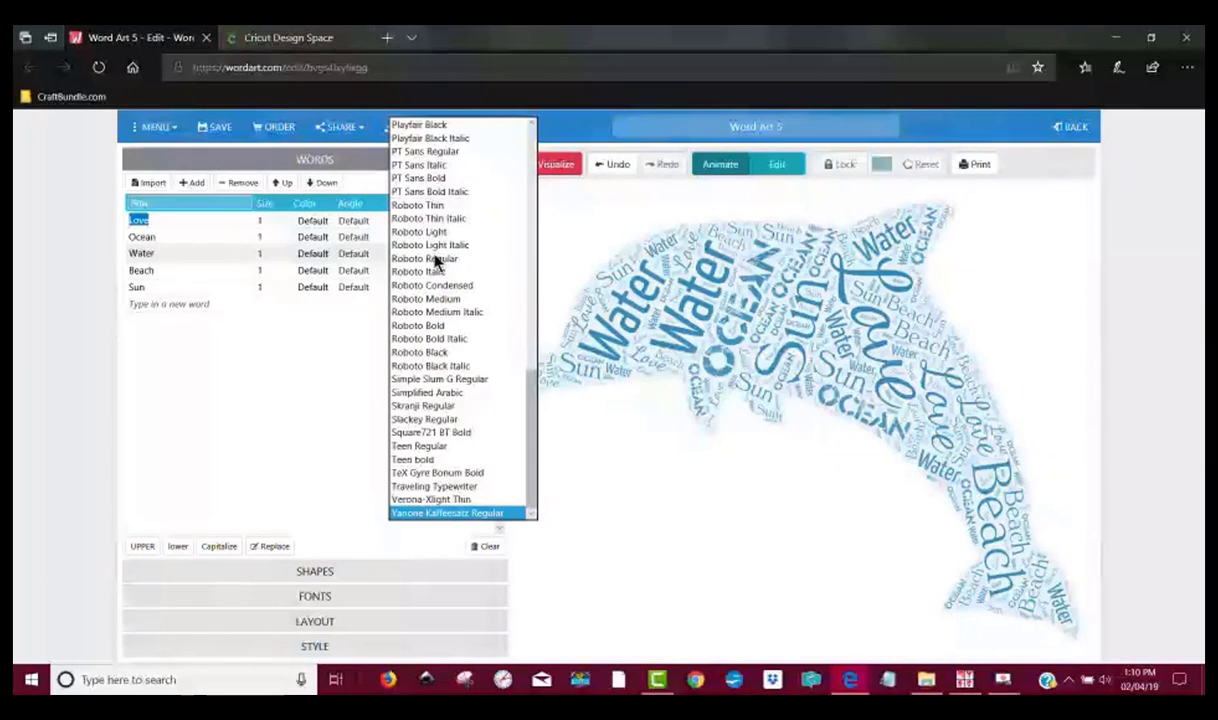
{"action": "left_click", "coordinate": [428, 421]}
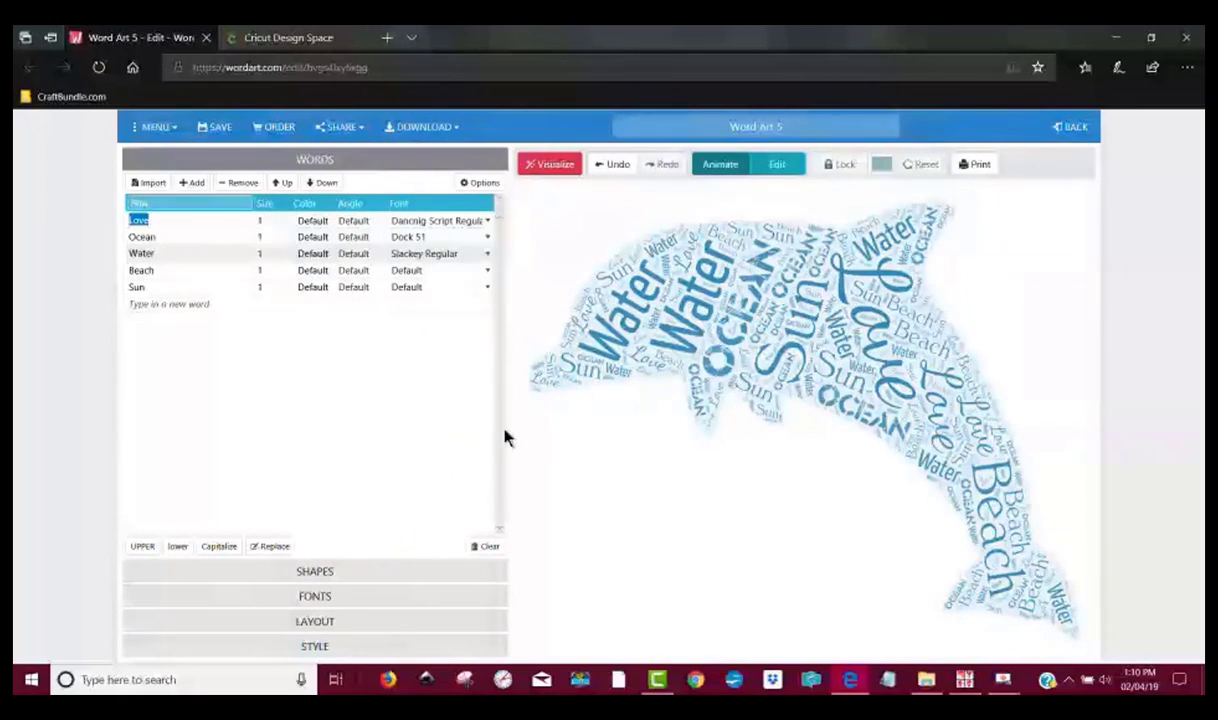
{"action": "left_click", "coordinate": [563, 166]}
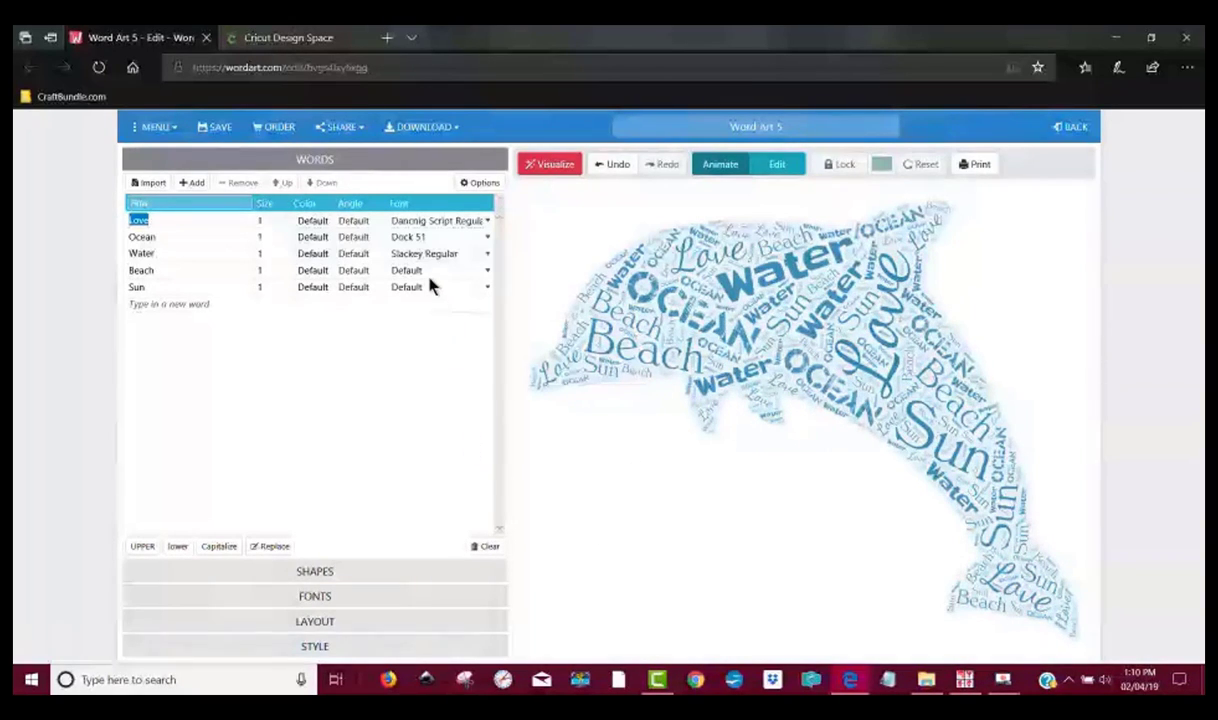
Try the Bubblegum Sans Regular font on the word Beach and regenerate the design.
{"action": "left_click", "coordinate": [414, 271]}
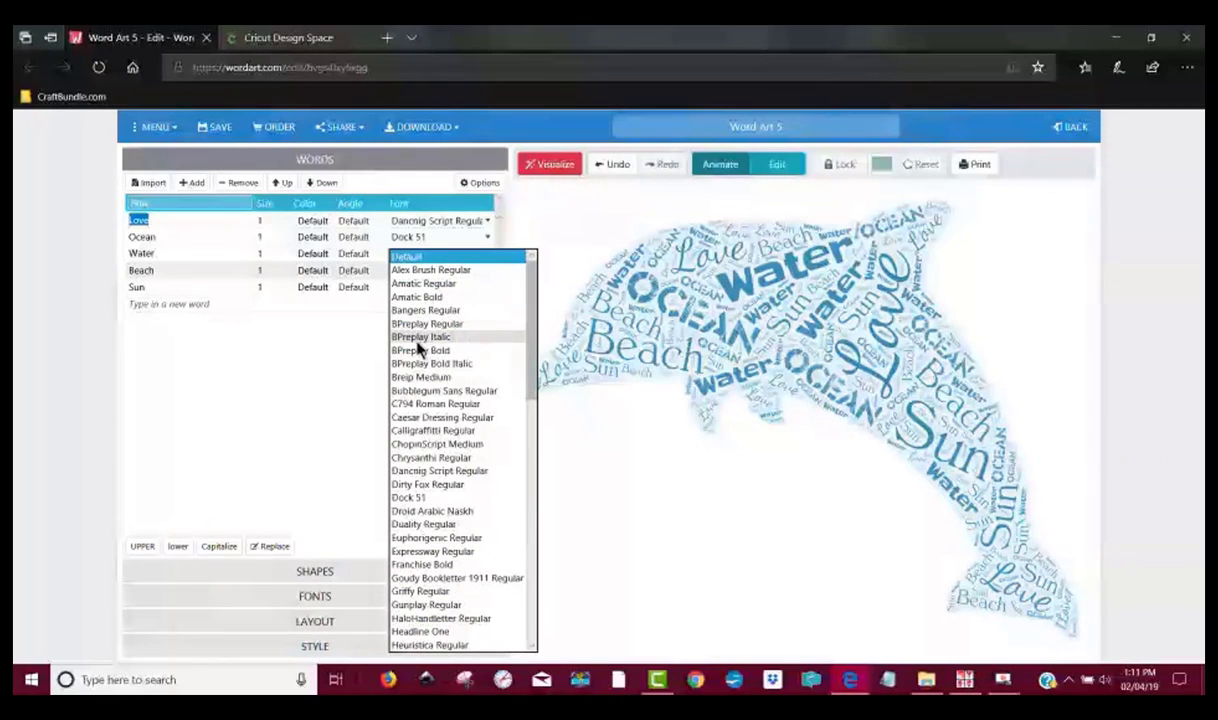
{"action": "left_click", "coordinate": [420, 396]}
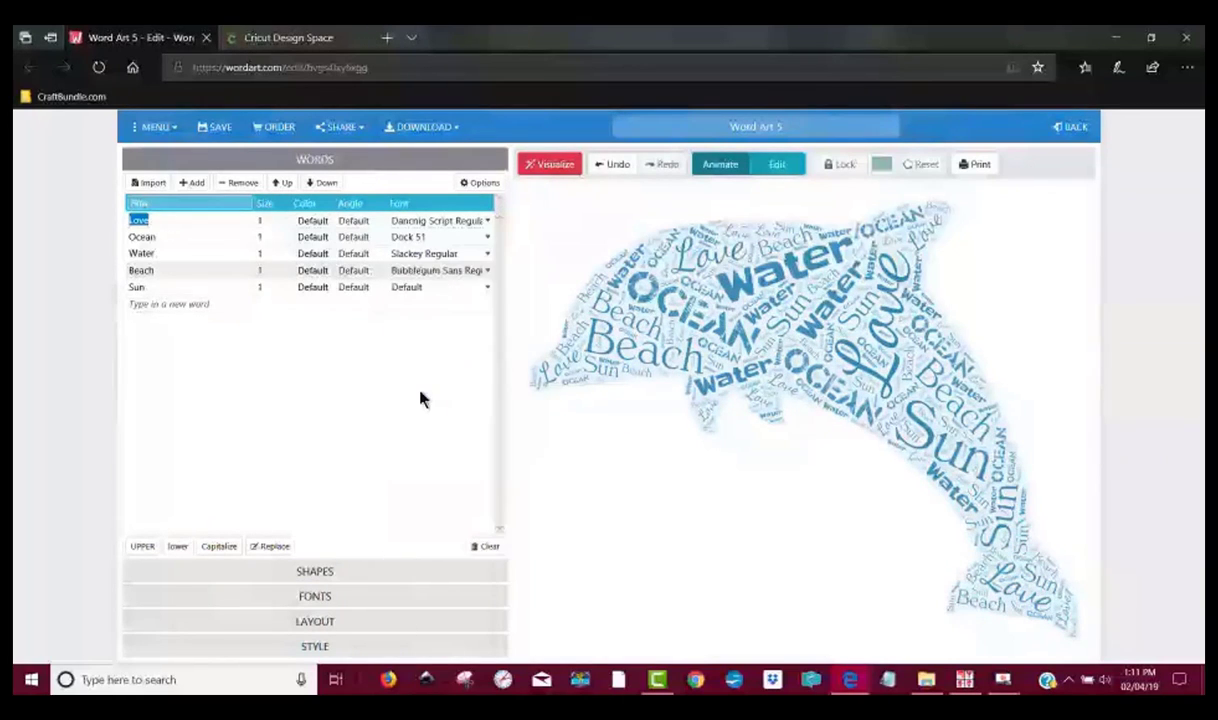
{"action": "left_click", "coordinate": [566, 166]}
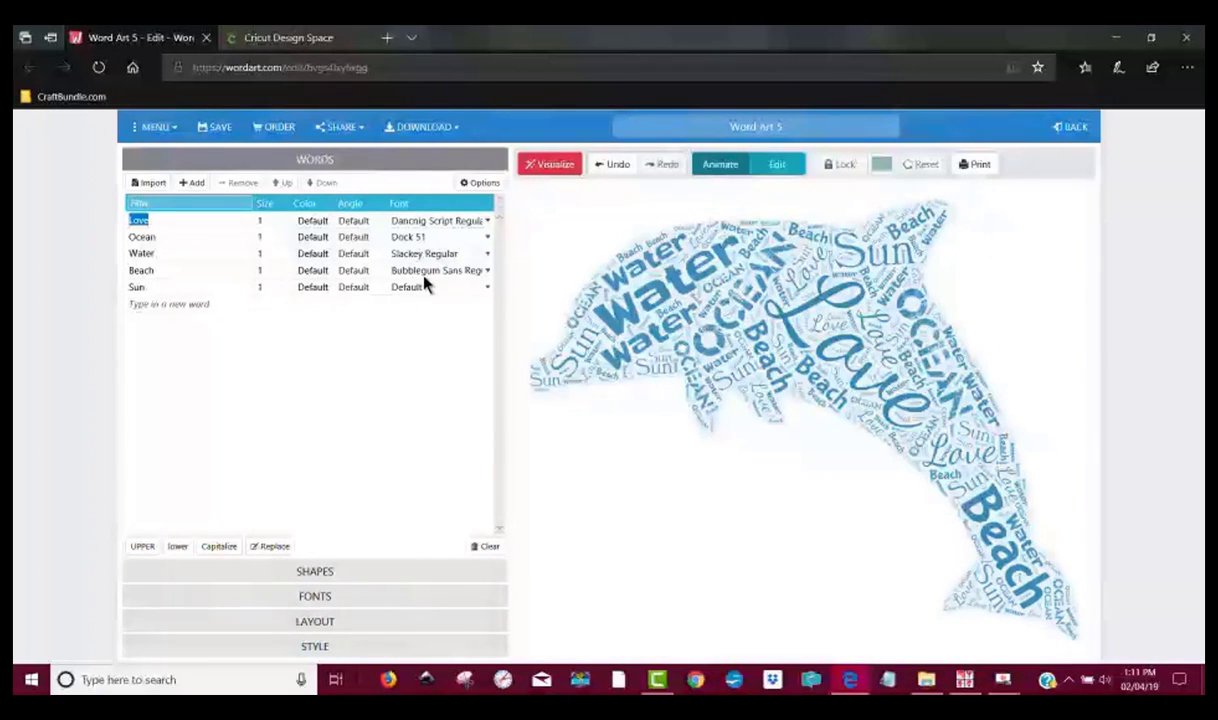
Change the font of the word Beach to Griffy Regular and regenerate the design.
{"action": "left_click", "coordinate": [478, 272]}
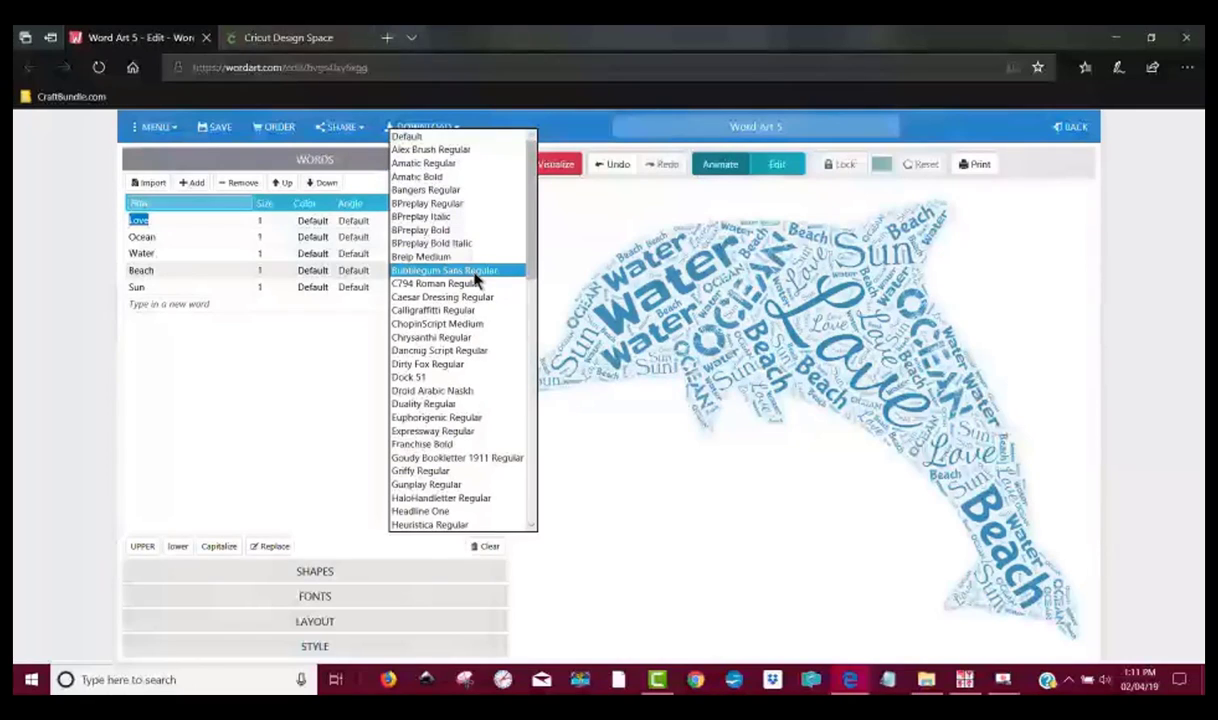
{"action": "left_click", "coordinate": [445, 472]}
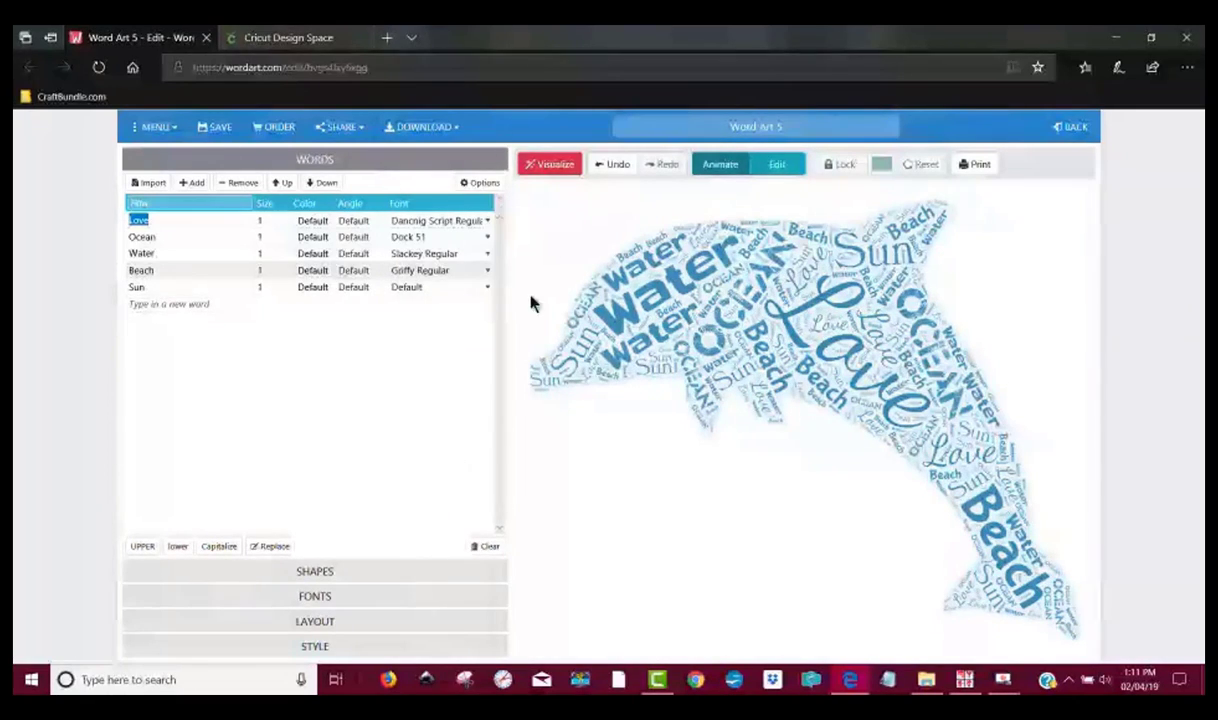
{"action": "left_click", "coordinate": [560, 166]}
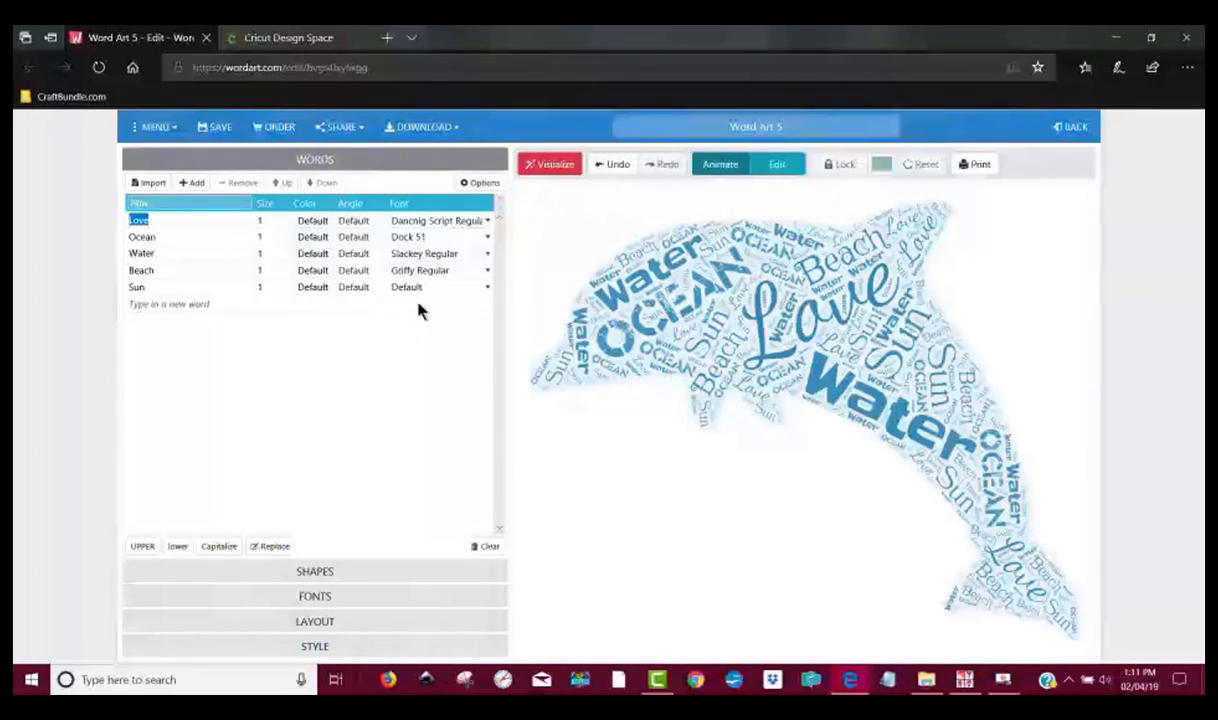
Set the font of the word Sun to MargaritaVille Regular and regenerate the design.
{"action": "left_click", "coordinate": [411, 290]}
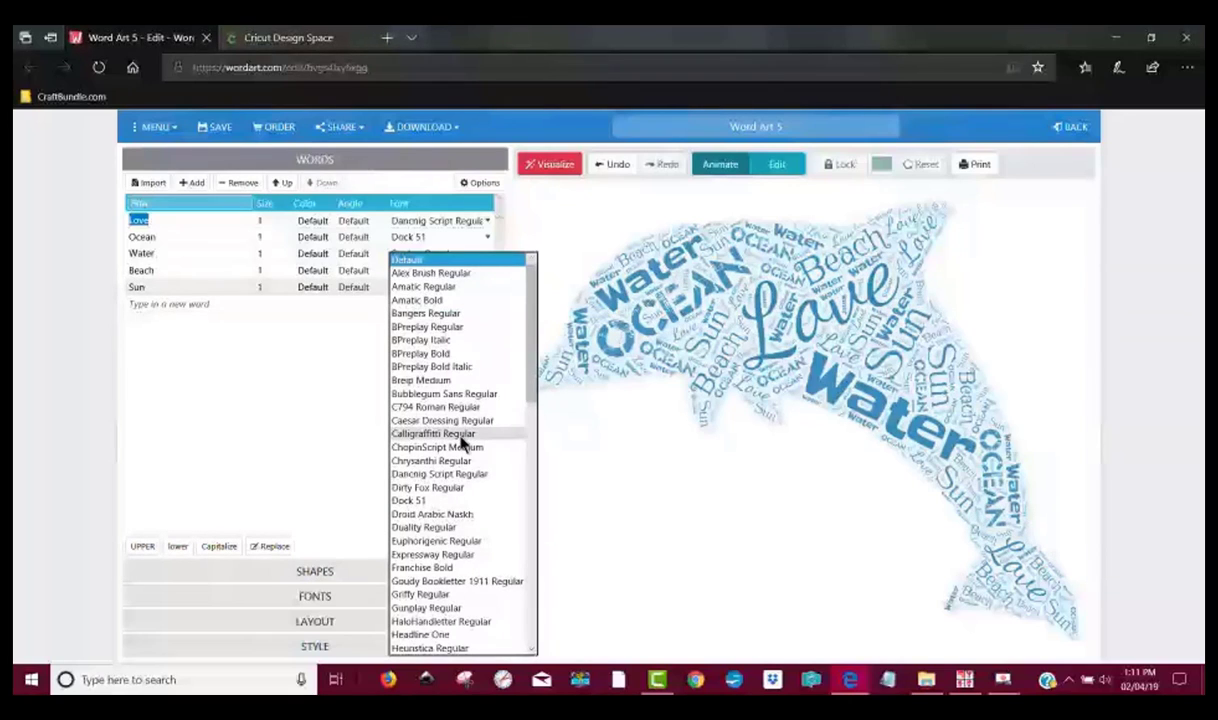
{"action": "scroll", "coordinate": [459, 443], "scroll_direction": "down", "scroll_amount": 5}
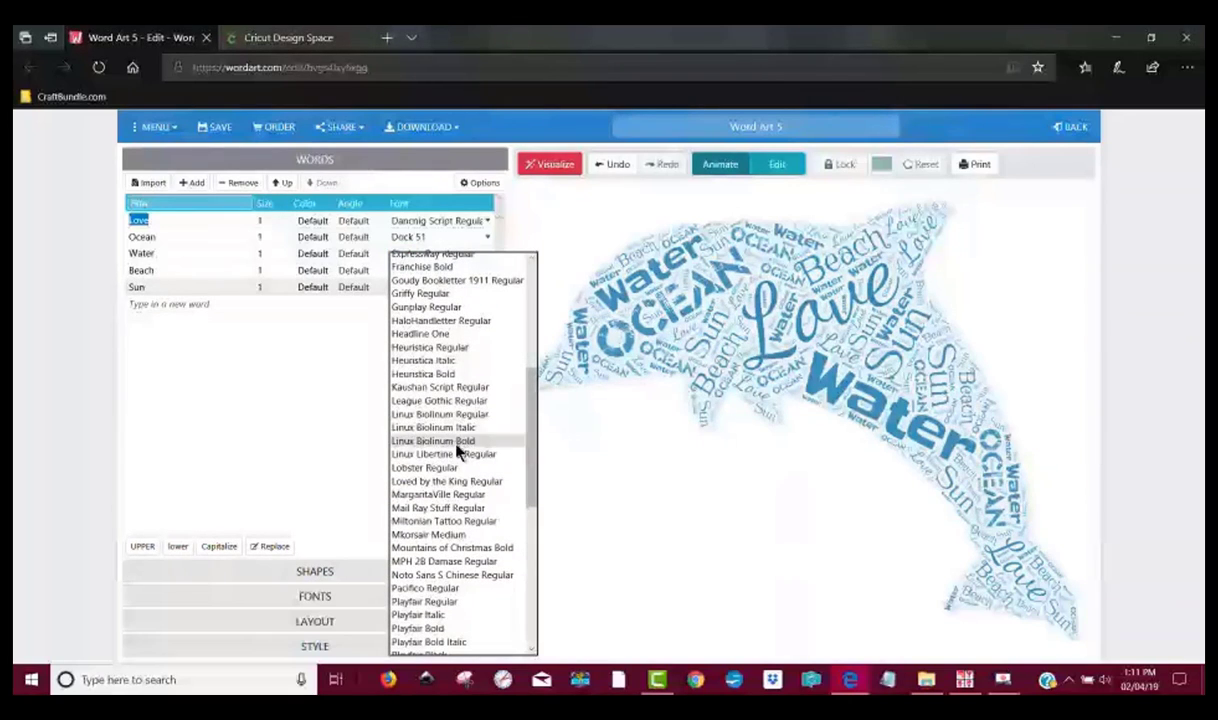
{"action": "left_click", "coordinate": [489, 497]}
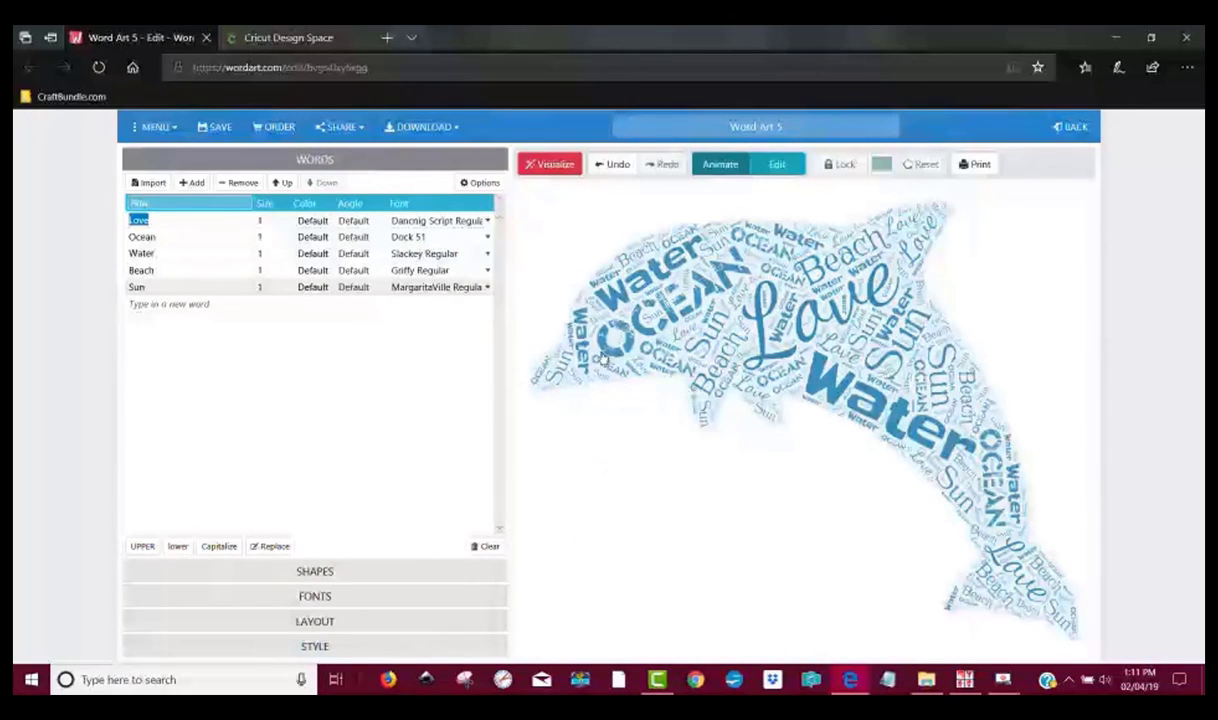
{"action": "left_click", "coordinate": [560, 166]}
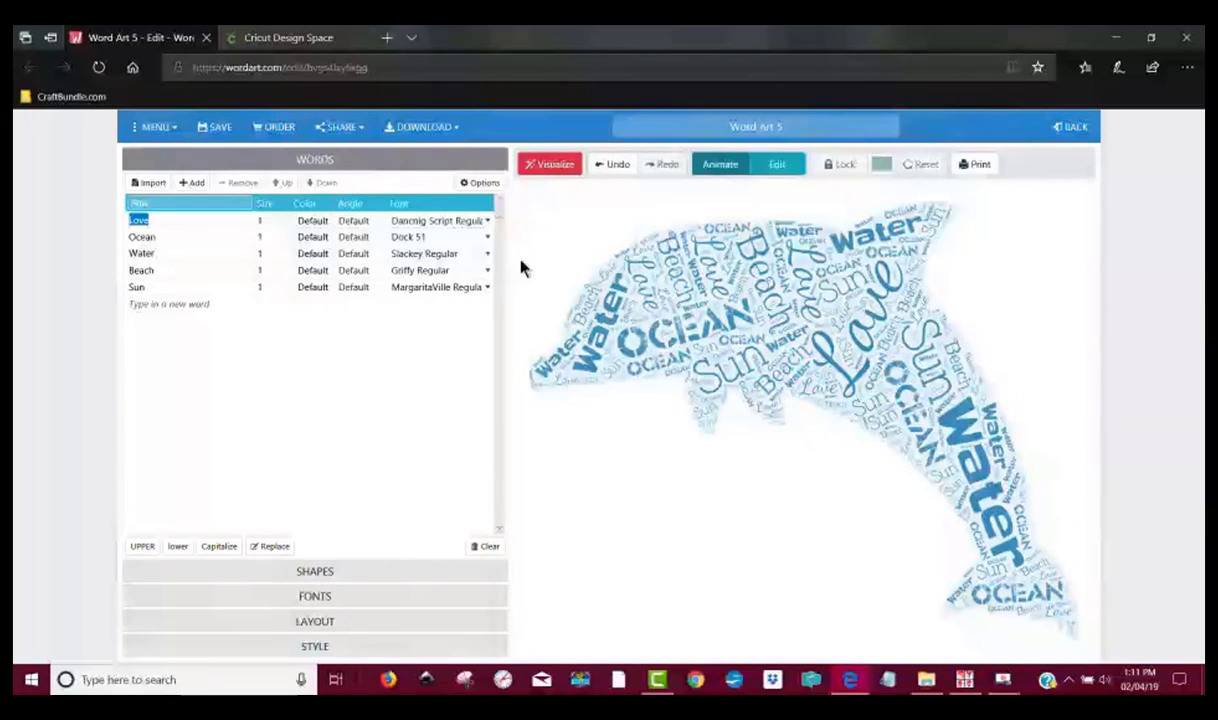
Reduce the layout's defined words amount first to 176 and then to 88, regenerating the word art after each change.
{"action": "left_click", "coordinate": [348, 624]}
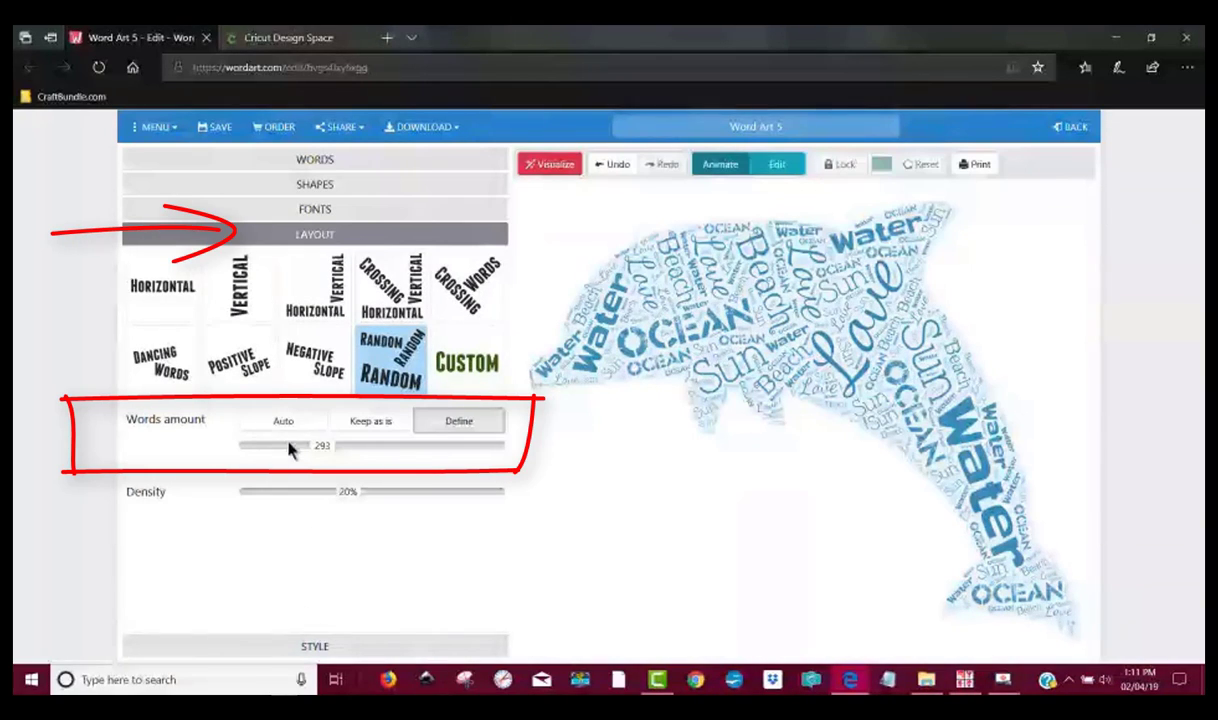
{"action": "left_click_drag", "start_coordinate": [304, 451], "coordinate": [294, 449]}
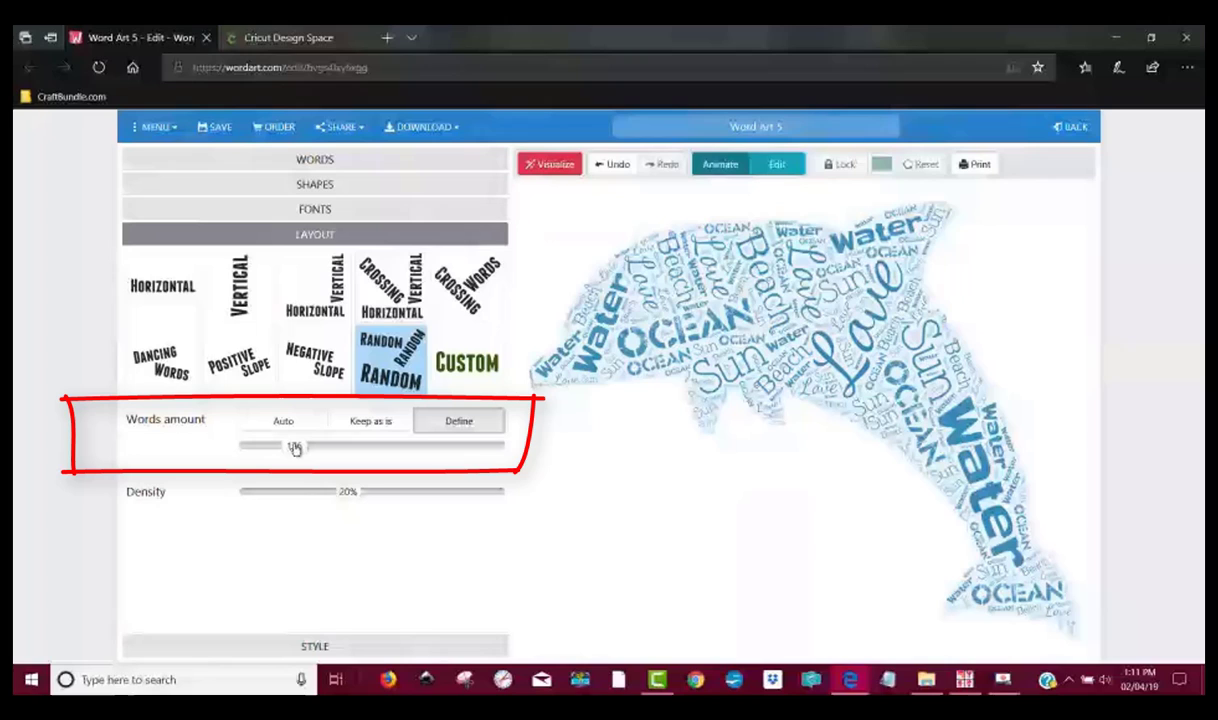
{"action": "left_click", "coordinate": [548, 165]}
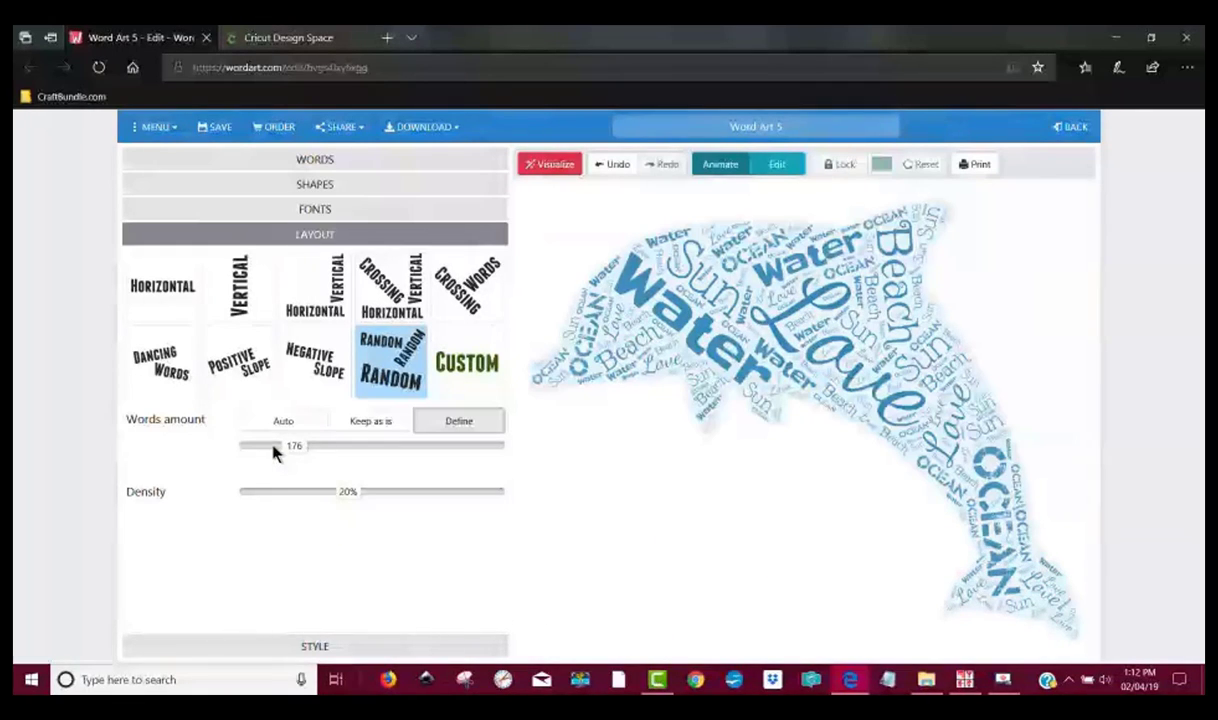
{"action": "left_click", "coordinate": [548, 165]}
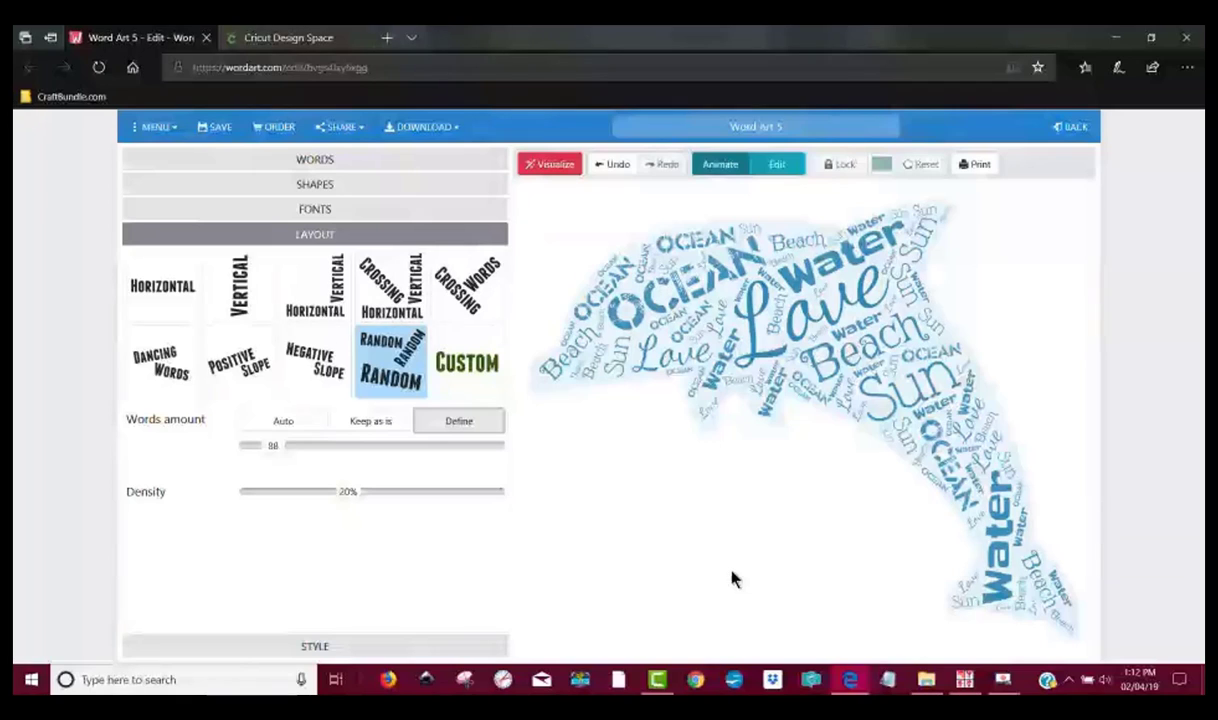
Download the word art as a Standard JPEG and save it in the Downloads folder under the name dolphin.
{"action": "left_click", "coordinate": [417, 127]}
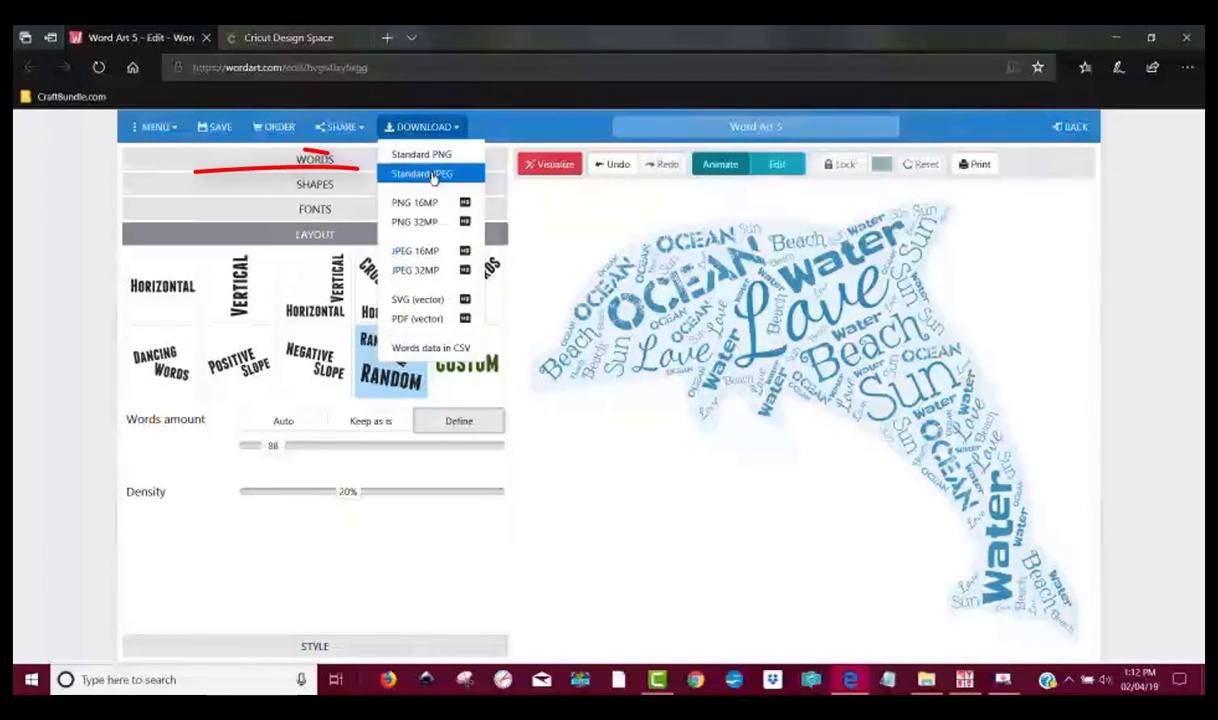
{"action": "left_click", "coordinate": [425, 174]}
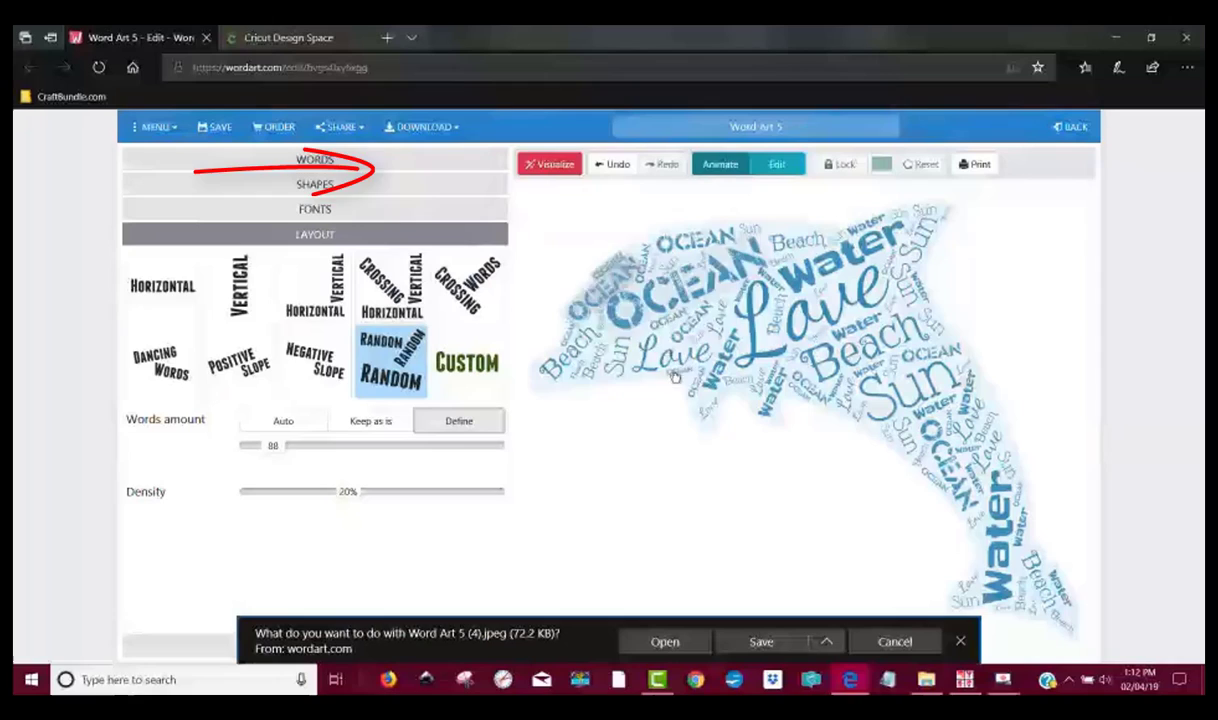
{"action": "left_click", "coordinate": [826, 641]}
{"action": "left_click", "coordinate": [770, 617]}
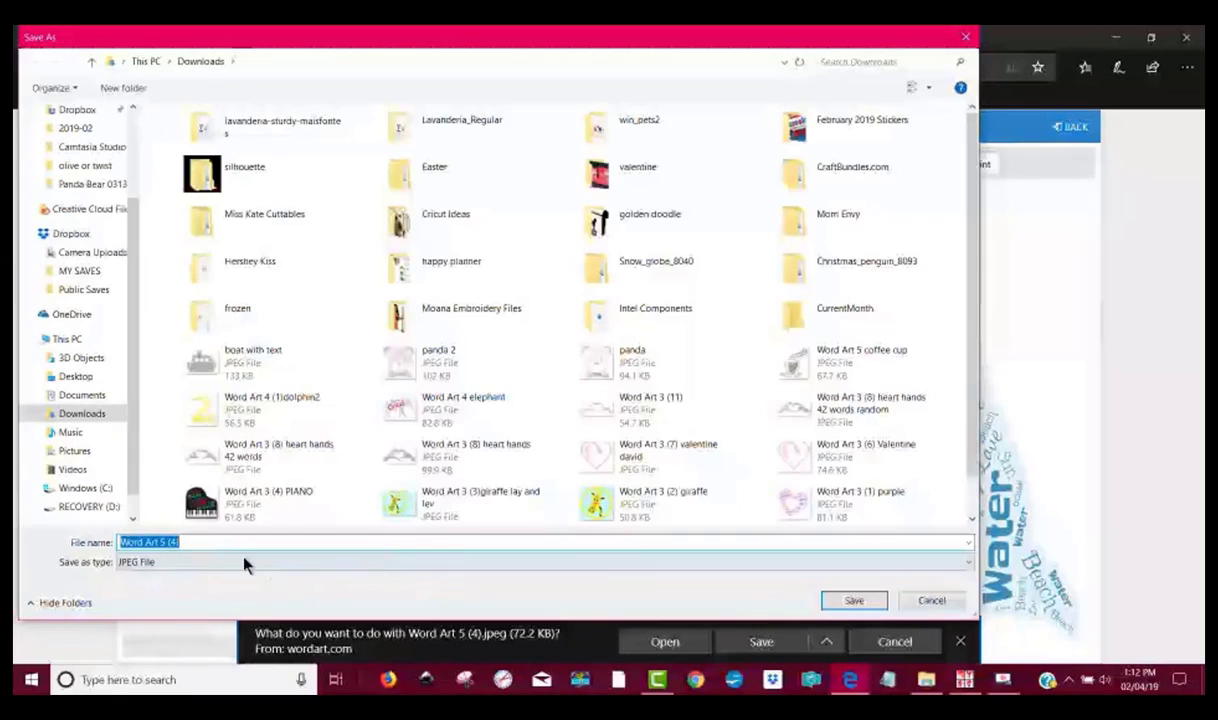
{"action": "left_click", "coordinate": [203, 543]}
{"action": "left_click_drag", "start_coordinate": [203, 543], "coordinate": [44, 545]}
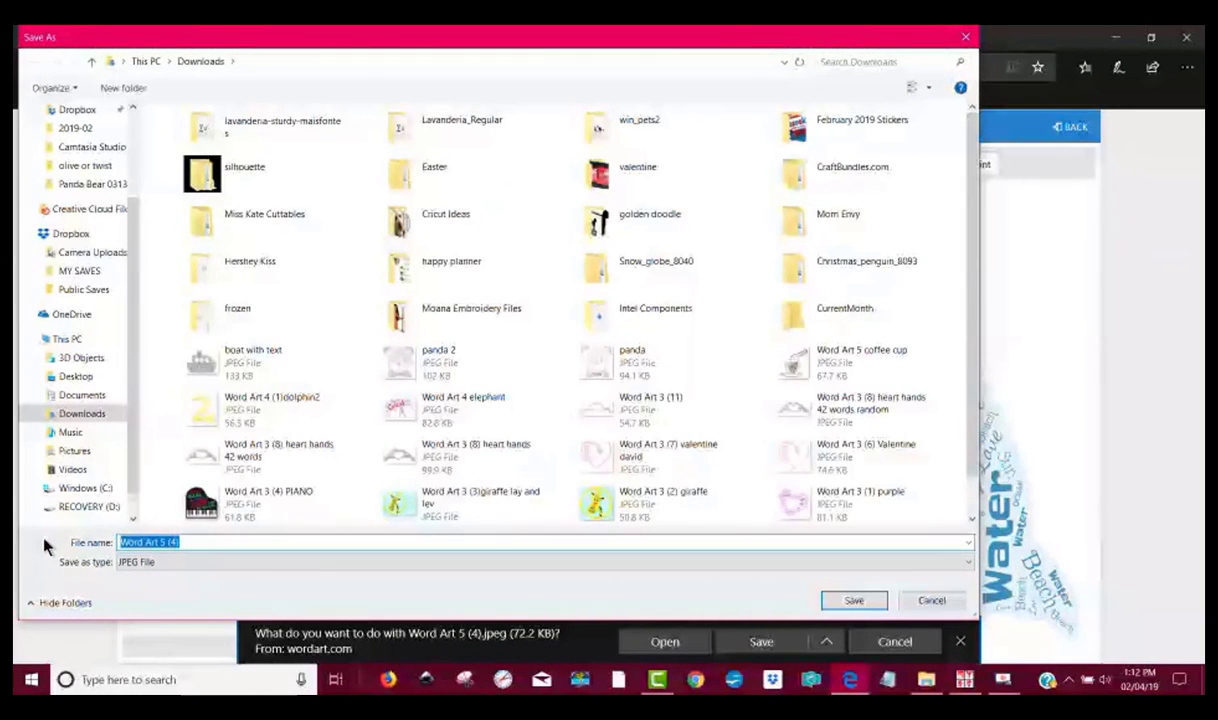
{"action": "type", "text": "dolphin"}
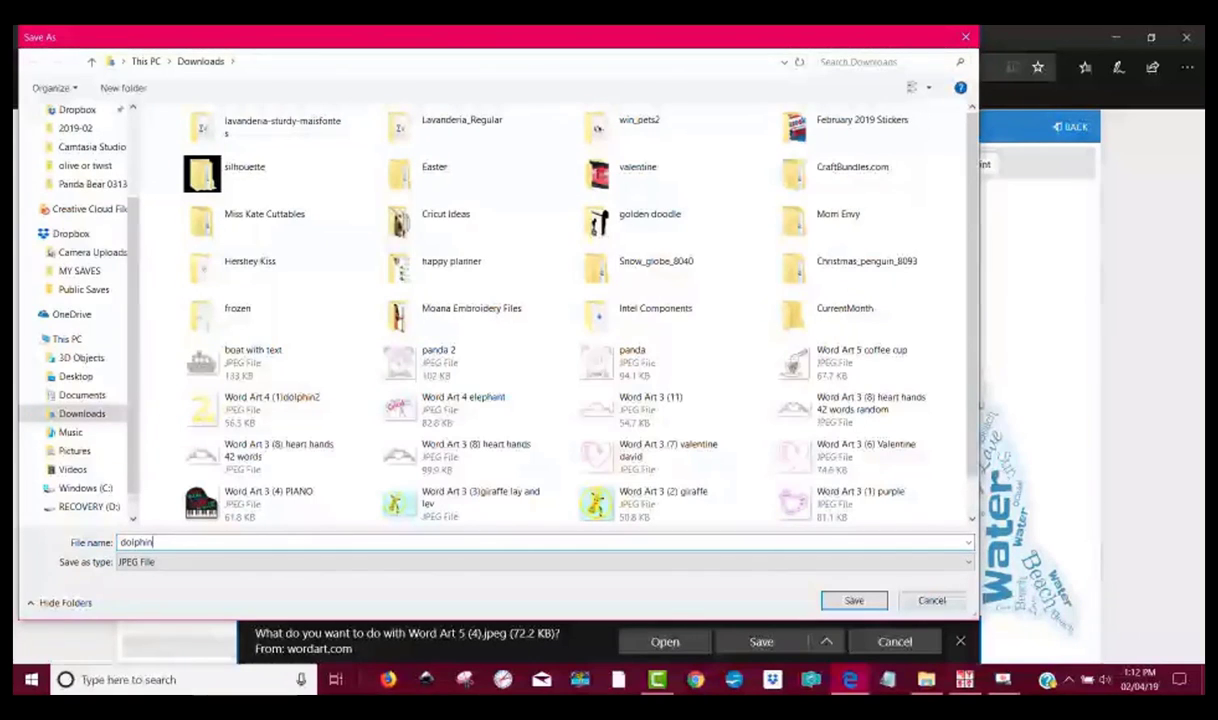
{"action": "left_click", "coordinate": [853, 603]}
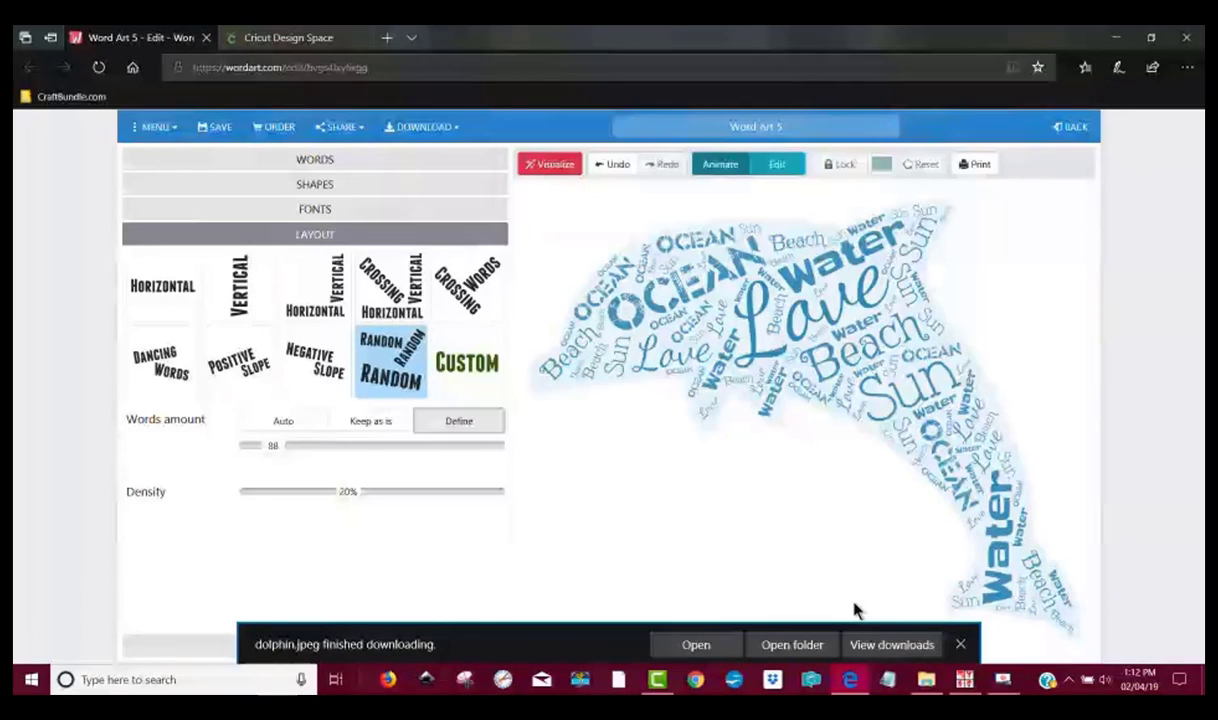
Switch to Cricut Design Space and upload the dolphin JPEG from the Downloads folder as an image.
{"action": "left_click", "coordinate": [287, 40]}
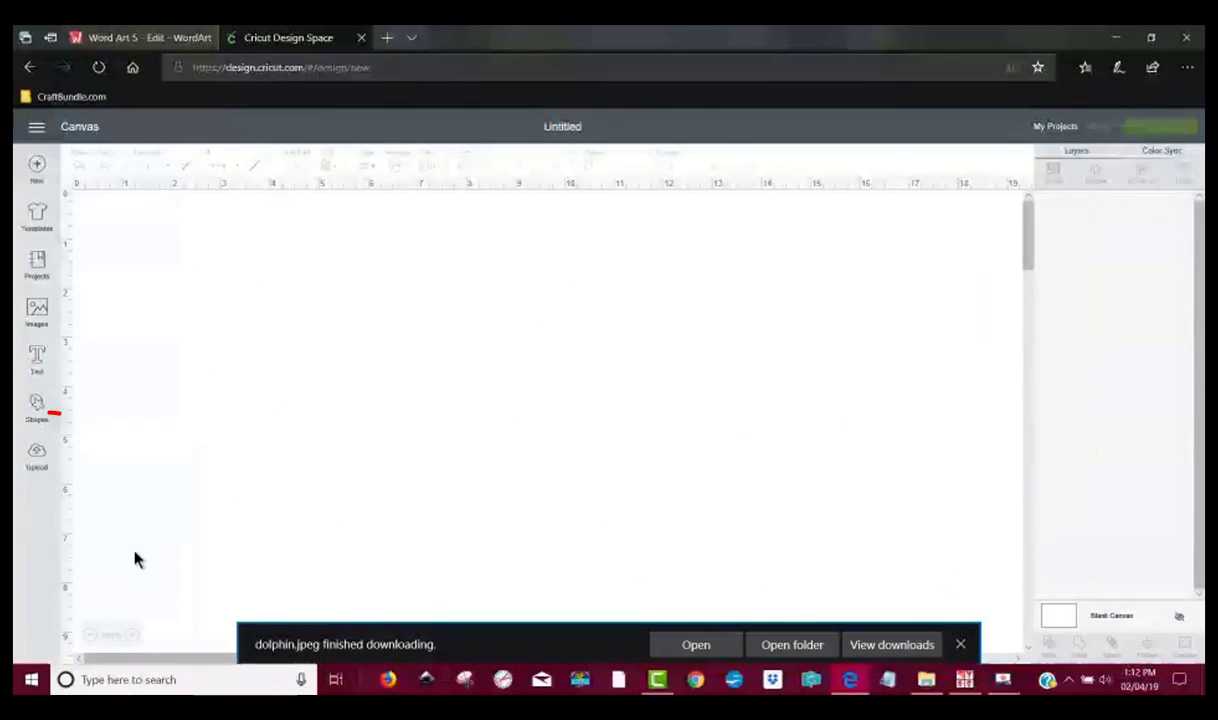
{"action": "left_click", "coordinate": [57, 463]}
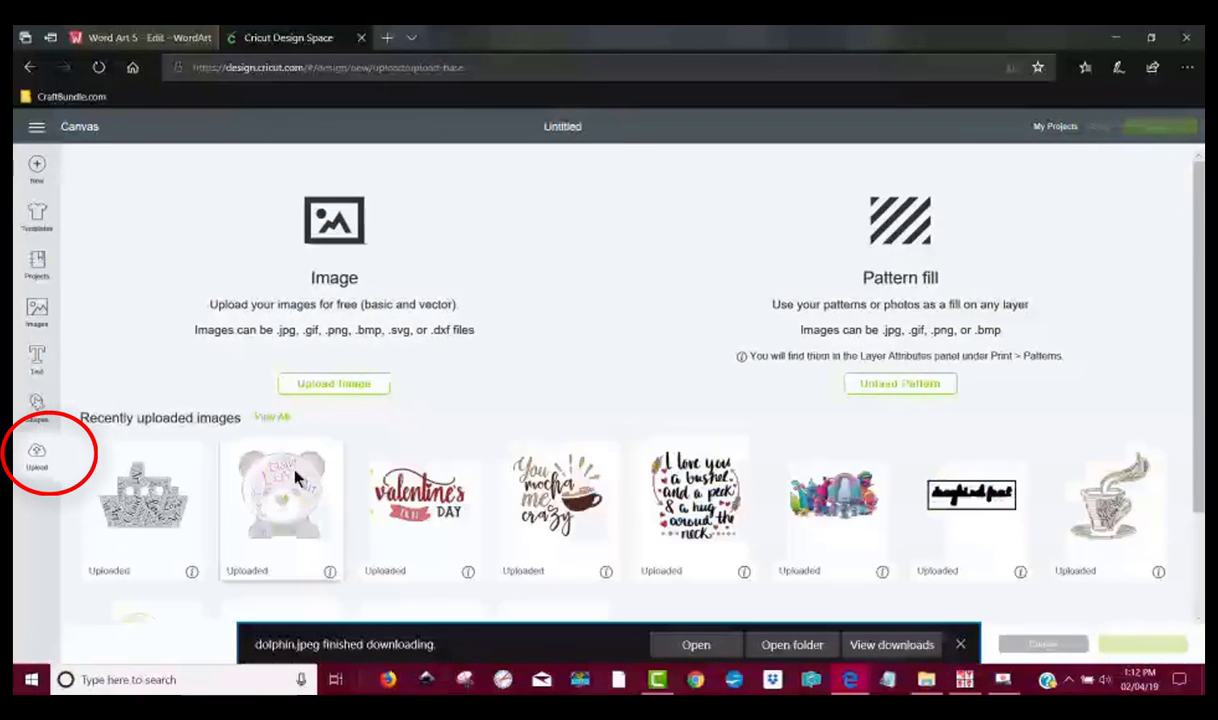
{"action": "left_click", "coordinate": [383, 389]}
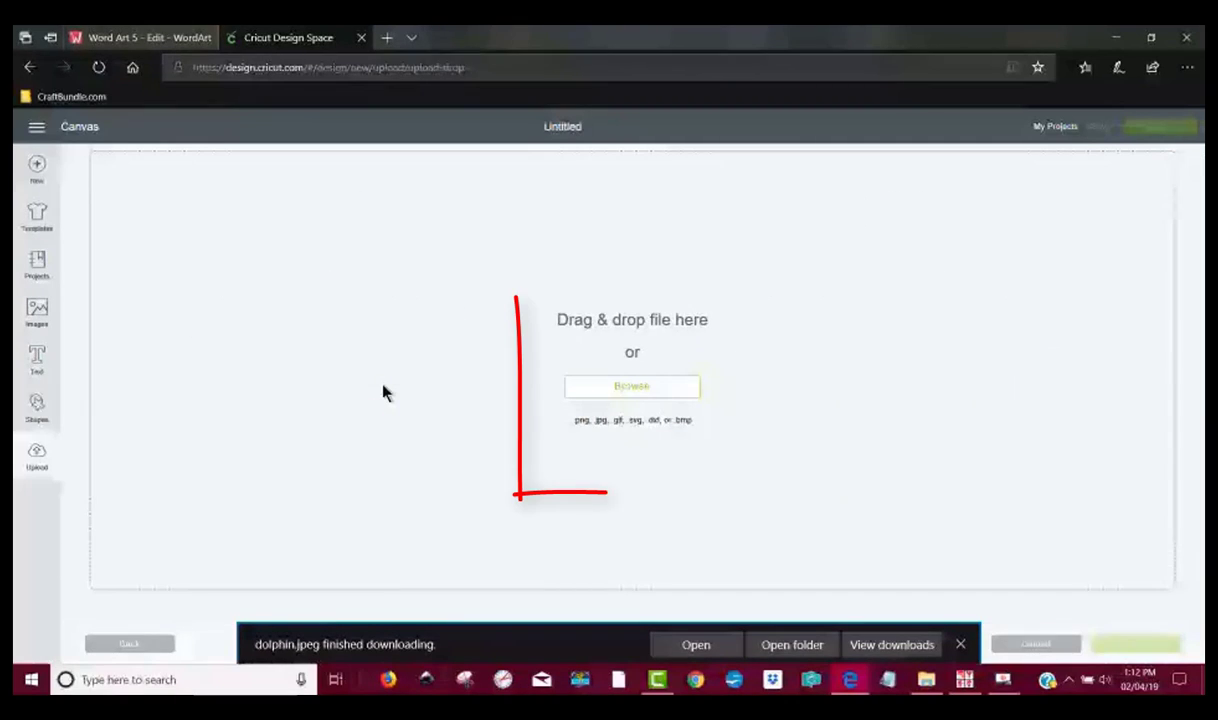
{"action": "left_click", "coordinate": [688, 397]}
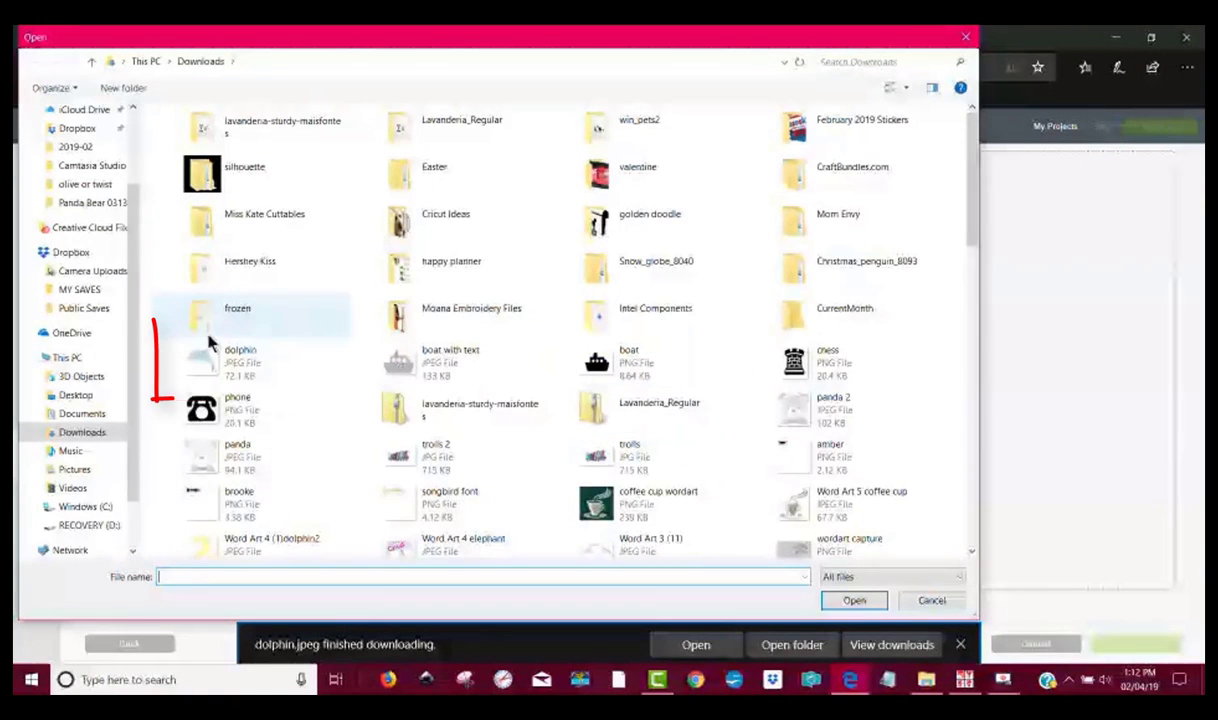
{"action": "left_click", "coordinate": [208, 350]}
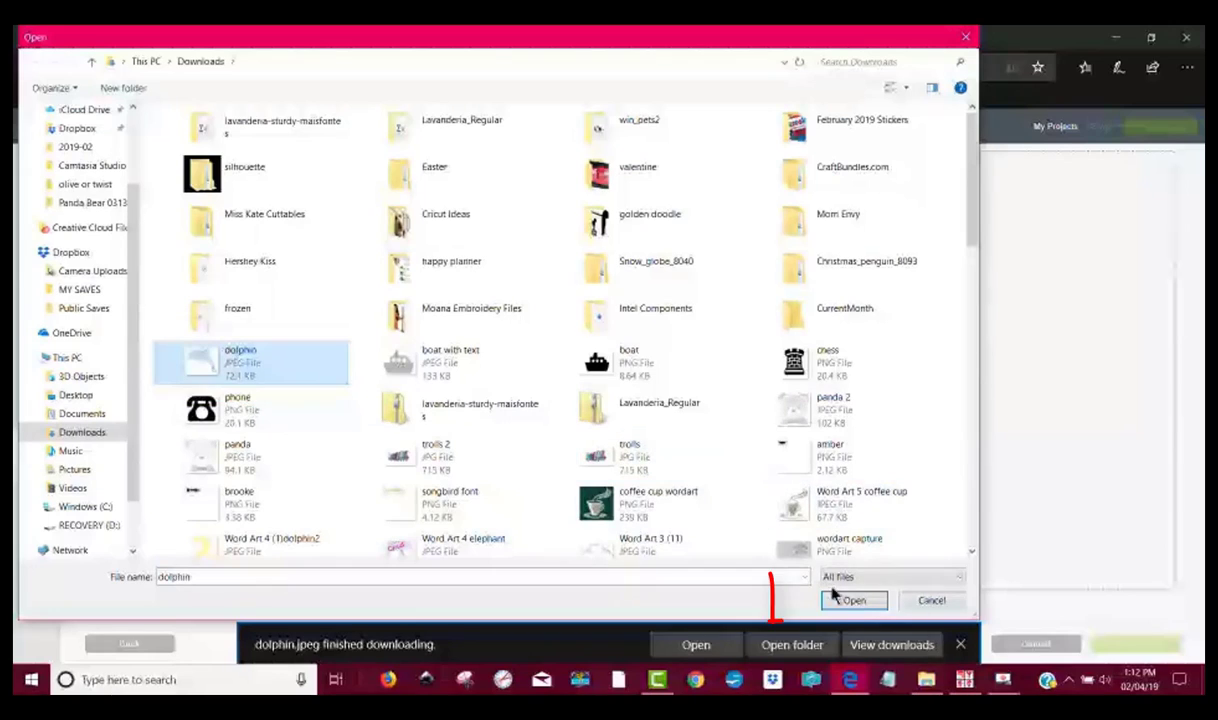
{"action": "left_click", "coordinate": [852, 600]}
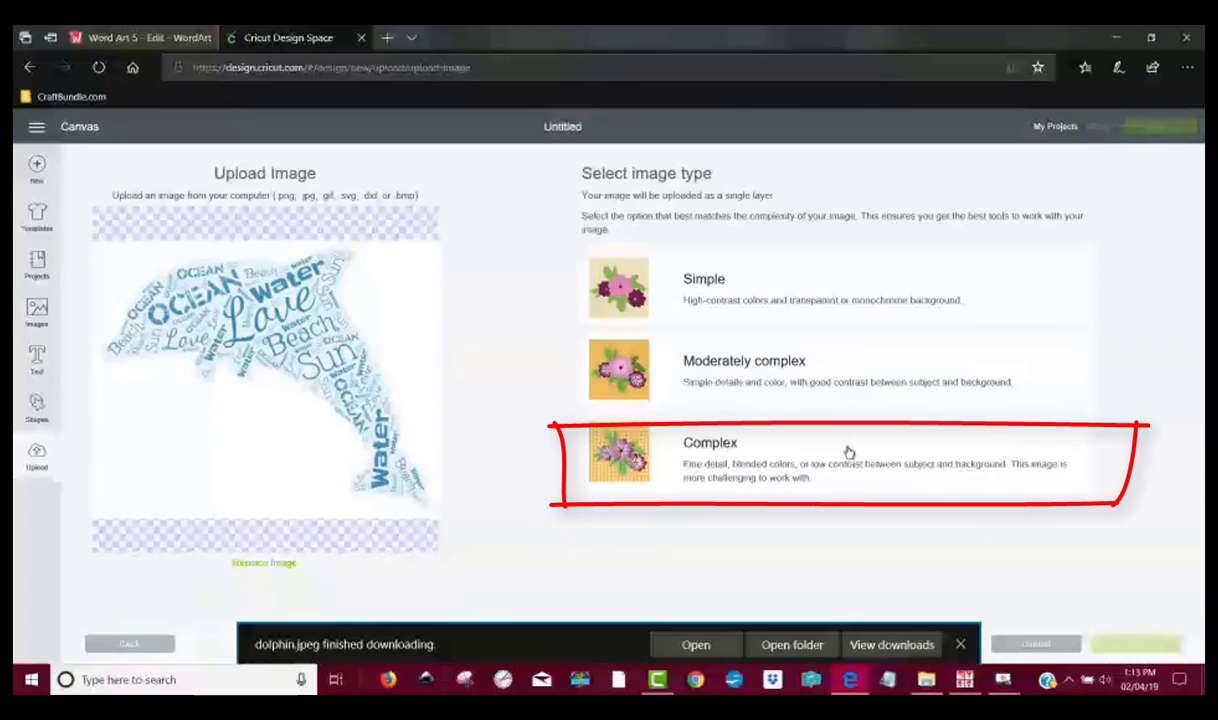
Set the image type to Complex, continue to background removal and show the advanced erase options.
{"action": "left_click", "coordinate": [959, 453]}
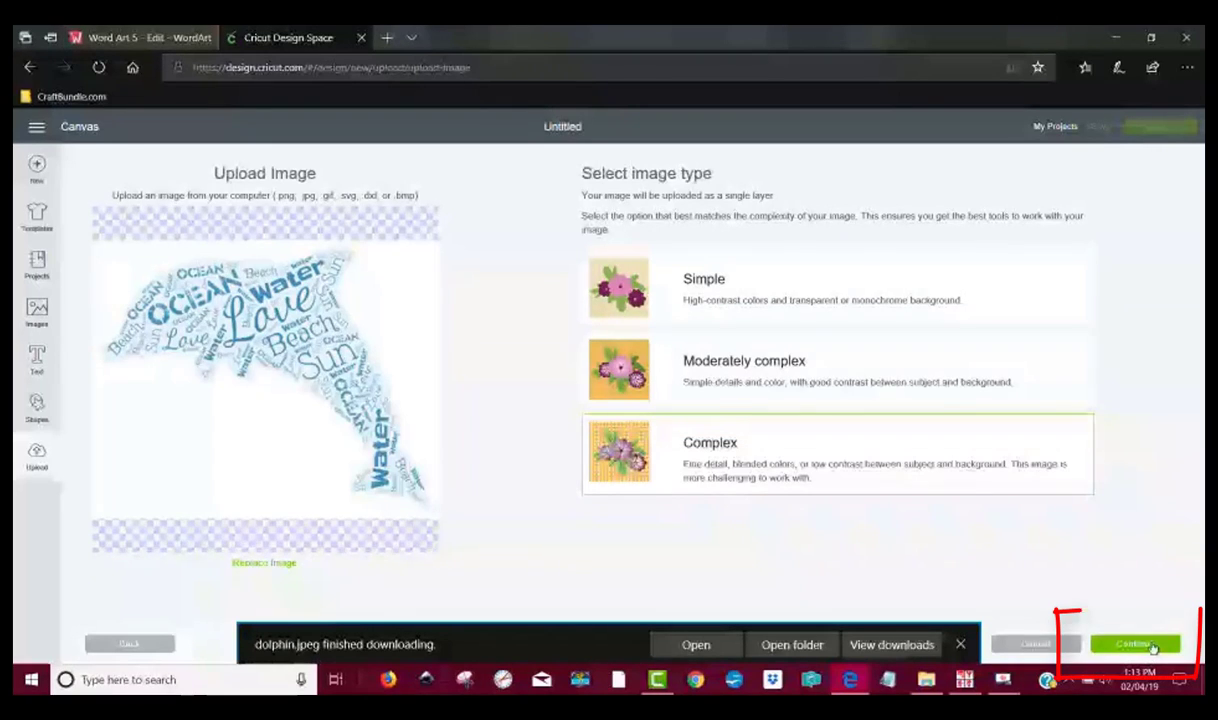
{"action": "left_click", "coordinate": [1150, 646]}
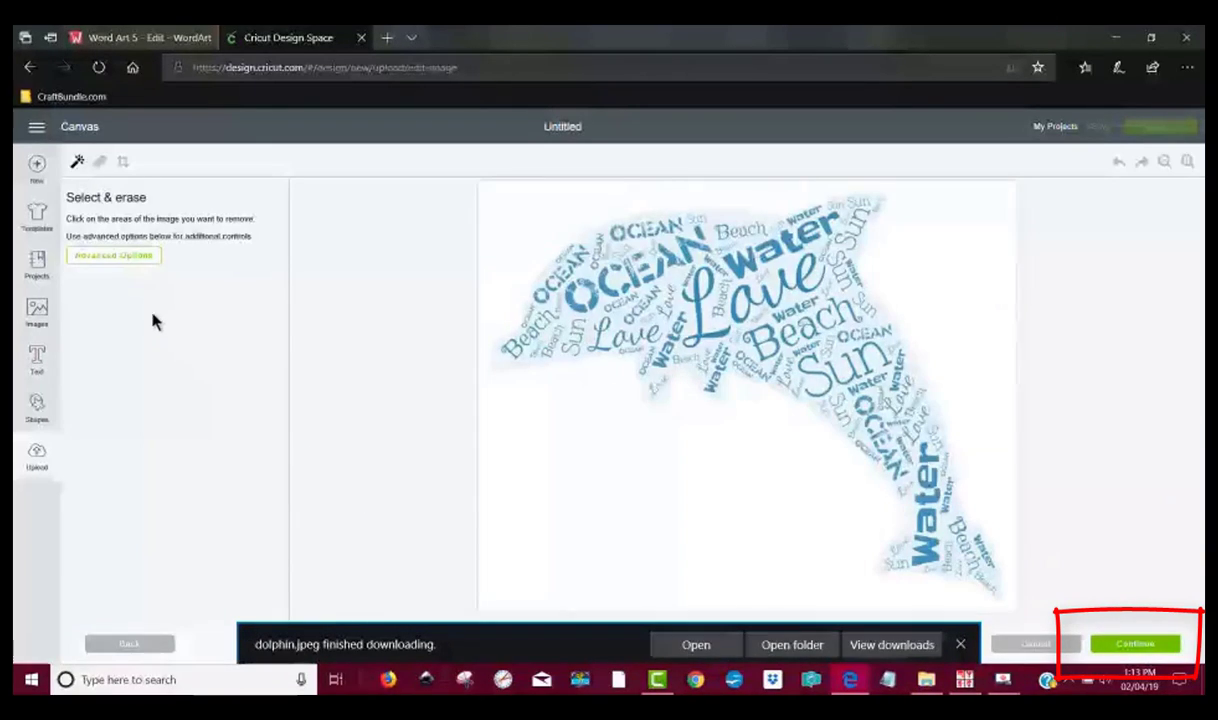
{"action": "left_click", "coordinate": [125, 256]}
Try erasing the white background with a color tolerance of 60, and undo the erasure.
{"action": "left_click", "coordinate": [86, 343]}
{"action": "double_click", "coordinate": [84, 343]}
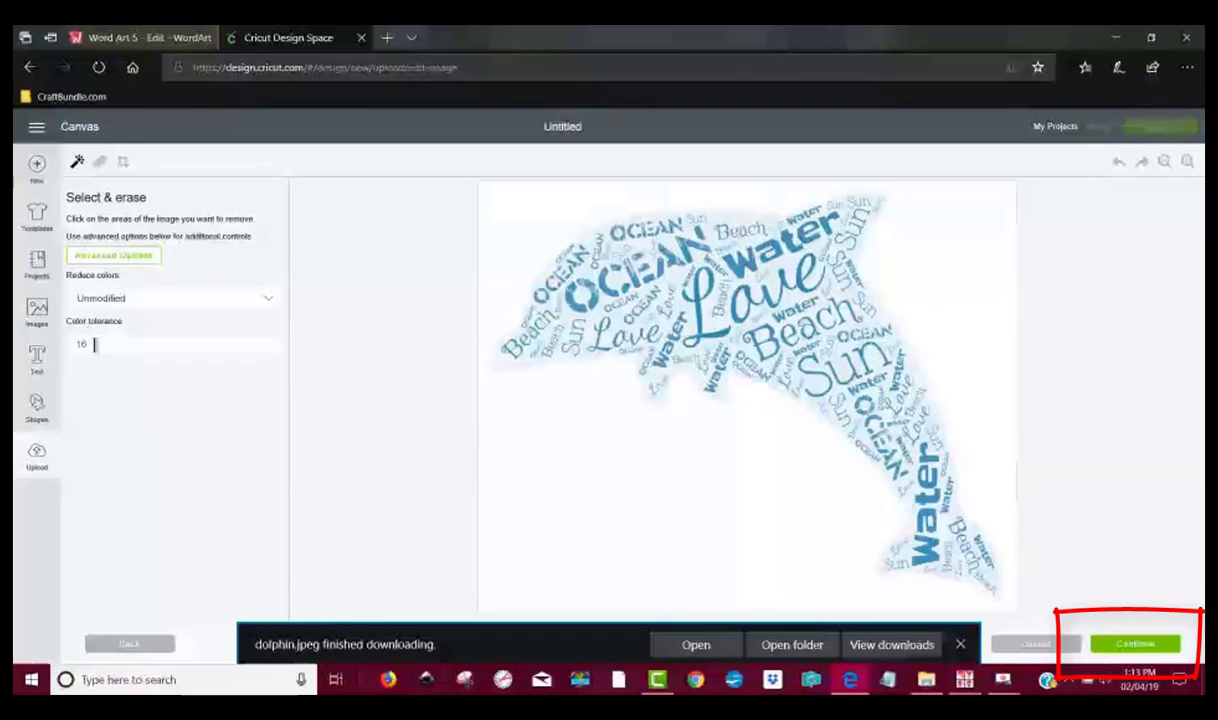
{"action": "type", "text": "60"}
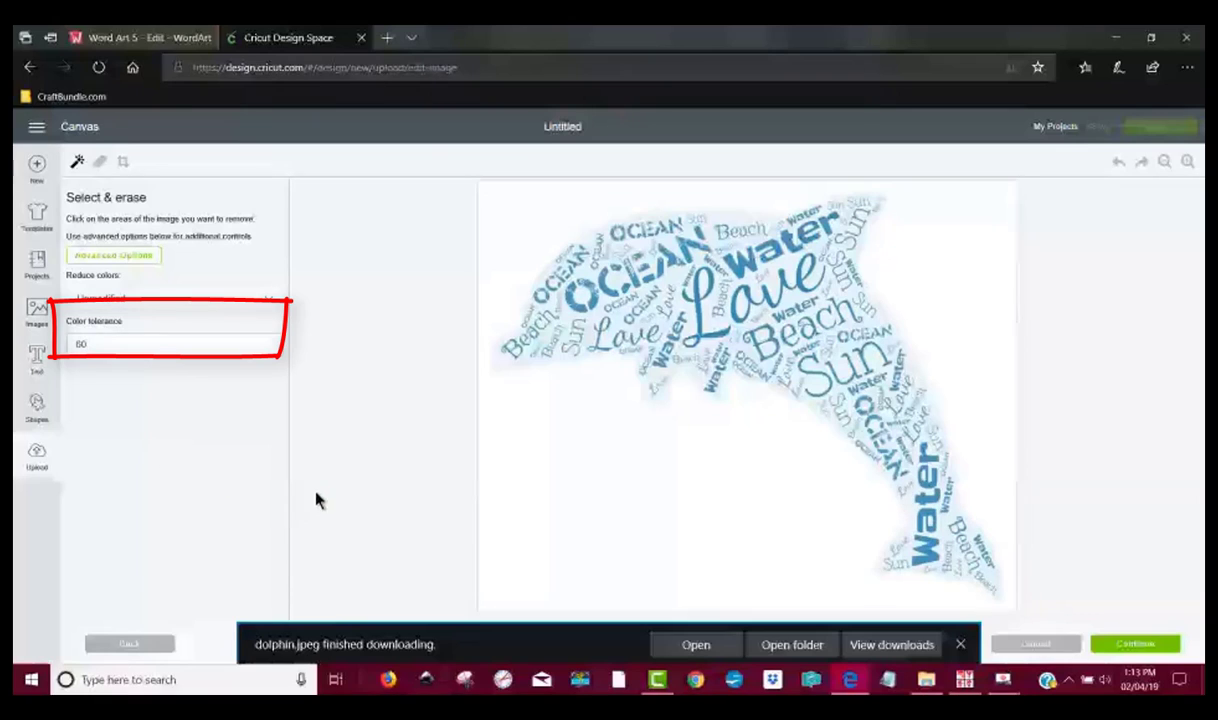
{"action": "left_click", "coordinate": [549, 225]}
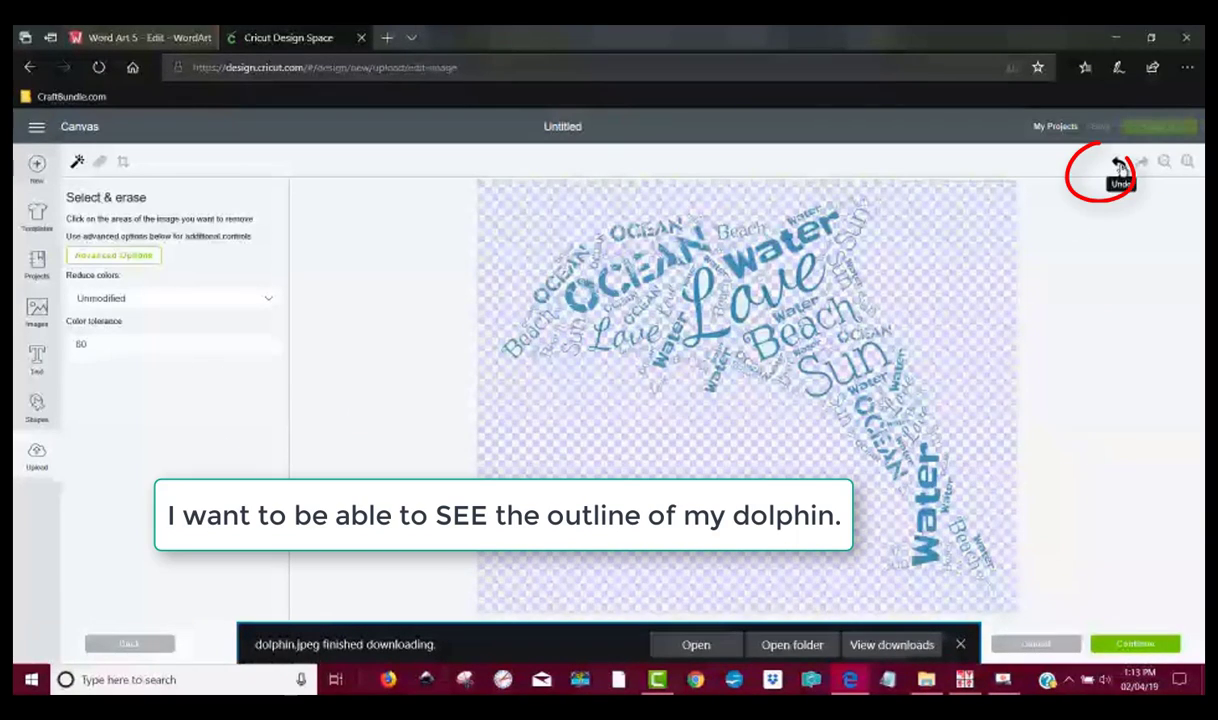
{"action": "left_click", "coordinate": [1120, 167]}
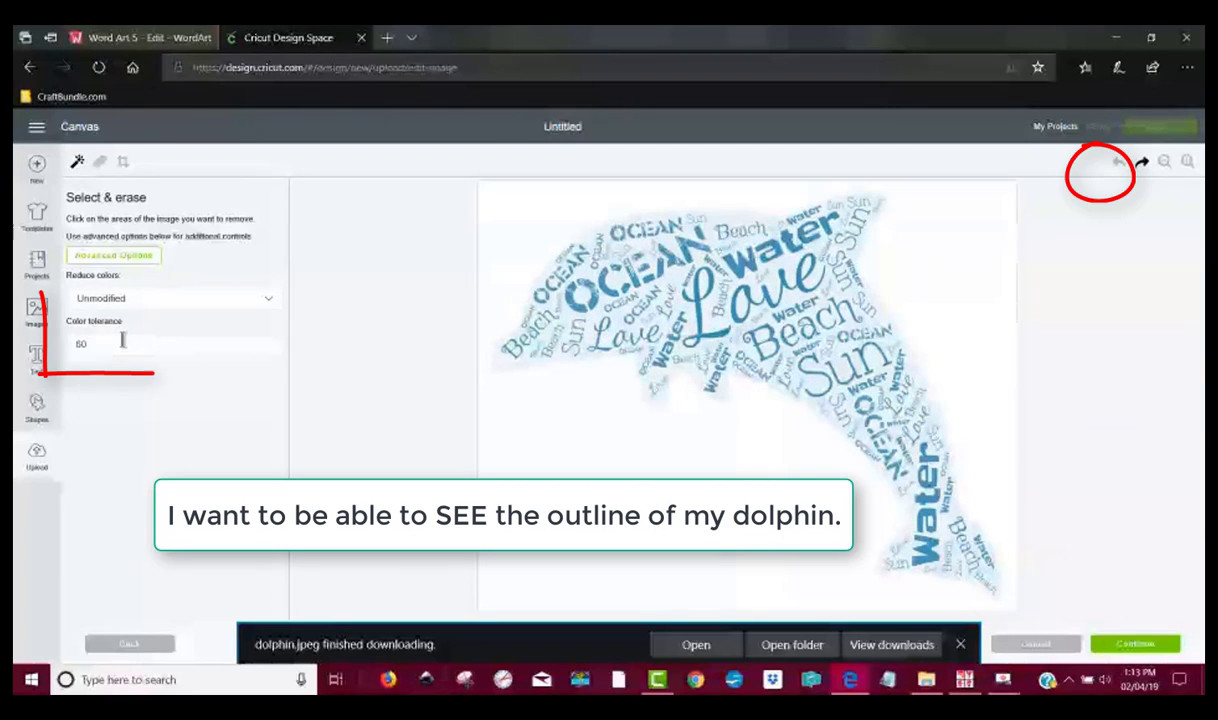
Set the color tolerance to 5, erase the white background around the dolphin and continue to the save page.
{"action": "left_click_drag", "start_coordinate": [85, 346], "coordinate": [52, 358]}
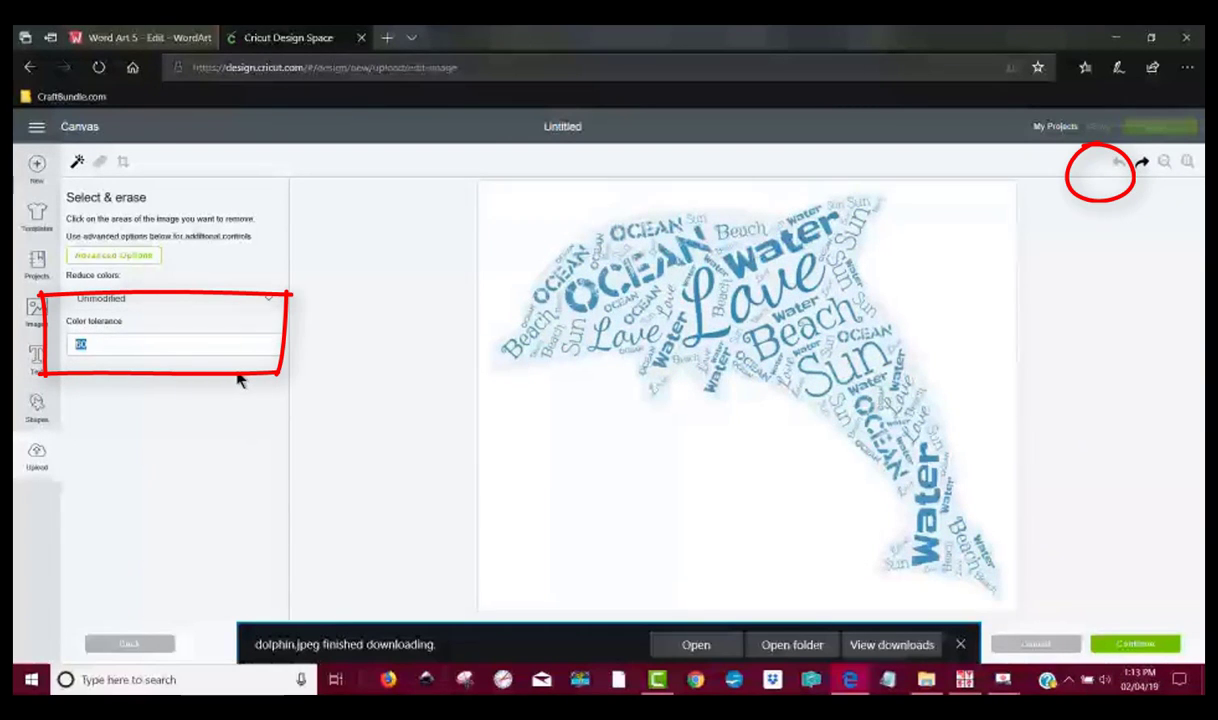
{"action": "type", "text": "5"}
{"action": "left_click", "coordinate": [652, 440]}
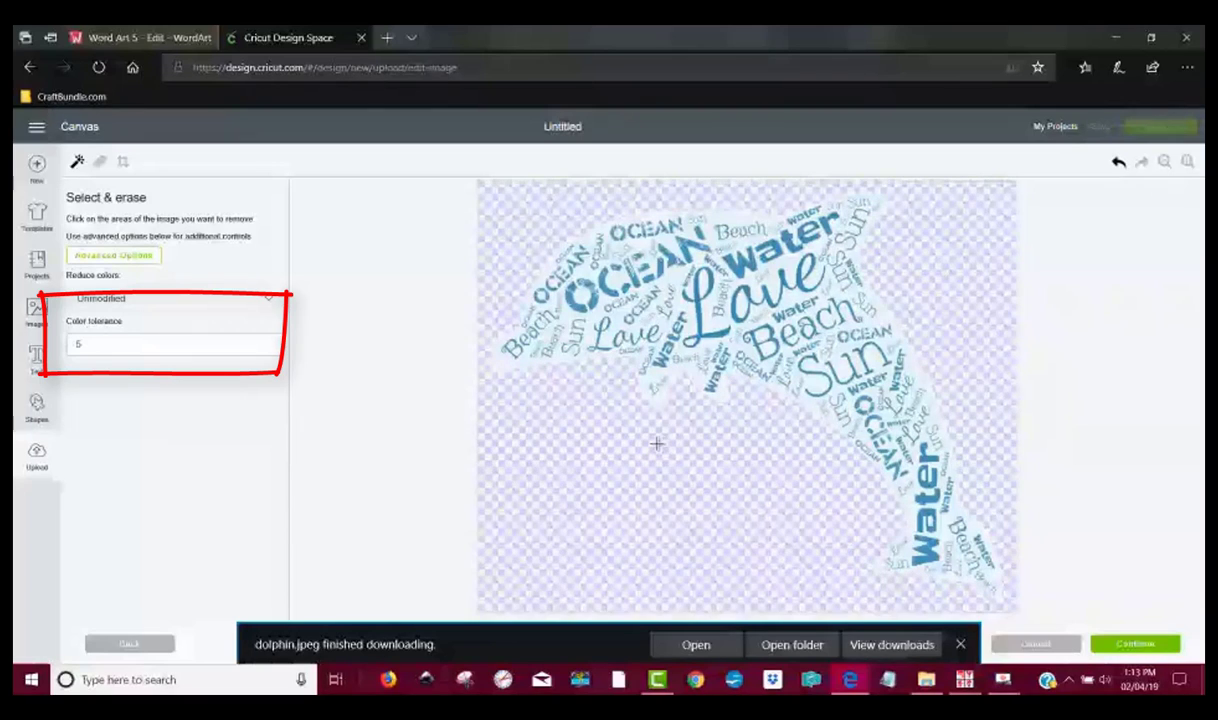
{"action": "left_click", "coordinate": [1140, 645]}
{"action": "left_click", "coordinate": [960, 644]}
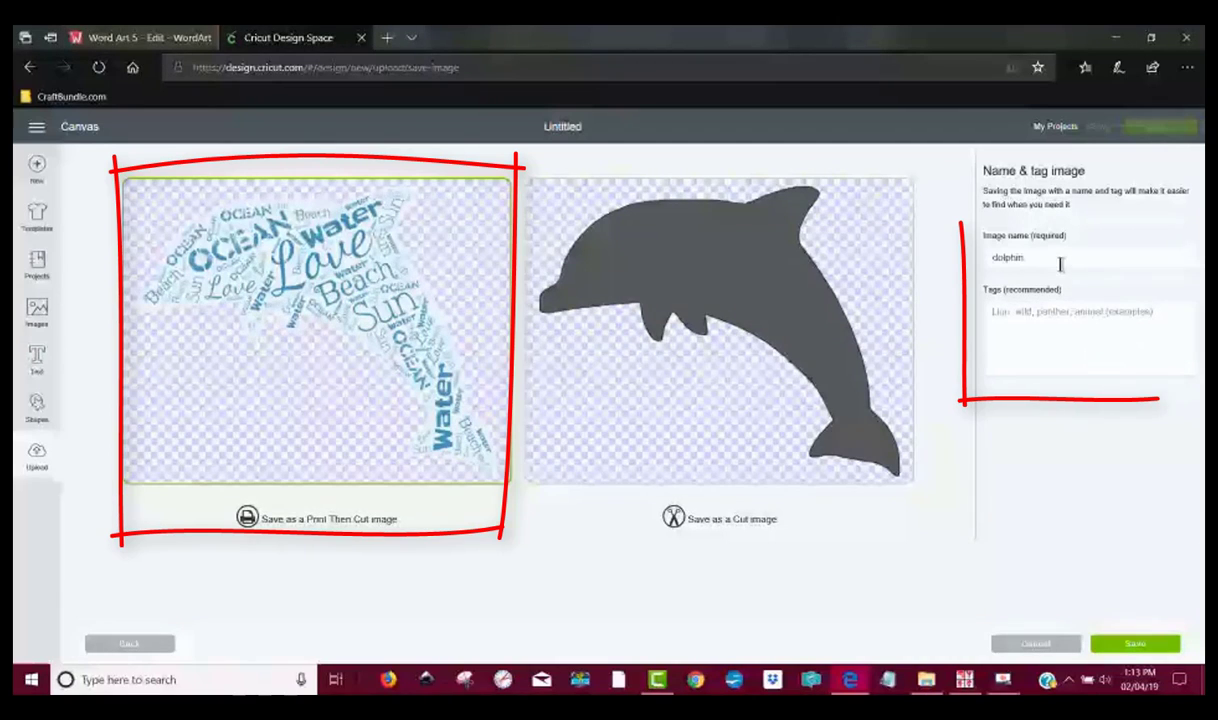
Save the upload as a Print Then Cut image named dolphin and insert it on the canvas.
{"action": "left_click_drag", "start_coordinate": [1050, 258], "coordinate": [971, 256]}
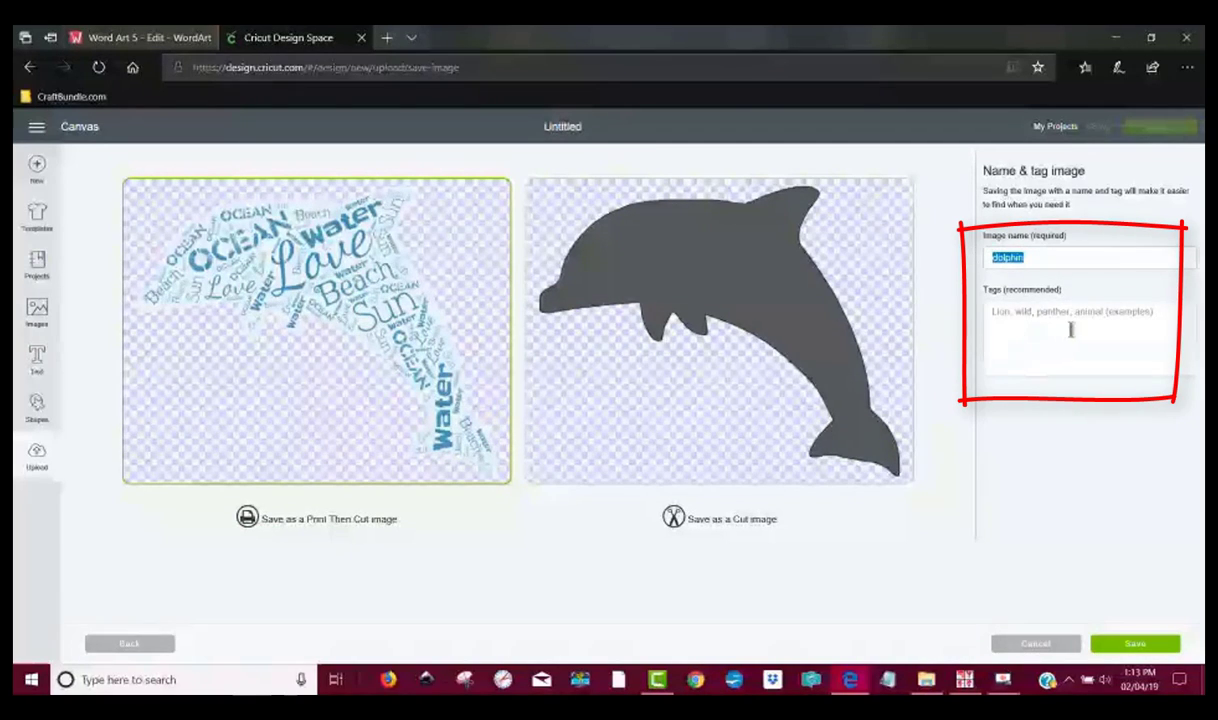
{"action": "left_click", "coordinate": [1010, 319]}
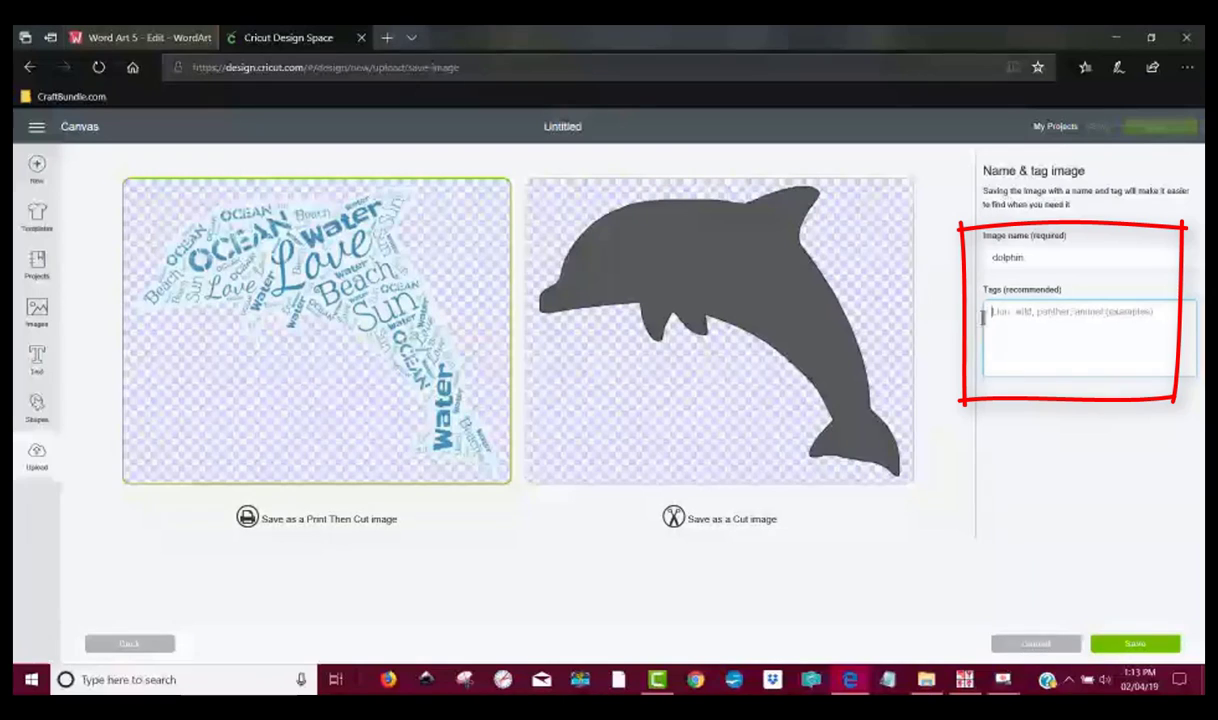
{"action": "left_click", "coordinate": [1142, 646]}
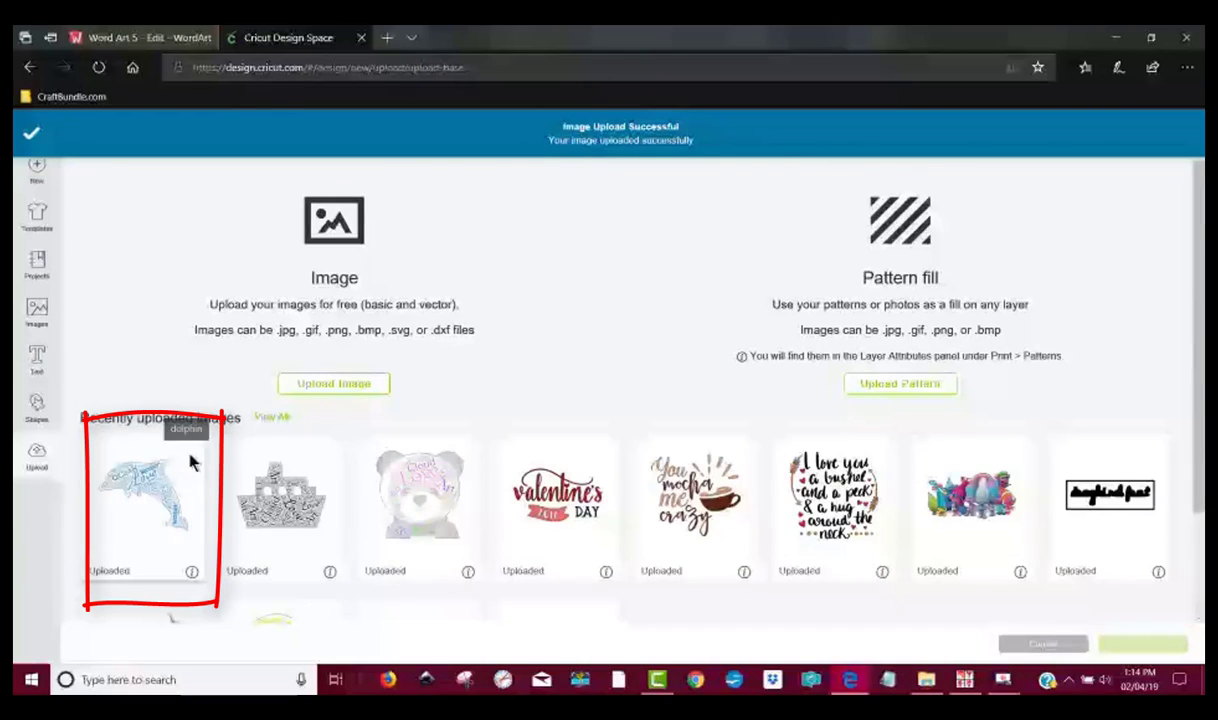
{"action": "left_click", "coordinate": [192, 461]}
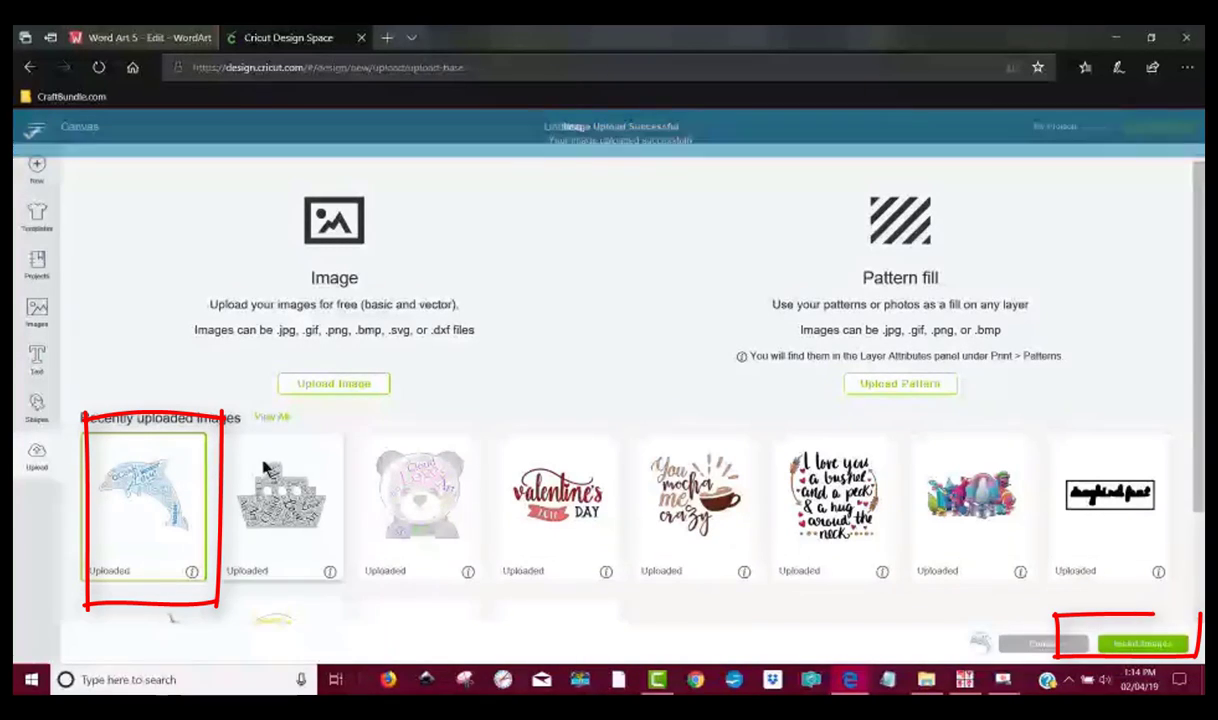
{"action": "left_click", "coordinate": [1150, 645]}
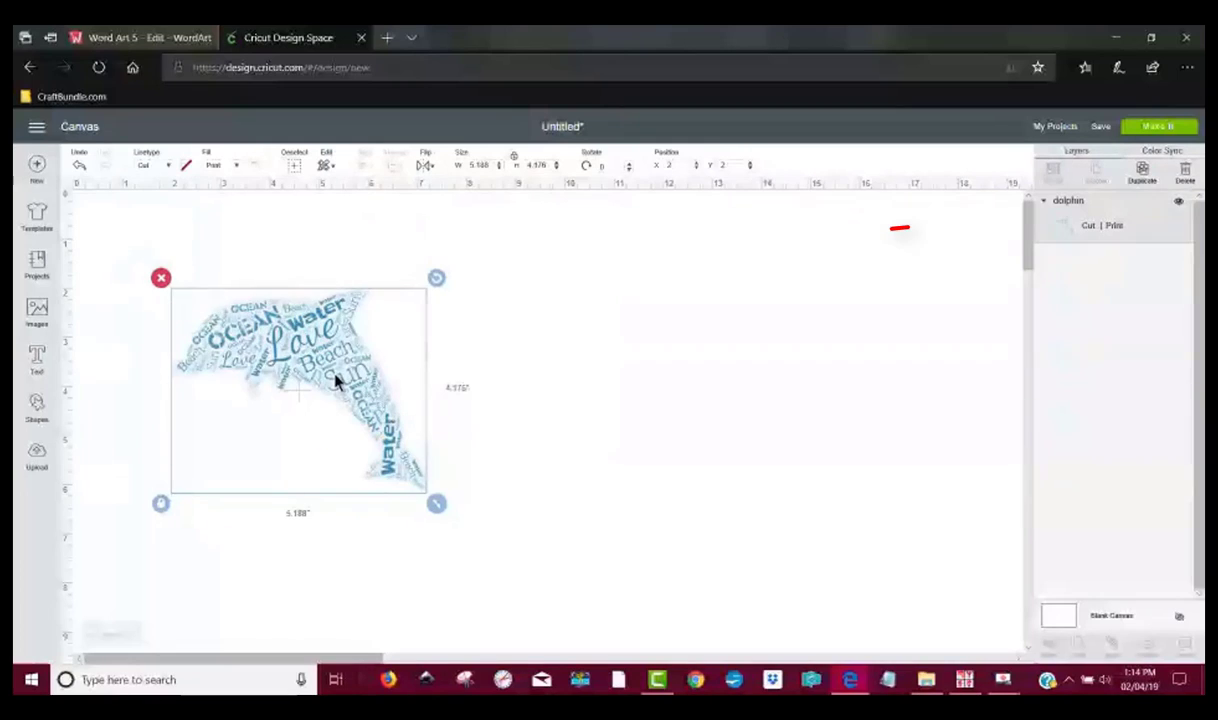
Enlarge the dolphin to 8.384 by 6.75 inches near the canvas corner and preview it on the cutting mat.
{"action": "left_click_drag", "start_coordinate": [340, 381], "coordinate": [318, 352]}
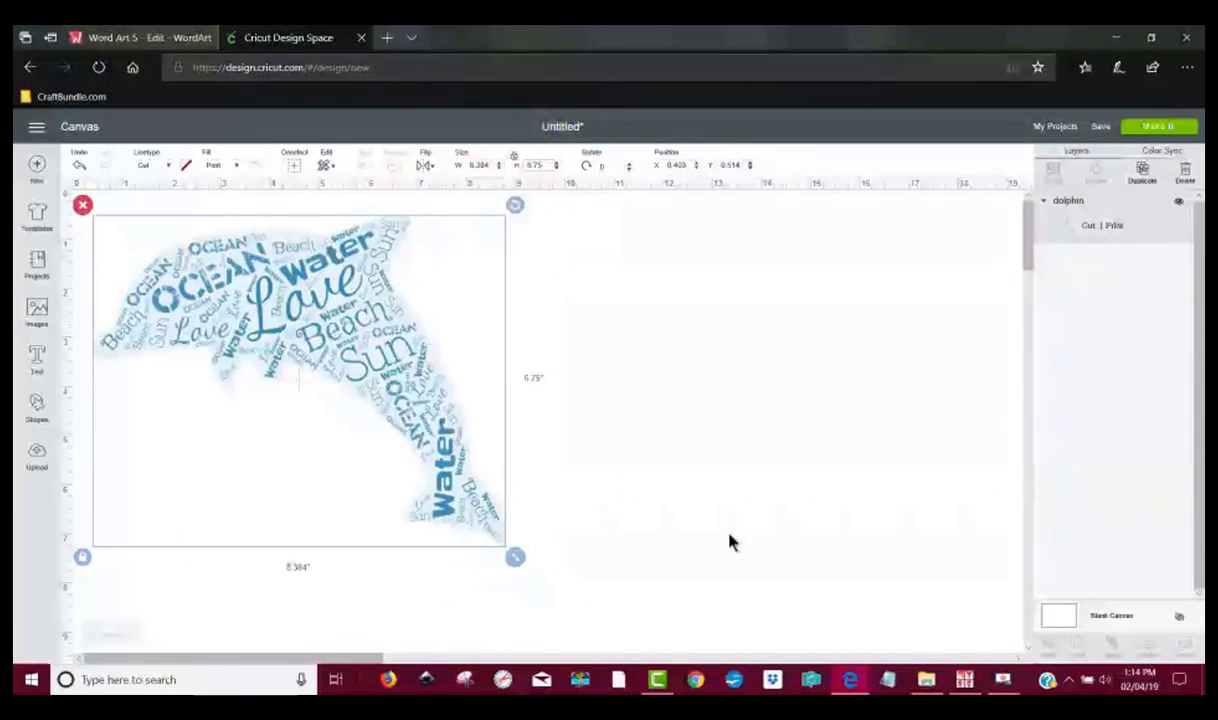
{"action": "left_click", "coordinate": [1168, 128]}
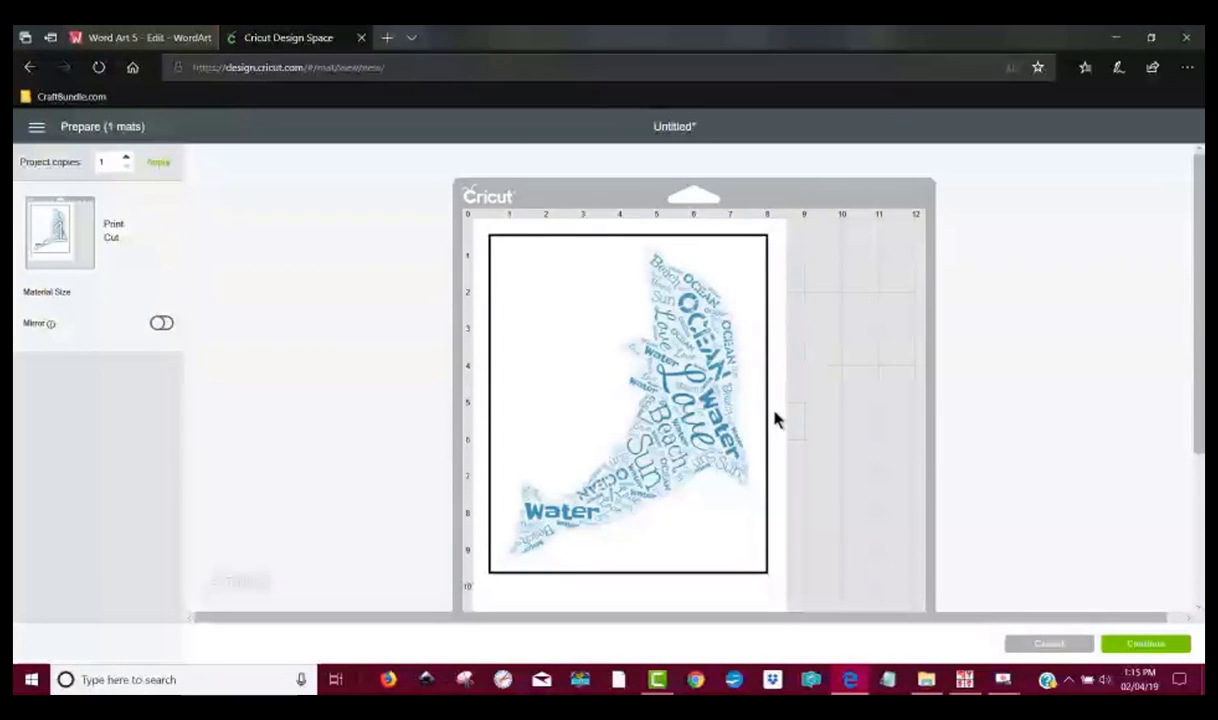
{"action": "left_click", "coordinate": [1049, 643]}
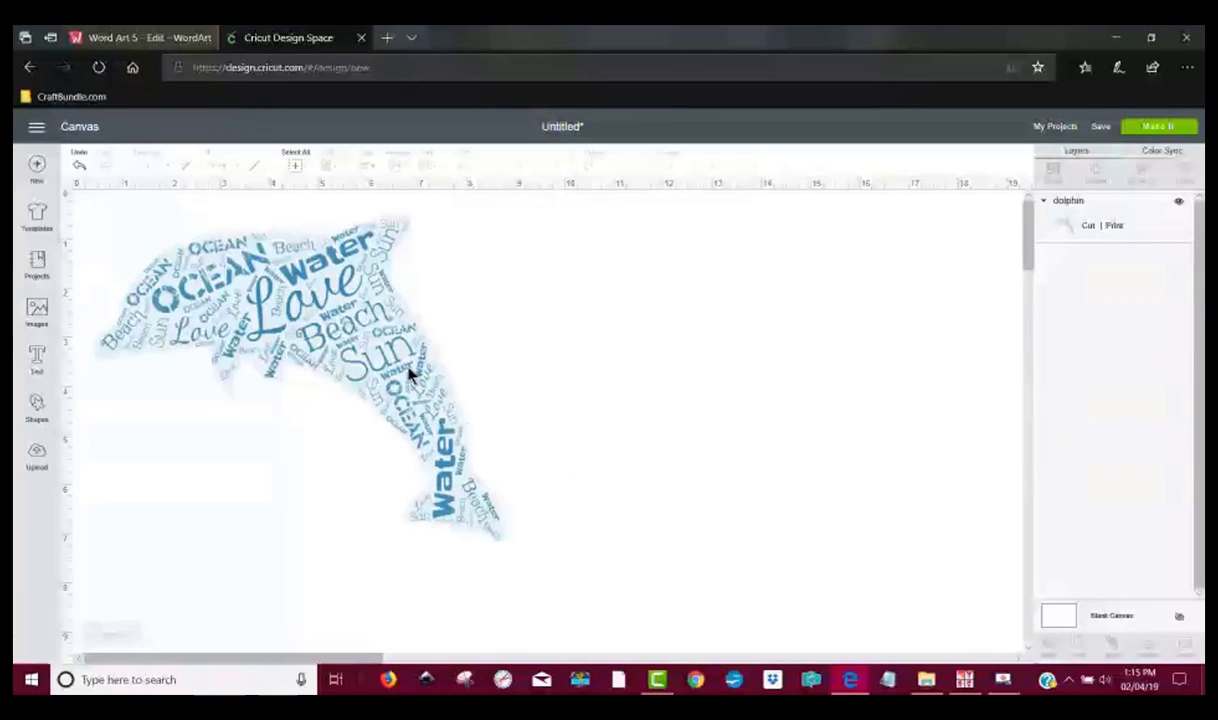
Move the dolphin toward the canvas middle, duplicate it and place the copy beside the original.
{"action": "left_click", "coordinate": [418, 402]}
{"action": "left_click_drag", "start_coordinate": [416, 361], "coordinate": [499, 461]}
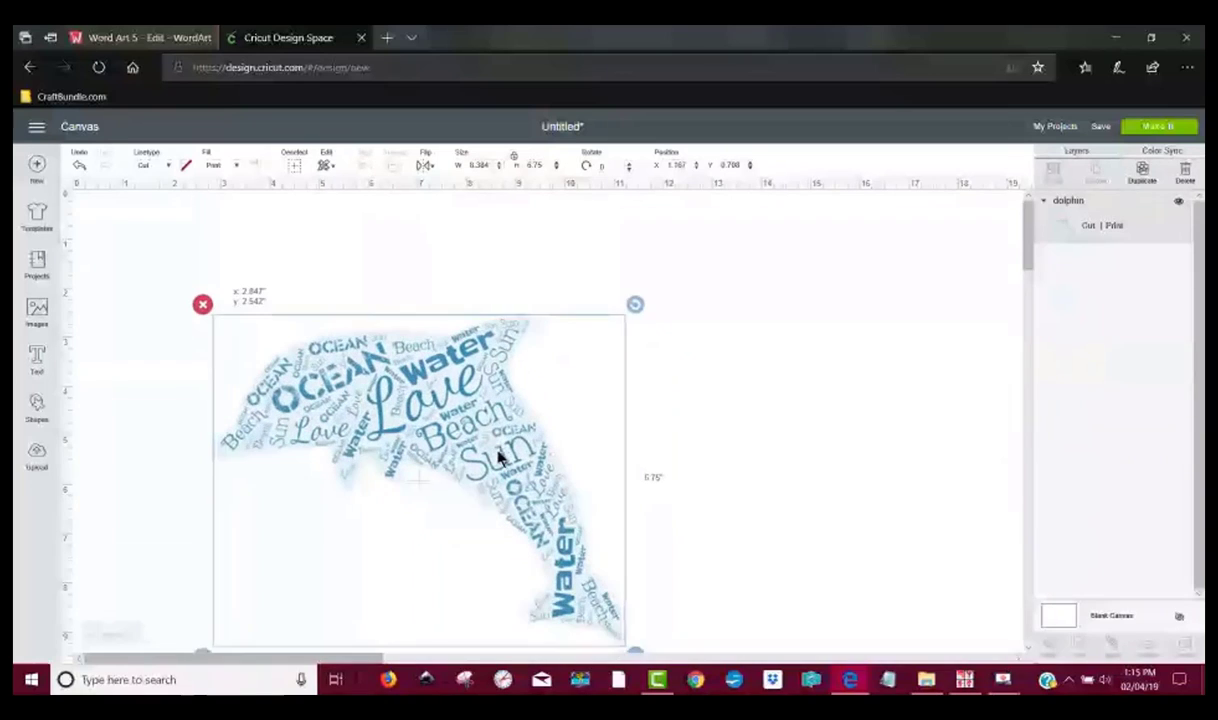
{"action": "left_click", "coordinate": [1144, 171]}
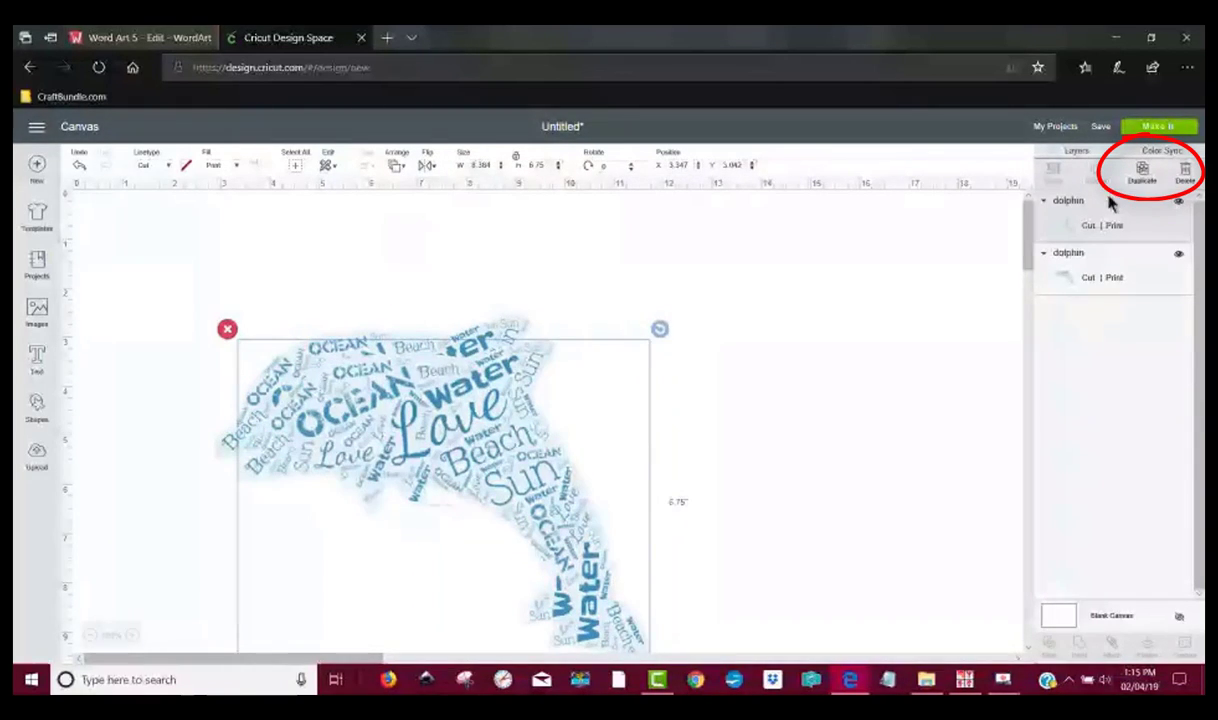
{"action": "left_click_drag", "start_coordinate": [525, 488], "coordinate": [835, 375]}
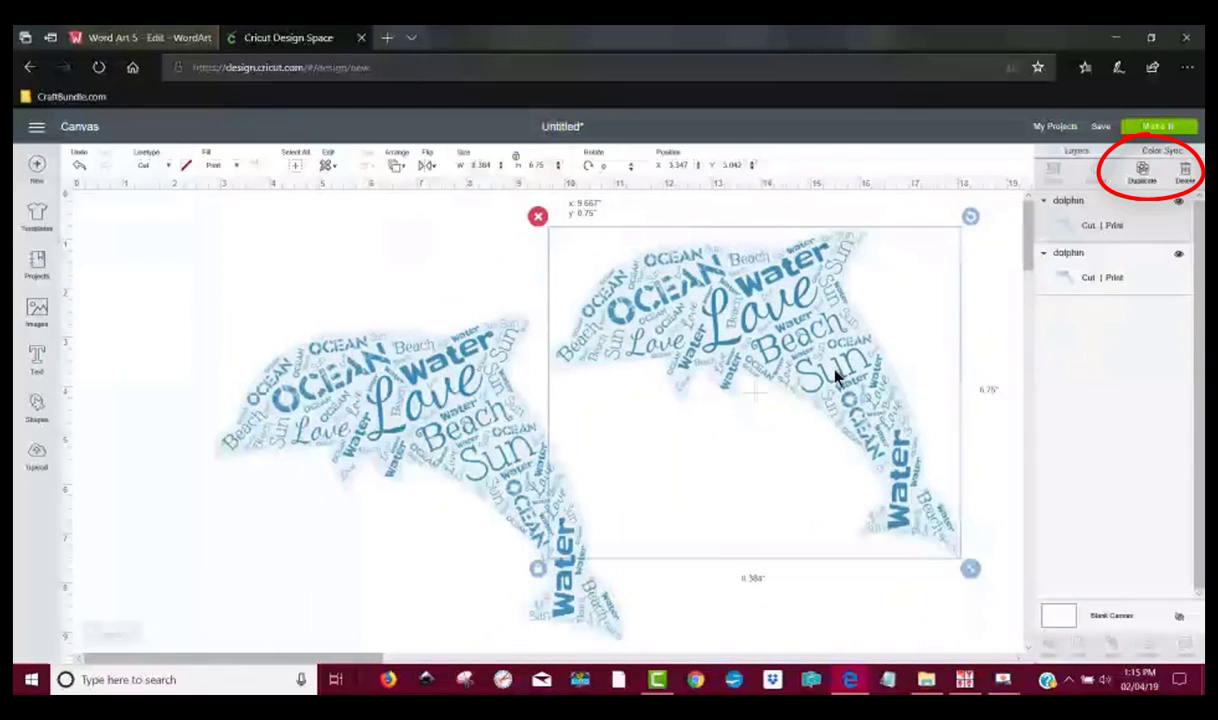
Set the original dolphin's fill to No Fill and place the resulting silhouette above the word art dolphin.
{"action": "left_click", "coordinate": [236, 166]}
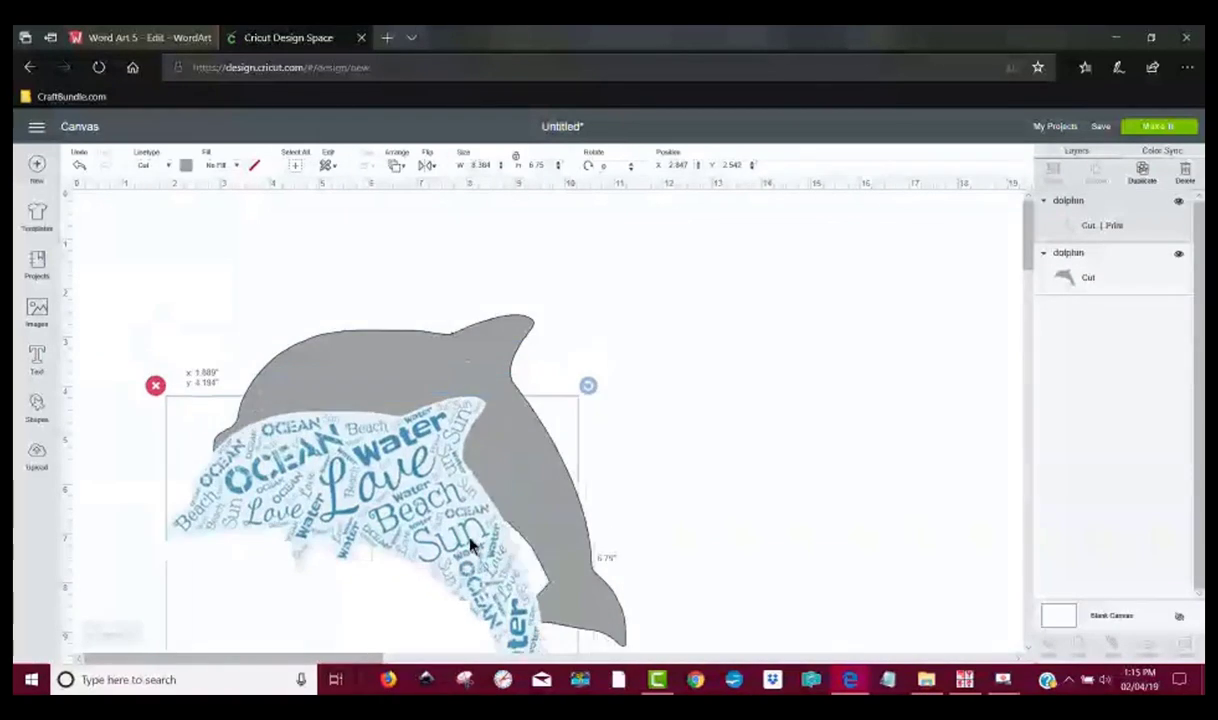
{"action": "left_click_drag", "start_coordinate": [790, 376], "coordinate": [407, 545]}
{"action": "left_click_drag", "start_coordinate": [506, 367], "coordinate": [455, 255]}
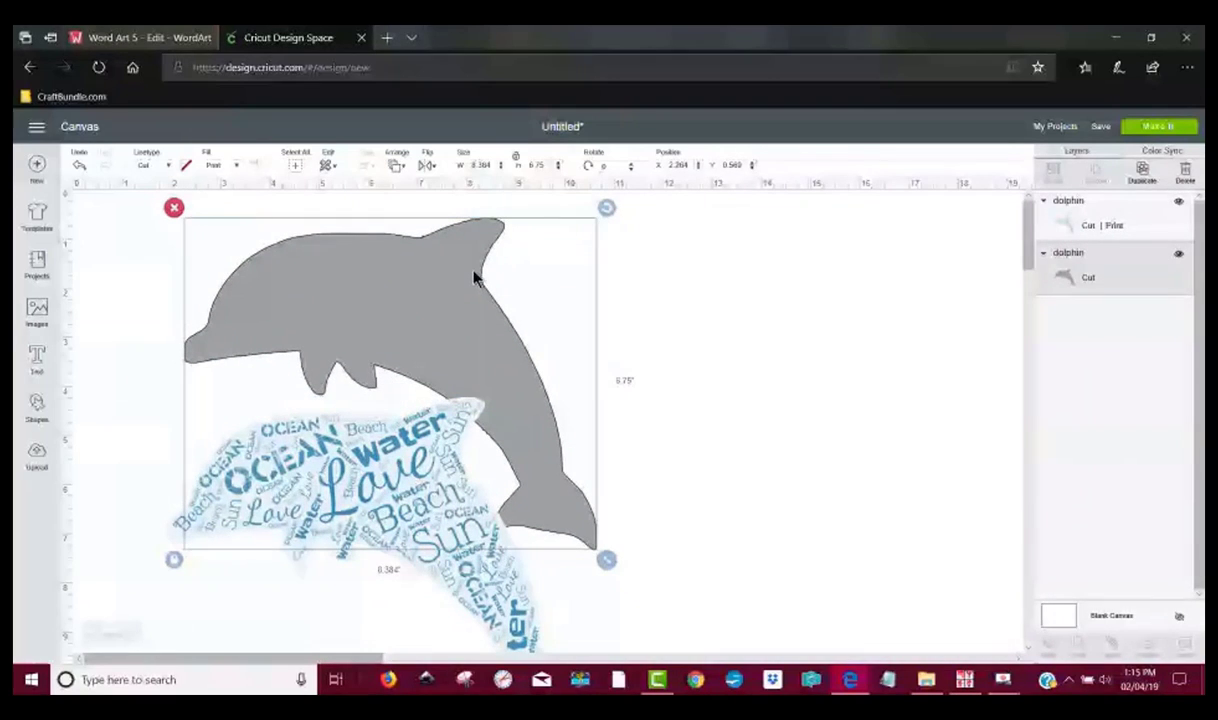
Flip the grey dolphin silhouette vertically and line it up back to back above the word art dolphin.
{"action": "left_click", "coordinate": [427, 165]}
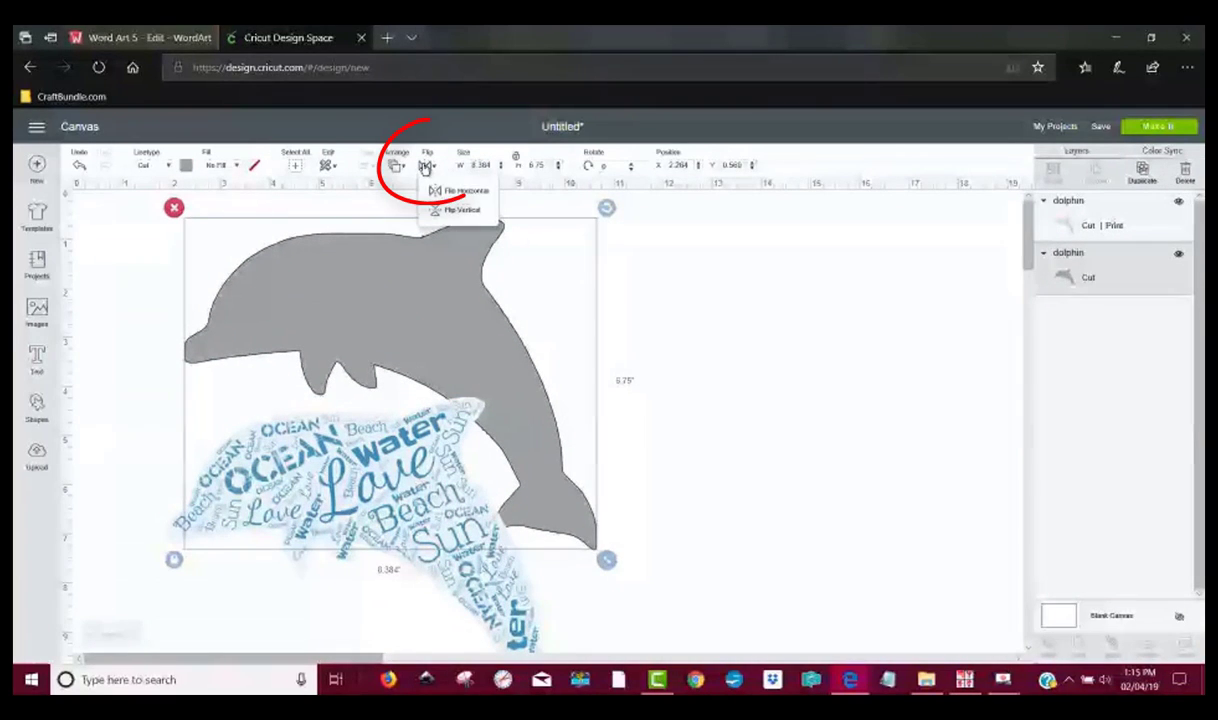
{"action": "left_click", "coordinate": [462, 210]}
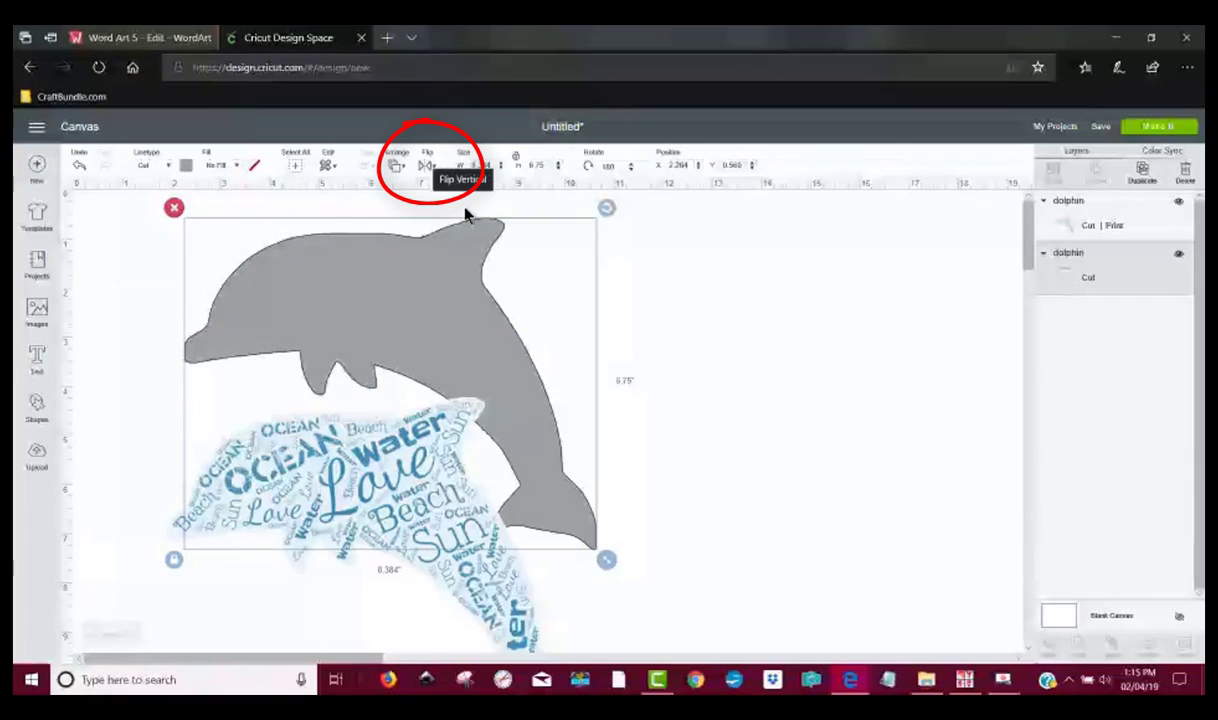
{"action": "left_click_drag", "start_coordinate": [509, 375], "coordinate": [453, 244]}
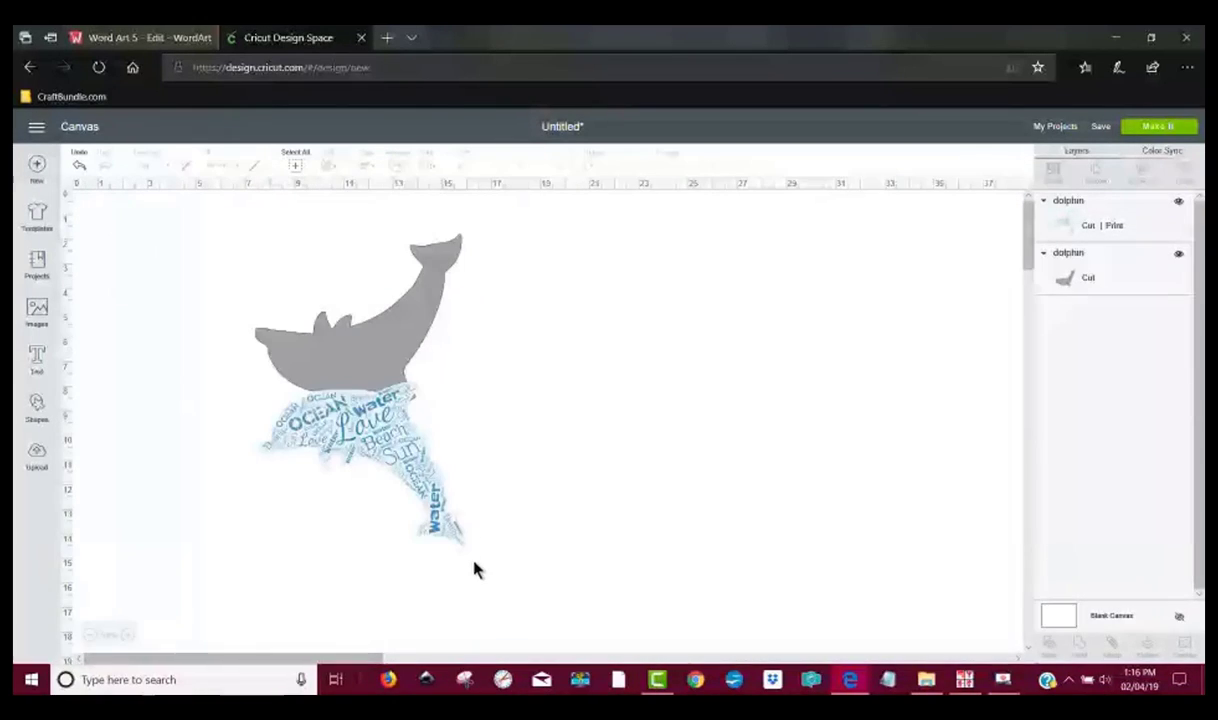
{"action": "left_click", "coordinate": [380, 372]}
{"action": "left_click_drag", "start_coordinate": [380, 372], "coordinate": [373, 372]}
{"action": "left_click", "coordinate": [540, 513]}
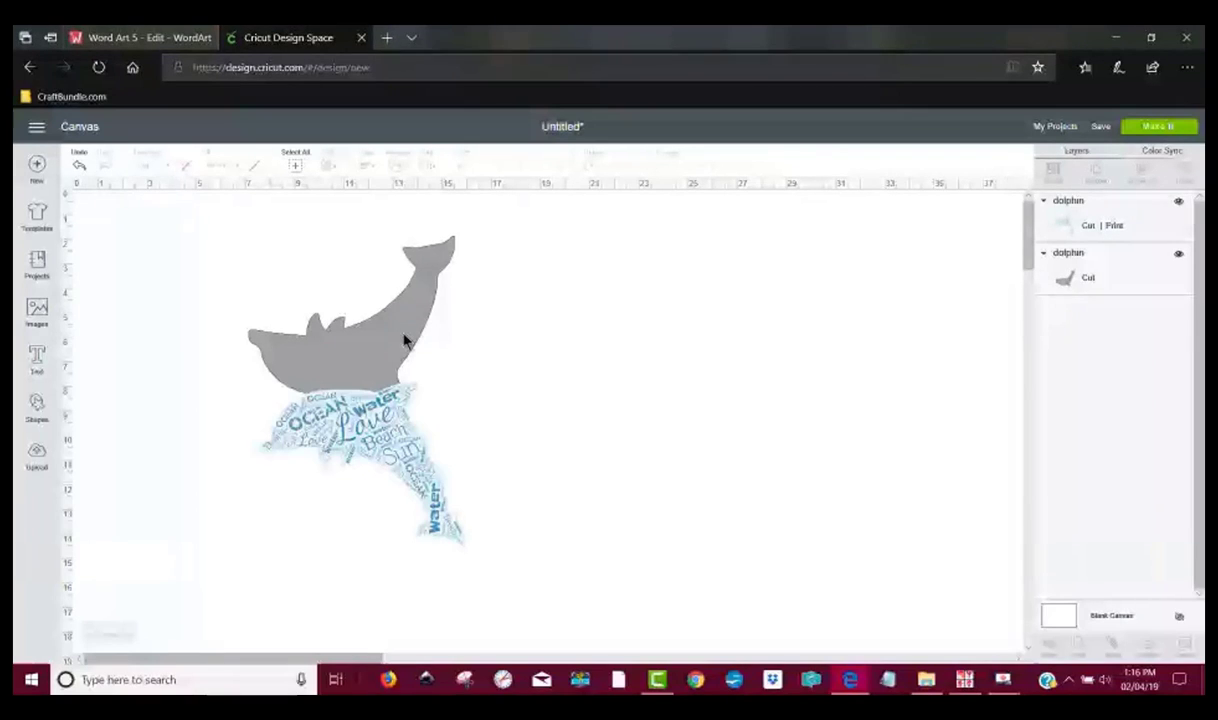
Move the grey silhouette clear of the word art dolphin and place a vertically flipped duplicate back to back beneath it.
{"action": "left_click_drag", "start_coordinate": [403, 340], "coordinate": [676, 330]}
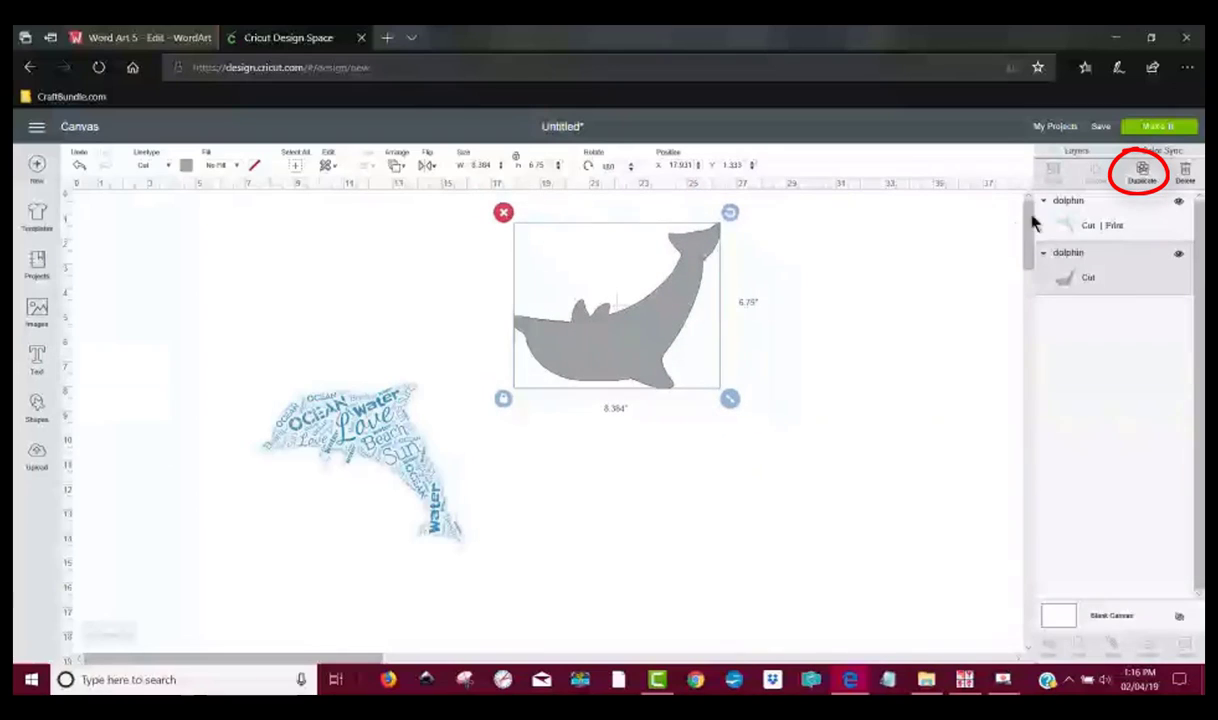
{"action": "left_click", "coordinate": [1142, 172]}
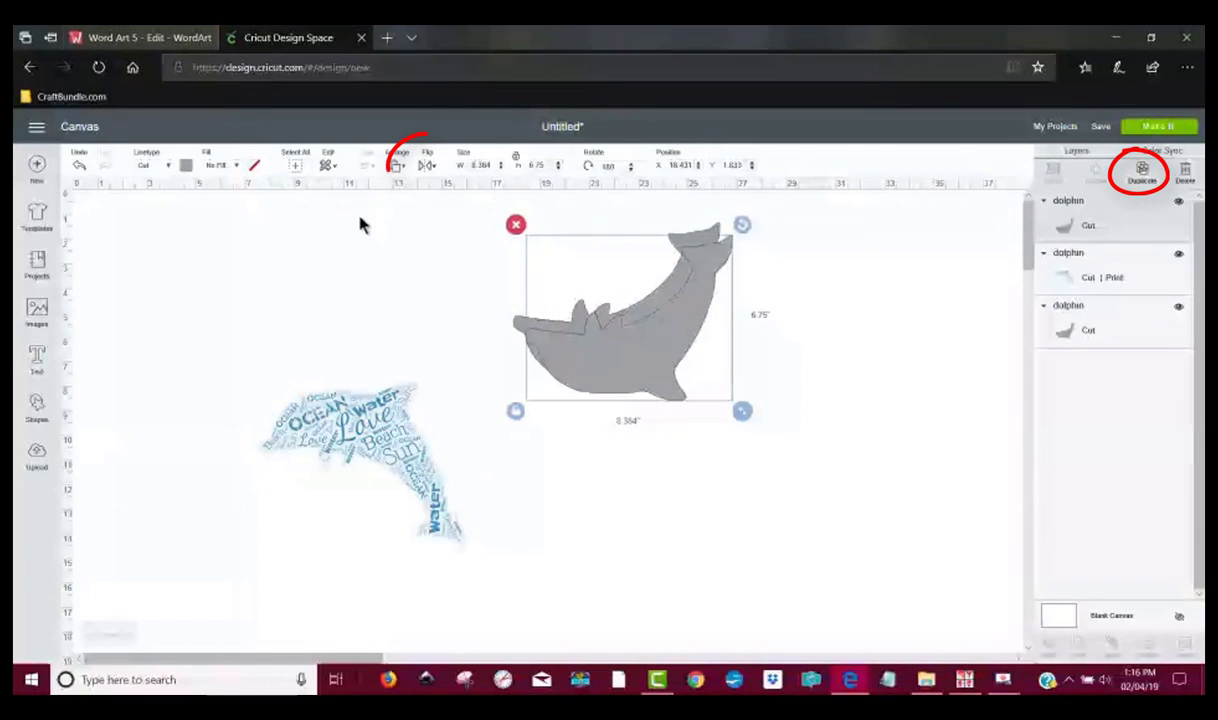
{"action": "left_click", "coordinate": [426, 165]}
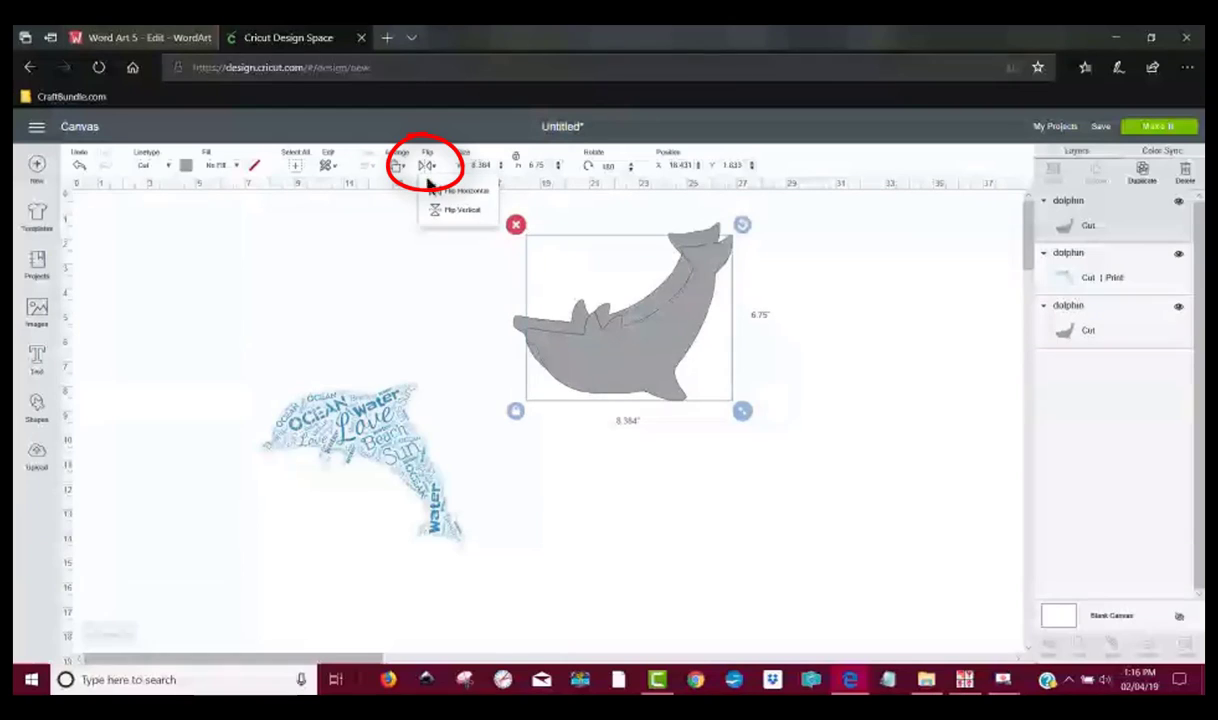
{"action": "left_click", "coordinate": [435, 217]}
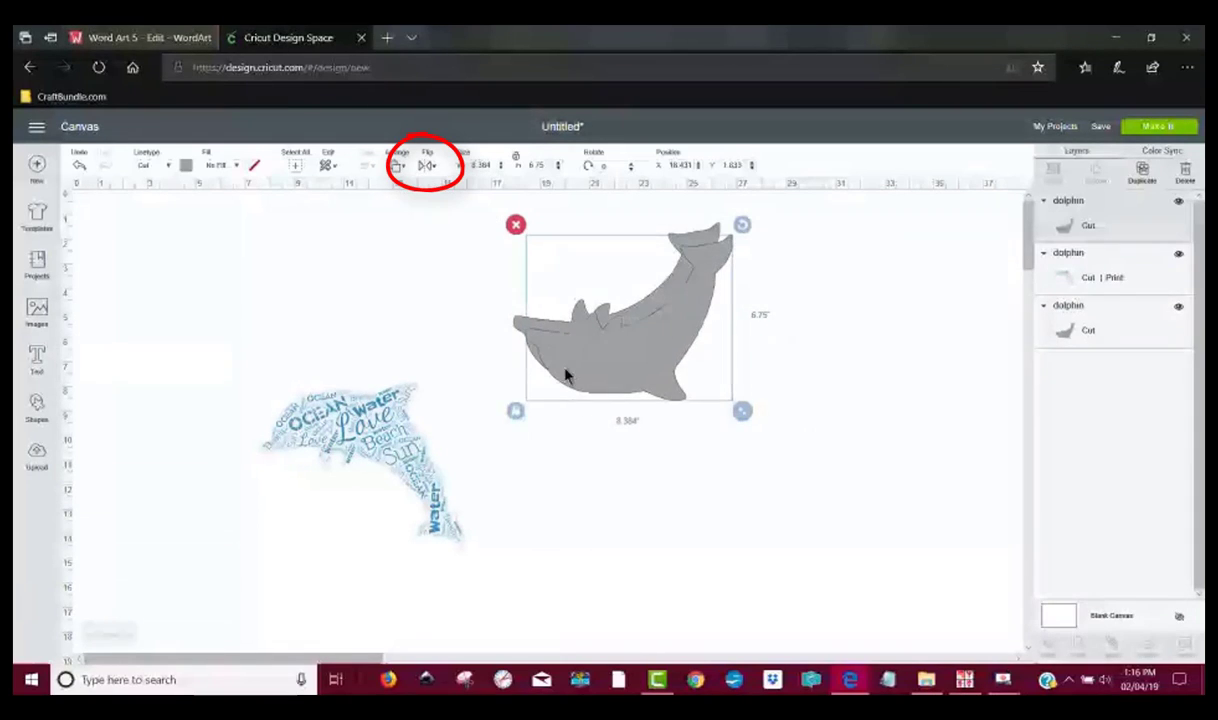
{"action": "left_click_drag", "start_coordinate": [616, 336], "coordinate": [598, 435]}
{"action": "left_click_drag", "start_coordinate": [652, 353], "coordinate": [630, 356]}
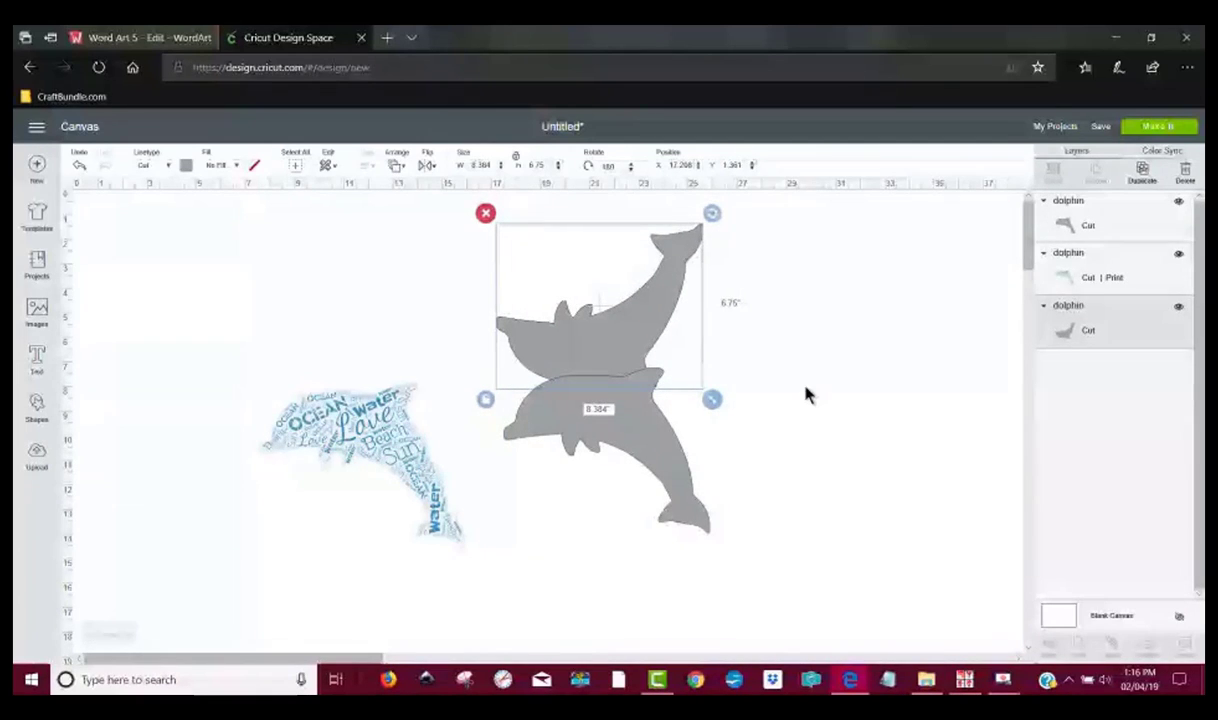
Weld the two back-to-back grey dolphin silhouettes into one shape.
{"action": "left_click", "coordinate": [806, 398]}
{"action": "left_click_drag", "start_coordinate": [761, 541], "coordinate": [467, 261]}
{"action": "left_click", "coordinate": [1078, 648]}
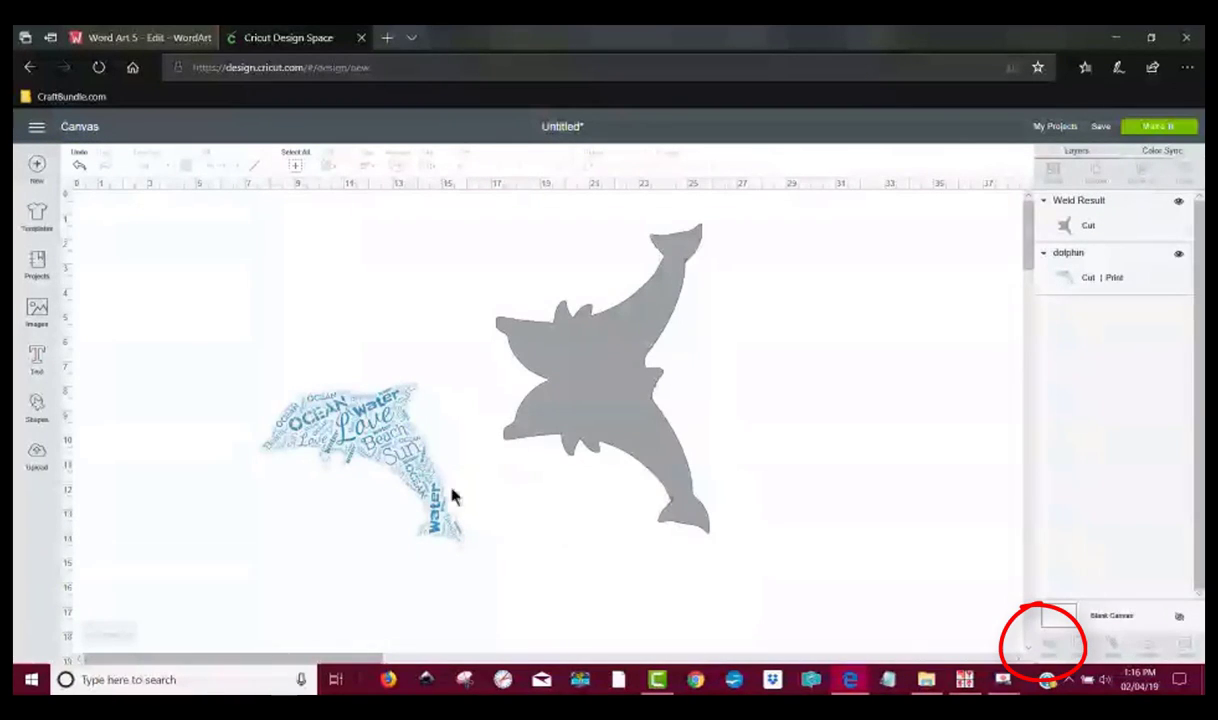
Send the word art dolphin to the front and fit it over the lower half of the welded silhouette.
{"action": "left_click_drag", "start_coordinate": [421, 457], "coordinate": [440, 485]}
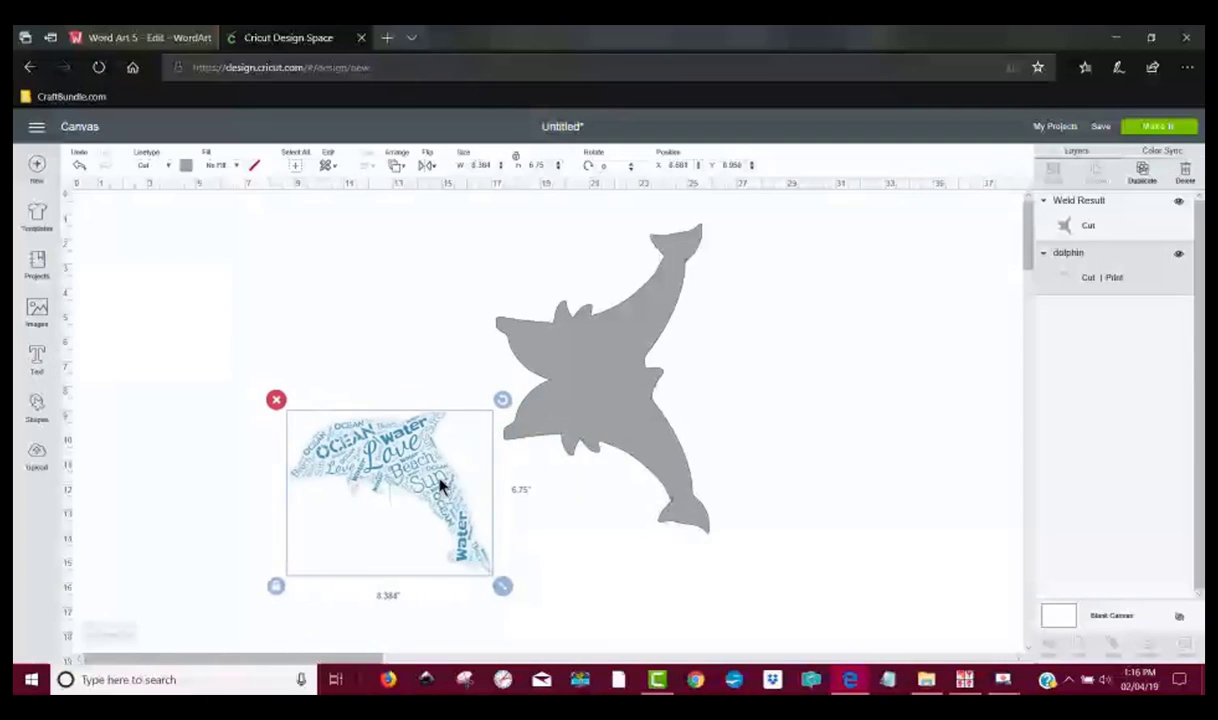
{"action": "right_click", "coordinate": [440, 485]}
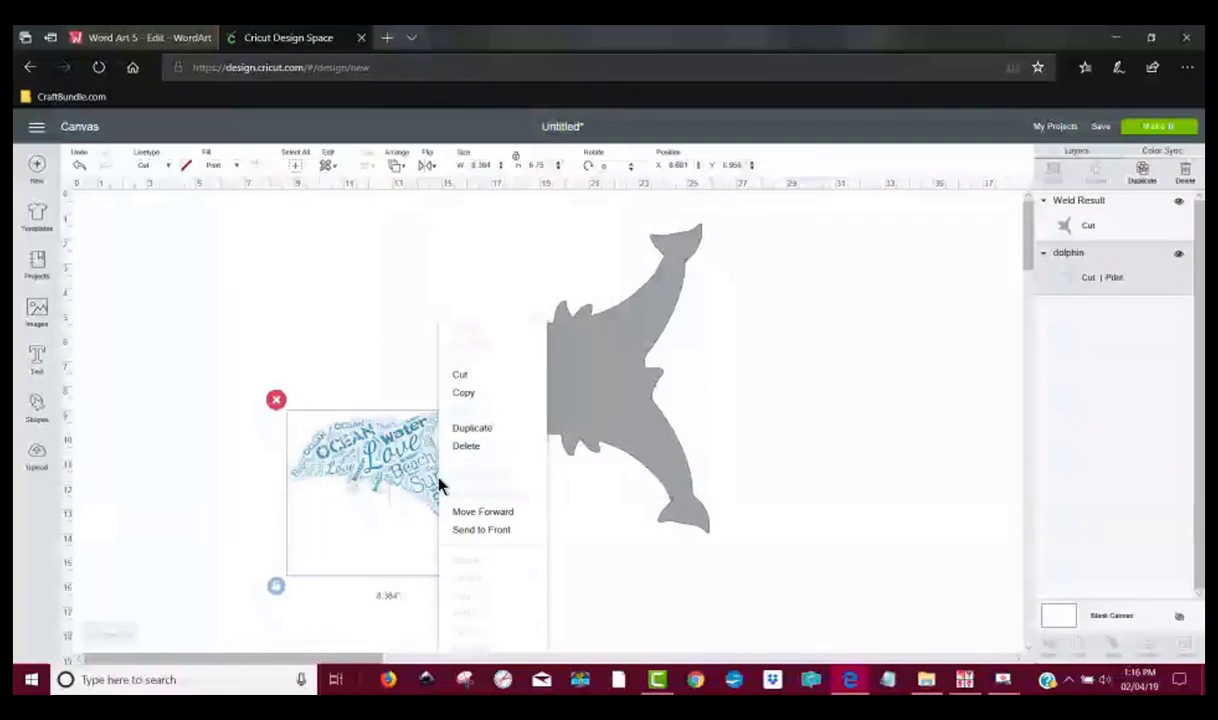
{"action": "left_click", "coordinate": [479, 531]}
{"action": "left_click_drag", "start_coordinate": [416, 481], "coordinate": [631, 436]}
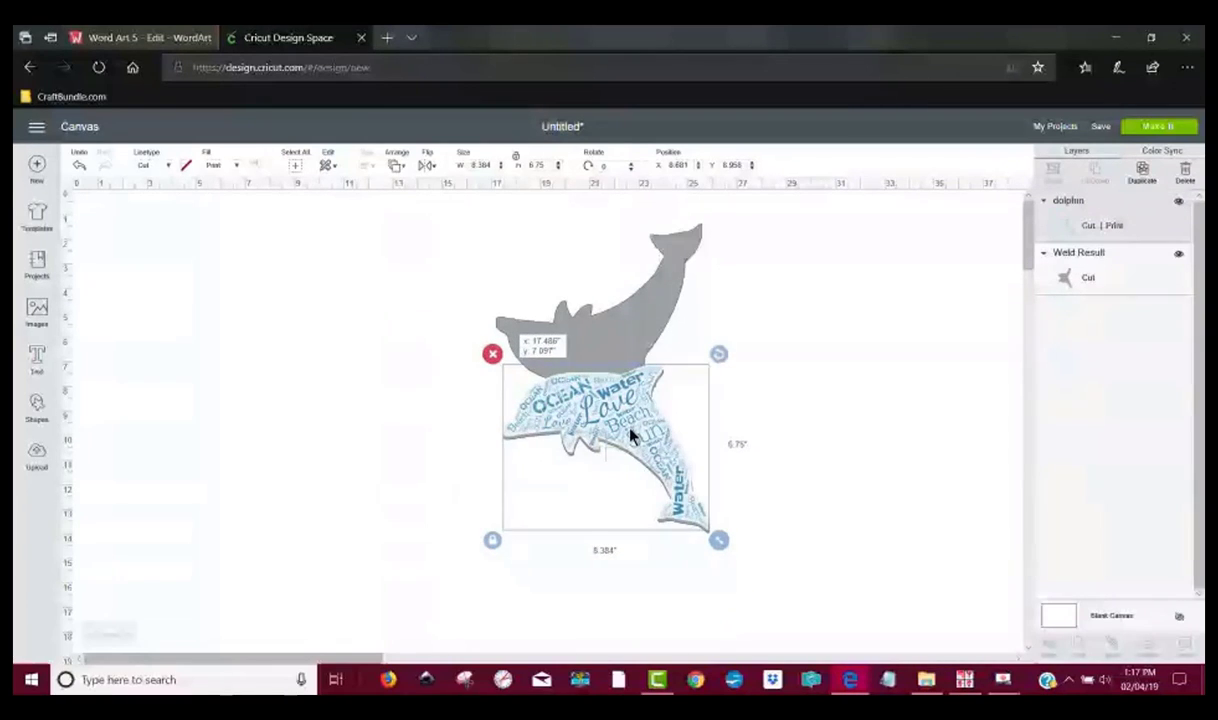
Attach the word art dolphin to the welded silhouette and flatten them into one printable image.
{"action": "left_click", "coordinate": [768, 578]}
{"action": "left_click_drag", "start_coordinate": [765, 578], "coordinate": [626, 468]}
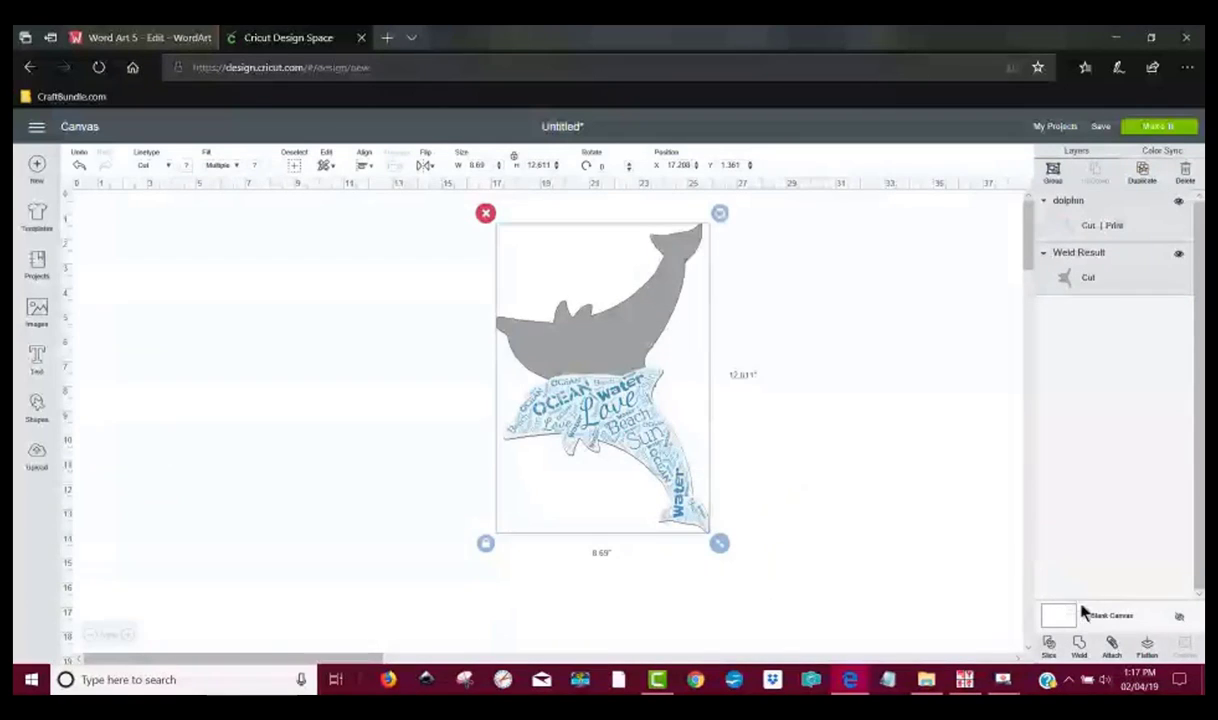
{"action": "left_click", "coordinate": [1111, 646]}
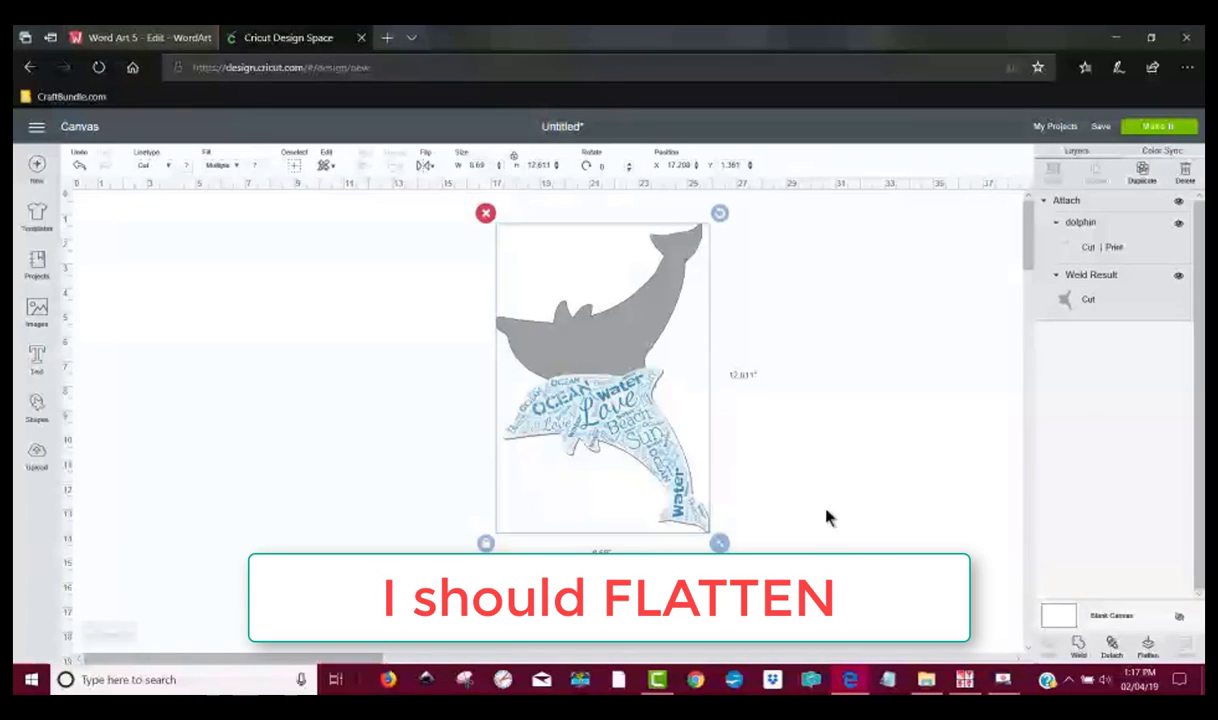
{"action": "left_click", "coordinate": [1146, 647]}
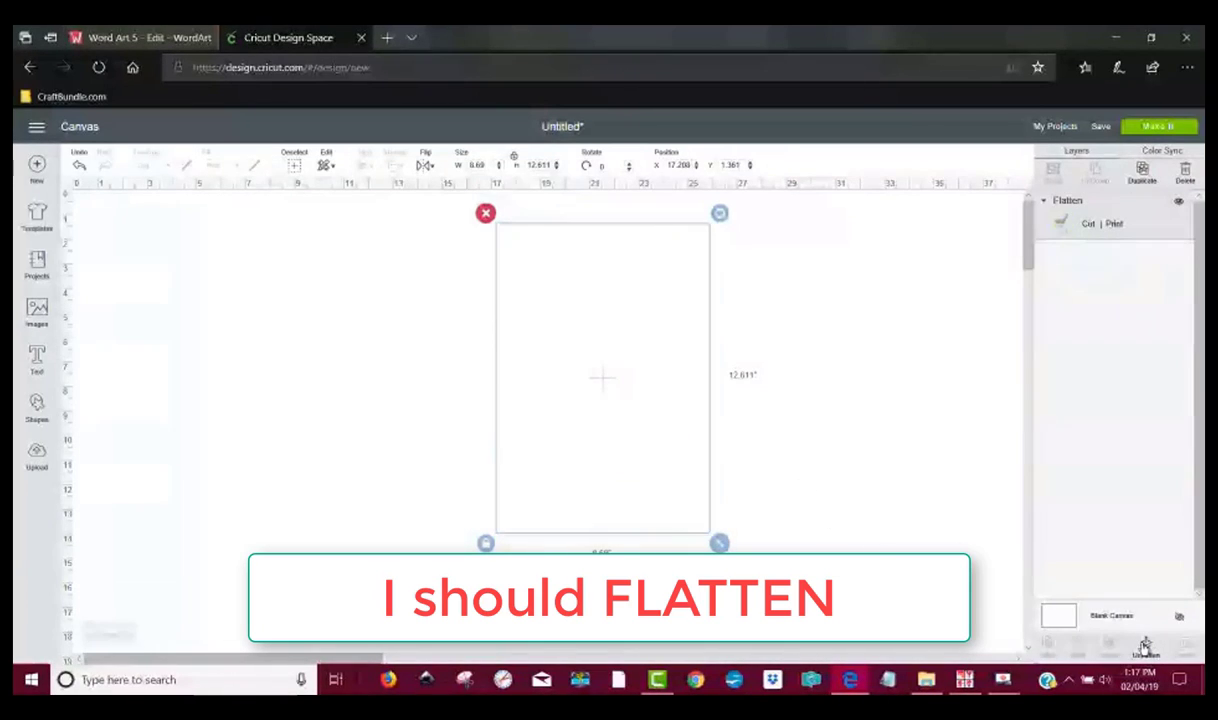
{"action": "left_click", "coordinate": [770, 476]}
{"action": "left_click_drag", "start_coordinate": [745, 600], "coordinate": [476, 213]}
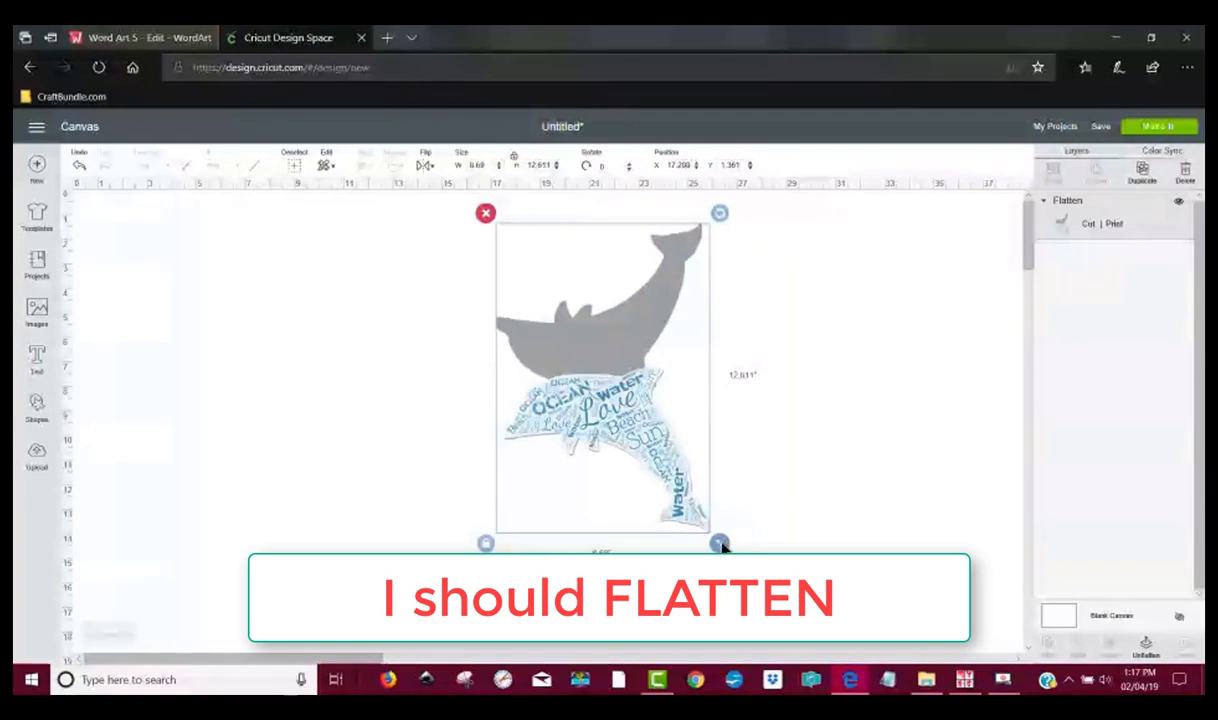
Shrink the flattened dolphins to about 5.723 by 8.306 inches, reposition them on the canvas and preview them on the cutting mat.
{"action": "left_click_drag", "start_coordinate": [719, 543], "coordinate": [638, 425]}
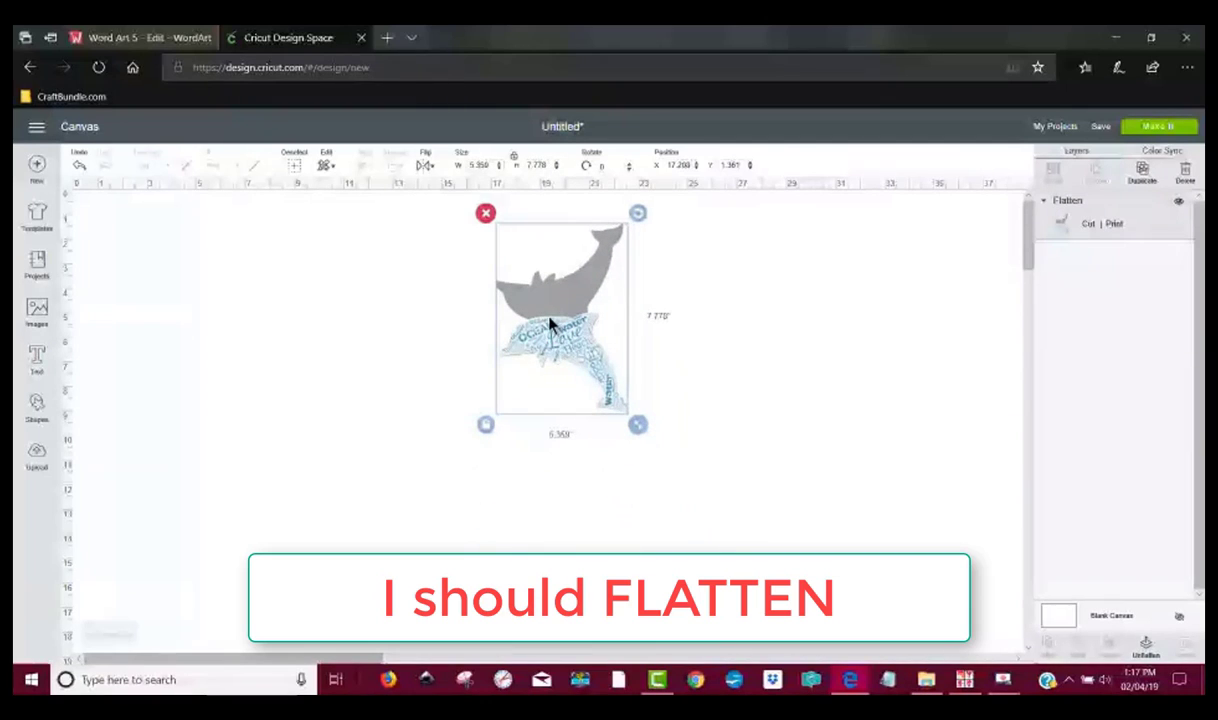
{"action": "left_click_drag", "start_coordinate": [636, 423], "coordinate": [646, 437]}
{"action": "left_click_drag", "start_coordinate": [558, 320], "coordinate": [354, 343]}
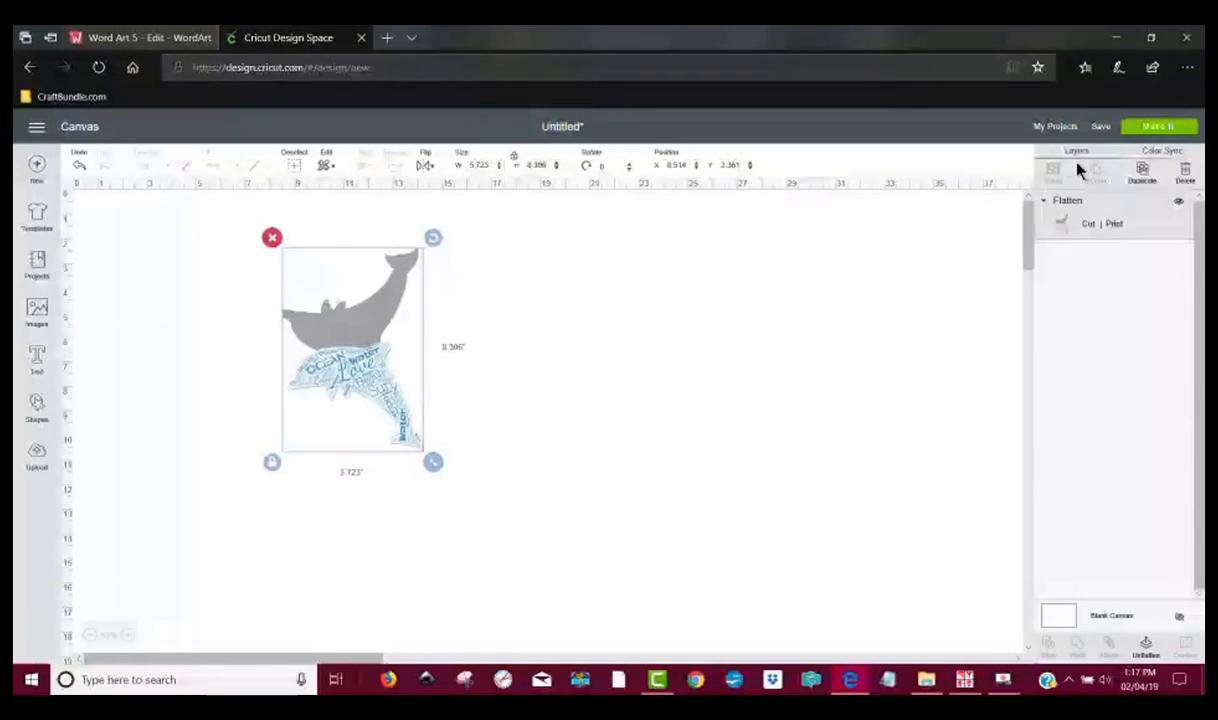
{"action": "left_click", "coordinate": [1150, 127]}
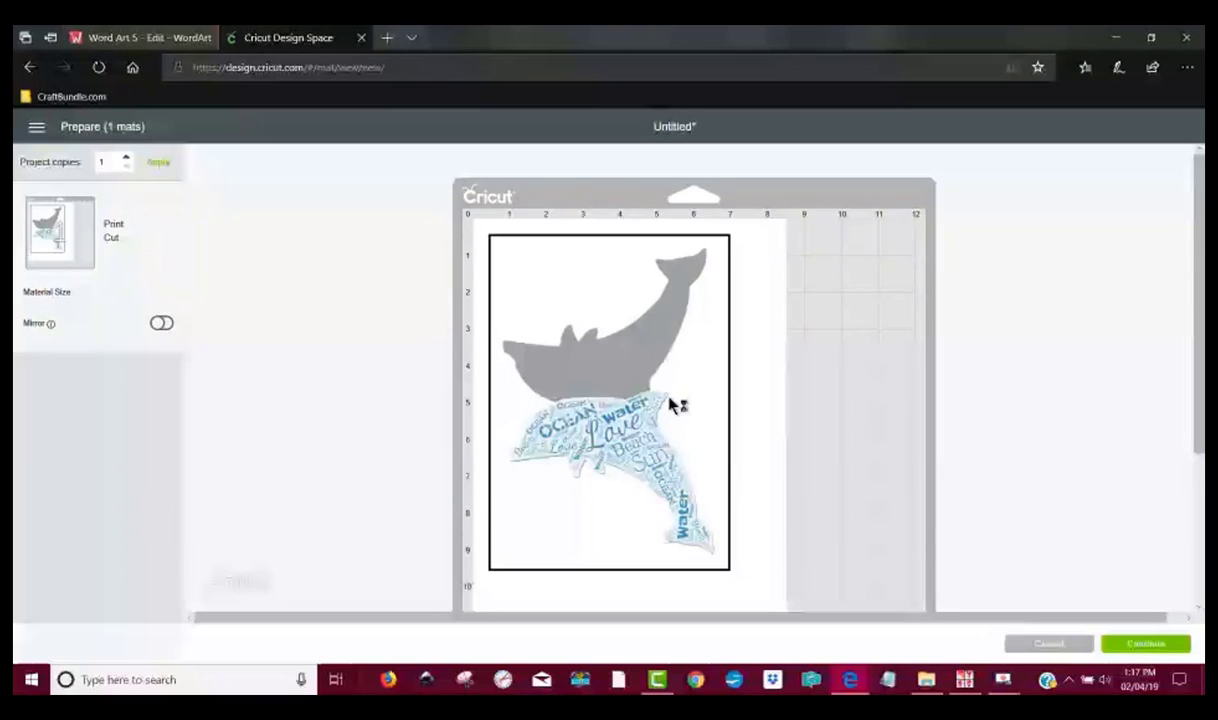
{"action": "left_click", "coordinate": [1041, 643]}
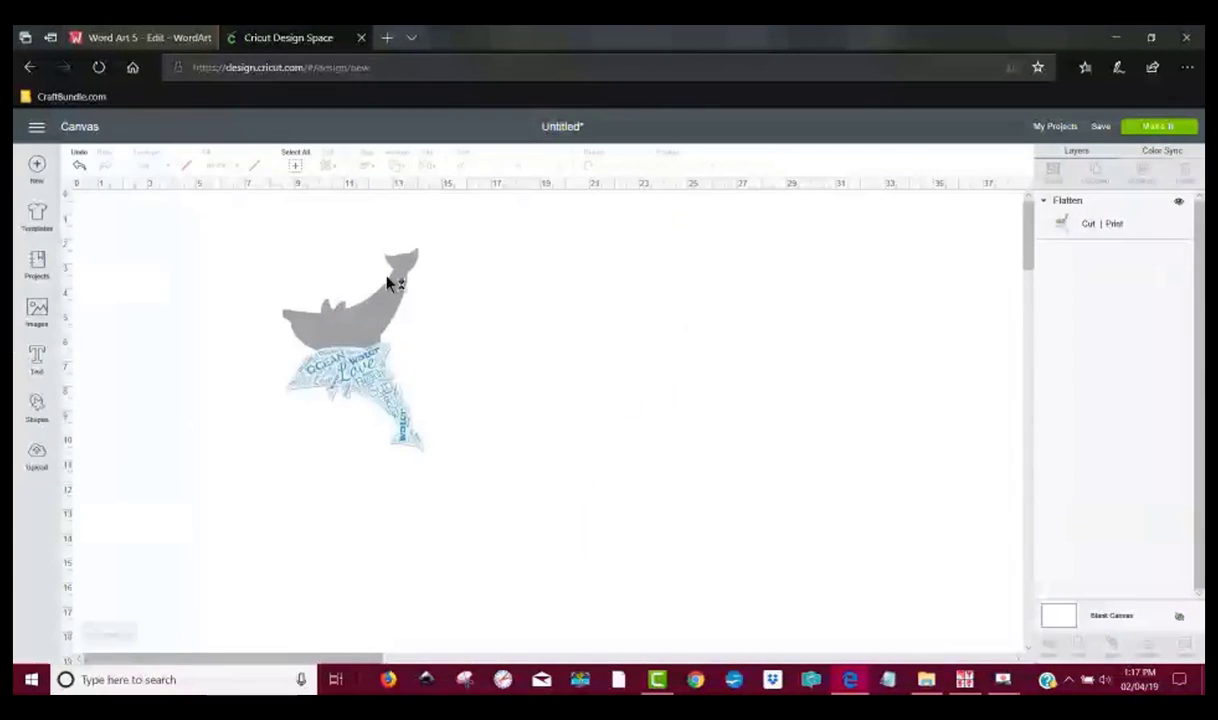
Unflatten the dolphin design and detach the word art from the welded silhouette.
{"action": "left_click", "coordinate": [377, 326]}
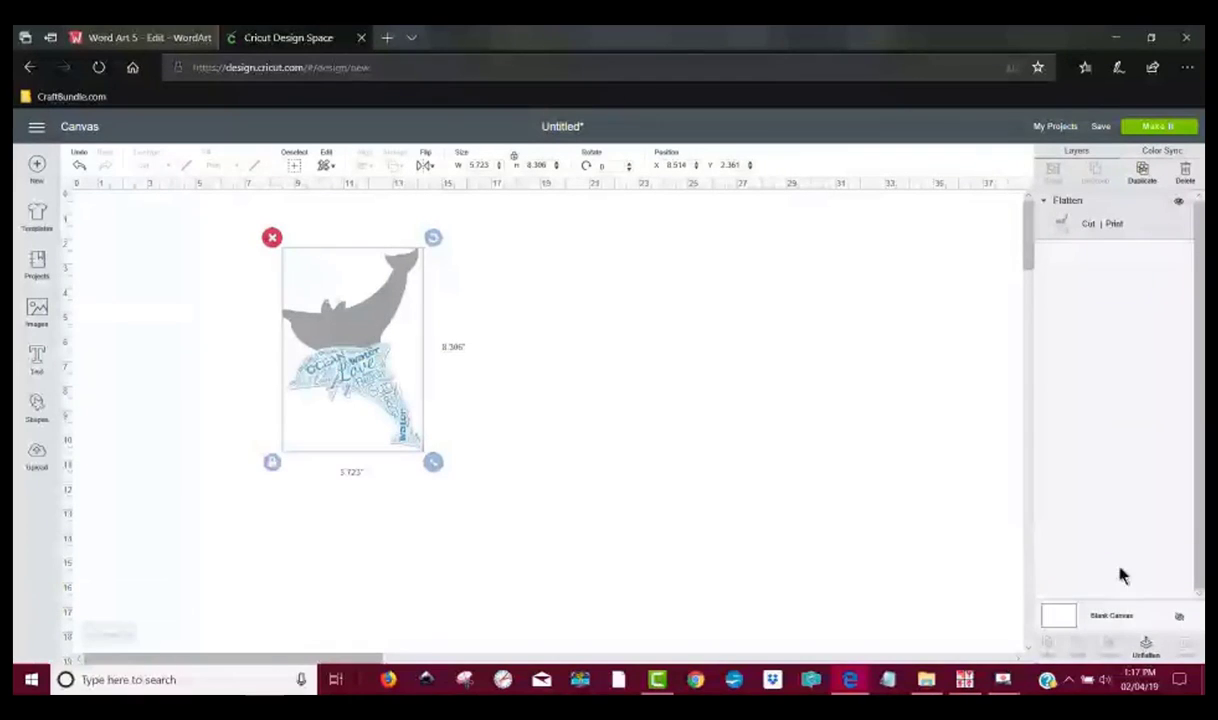
{"action": "left_click", "coordinate": [1146, 645]}
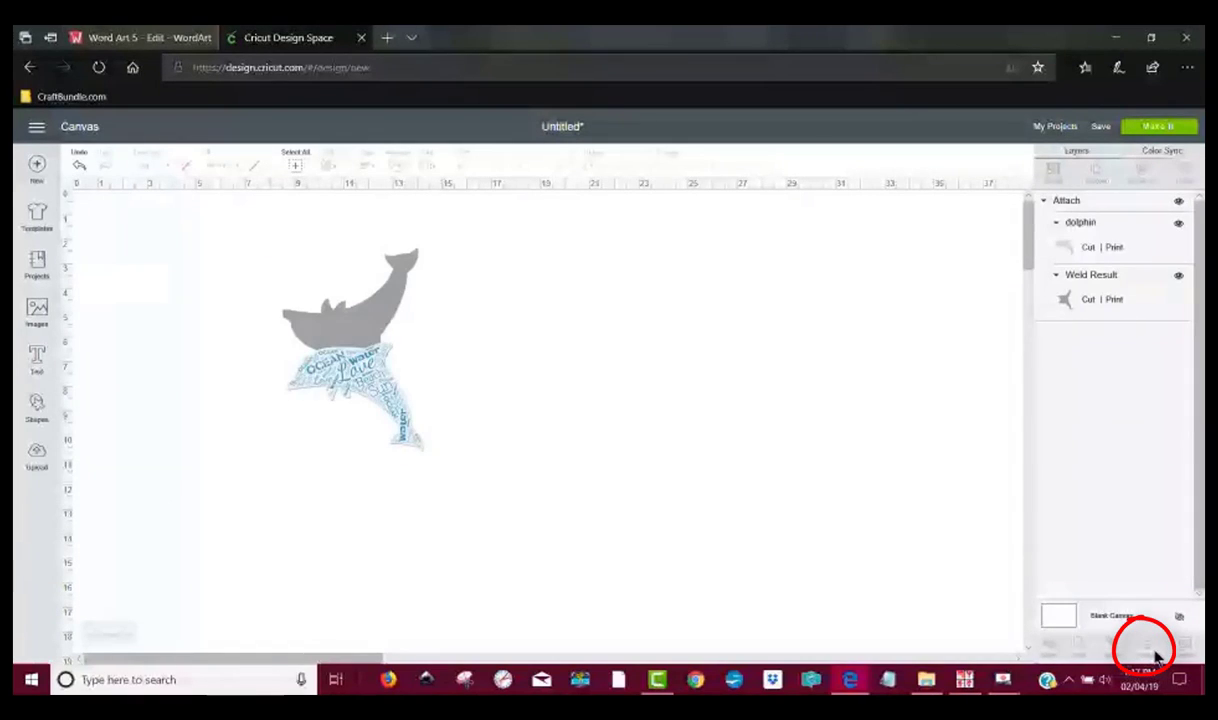
{"action": "left_click", "coordinate": [385, 308]}
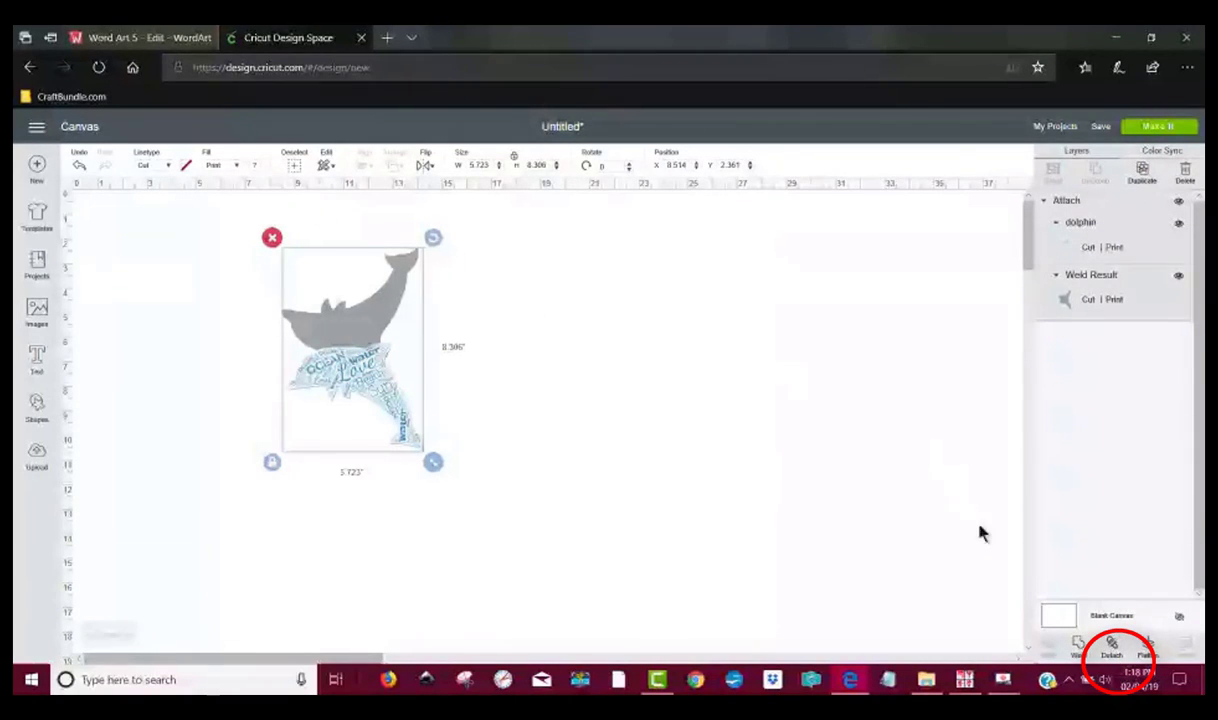
{"action": "left_click", "coordinate": [1111, 648]}
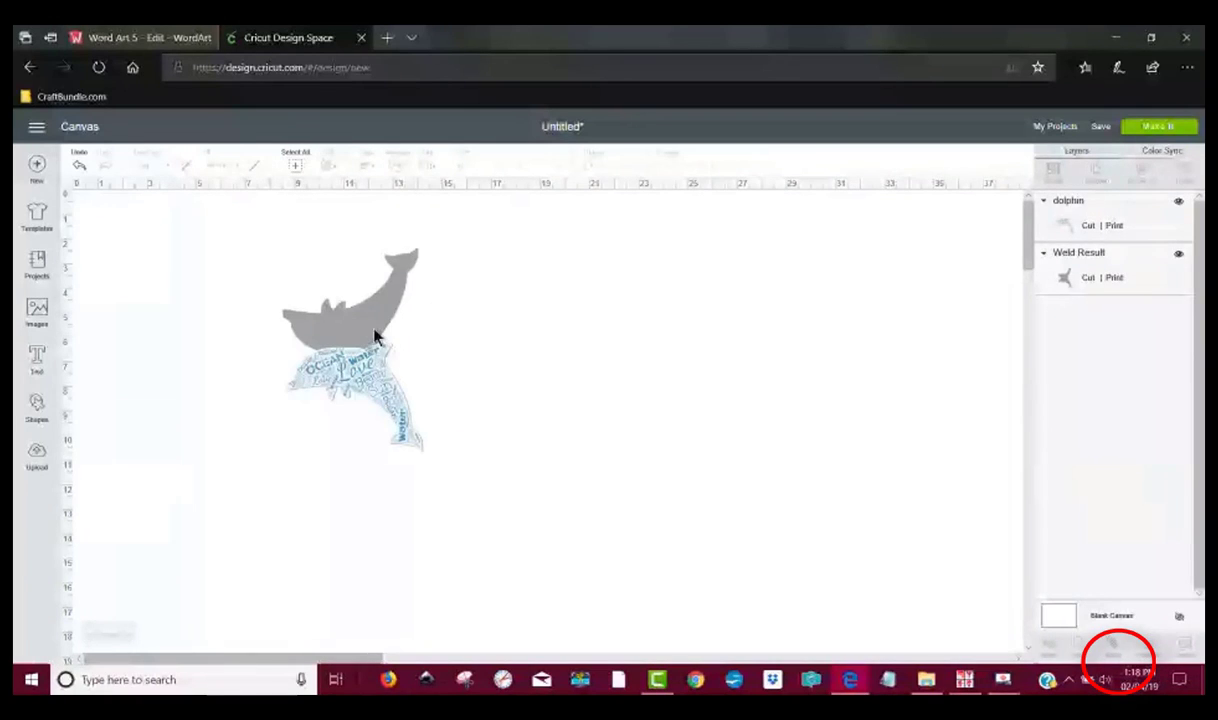
Change the welded silhouette's print type from original artwork to Color and make it white.
{"action": "left_click", "coordinate": [375, 333]}
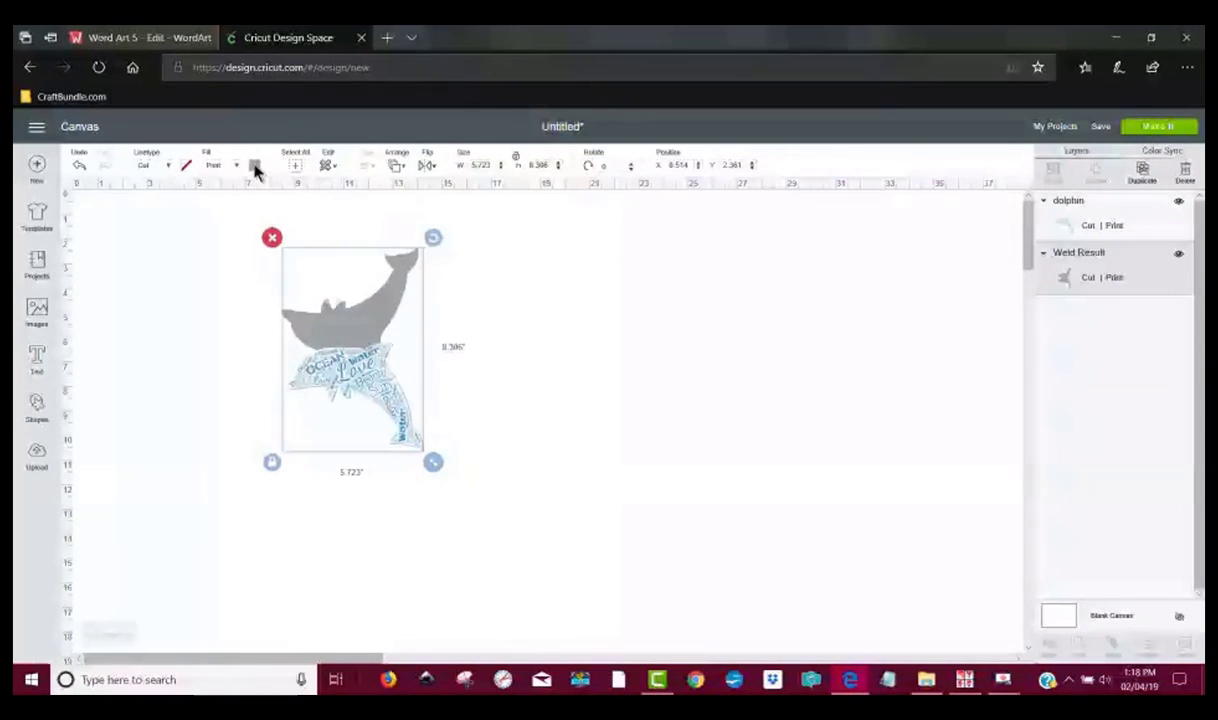
{"action": "left_click", "coordinate": [255, 167]}
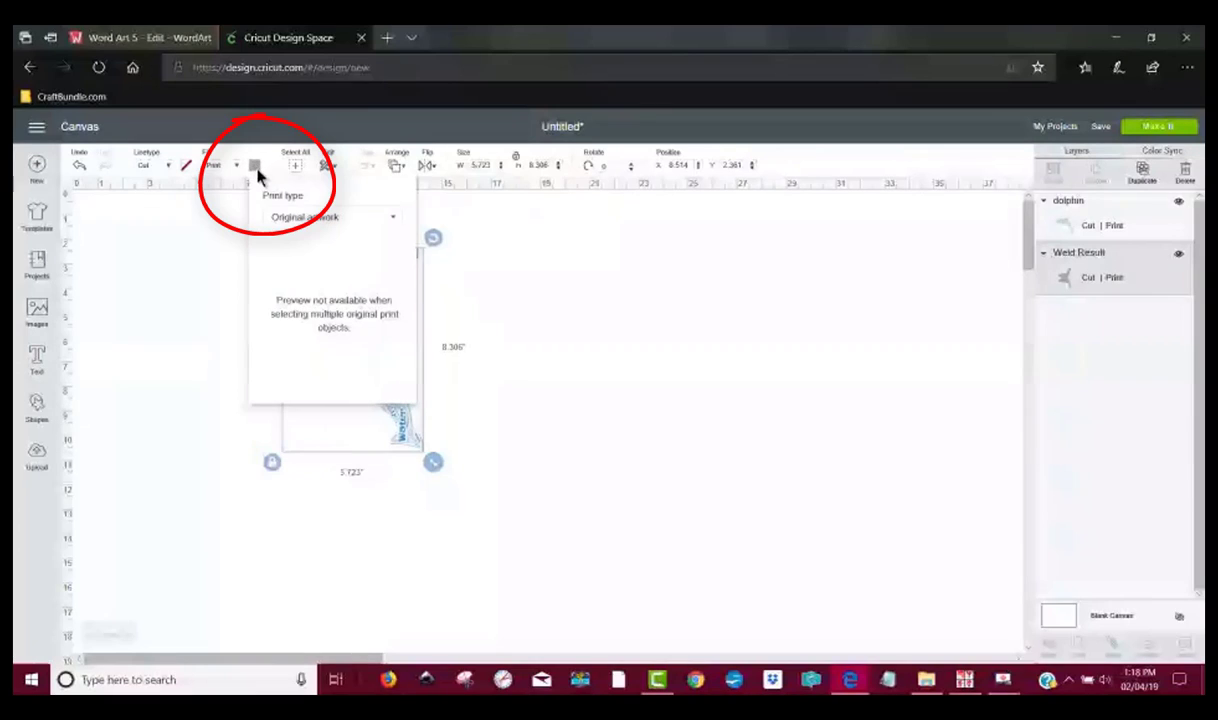
{"action": "left_click", "coordinate": [397, 222]}
{"action": "left_click", "coordinate": [381, 247]}
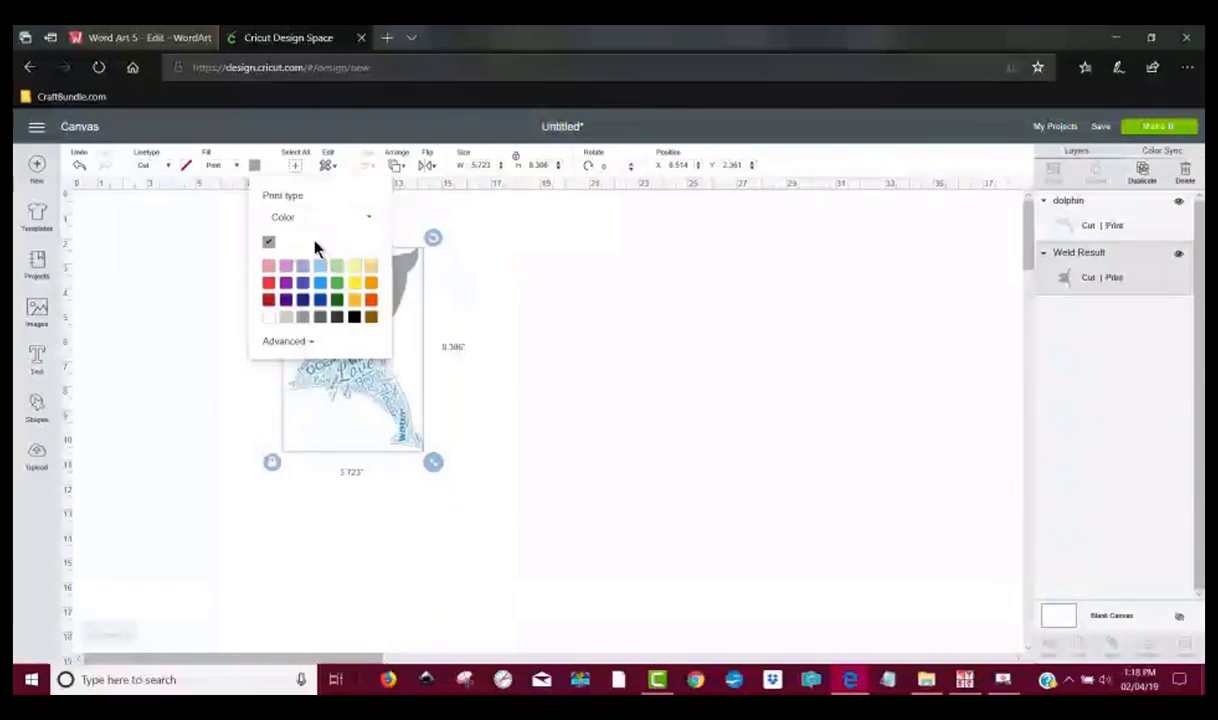
{"action": "left_click", "coordinate": [575, 343]}
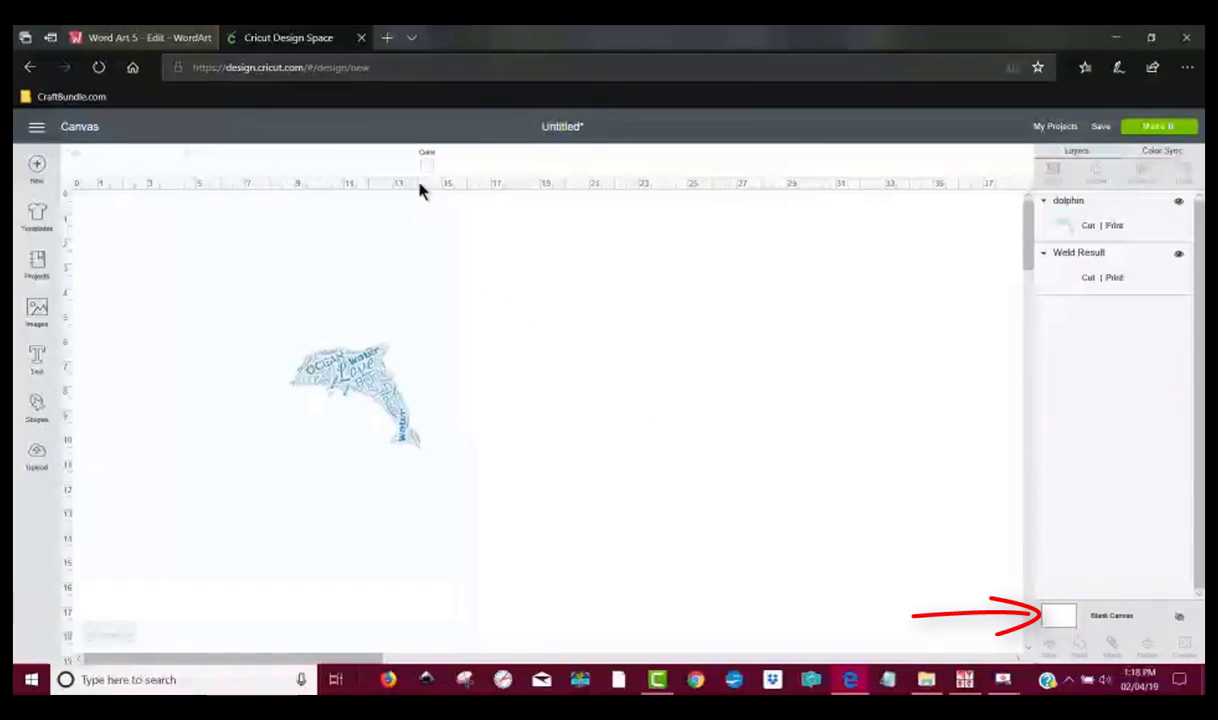
Set the blank canvas colour to light blue so the white silhouette stands out.
{"action": "left_click", "coordinate": [427, 166]}
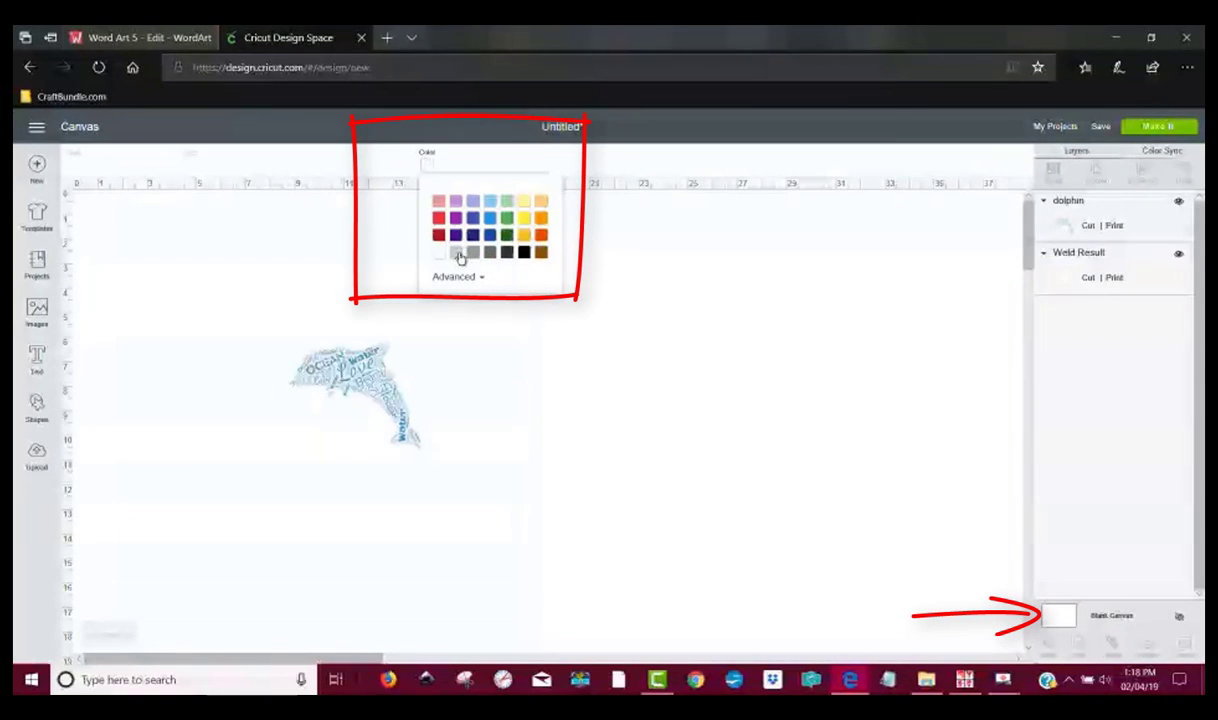
{"action": "left_click", "coordinate": [470, 200]}
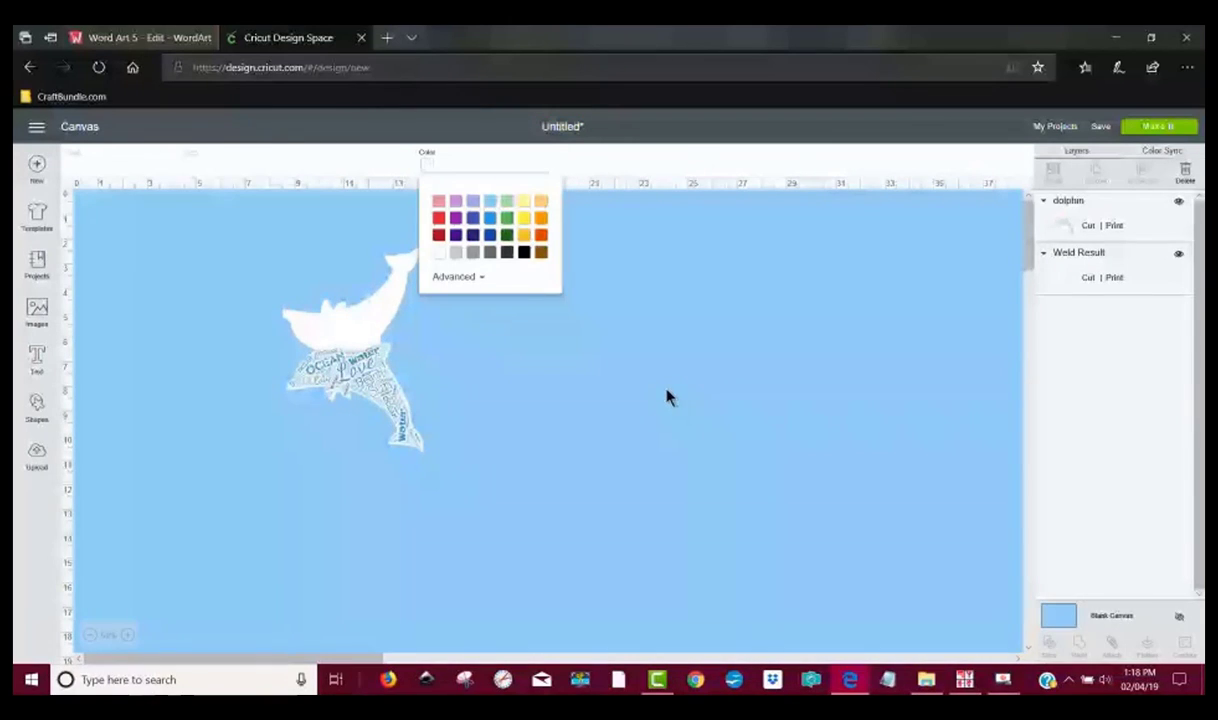
{"action": "left_click", "coordinate": [668, 399]}
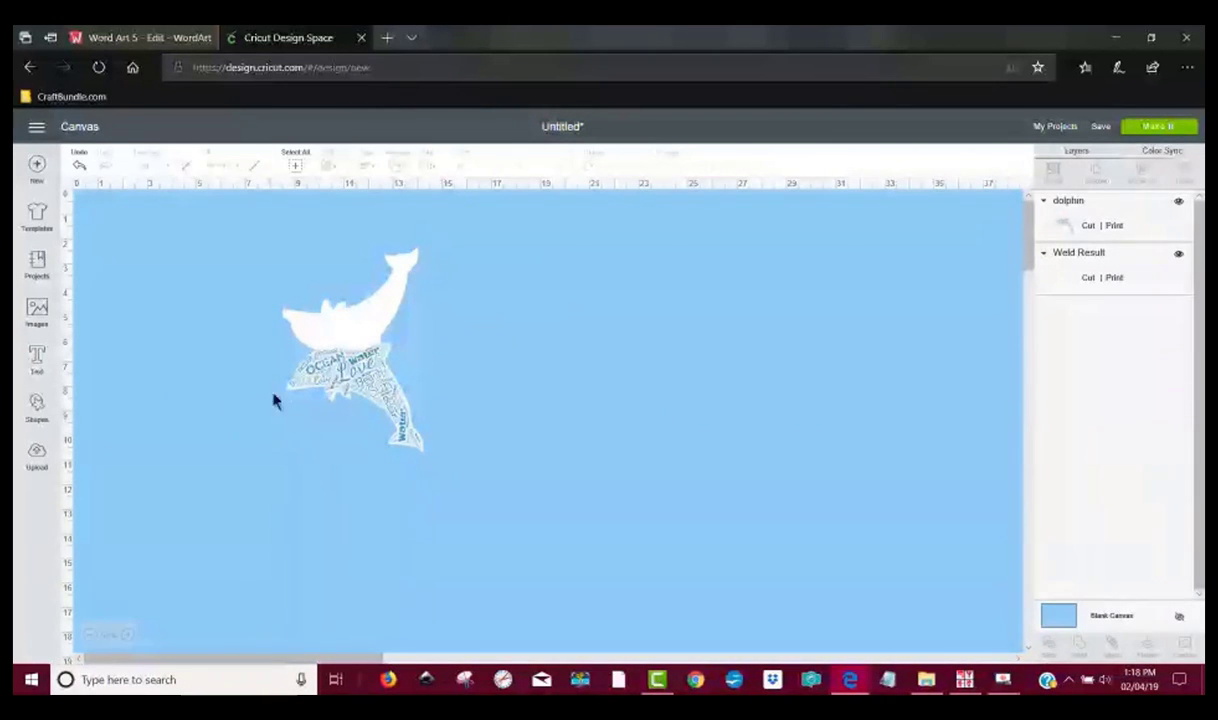
Add a score line, rotate it 90 degrees to horizontal and place it where the two dolphins' backs meet.
{"action": "left_click", "coordinate": [37, 405]}
{"action": "left_click", "coordinate": [139, 506]}
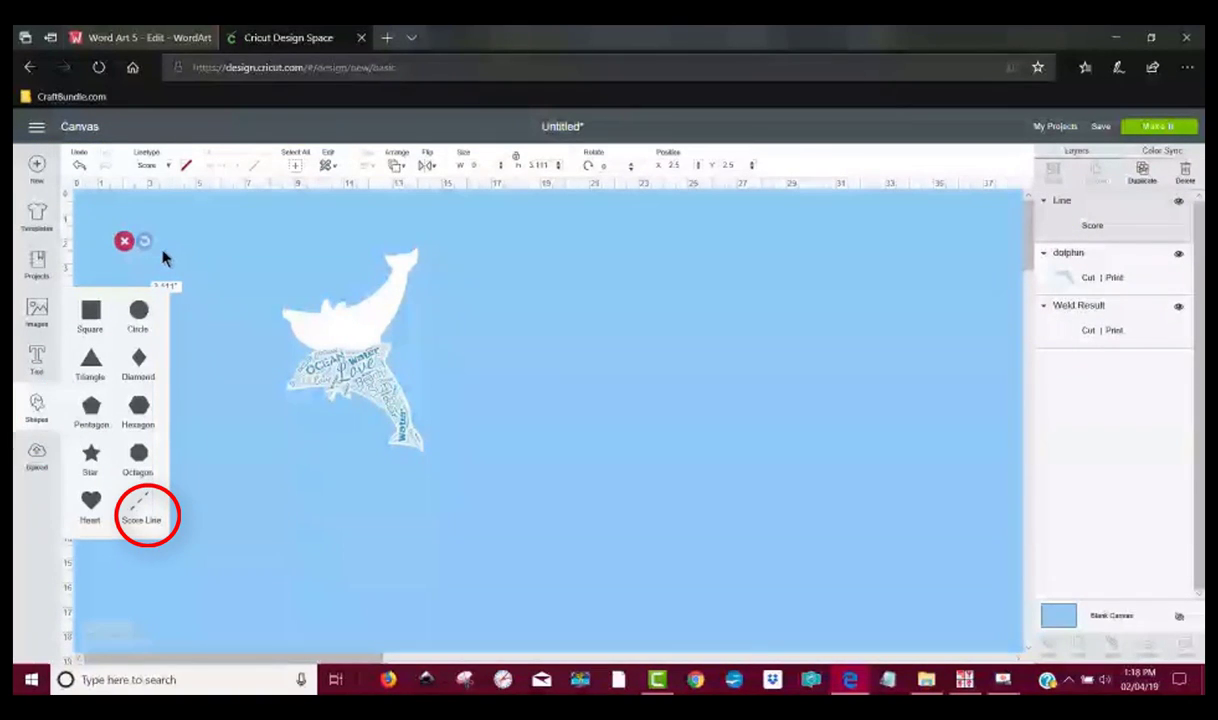
{"action": "left_click_drag", "start_coordinate": [146, 242], "coordinate": [216, 307]}
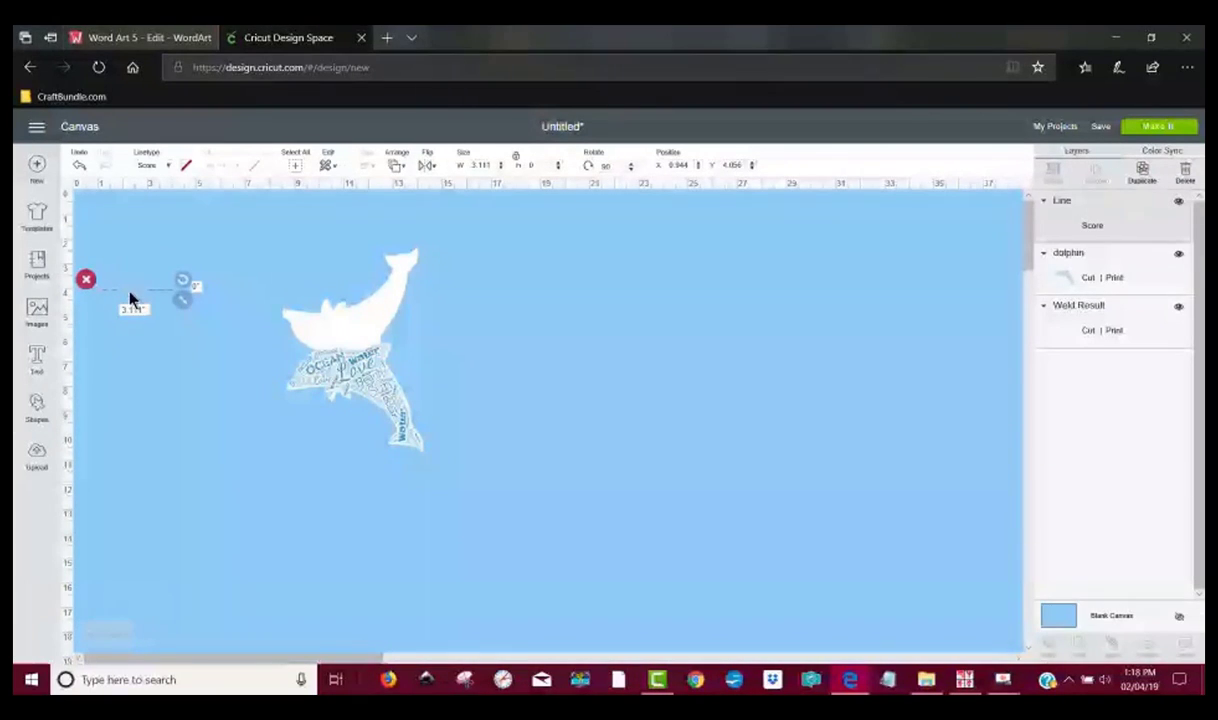
{"action": "left_click_drag", "start_coordinate": [130, 299], "coordinate": [330, 353]}
{"action": "left_click", "coordinate": [447, 408]}
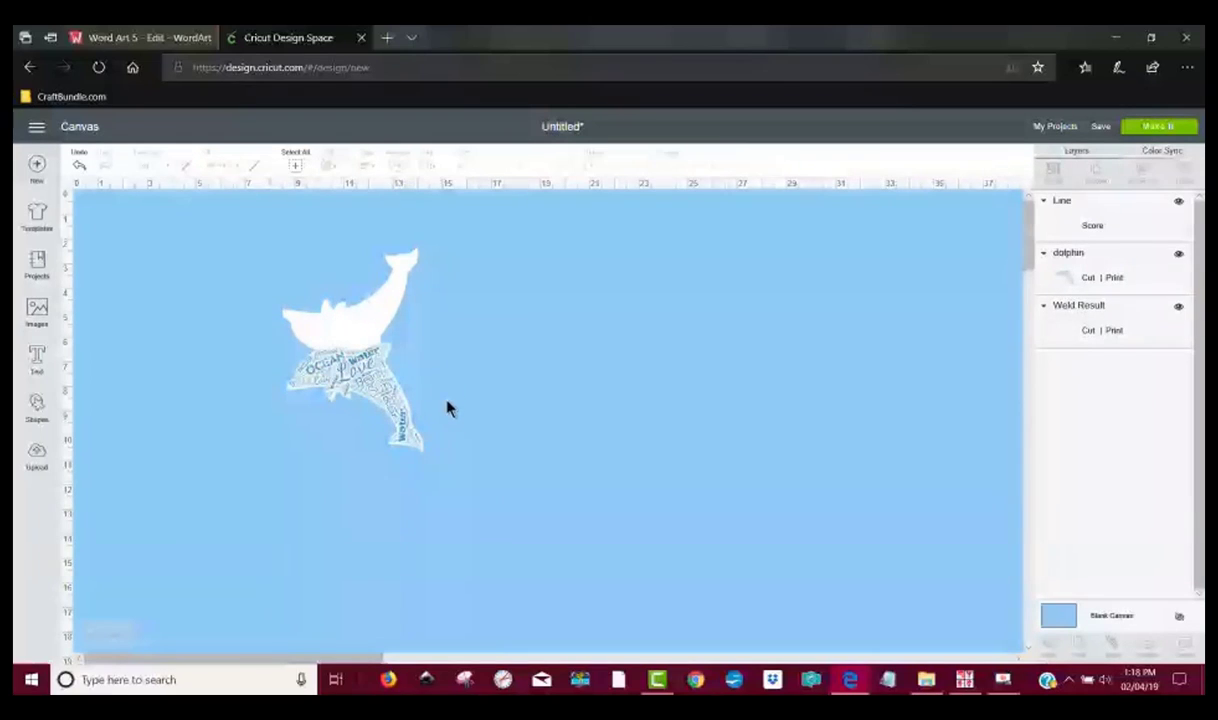
Lengthen the score line to about 5.417 inches and centre it along the fold between the two dolphins.
{"action": "left_click", "coordinate": [340, 350]}
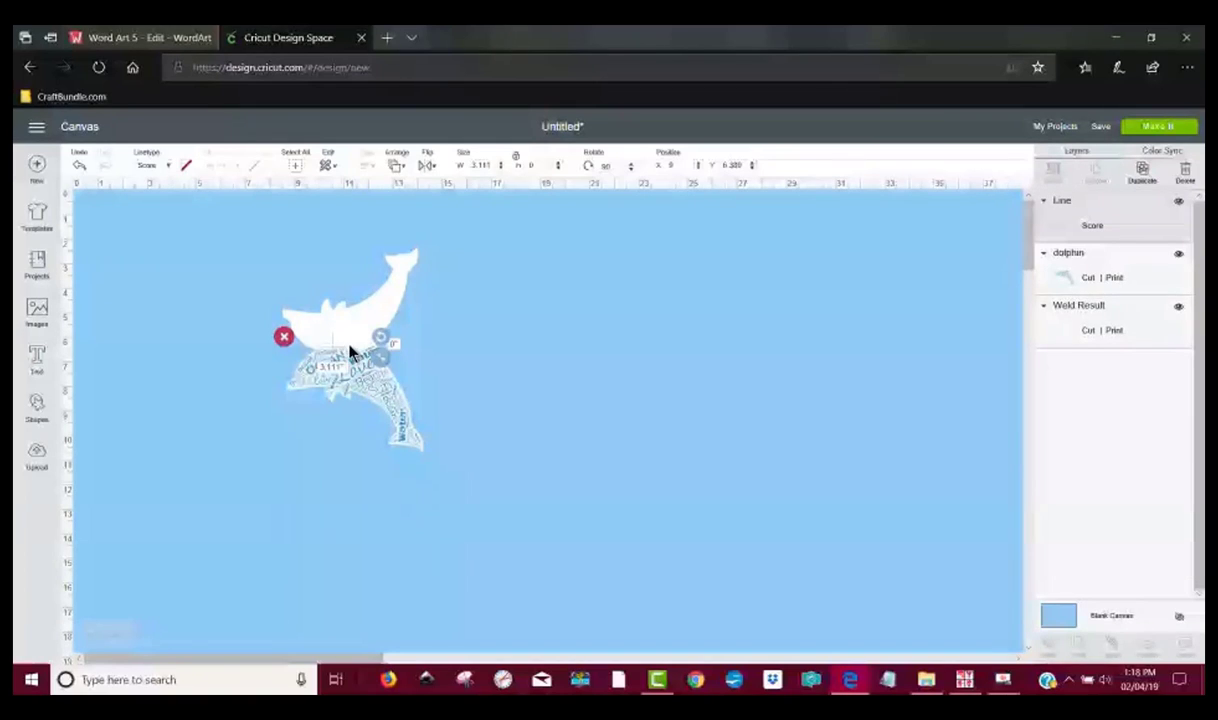
{"action": "left_click_drag", "start_coordinate": [405, 364], "coordinate": [438, 364]}
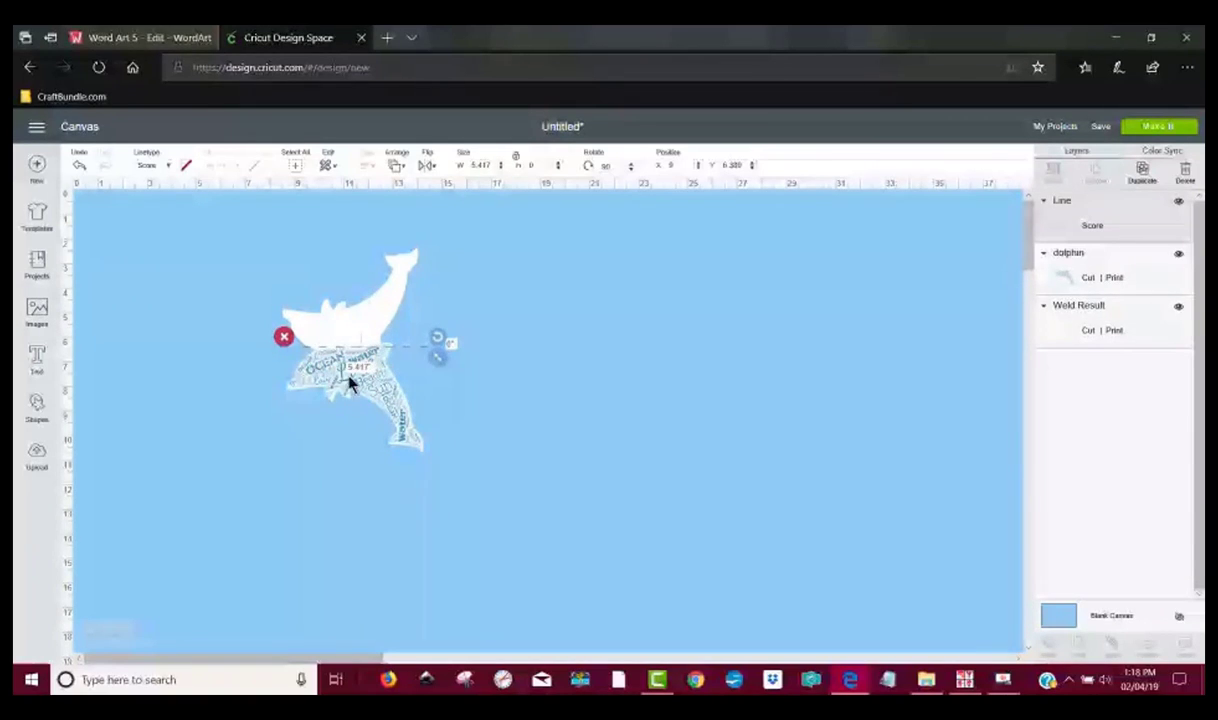
{"action": "left_click_drag", "start_coordinate": [357, 356], "coordinate": [344, 356]}
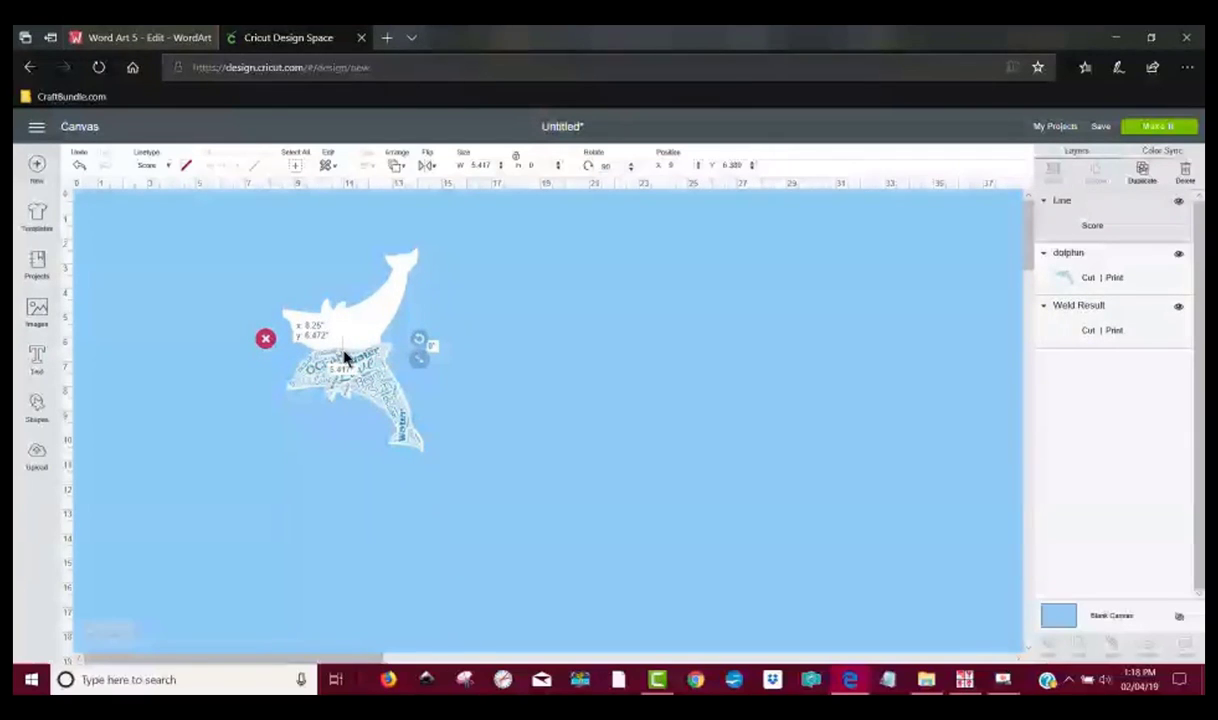
{"action": "left_click_drag", "start_coordinate": [344, 357], "coordinate": [345, 356]}
{"action": "left_click", "coordinate": [478, 451]}
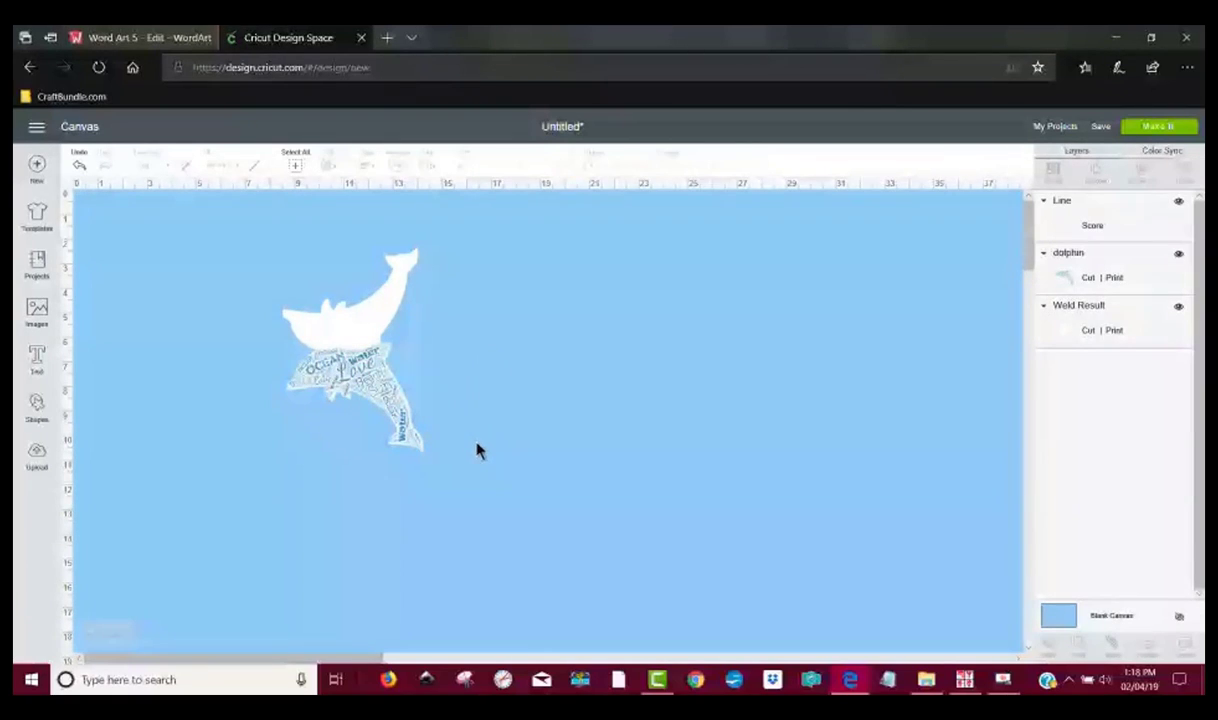
Attach the score line, the word-art dolphin and the white welded silhouette to one another.
{"action": "left_click_drag", "start_coordinate": [450, 378], "coordinate": [300, 330]}
{"action": "left_click", "coordinate": [1111, 645]}
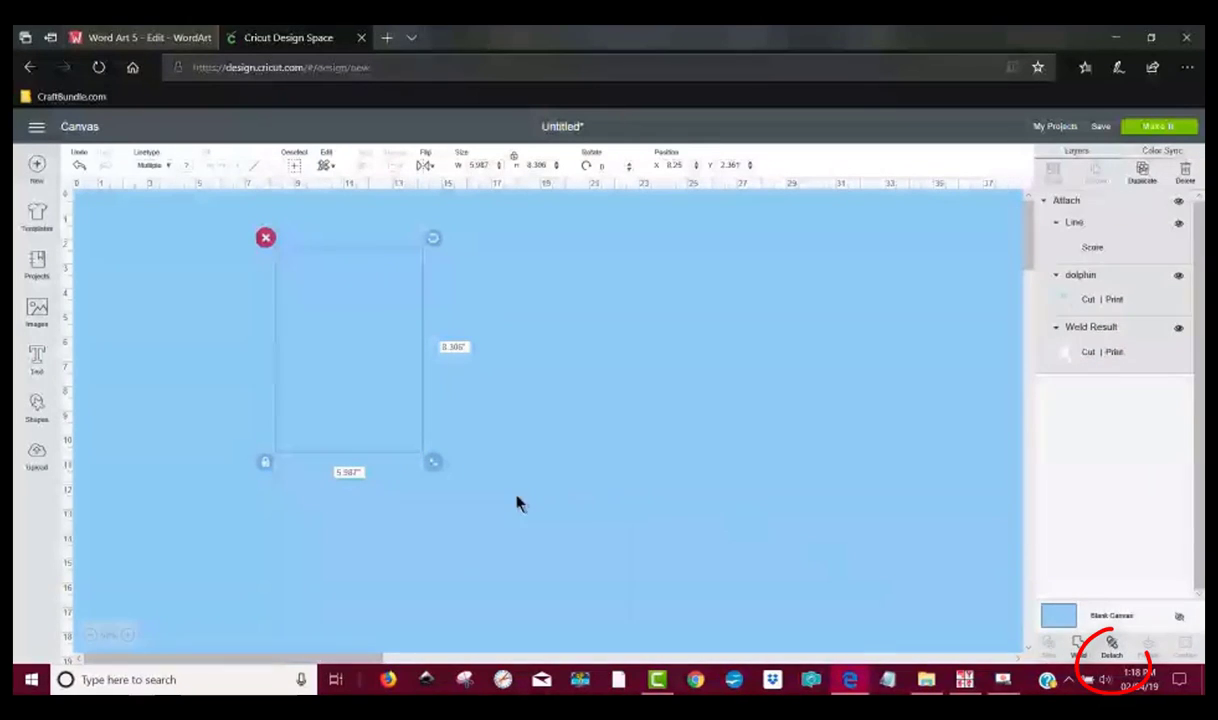
{"action": "left_click", "coordinate": [532, 522]}
{"action": "left_click_drag", "start_coordinate": [597, 540], "coordinate": [250, 236]}
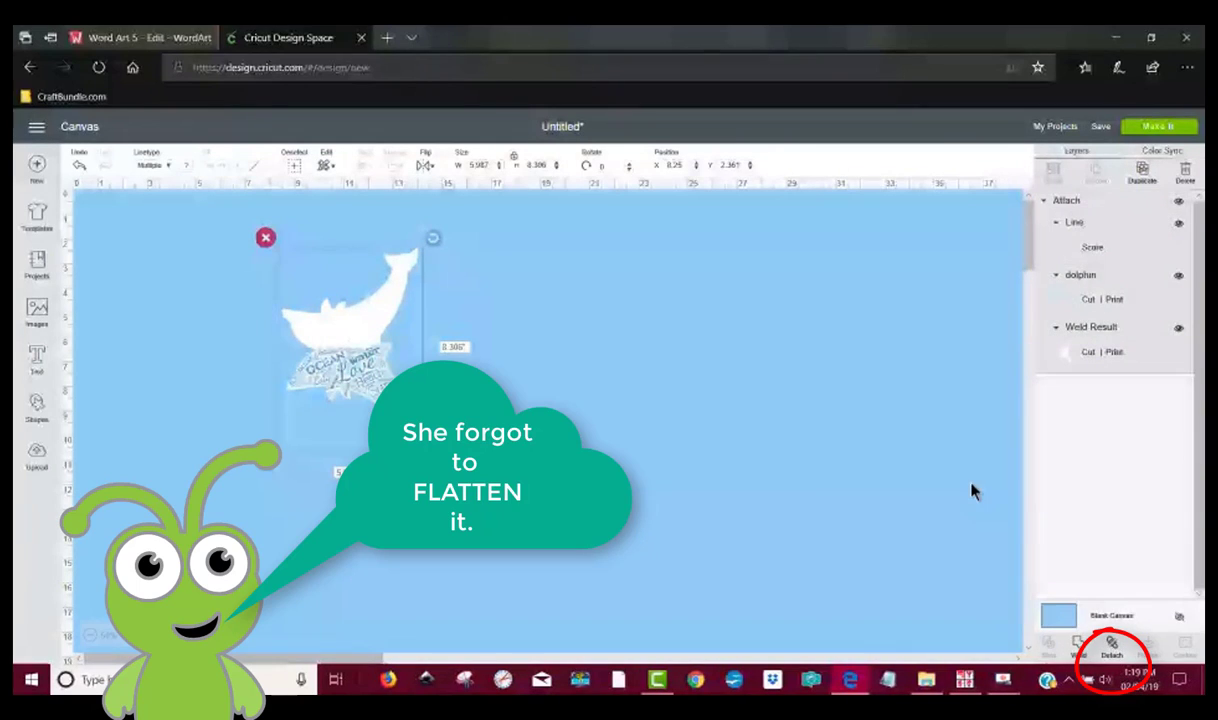
{"action": "left_click", "coordinate": [923, 459]}
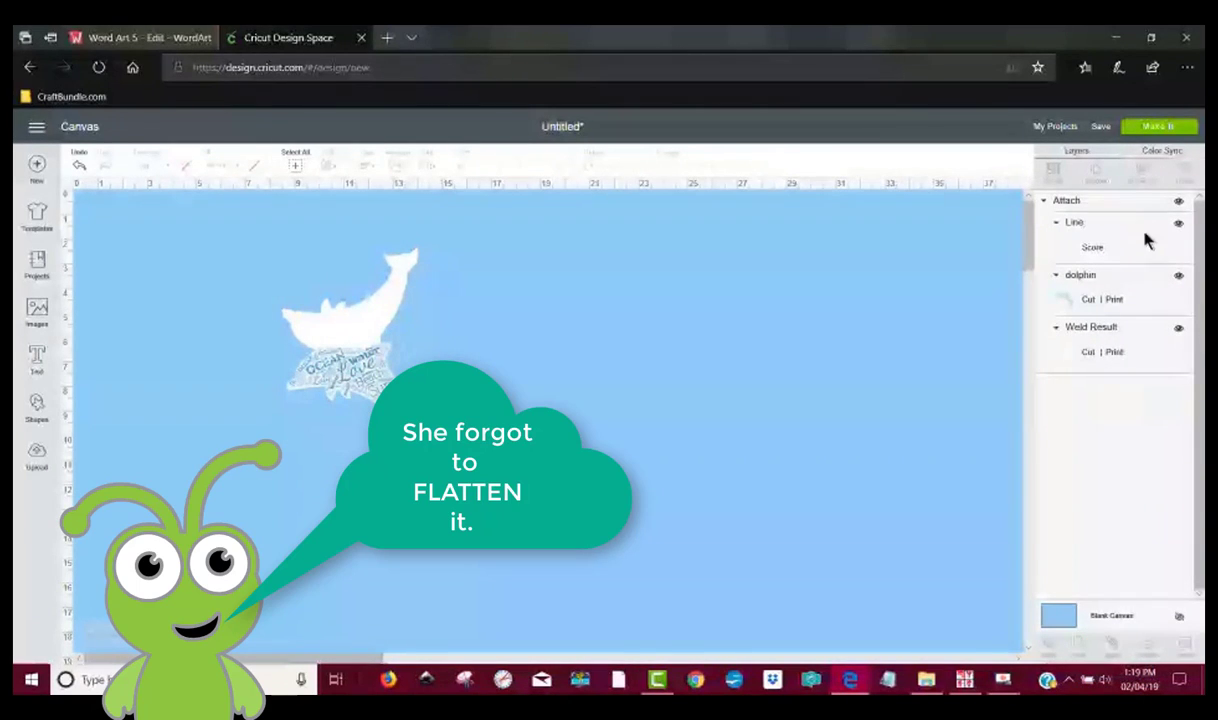
Prepare the attached dolphin design on the mat and continue to the print and cut stage.
{"action": "left_click", "coordinate": [1157, 126]}
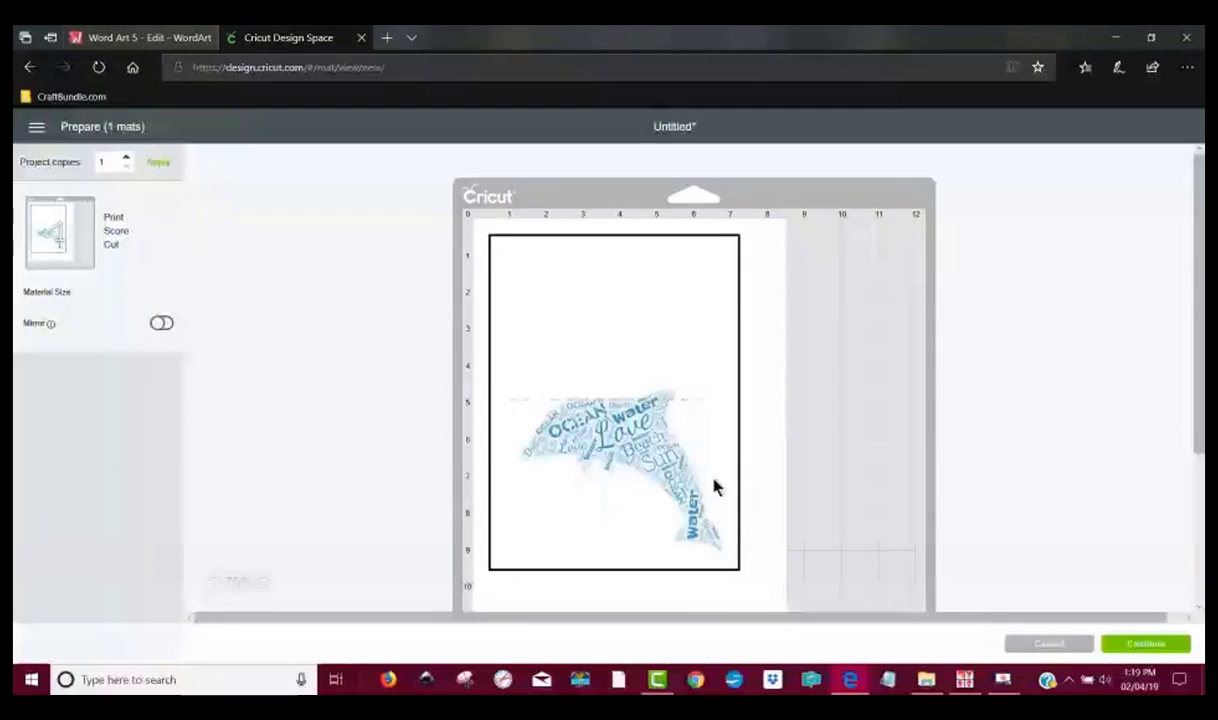
{"action": "left_click", "coordinate": [1146, 645]}
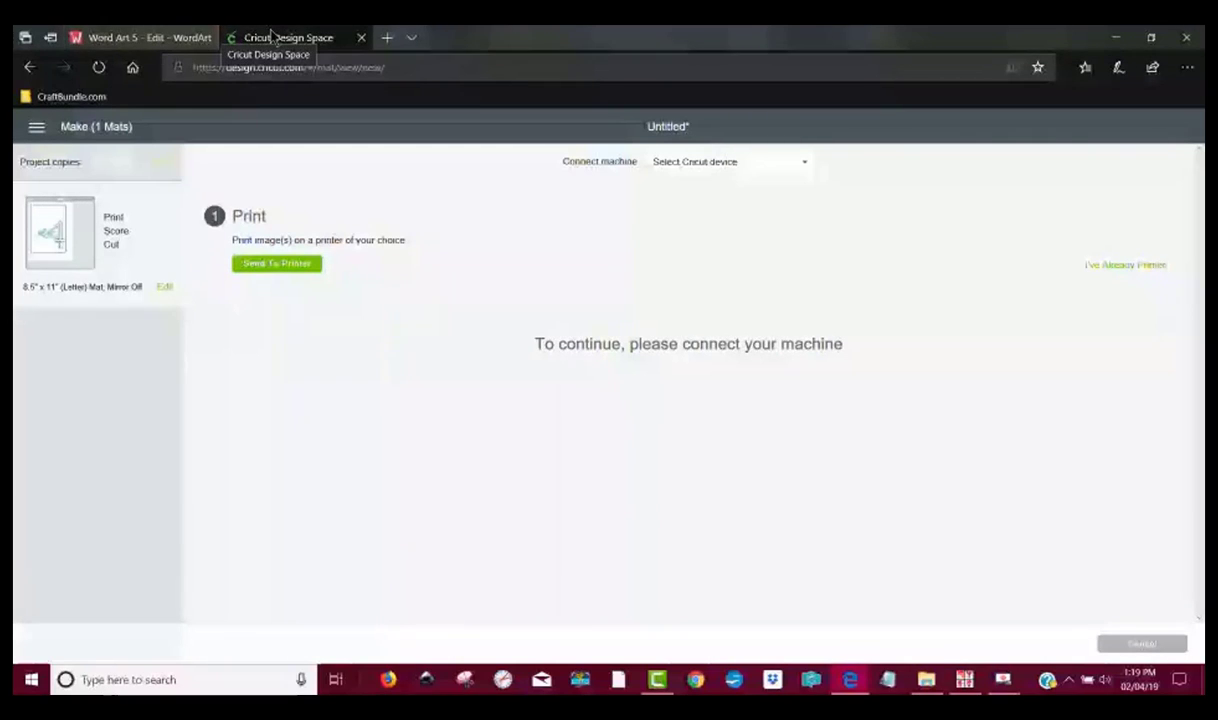
{"action": "left_click", "coordinate": [1136, 647]}
{"action": "left_click", "coordinate": [655, 152]}
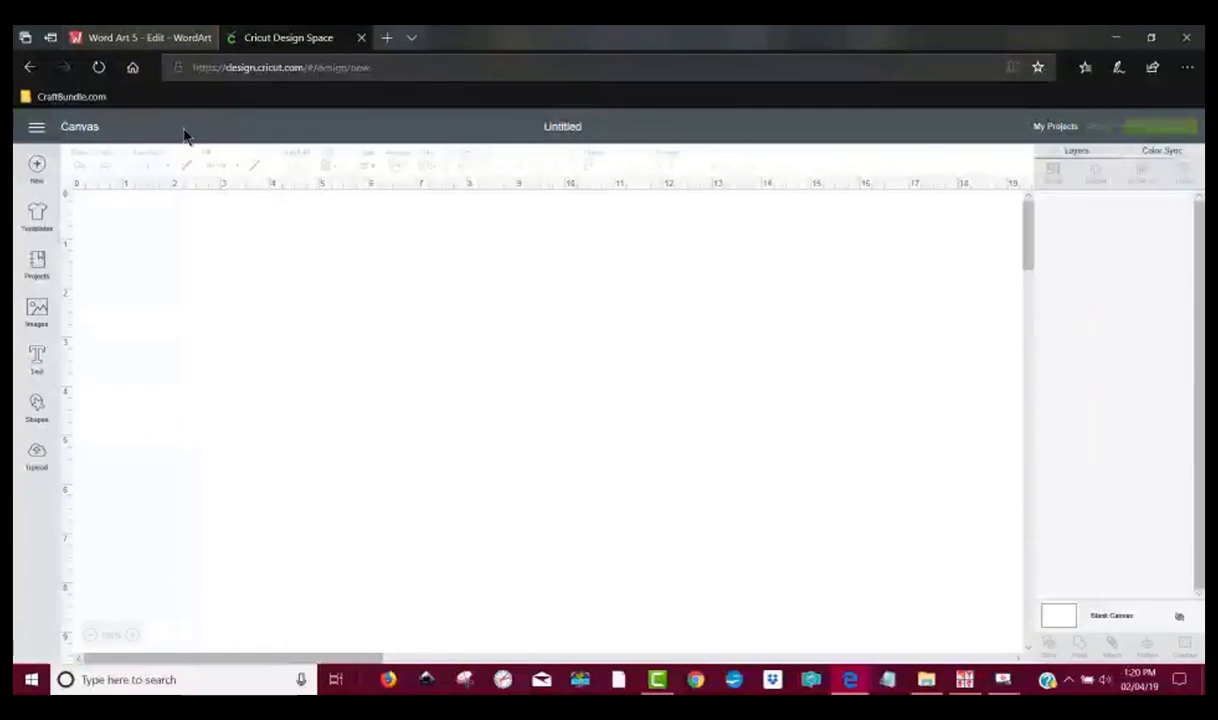
Switch to BabelMap and choose the Miscellaneous Symbols Unicode block.
{"action": "left_click", "coordinate": [964, 680]}
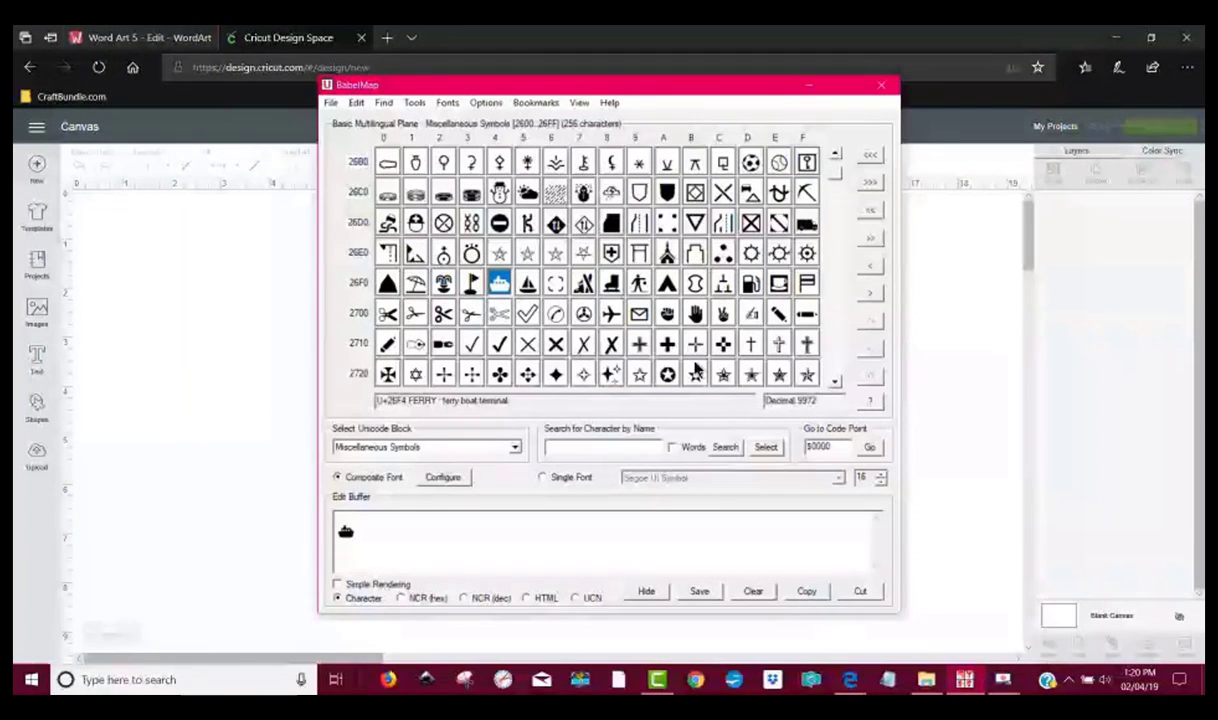
{"action": "left_click_drag", "start_coordinate": [680, 90], "coordinate": [625, 77]}
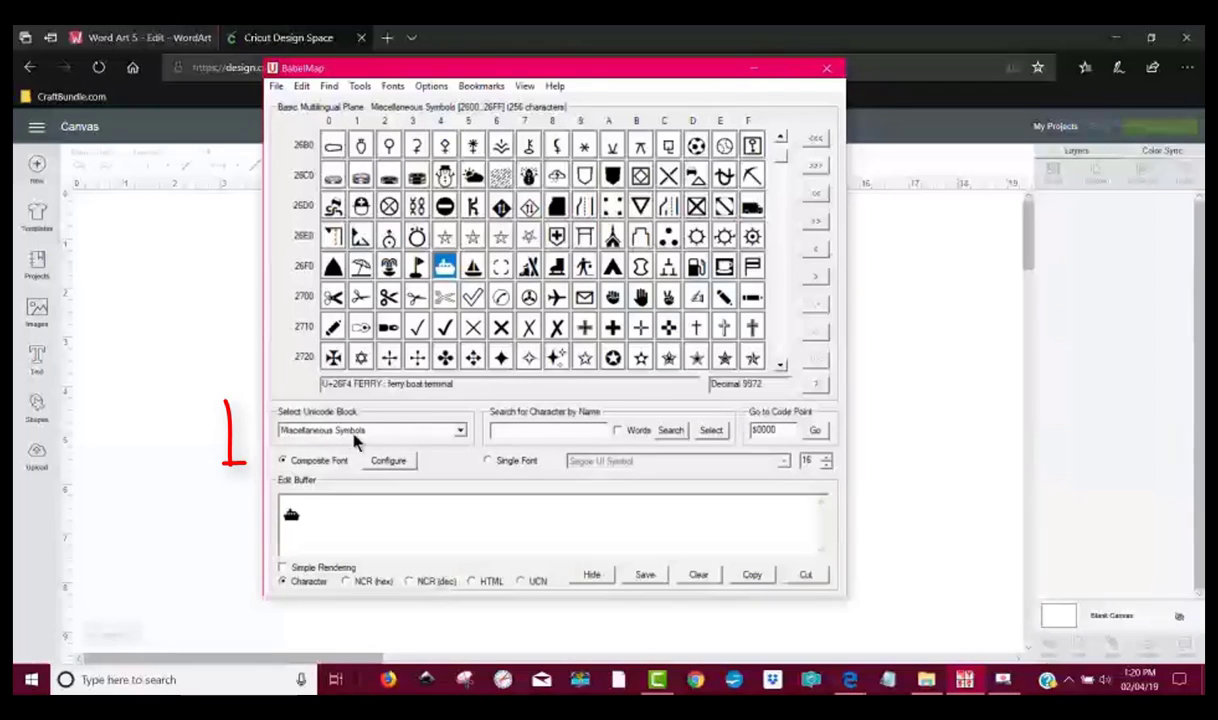
{"action": "left_click", "coordinate": [460, 431]}
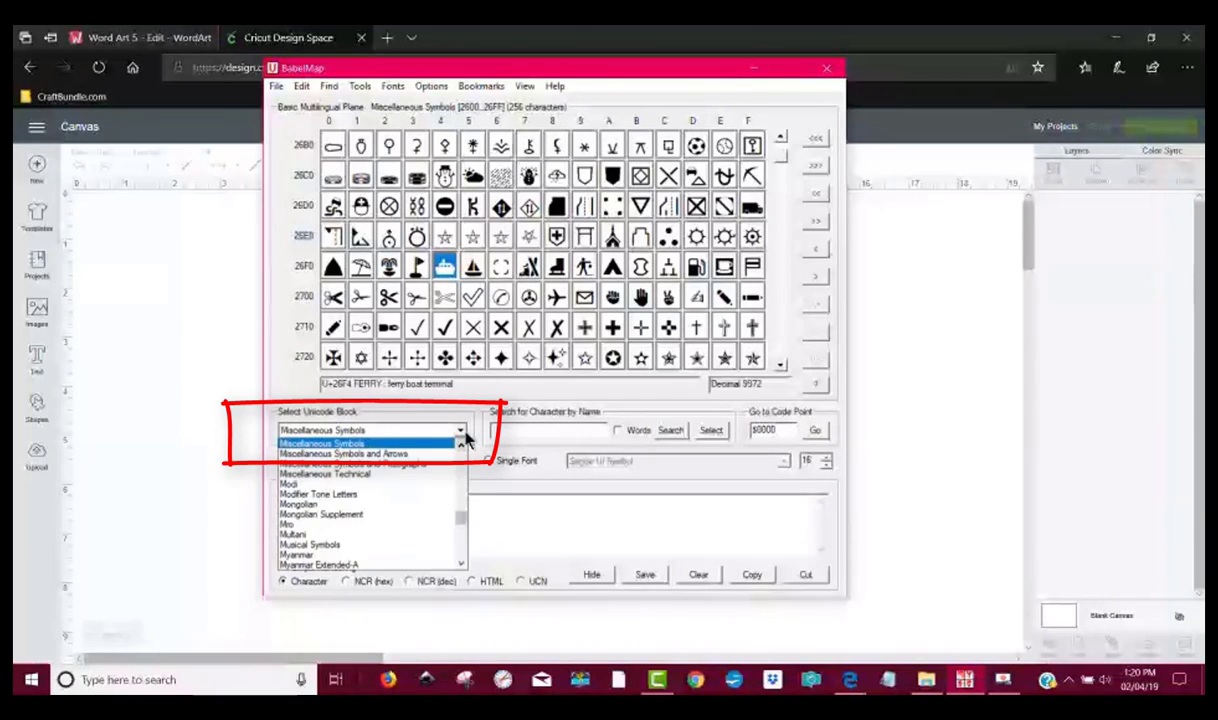
{"action": "left_click", "coordinate": [370, 446]}
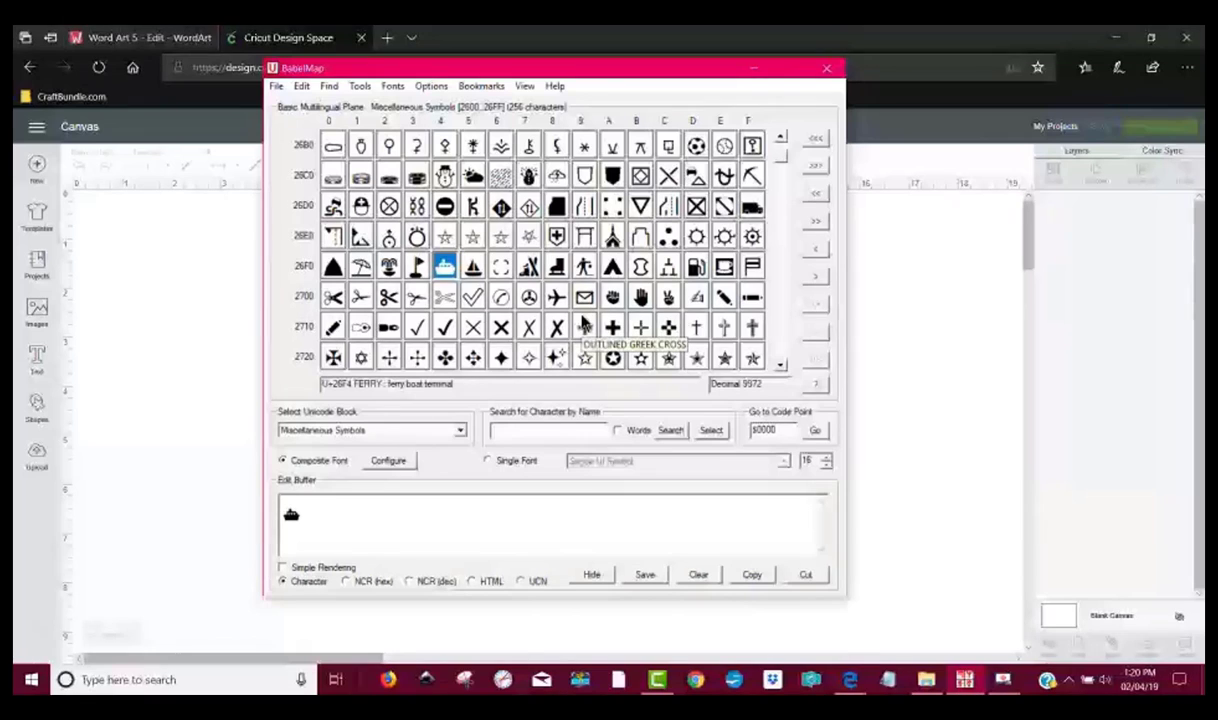
Find the soccer ball character among the miscellaneous symbols and add it to the edit buffer.
{"action": "left_click", "coordinate": [781, 367]}
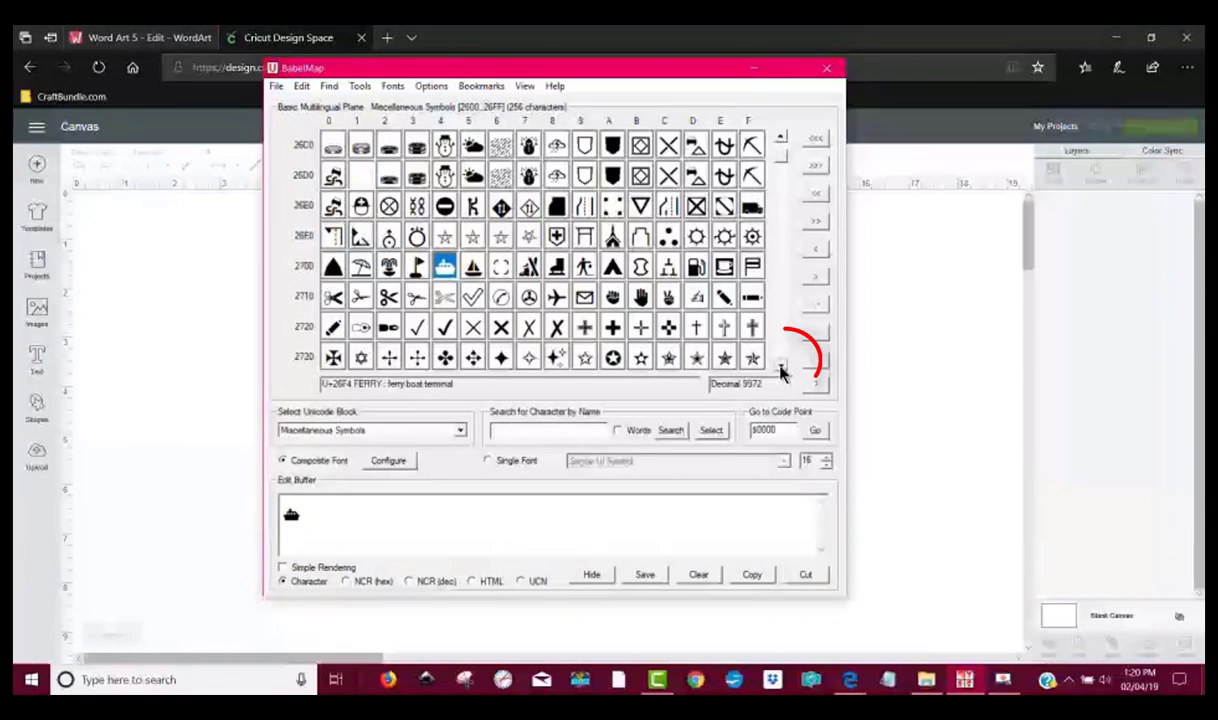
{"action": "left_click", "coordinate": [781, 367]}
{"action": "left_click", "coordinate": [781, 367]}
{"action": "left_click", "coordinate": [781, 367]}
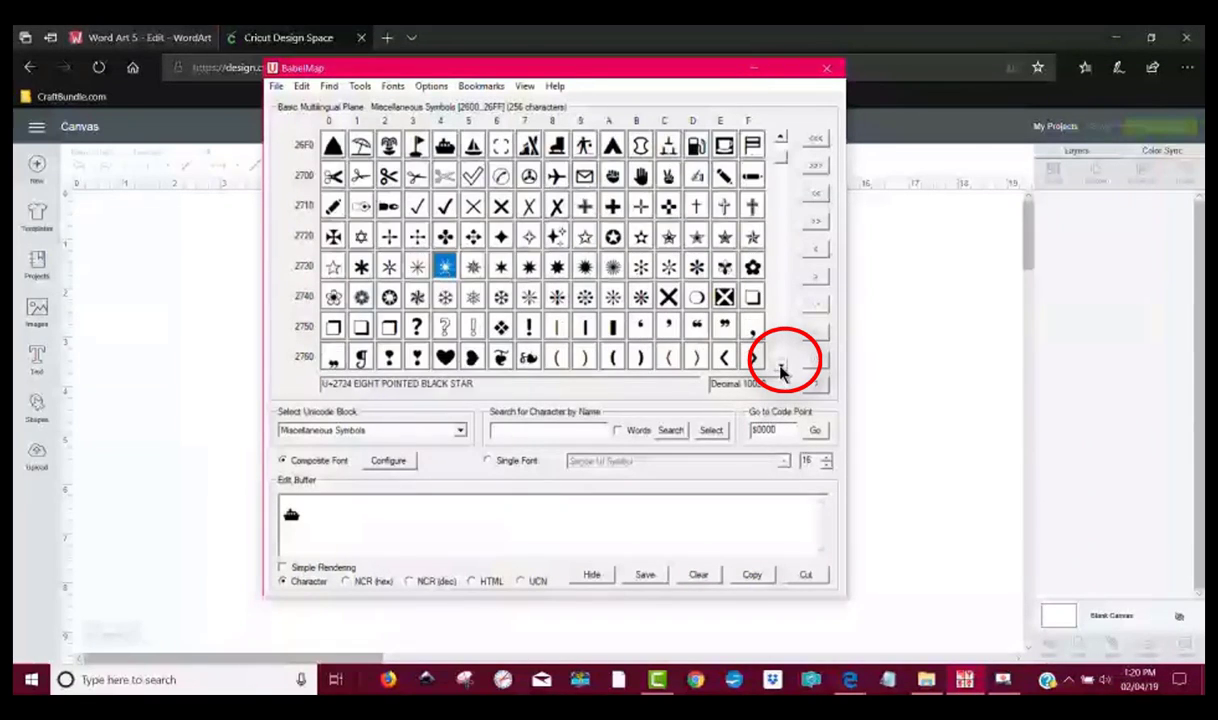
{"action": "left_click", "coordinate": [781, 138]}
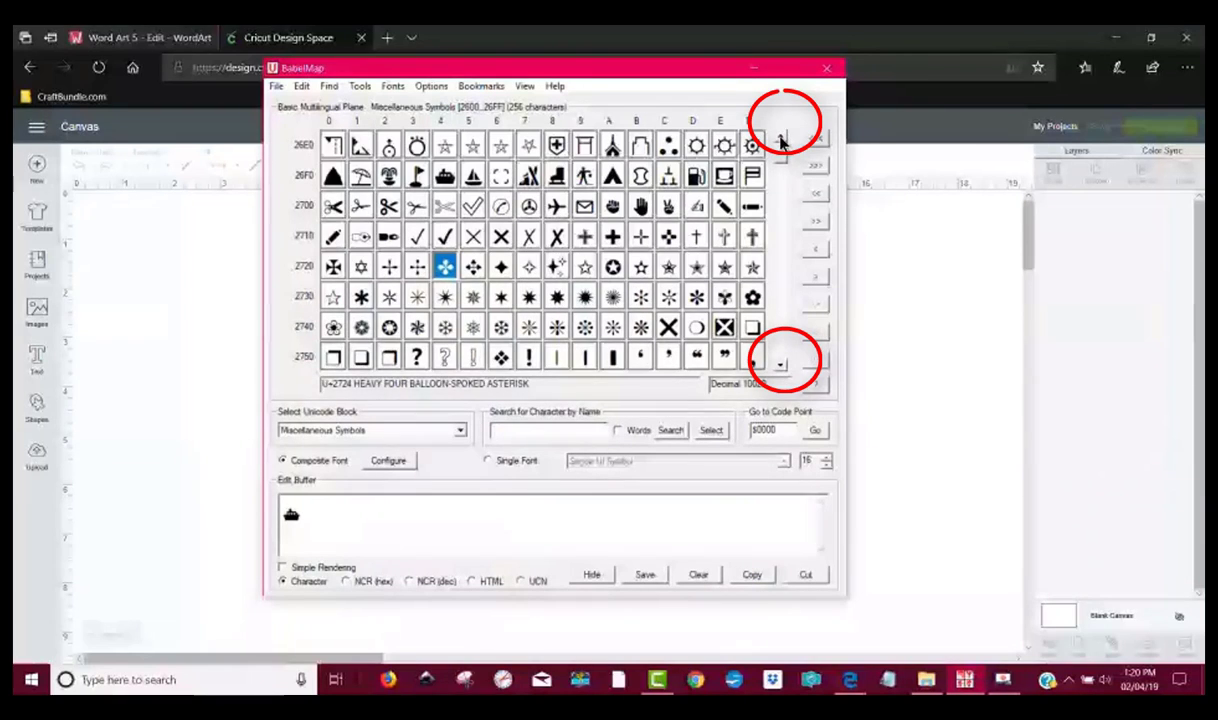
{"action": "left_click", "coordinate": [781, 138]}
{"action": "left_click", "coordinate": [781, 140]}
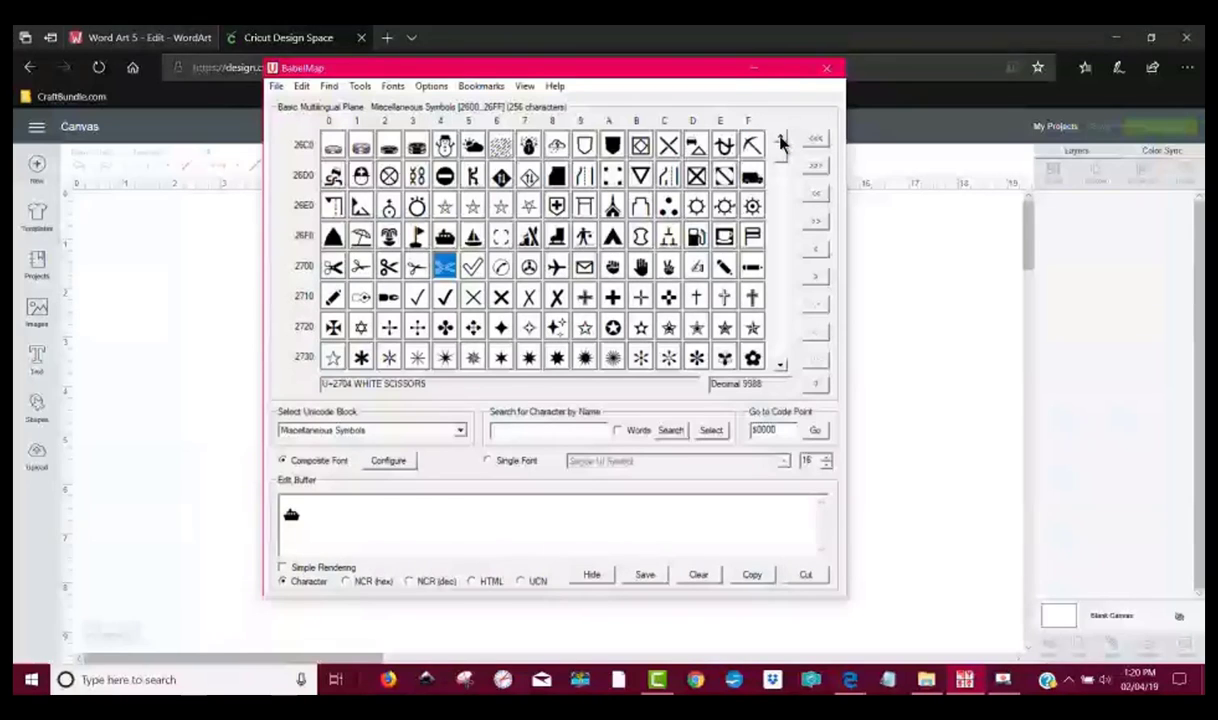
{"action": "left_click", "coordinate": [781, 140]}
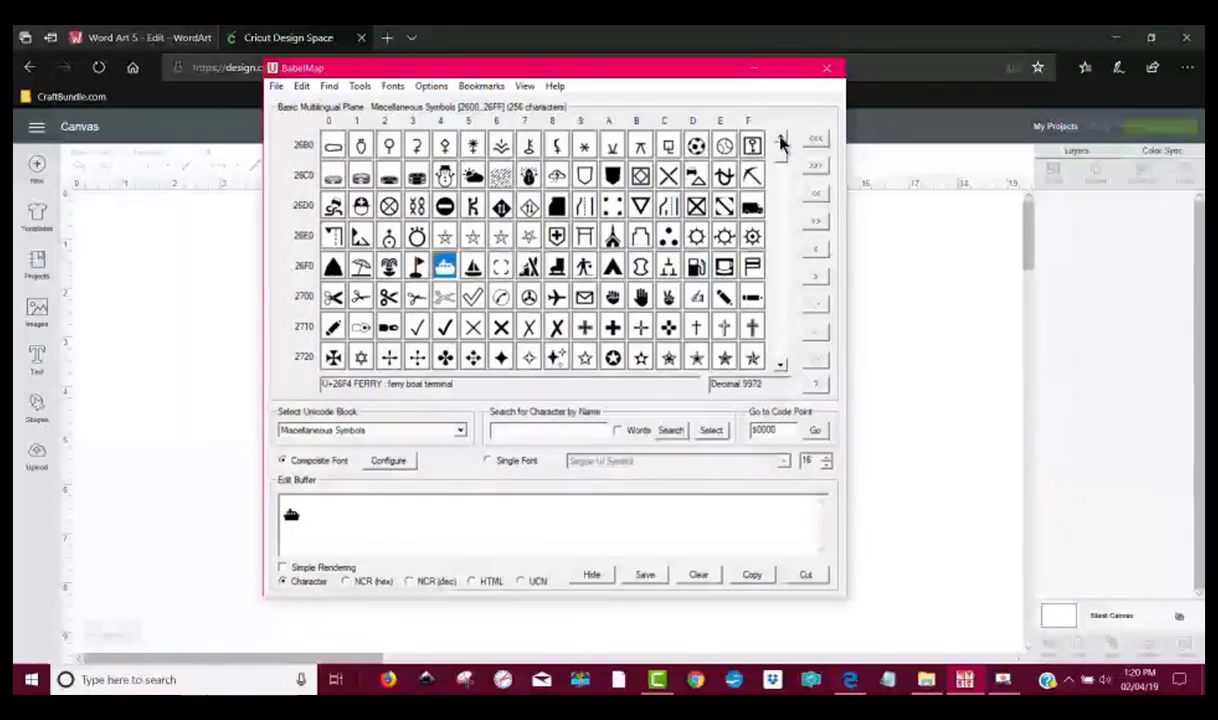
{"action": "left_click", "coordinate": [781, 140]}
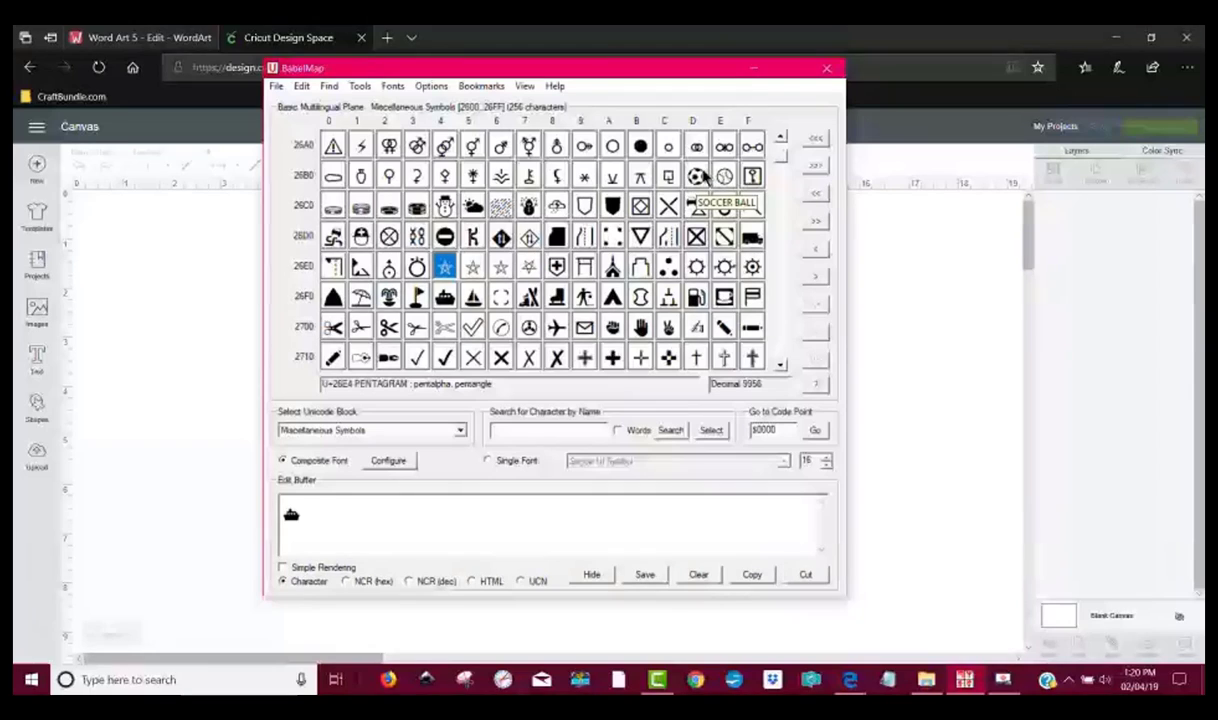
{"action": "double_click", "coordinate": [698, 177]}
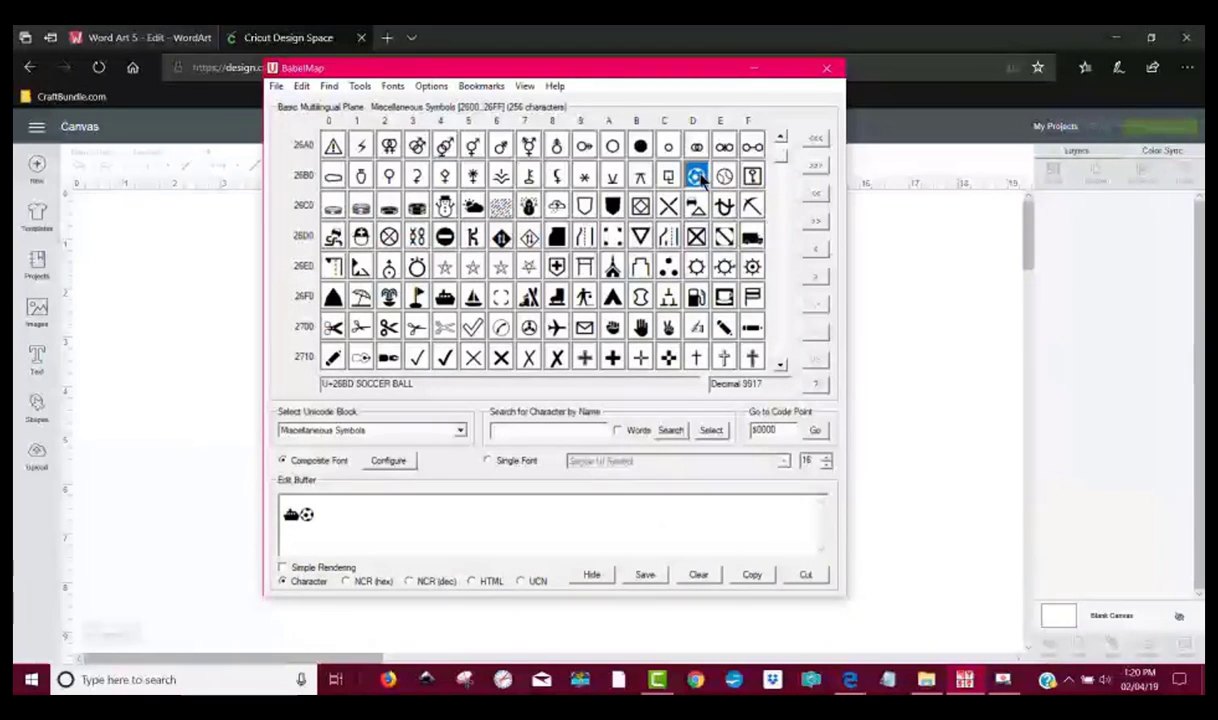
Examine the available popup magnification levels for the character previews.
{"action": "mouse_move", "coordinate": [699, 178]}
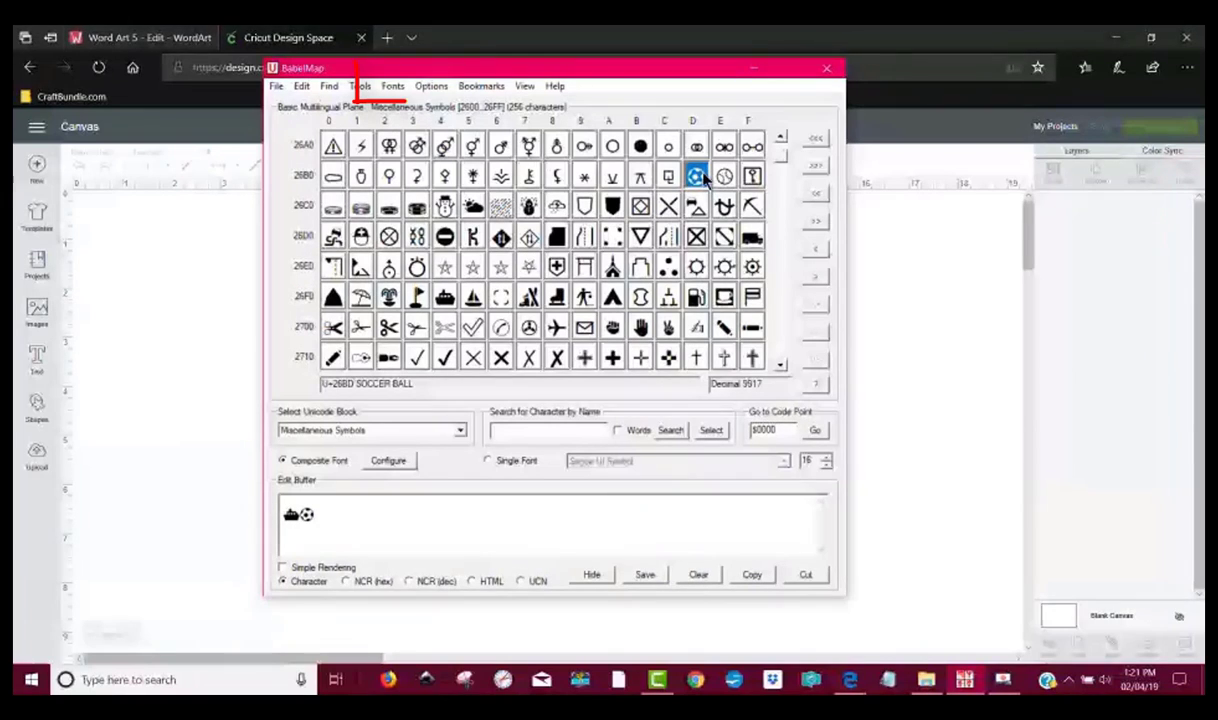
{"action": "left_click", "coordinate": [430, 88]}
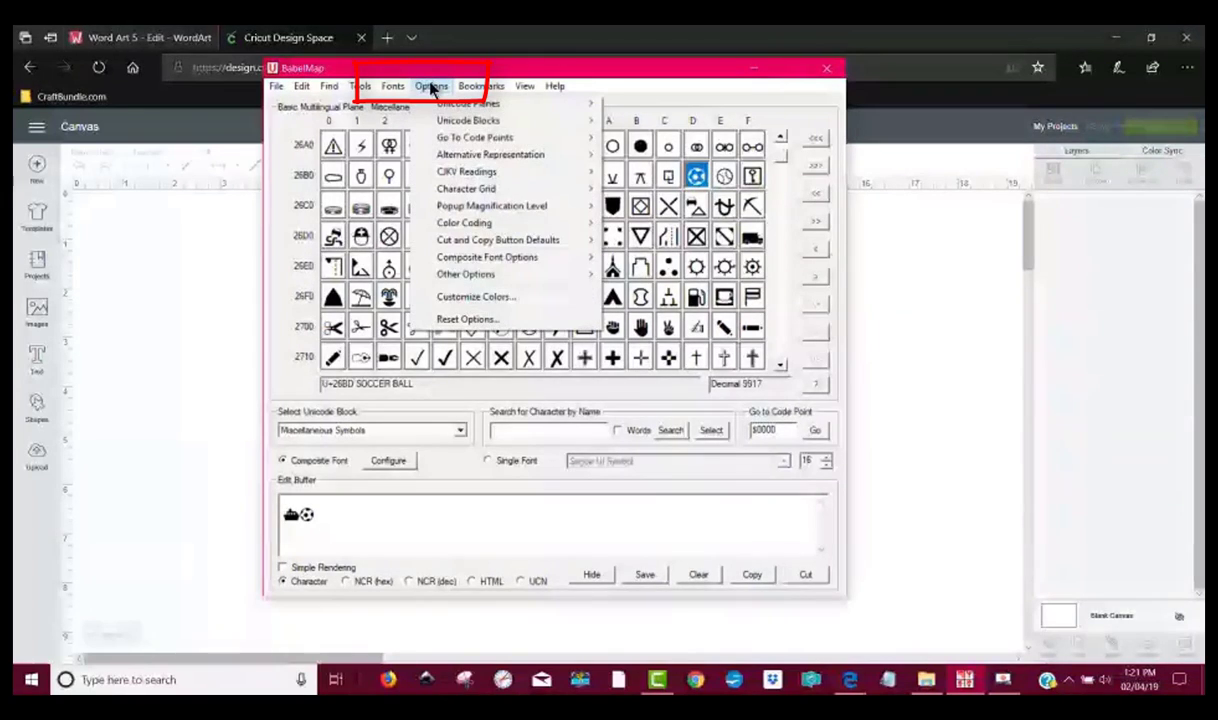
{"action": "mouse_move", "coordinate": [552, 208]}
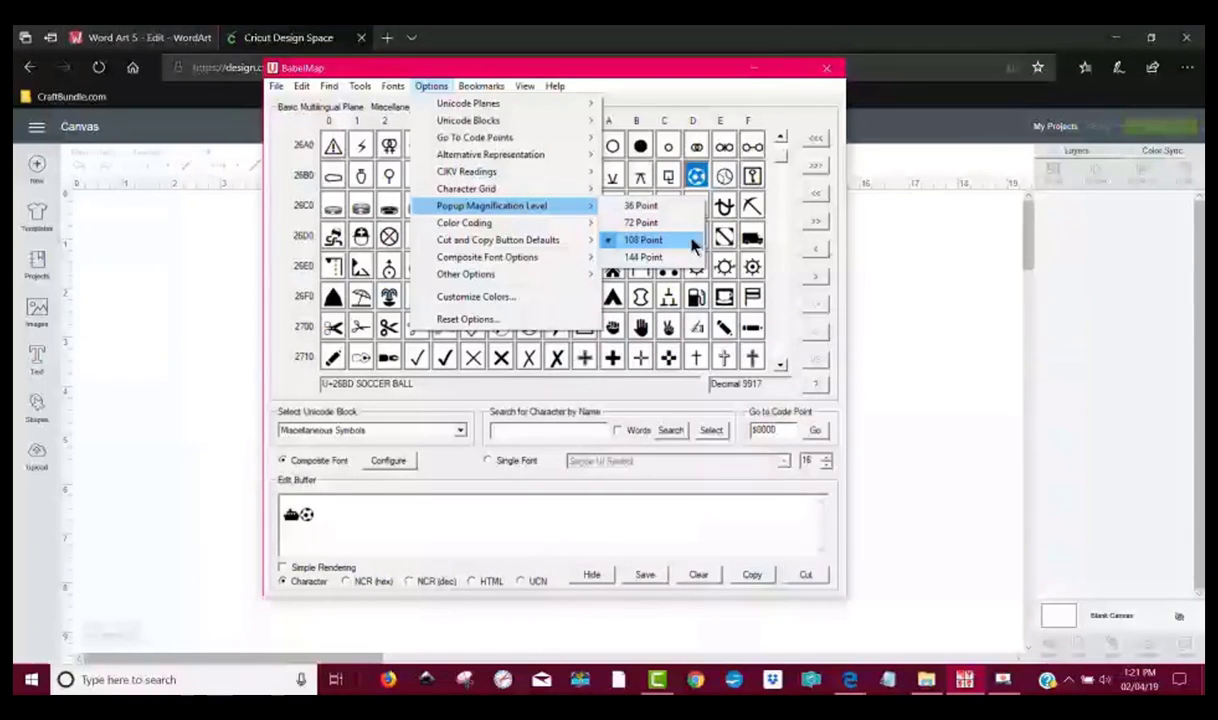
{"action": "left_click", "coordinate": [690, 82]}
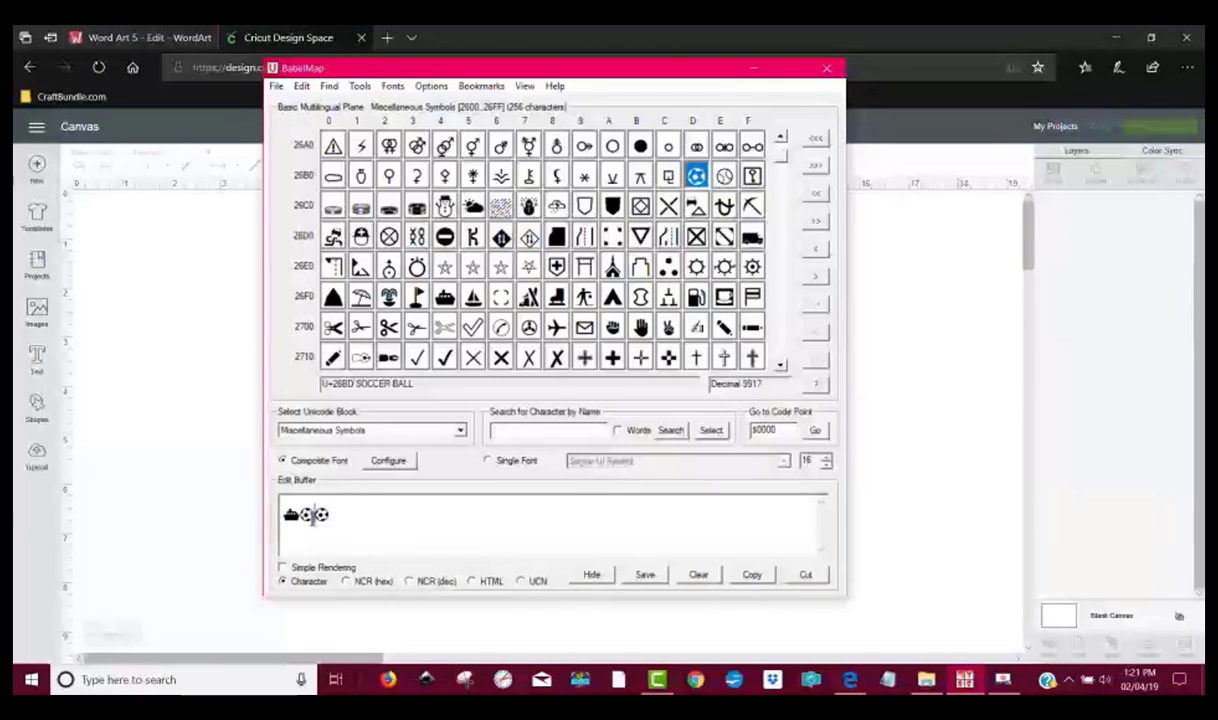
Remove the ferry and the extra soccer ball from the edit buffer and copy the remaining soccer ball.
{"action": "left_click_drag", "start_coordinate": [313, 514], "coordinate": [249, 486]}
{"action": "key", "text": "BackSpace"}
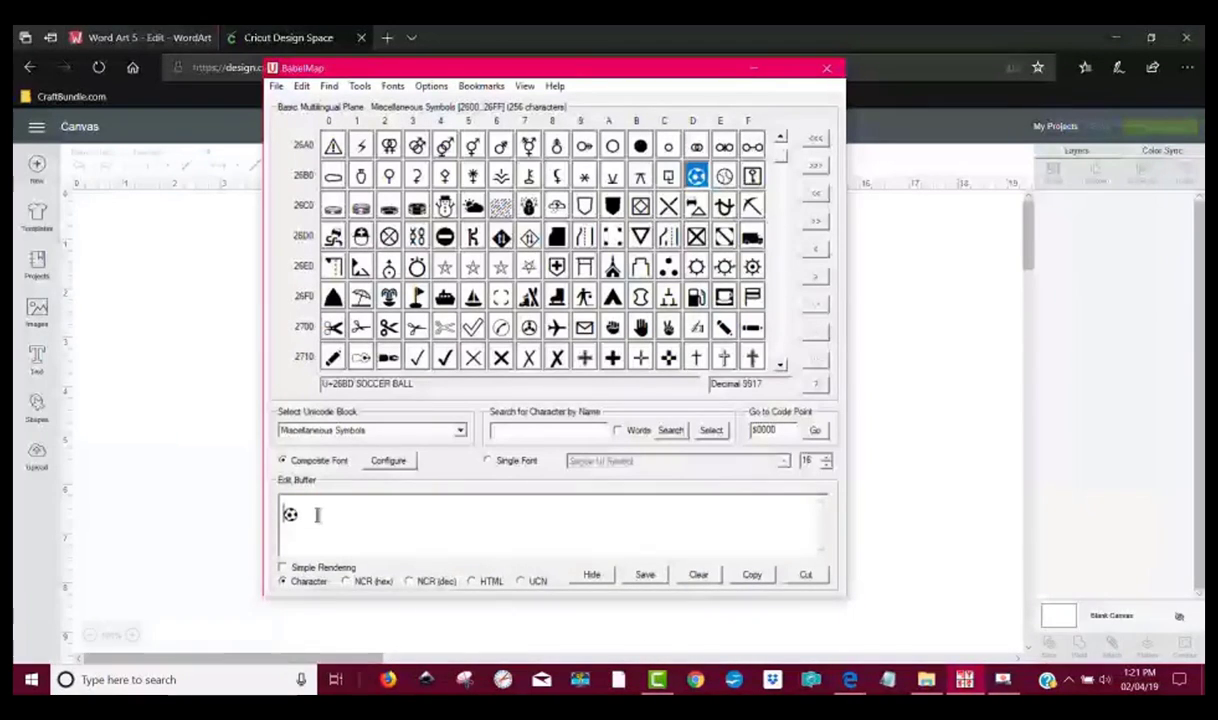
{"action": "left_click", "coordinate": [755, 578]}
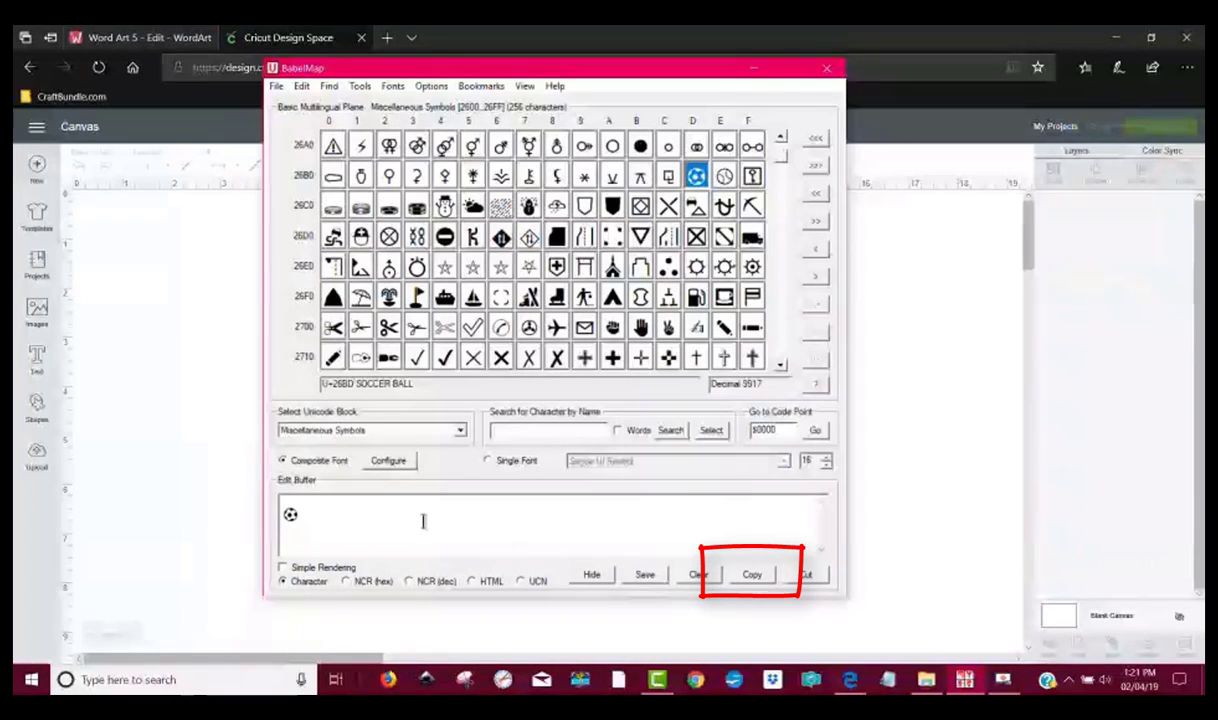
Switch to Cricut Design Space, paste the copied symbol into a new text box and set its font to DejaVu Sans Light.
{"action": "left_click", "coordinate": [212, 416]}
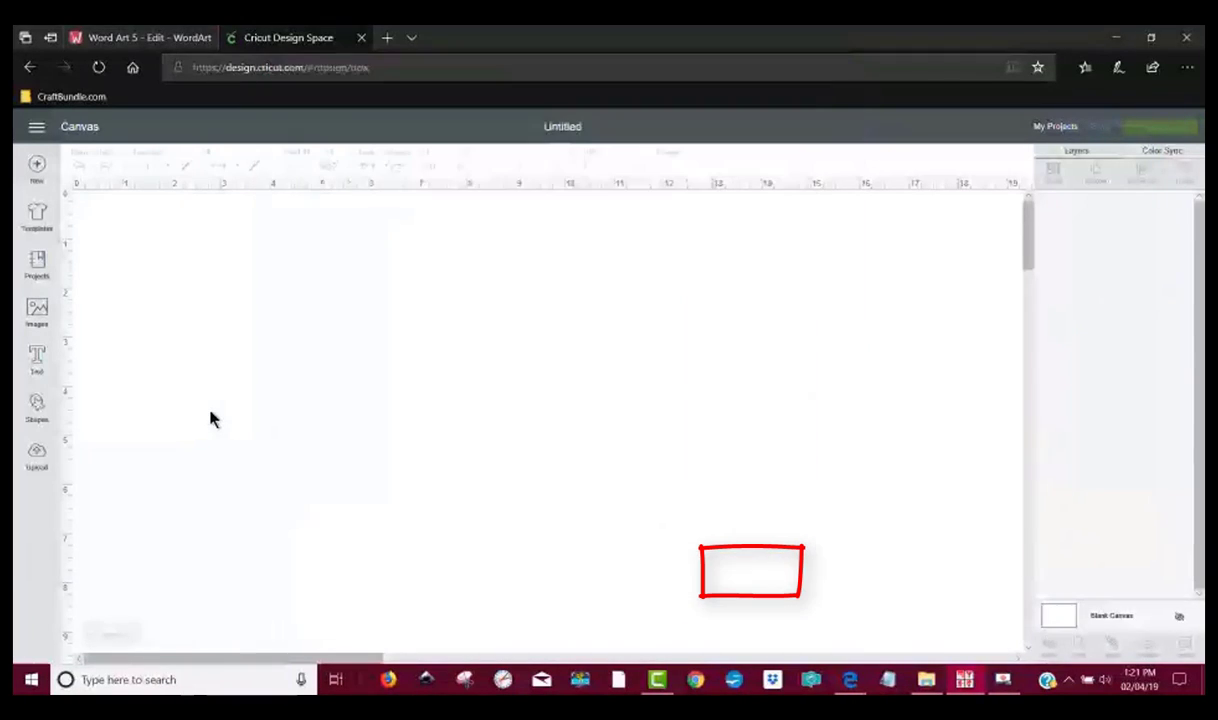
{"action": "left_click", "coordinate": [37, 357]}
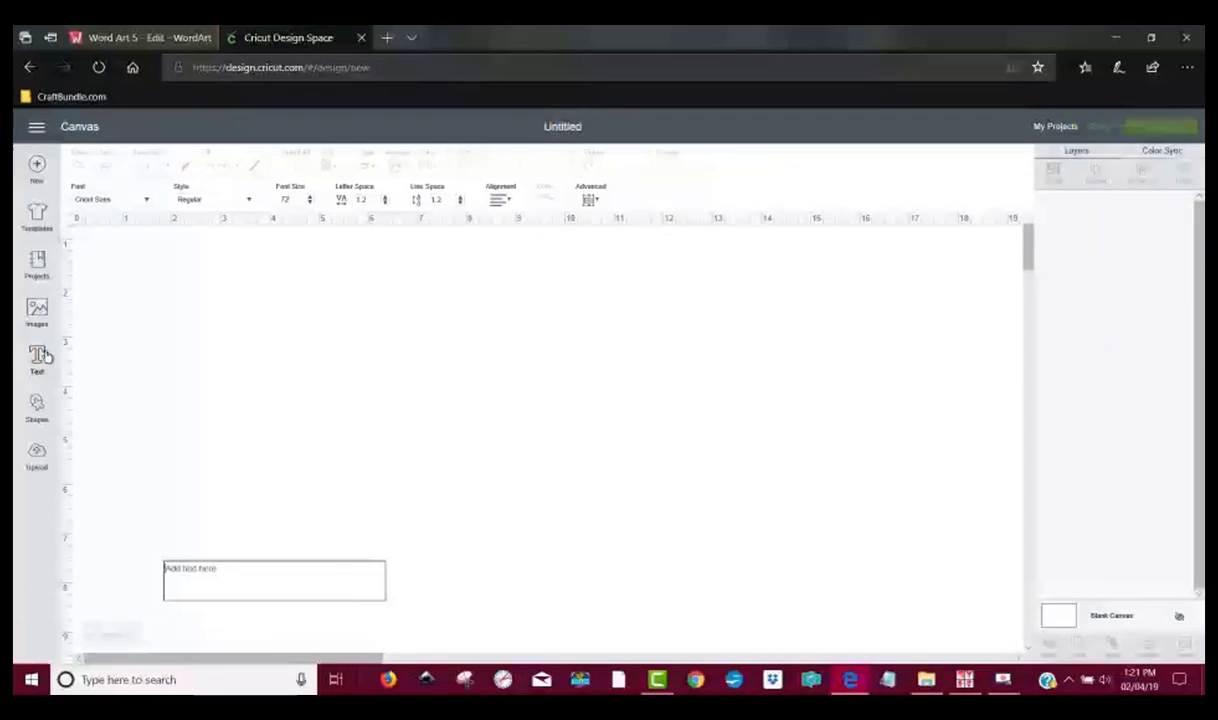
{"action": "right_click", "coordinate": [278, 577]}
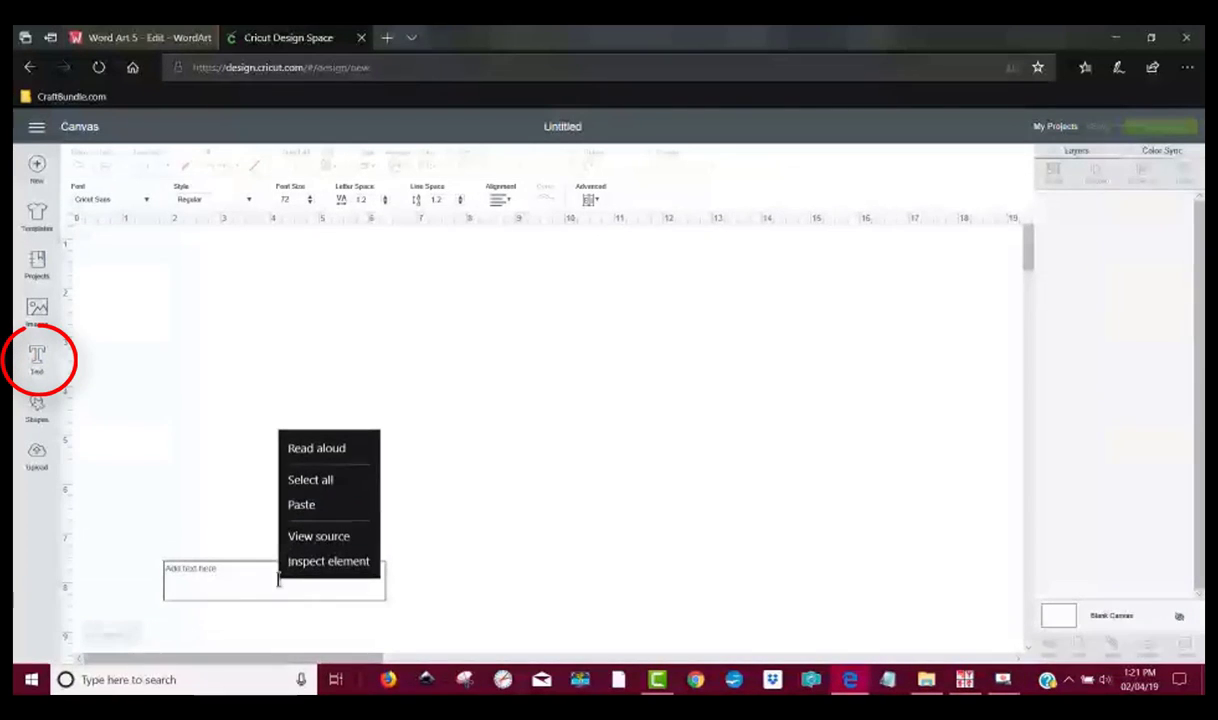
{"action": "left_click", "coordinate": [301, 502]}
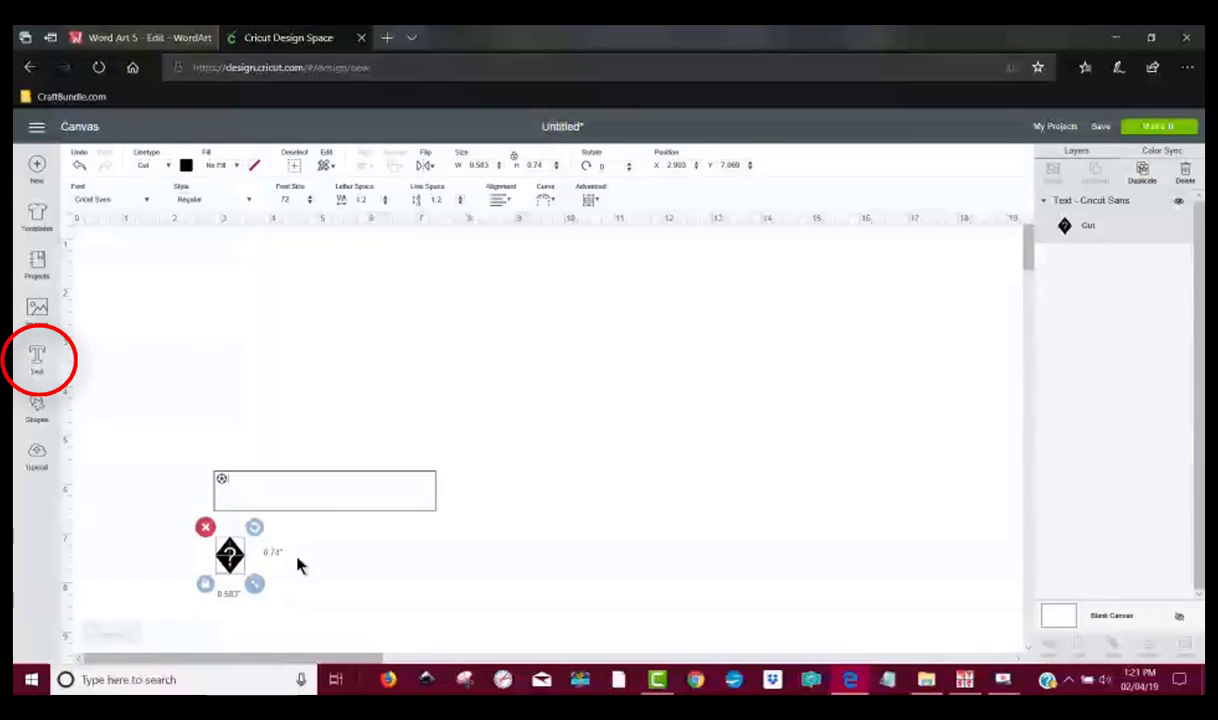
{"action": "left_click", "coordinate": [146, 205]}
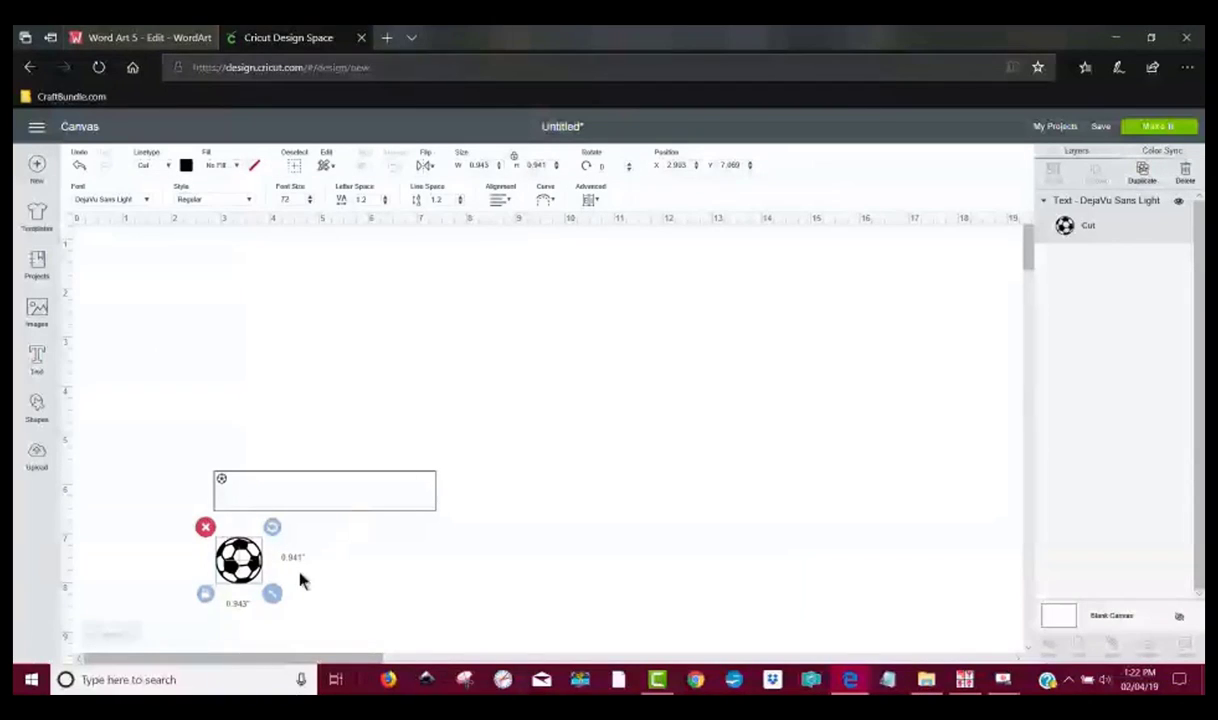
Enlarge the soccer ball to about 3.5 inches wide and move it near the canvas's upper-left corner.
{"action": "left_click_drag", "start_coordinate": [272, 594], "coordinate": [330, 651]}
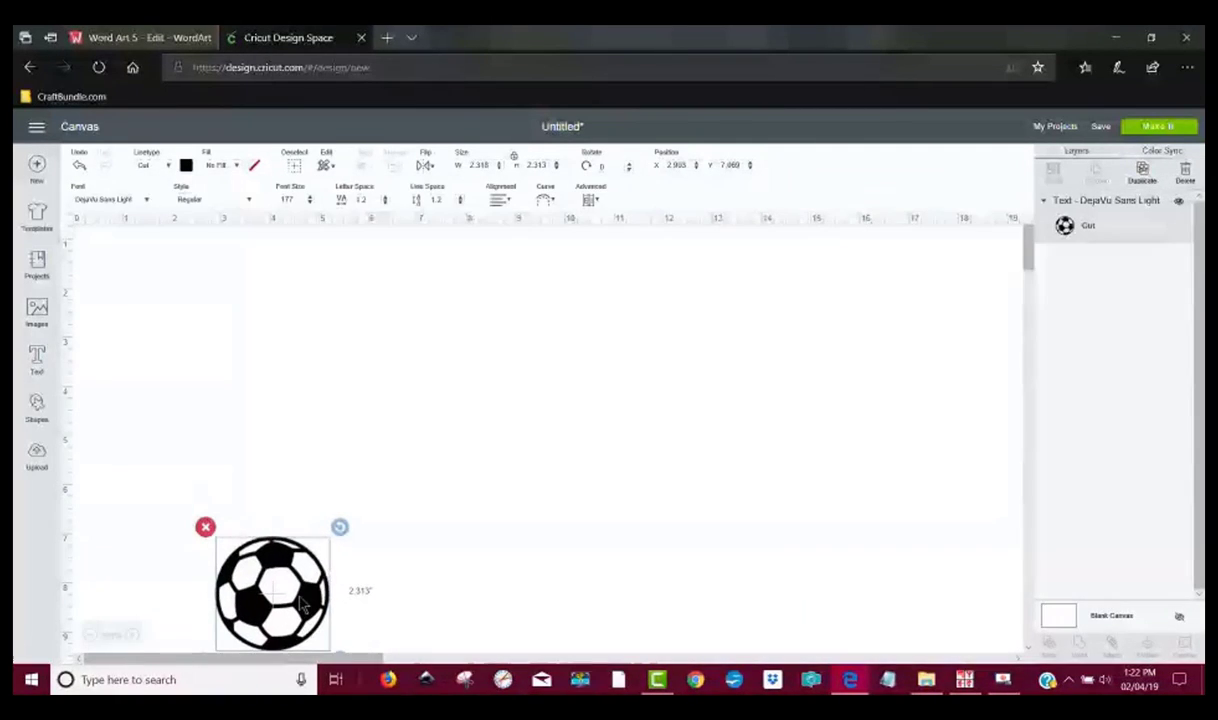
{"action": "left_click_drag", "start_coordinate": [300, 580], "coordinate": [251, 288]}
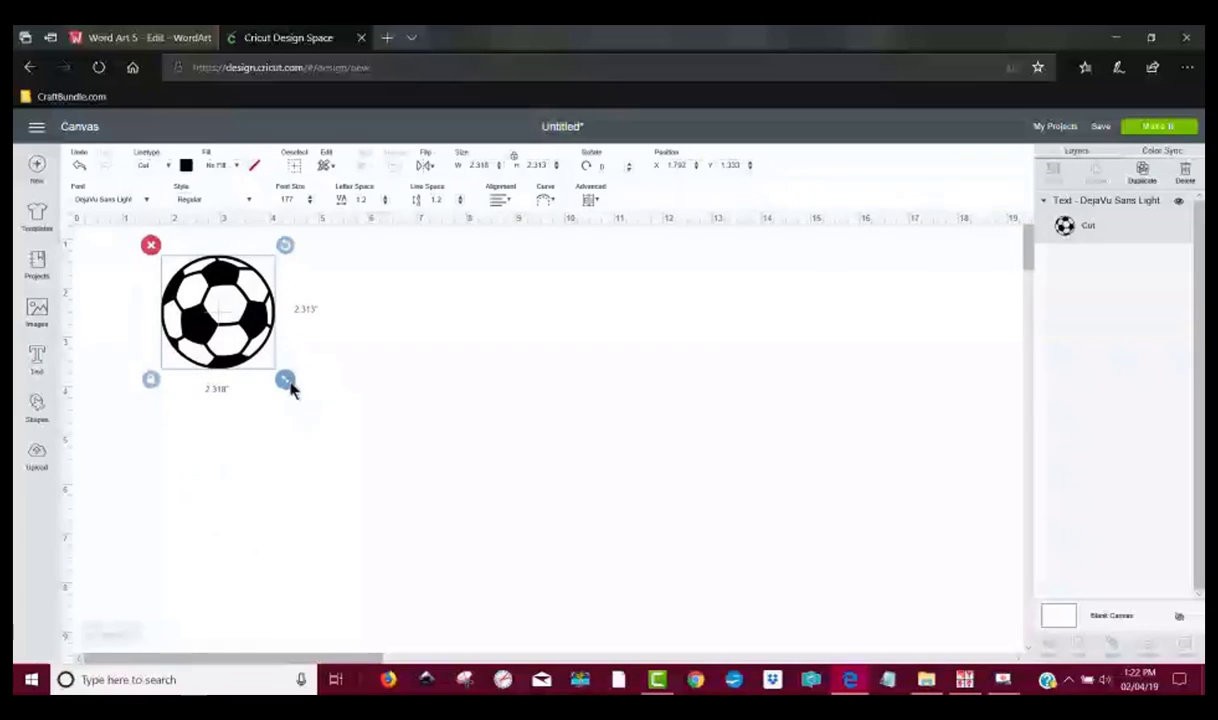
{"action": "left_click_drag", "start_coordinate": [289, 382], "coordinate": [350, 451]}
{"action": "left_click", "coordinate": [454, 411]}
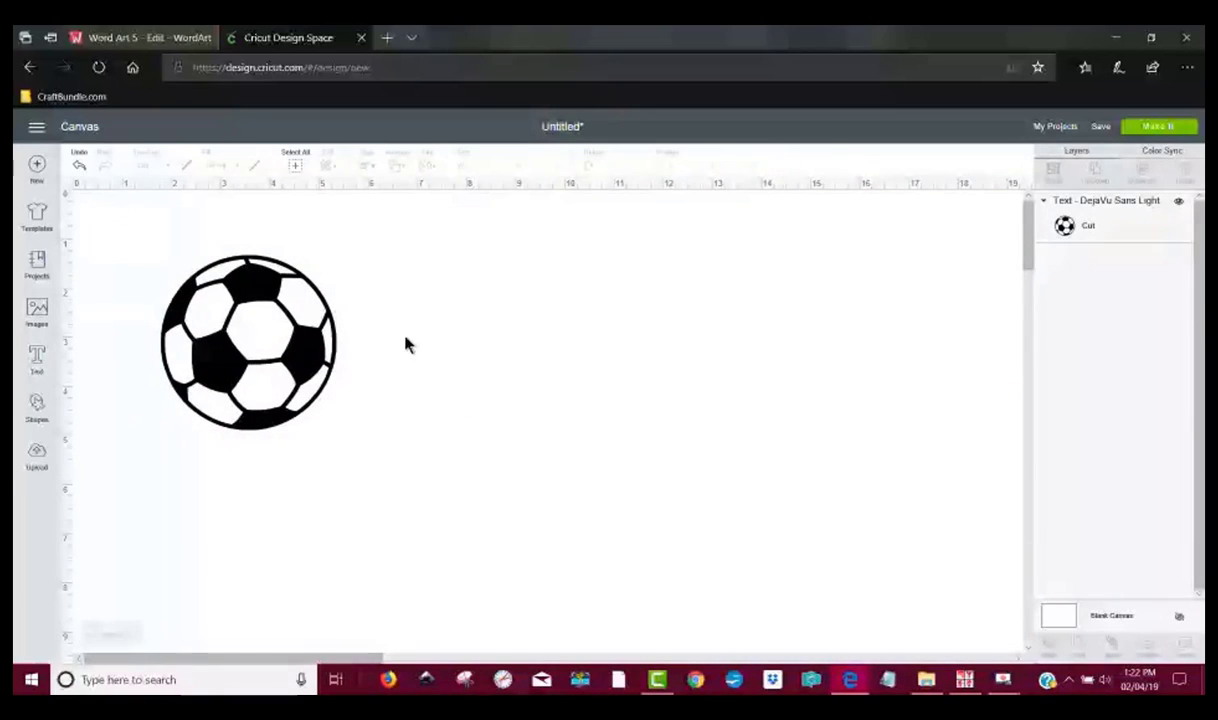
Add another text box and set its font to the Cricut font Alleycat ICG.
{"action": "left_click", "coordinate": [37, 360]}
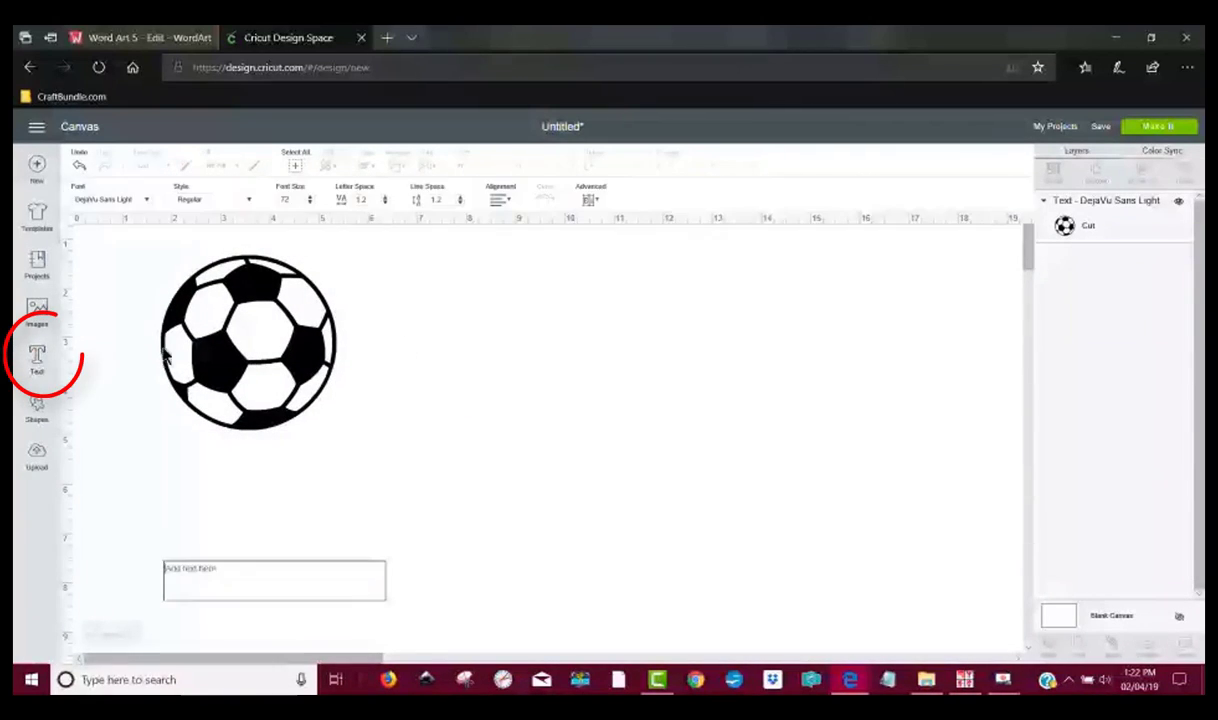
{"action": "left_click", "coordinate": [117, 198]}
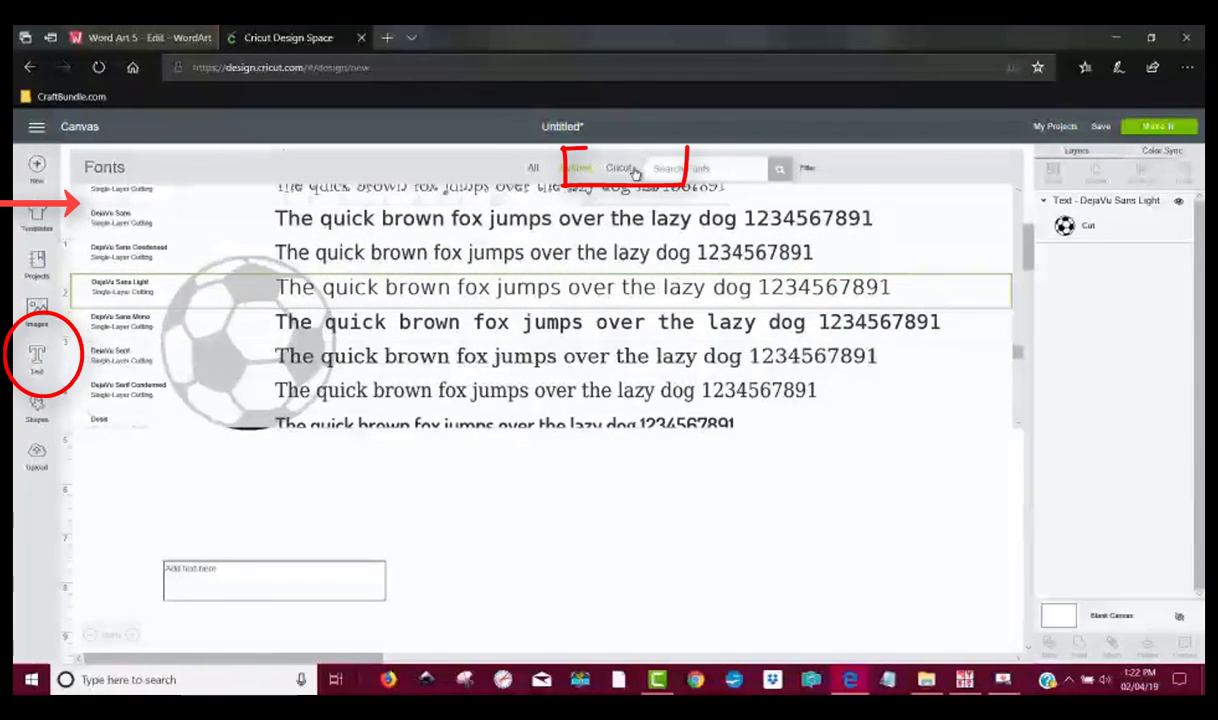
{"action": "left_click", "coordinate": [621, 169]}
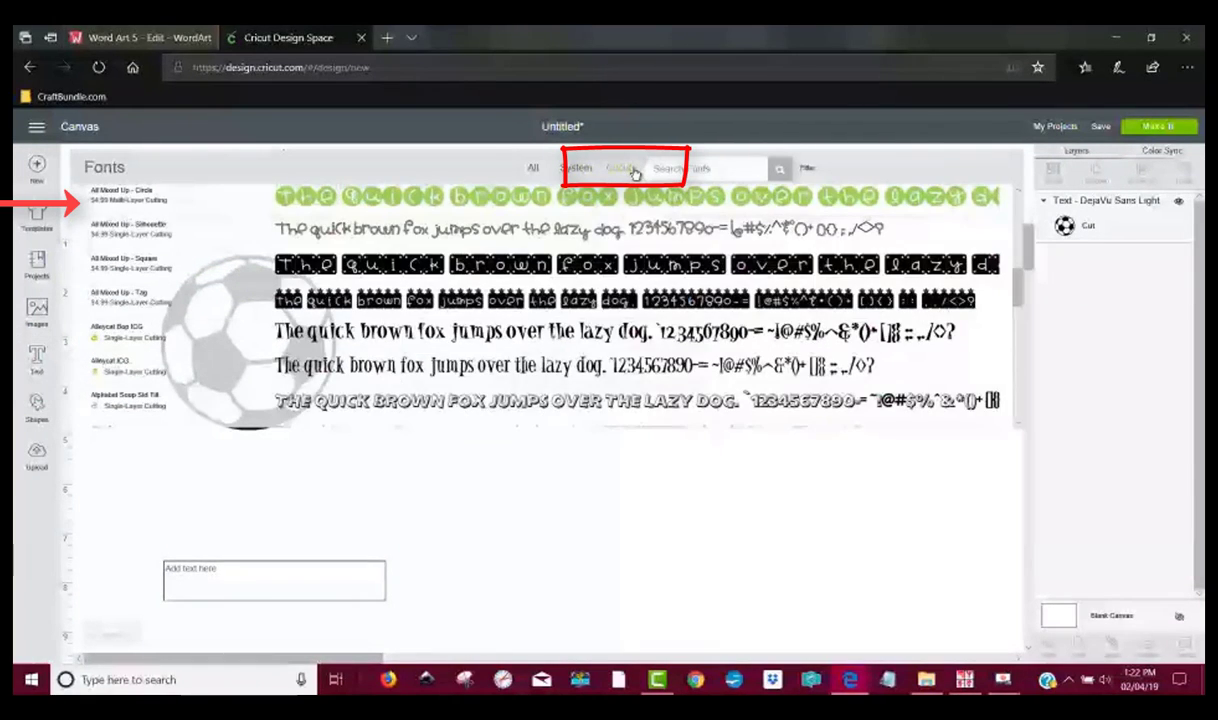
{"action": "left_click", "coordinate": [680, 367]}
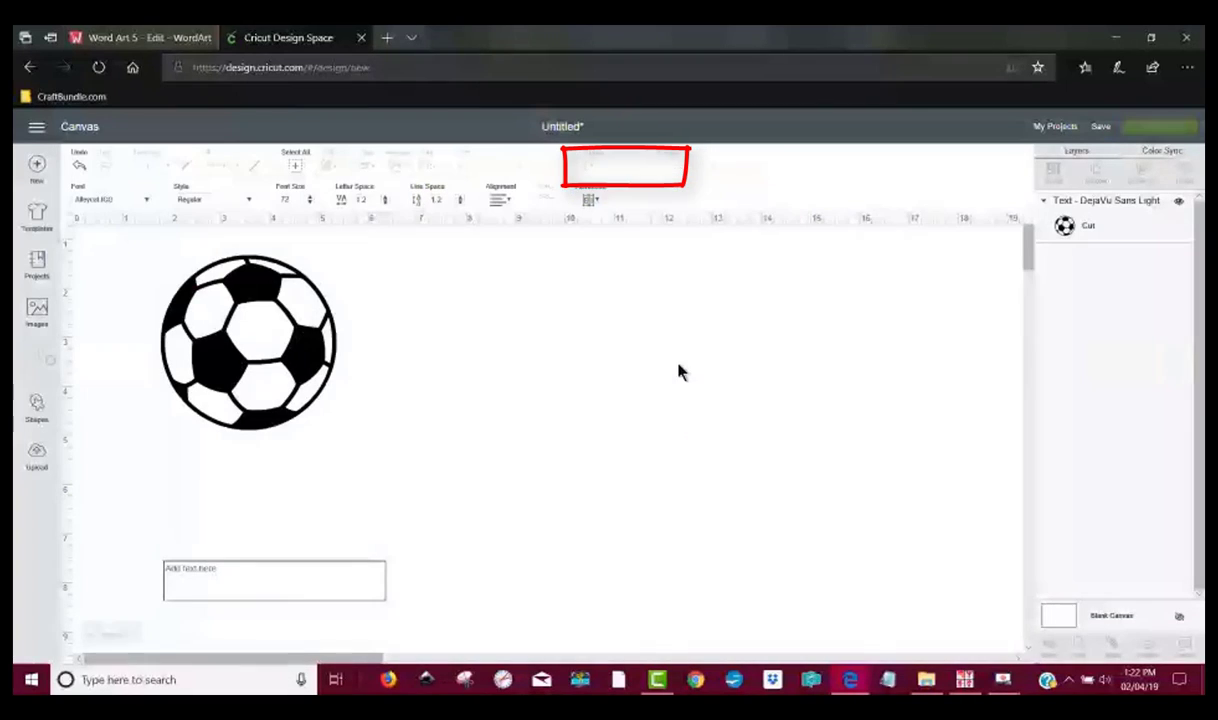
Try the copied soccer ball symbol in the Alleycat ICG text box, and delete that text object.
{"action": "right_click", "coordinate": [256, 584]}
{"action": "left_click", "coordinate": [283, 506]}
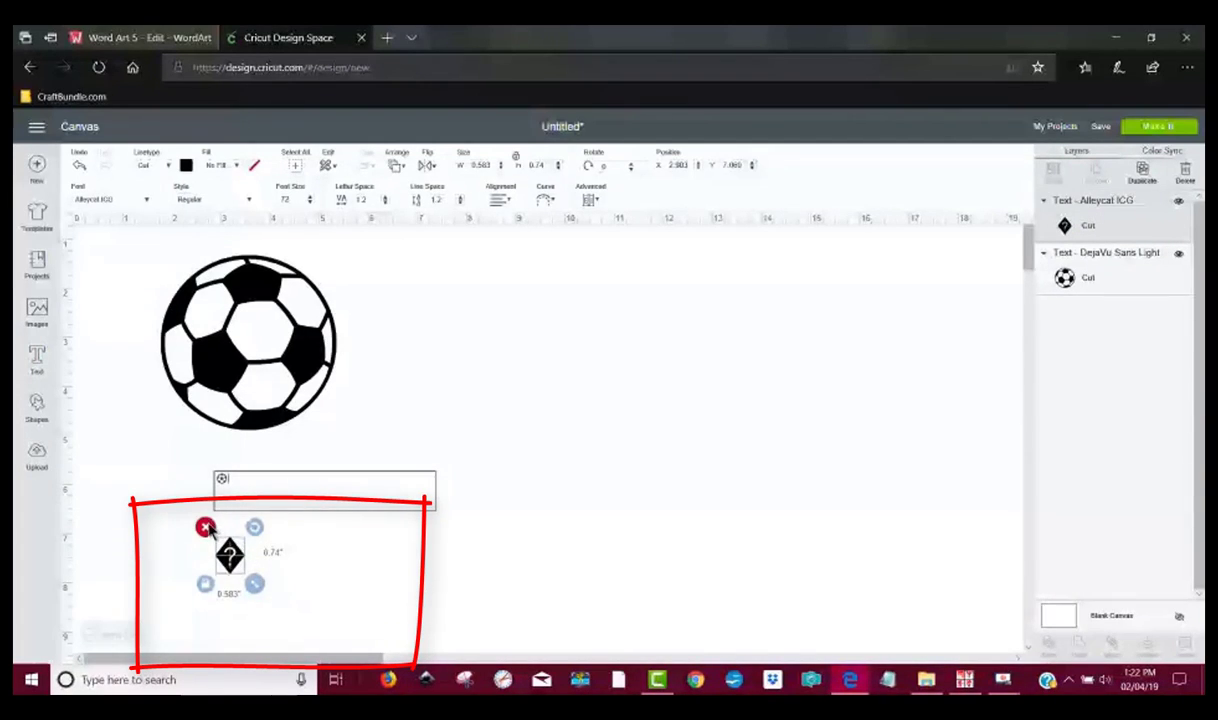
{"action": "left_click", "coordinate": [205, 528]}
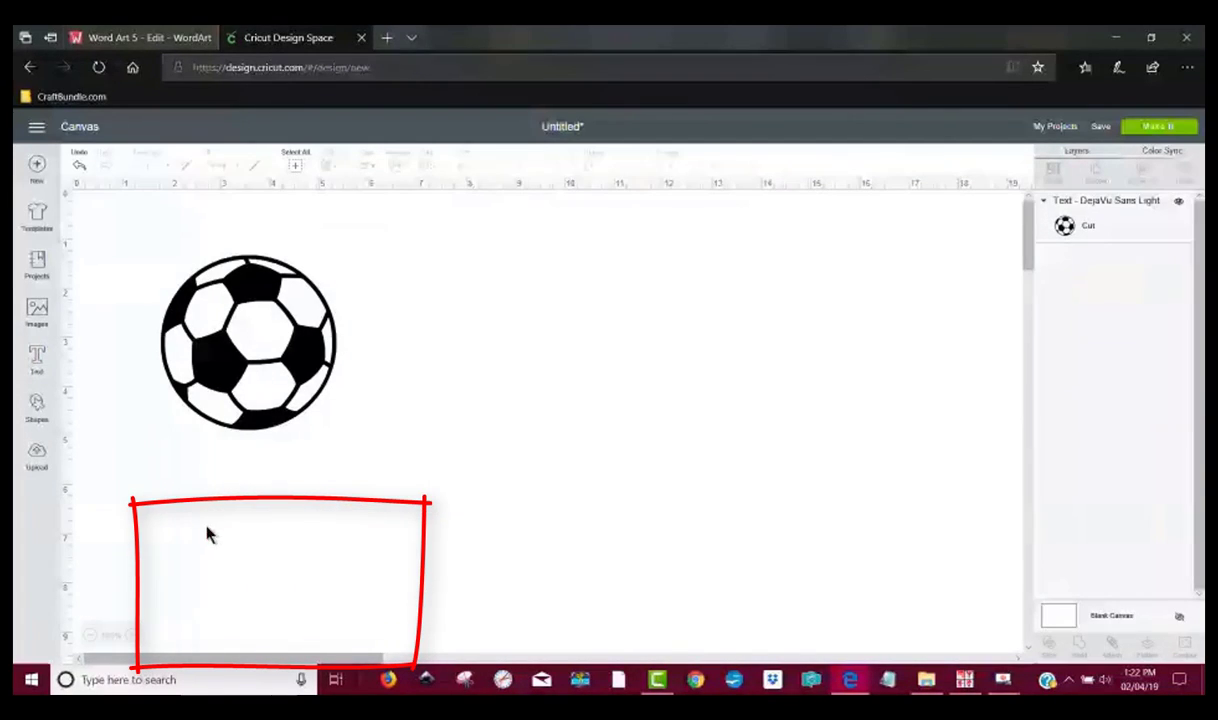
Add a new text box, set its font to the system font Alegreya SC Medium and paste the copied symbol.
{"action": "left_click", "coordinate": [37, 362]}
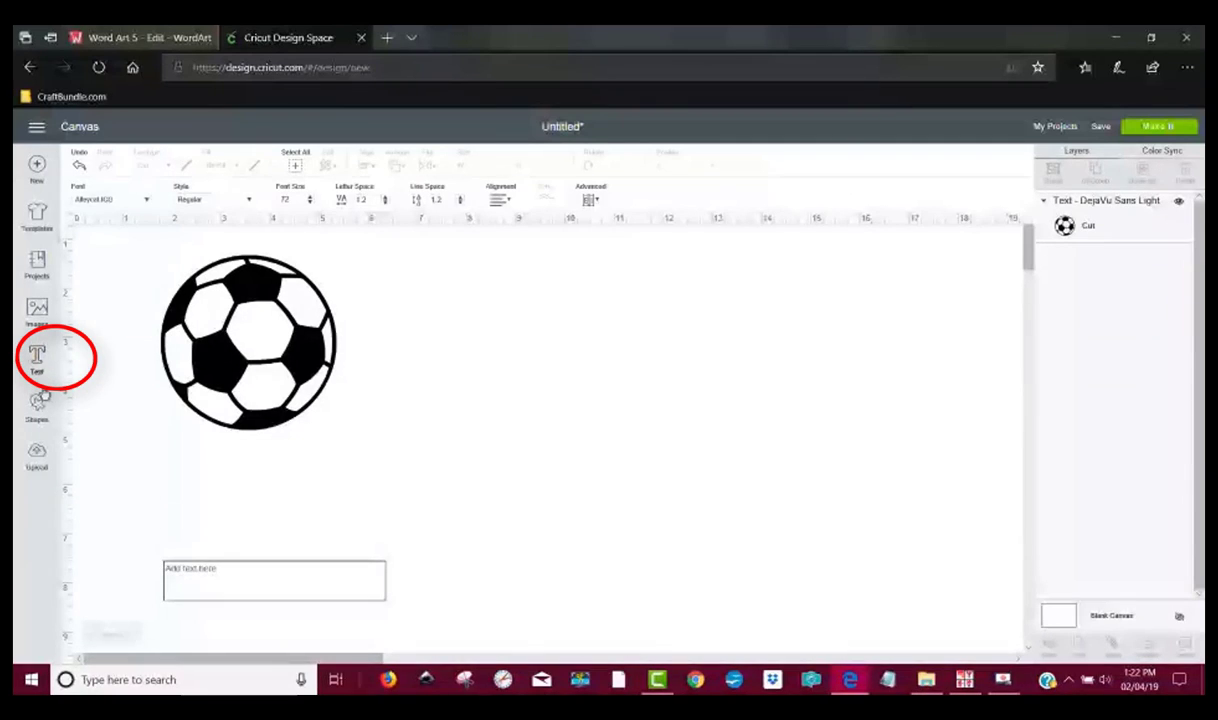
{"action": "left_click", "coordinate": [125, 202]}
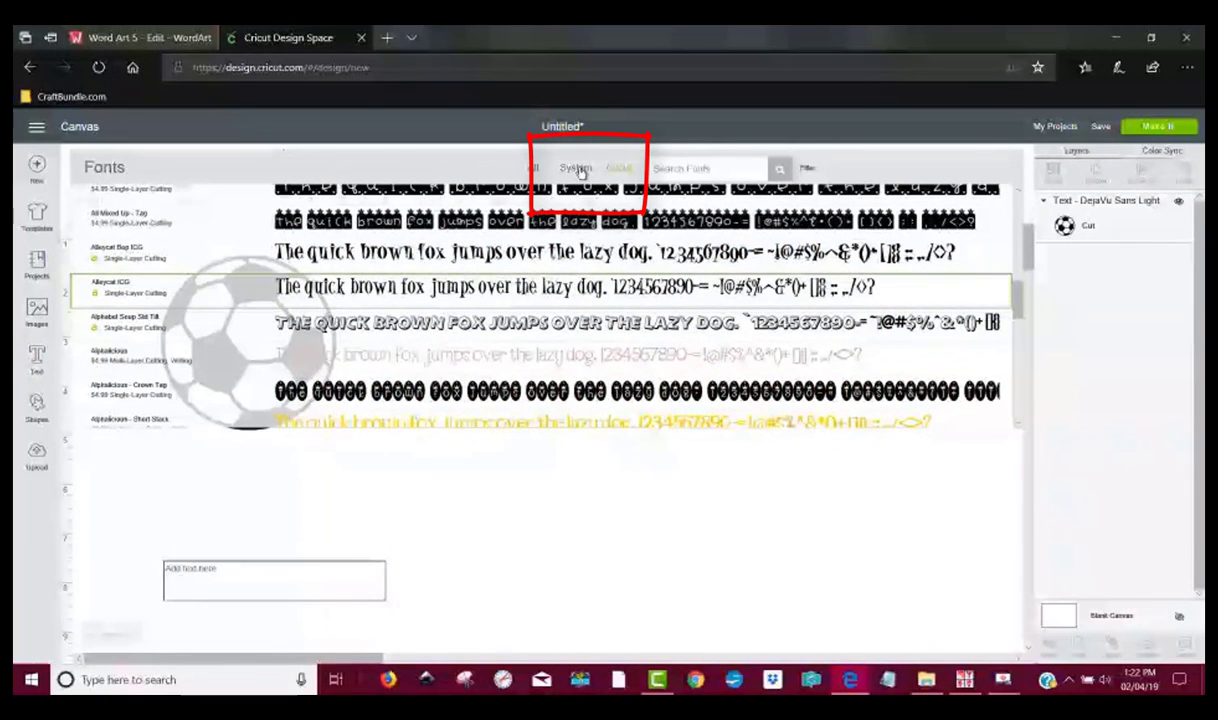
{"action": "left_click", "coordinate": [580, 170]}
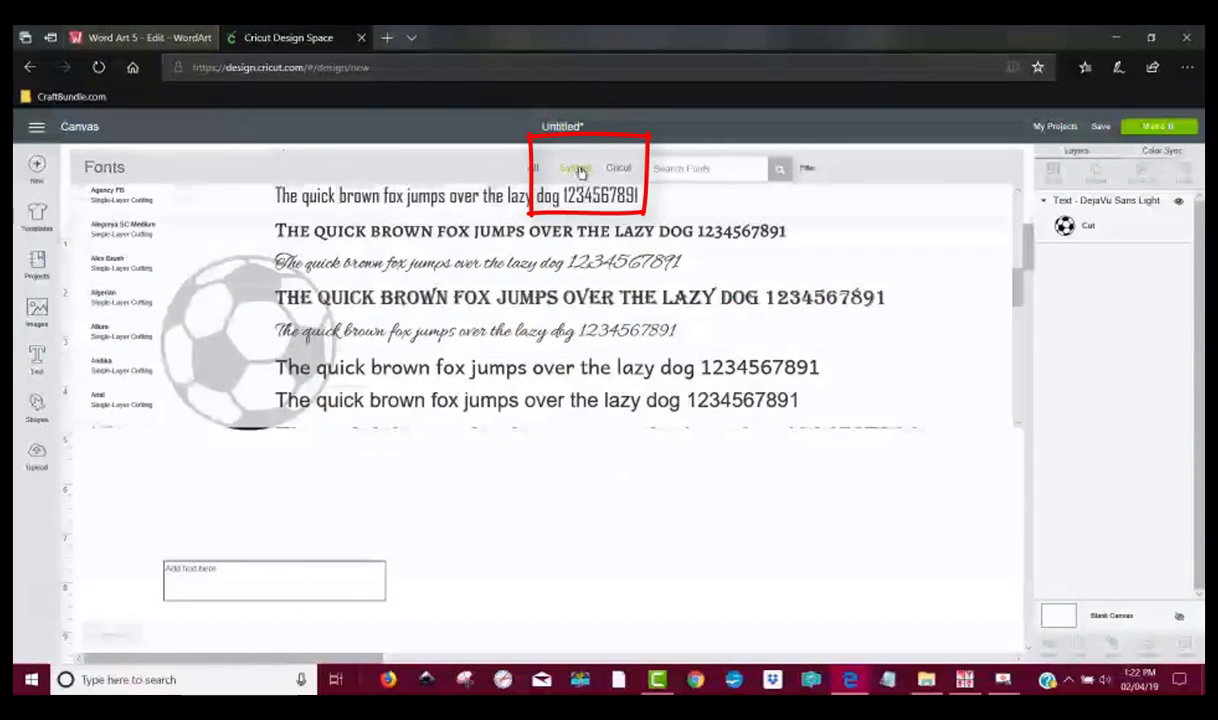
{"action": "left_click", "coordinate": [567, 231]}
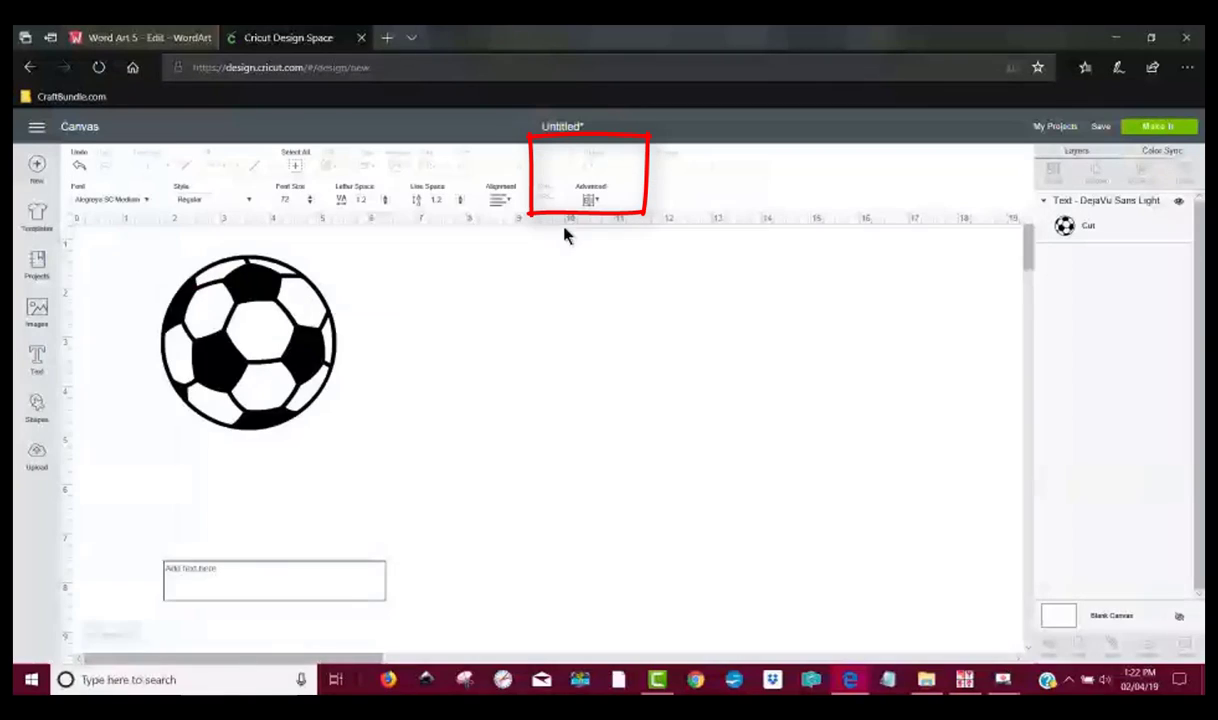
{"action": "right_click", "coordinate": [234, 583]}
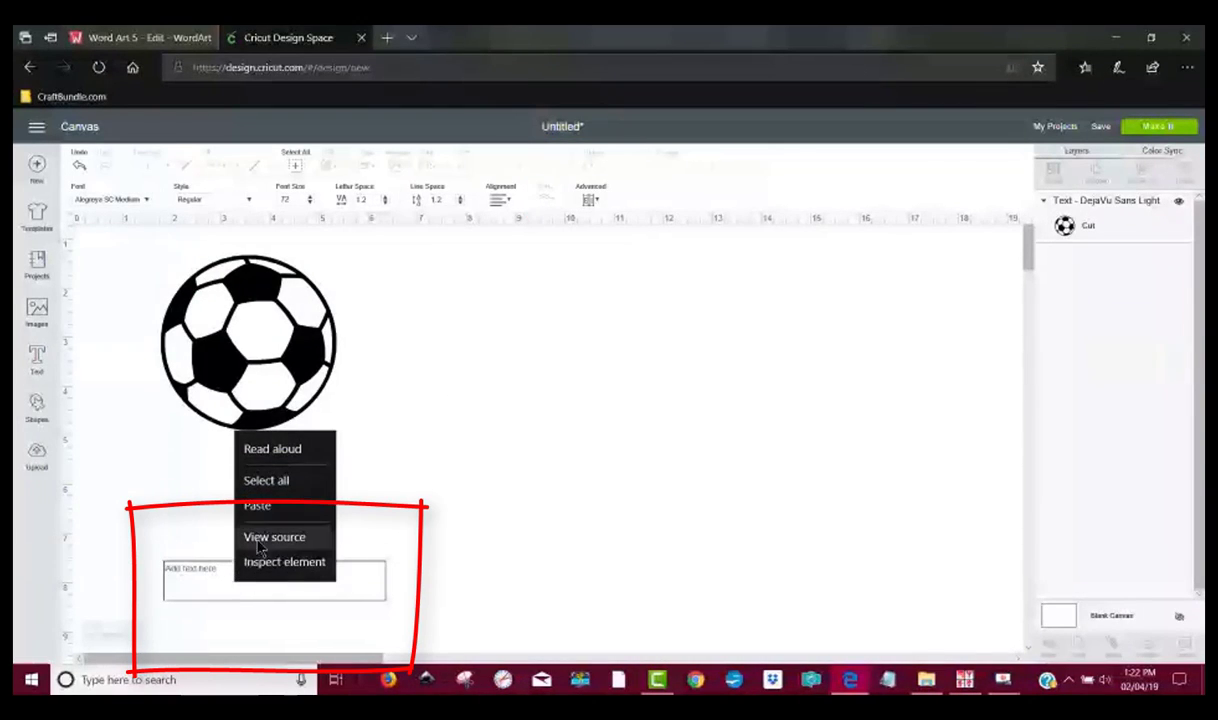
{"action": "left_click", "coordinate": [270, 507]}
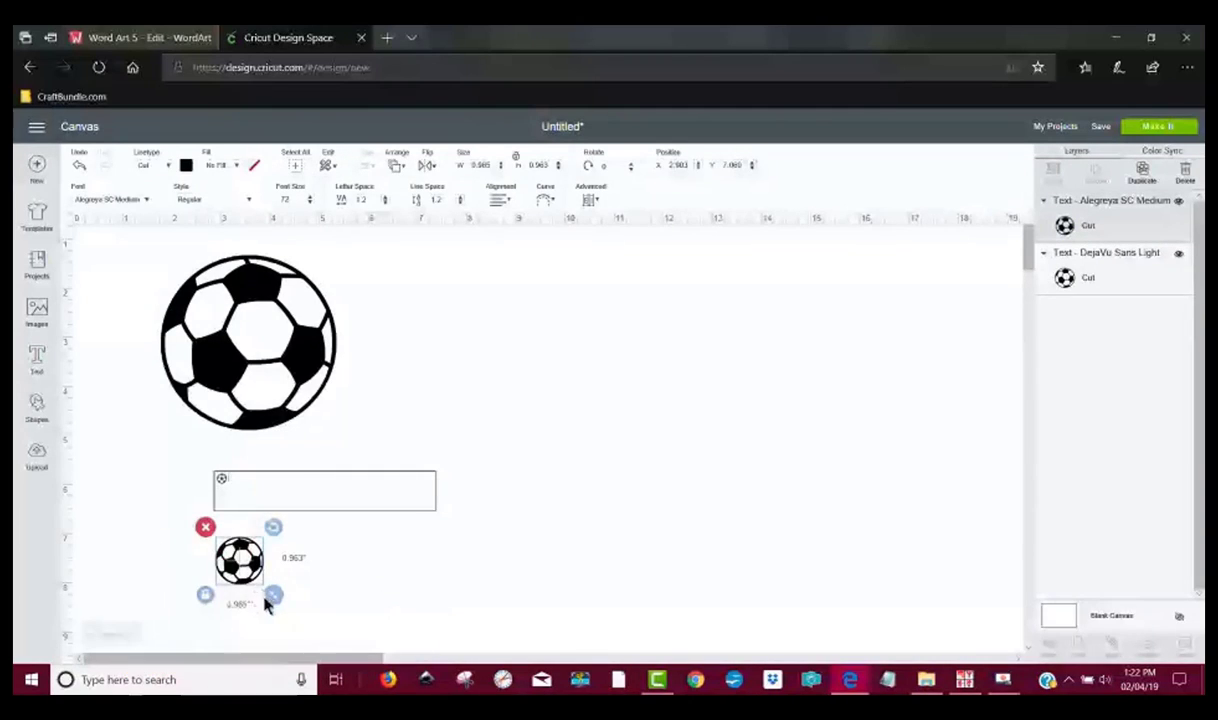
Enlarge the second soccer ball to about 3.9 inches wide, place it beside the first one, and delete it.
{"action": "left_click_drag", "start_coordinate": [270, 596], "coordinate": [372, 628]}
{"action": "left_click_drag", "start_coordinate": [332, 566], "coordinate": [522, 353]}
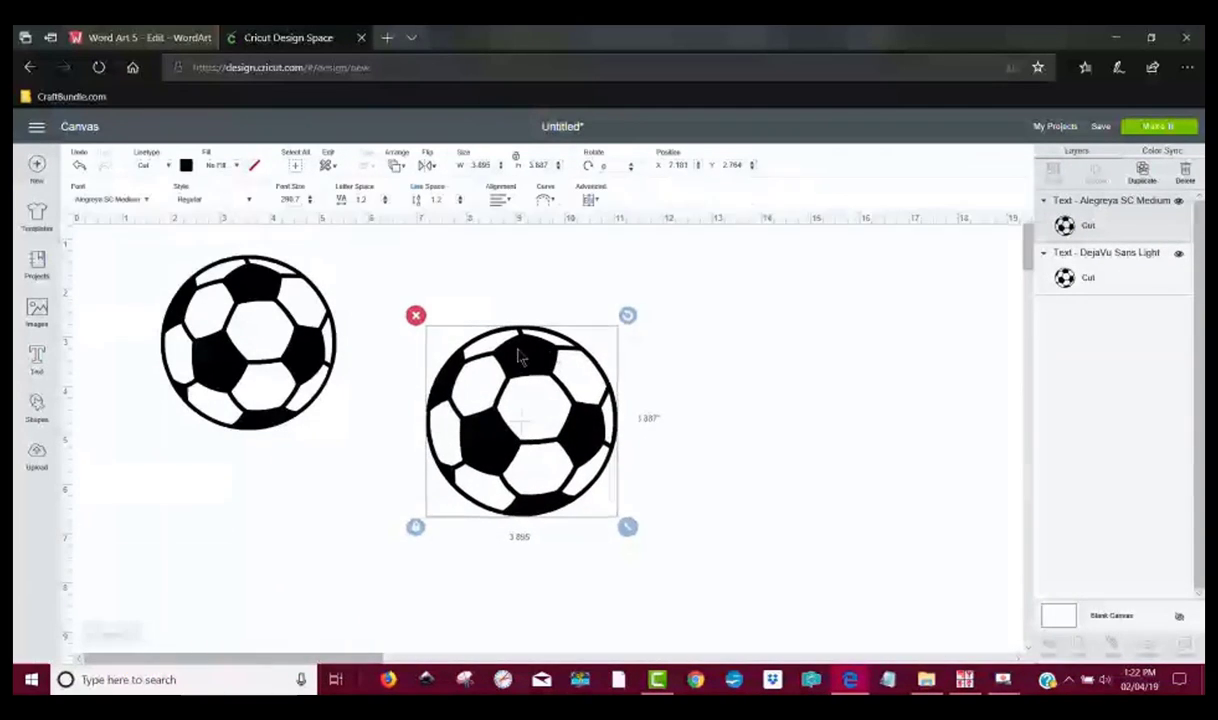
{"action": "left_click", "coordinate": [416, 317]}
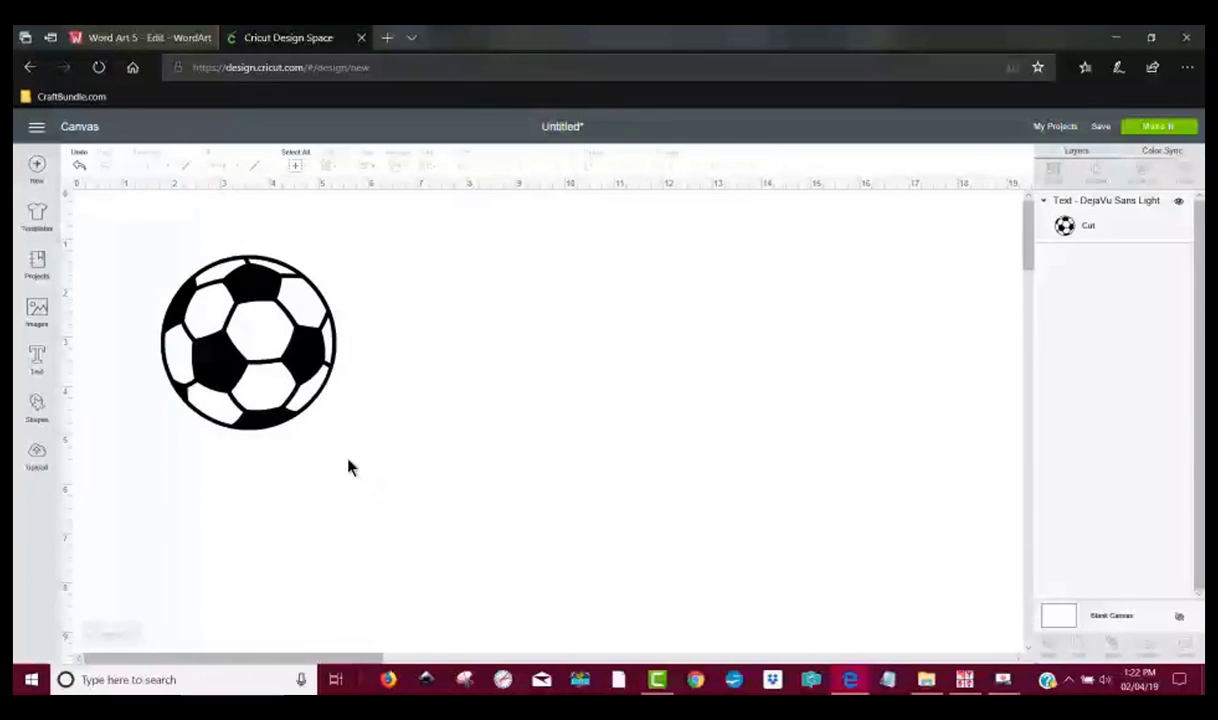
Enlarge the remaining soccer ball to about 4.37 inches wide and capture it with a new snip in Snipping Tool.
{"action": "left_click", "coordinate": [305, 370]}
{"action": "left_click_drag", "start_coordinate": [344, 437], "coordinate": [387, 477]}
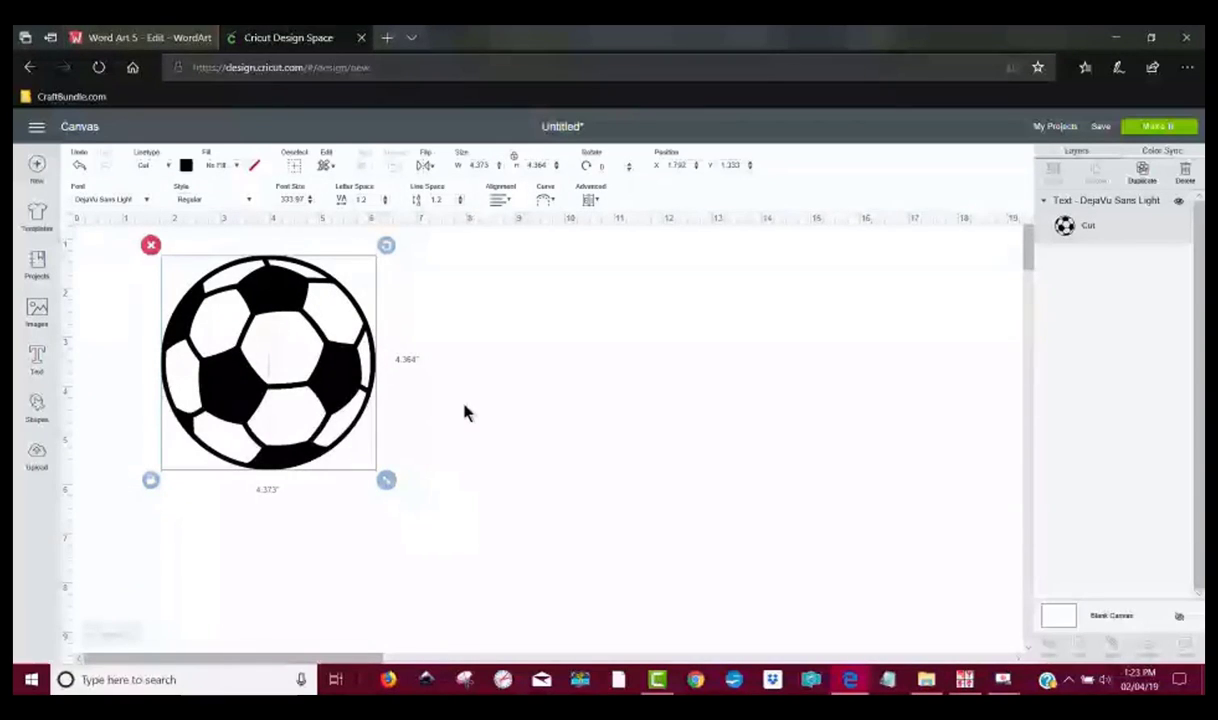
{"action": "left_click", "coordinate": [465, 680]}
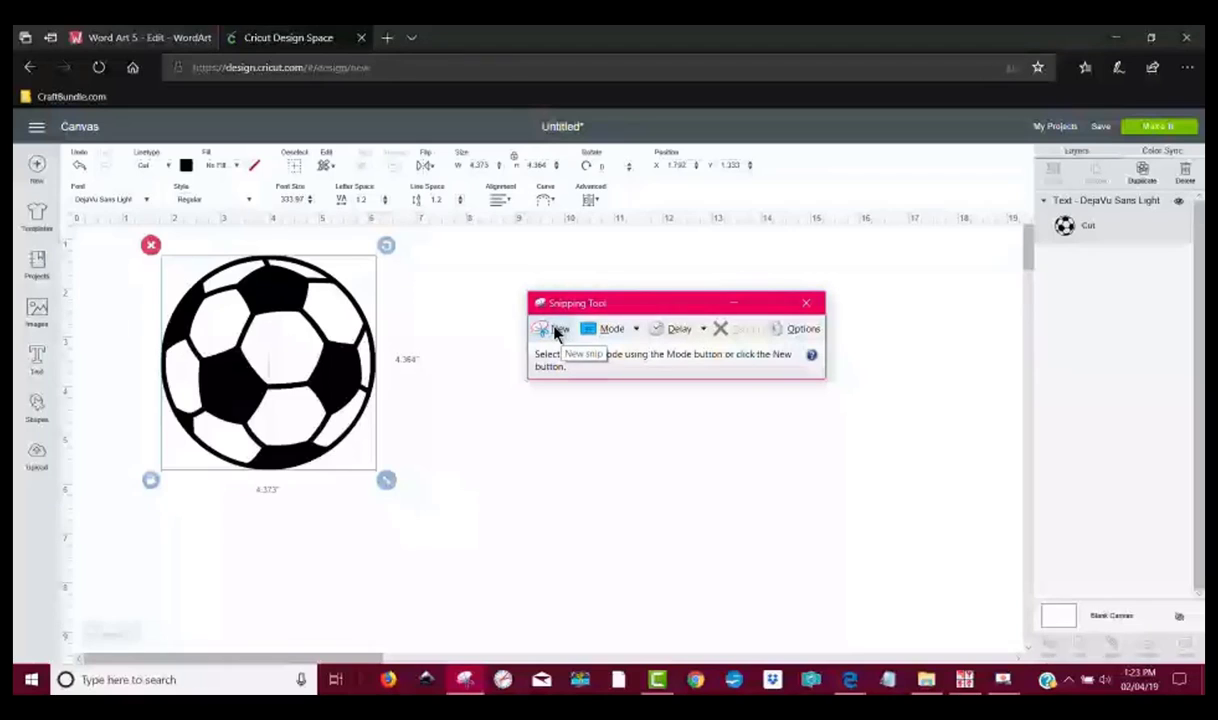
{"action": "left_click", "coordinate": [558, 331]}
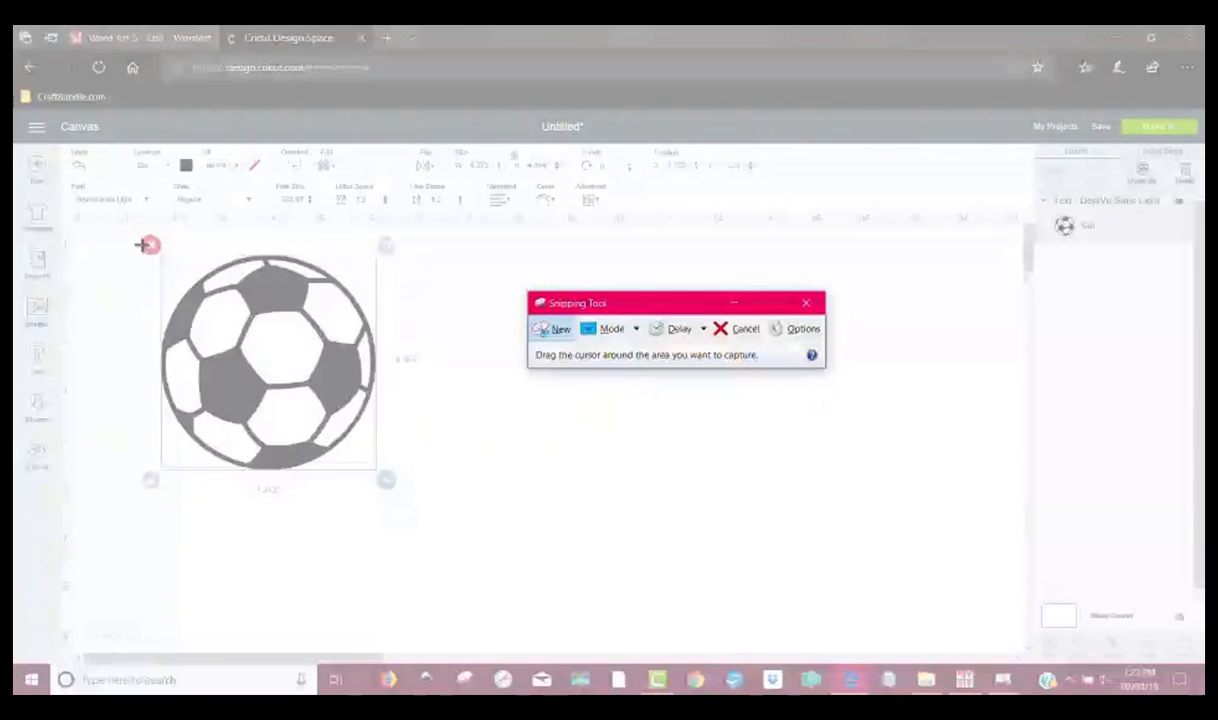
{"action": "left_click_drag", "start_coordinate": [157, 256], "coordinate": [388, 478]}
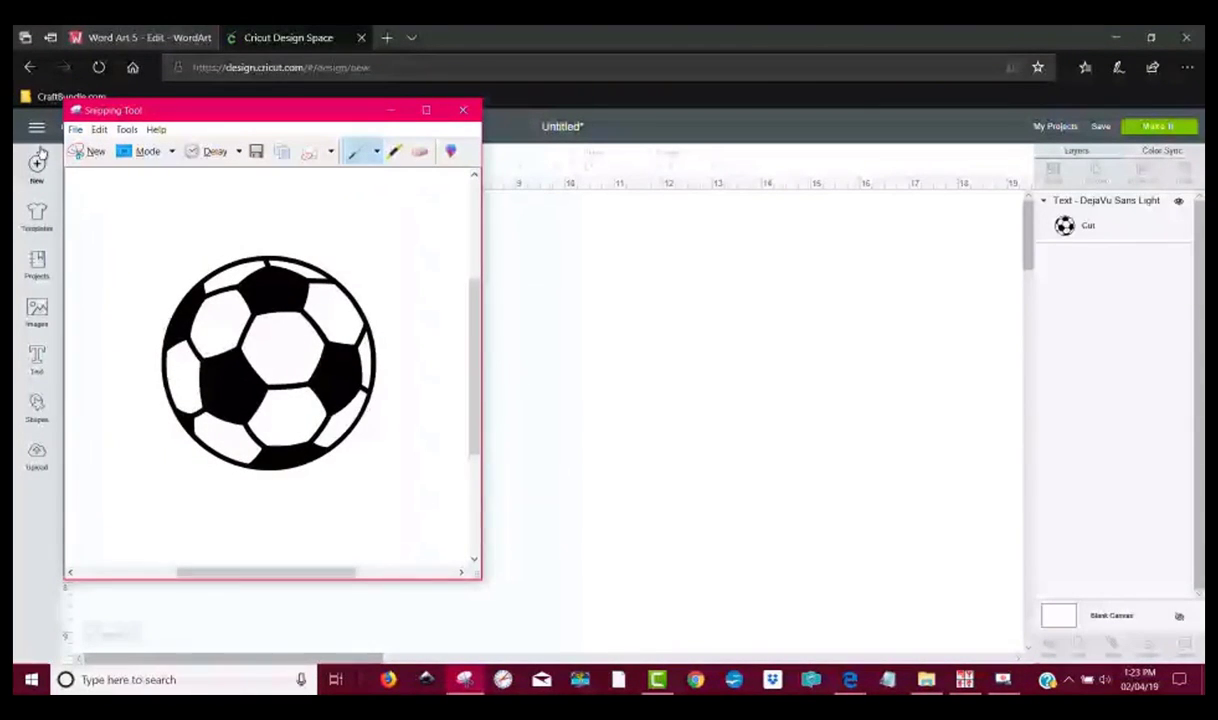
Save the snip to Downloads as a PNG file named soccerball and close Snipping Tool.
{"action": "left_click", "coordinate": [75, 130]}
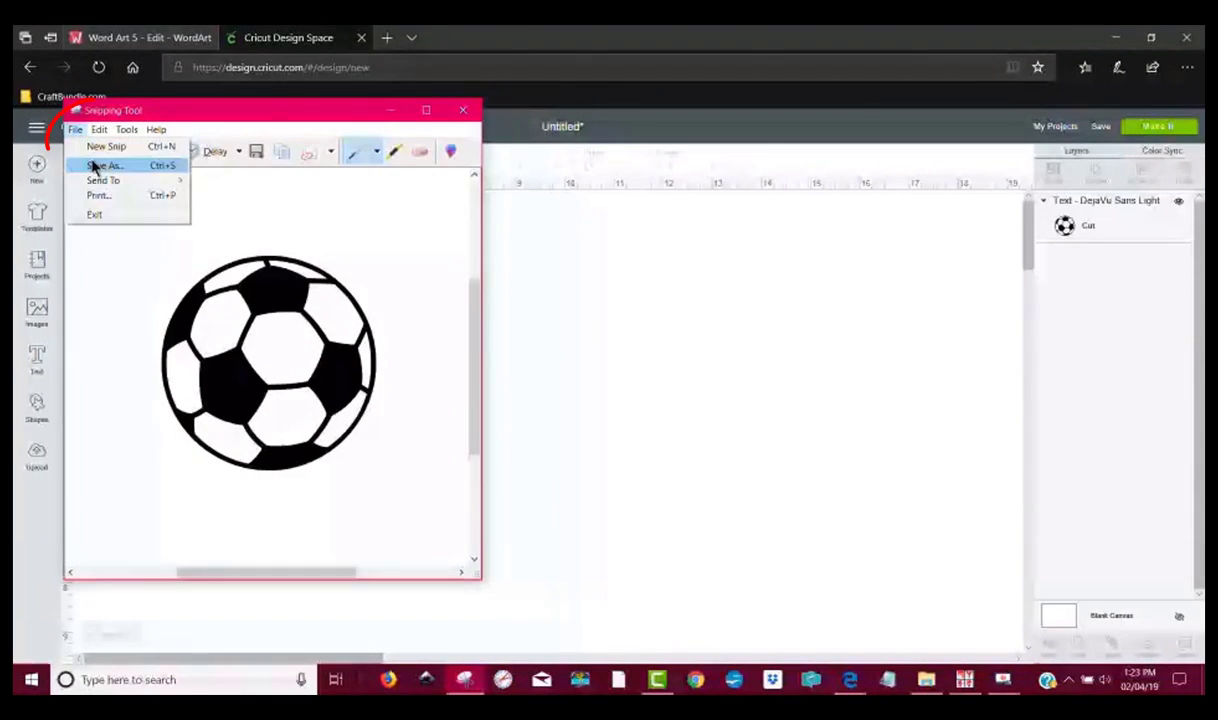
{"action": "left_click", "coordinate": [95, 169]}
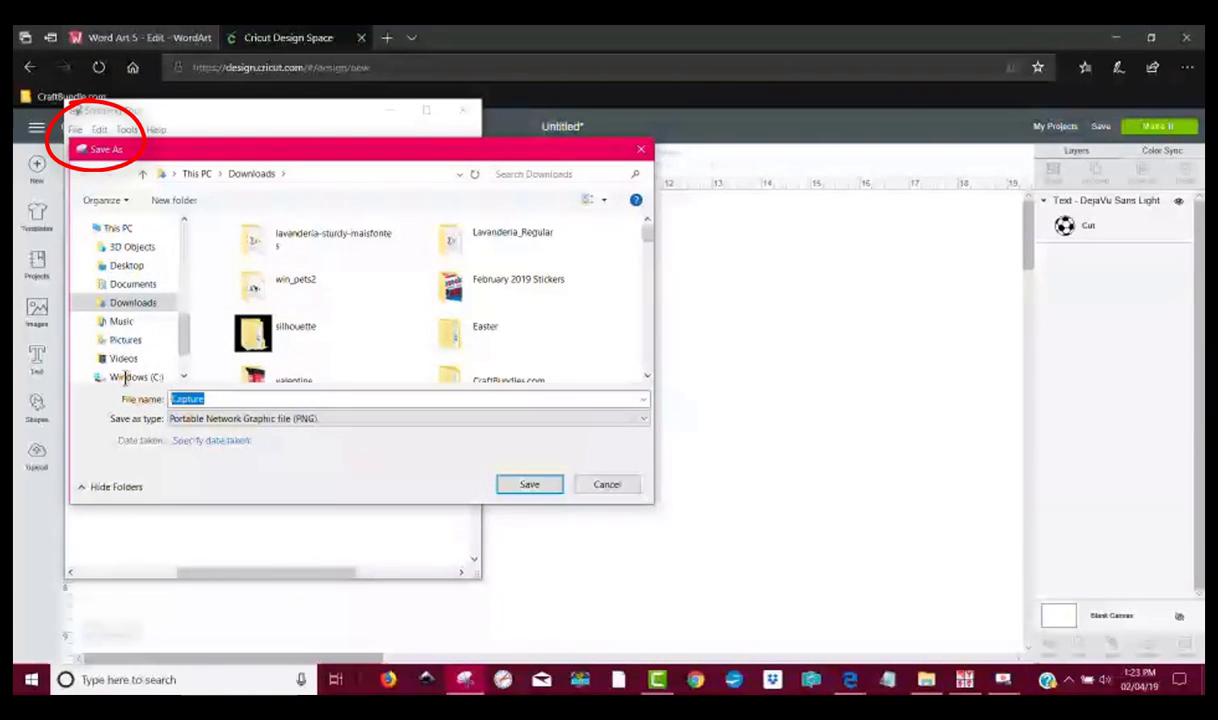
{"action": "type", "text": "so"}
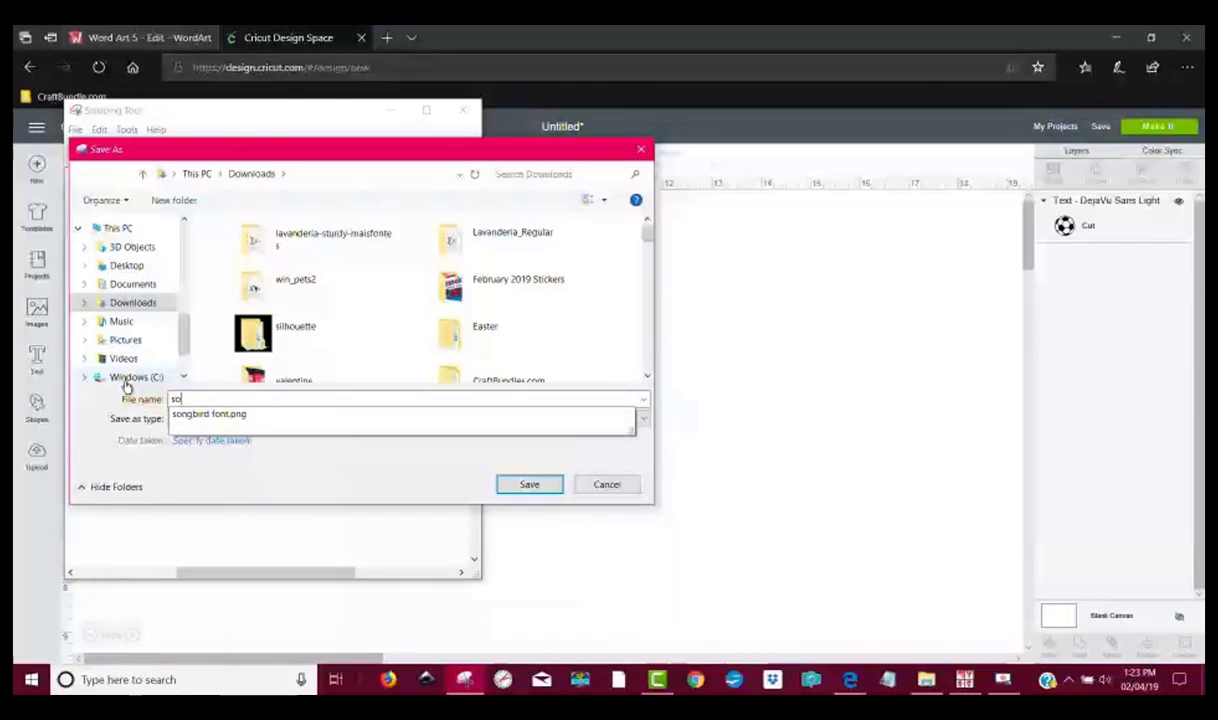
{"action": "type", "text": "ccer"}
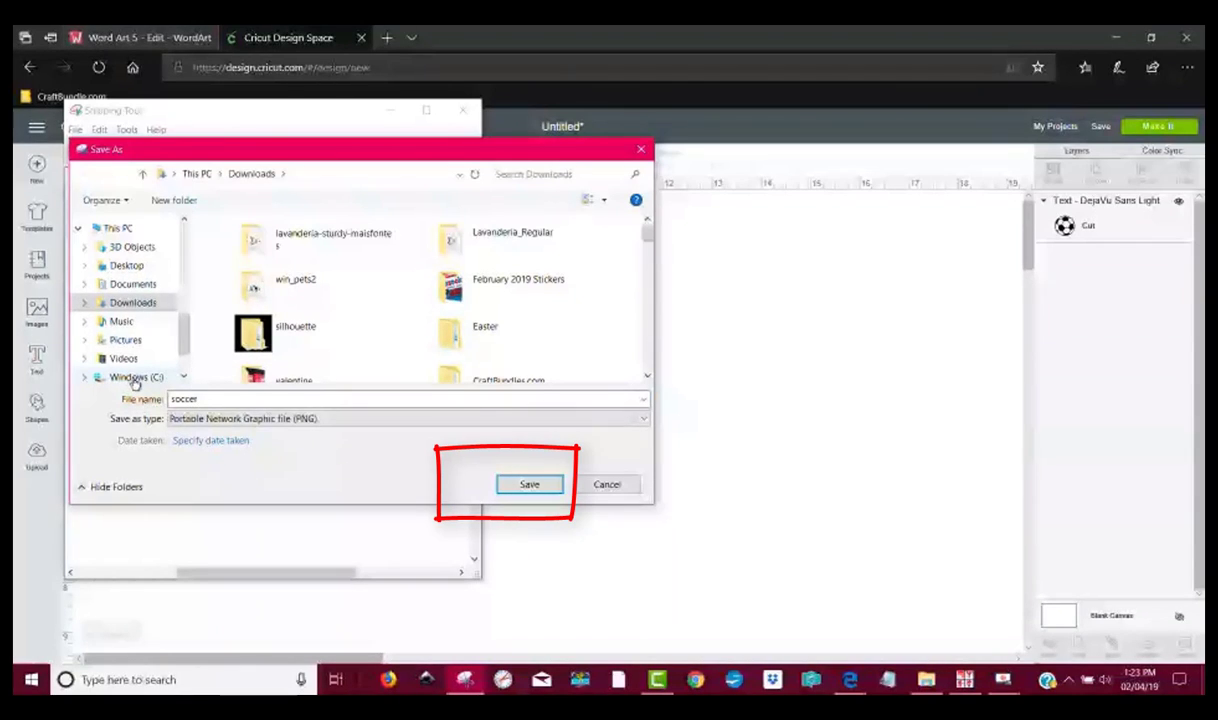
{"action": "type", "text": "ball"}
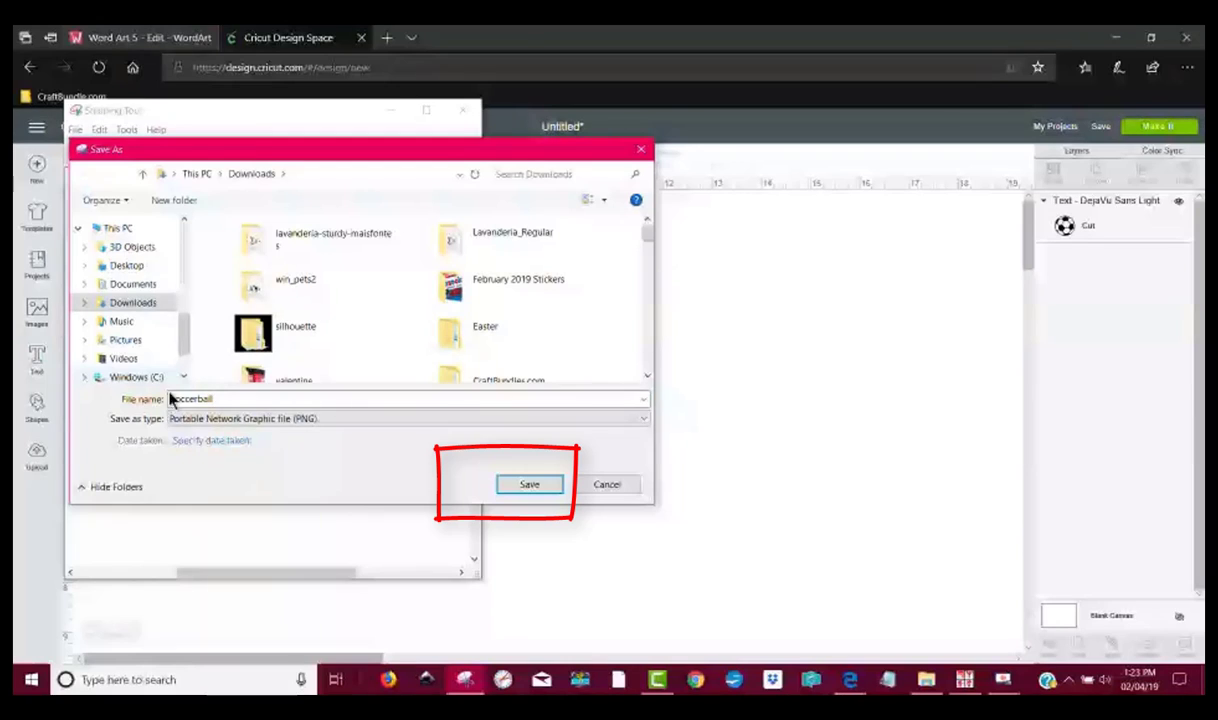
{"action": "left_click", "coordinate": [546, 488]}
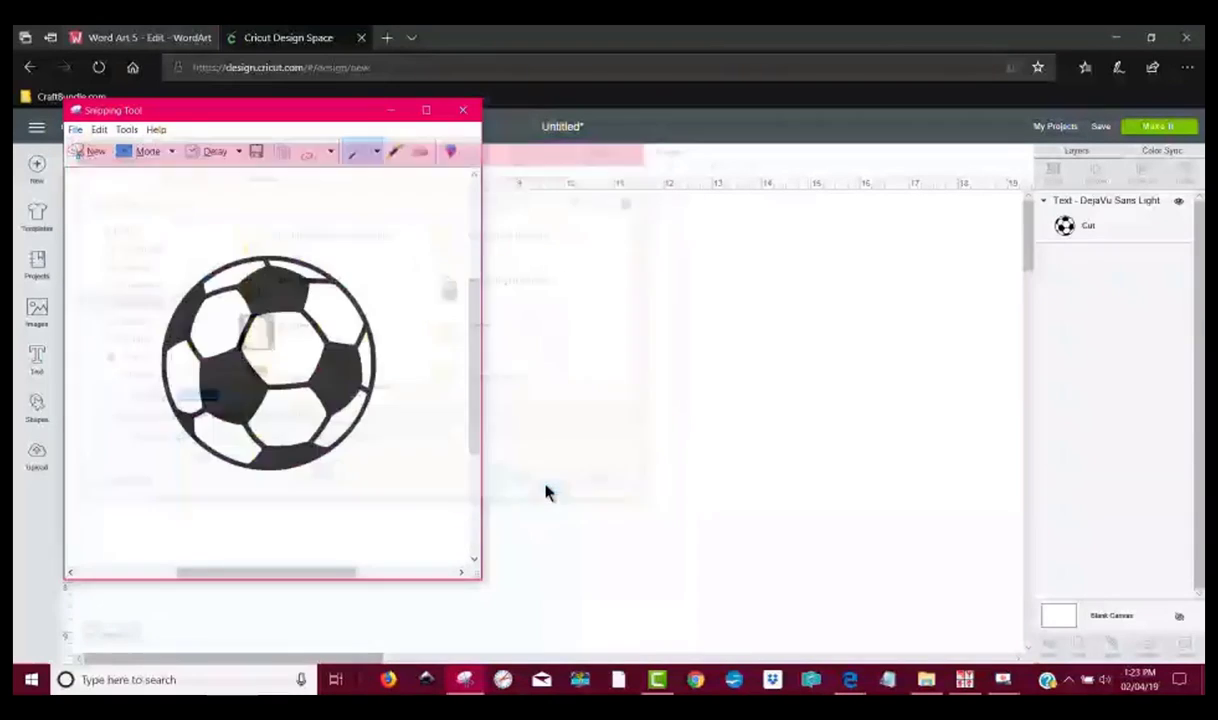
{"action": "left_click", "coordinate": [464, 112]}
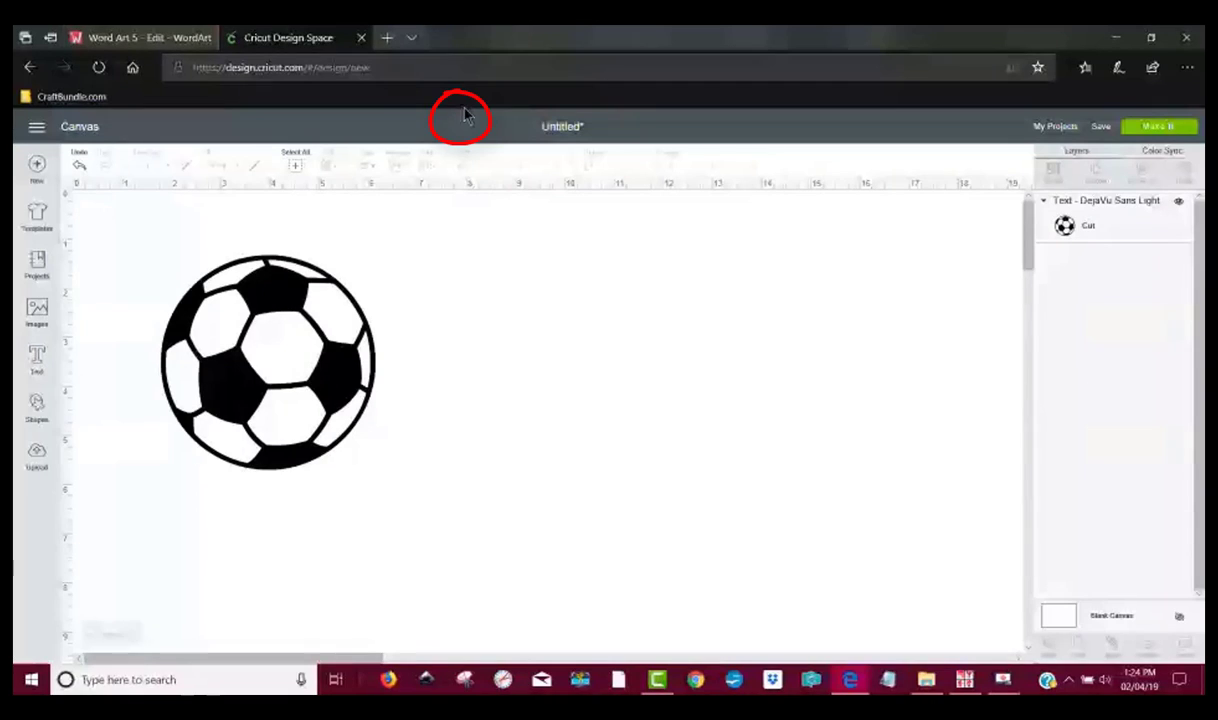
Switch to WordArt and load the soccerball PNG from Downloads as a custom shape image.
{"action": "left_click", "coordinate": [142, 38]}
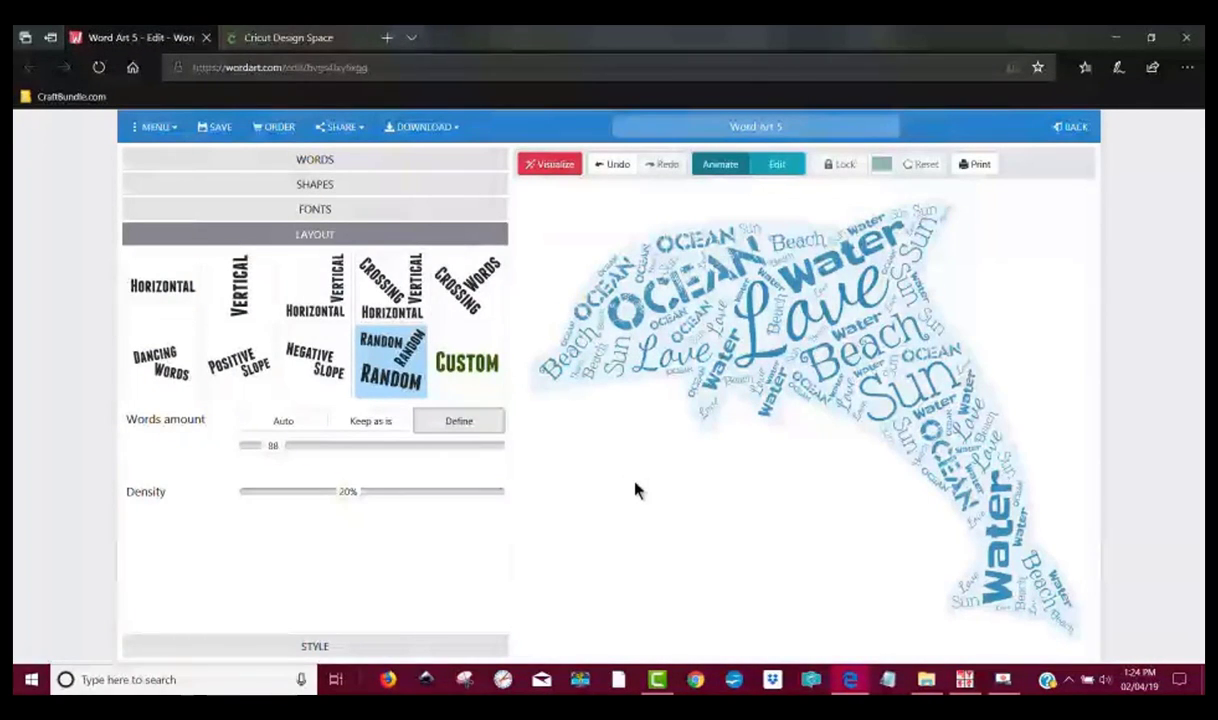
{"action": "left_click", "coordinate": [354, 186]}
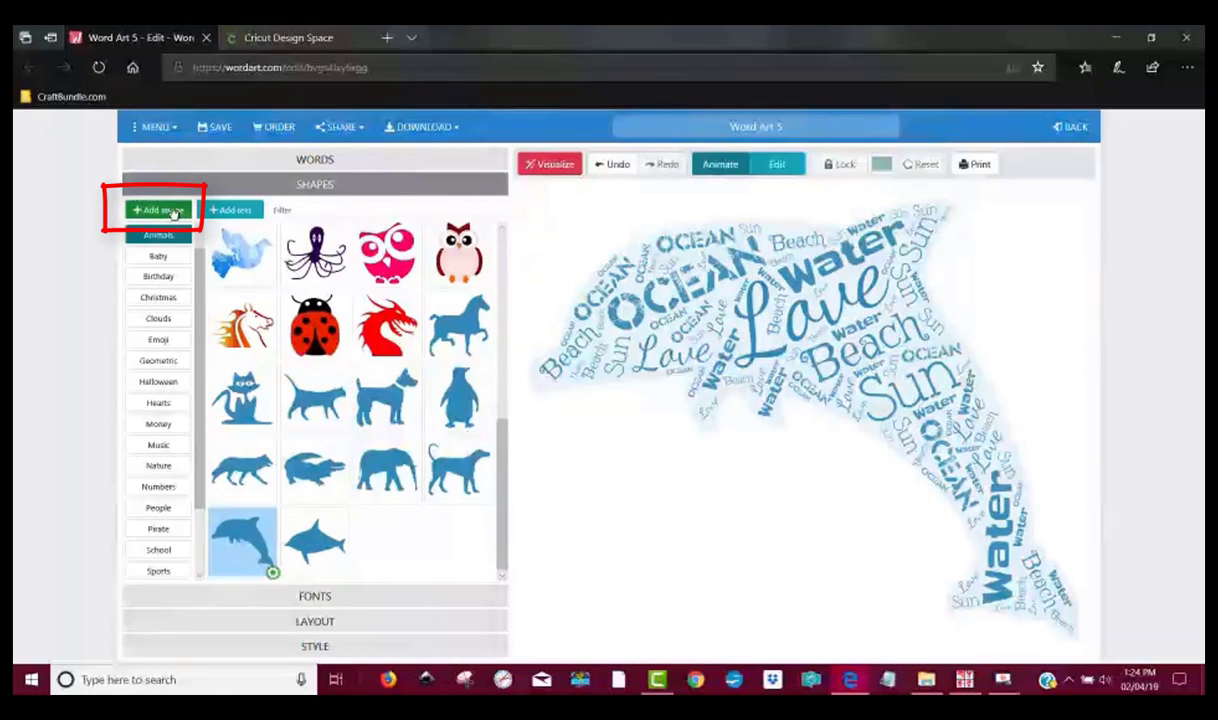
{"action": "left_click", "coordinate": [160, 210]}
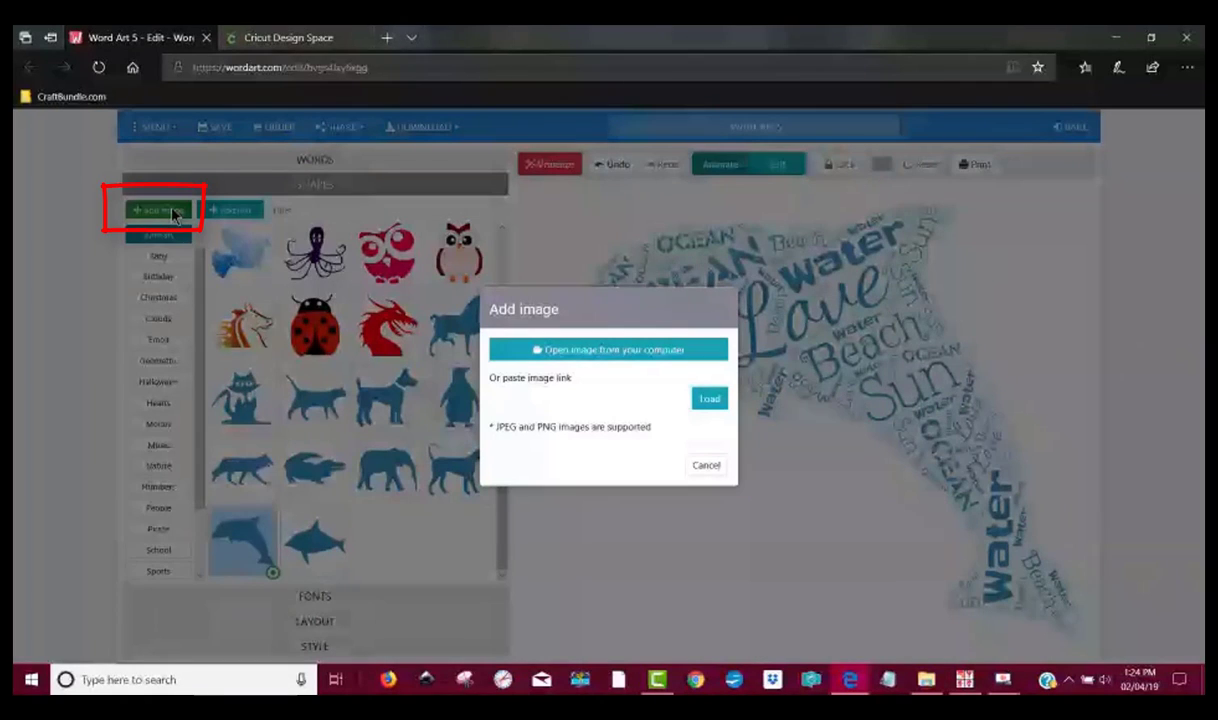
{"action": "left_click", "coordinate": [709, 354]}
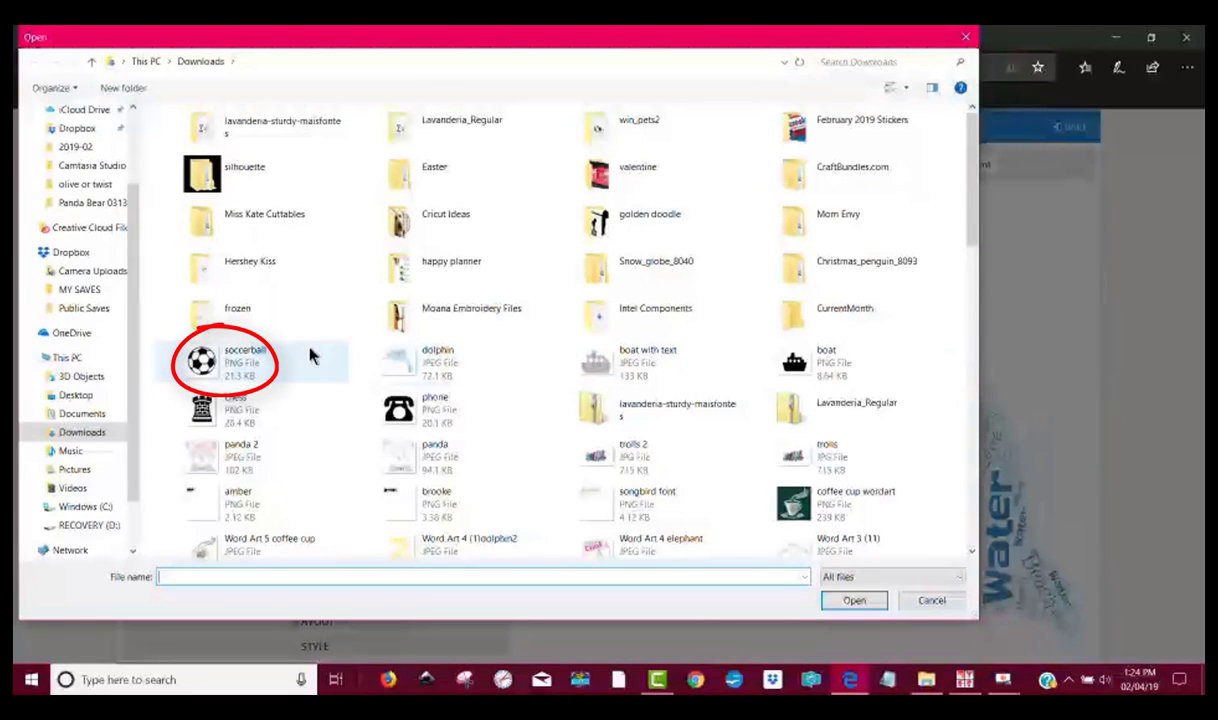
{"action": "left_click", "coordinate": [246, 362]}
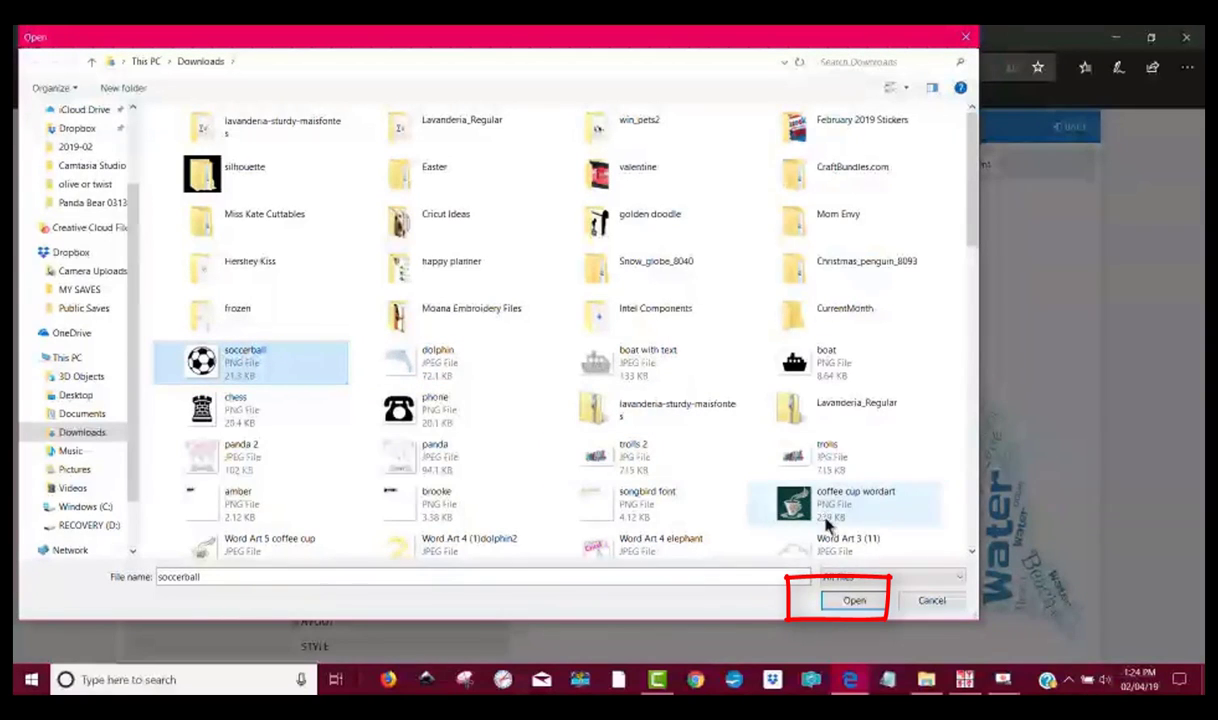
{"action": "left_click", "coordinate": [854, 600]}
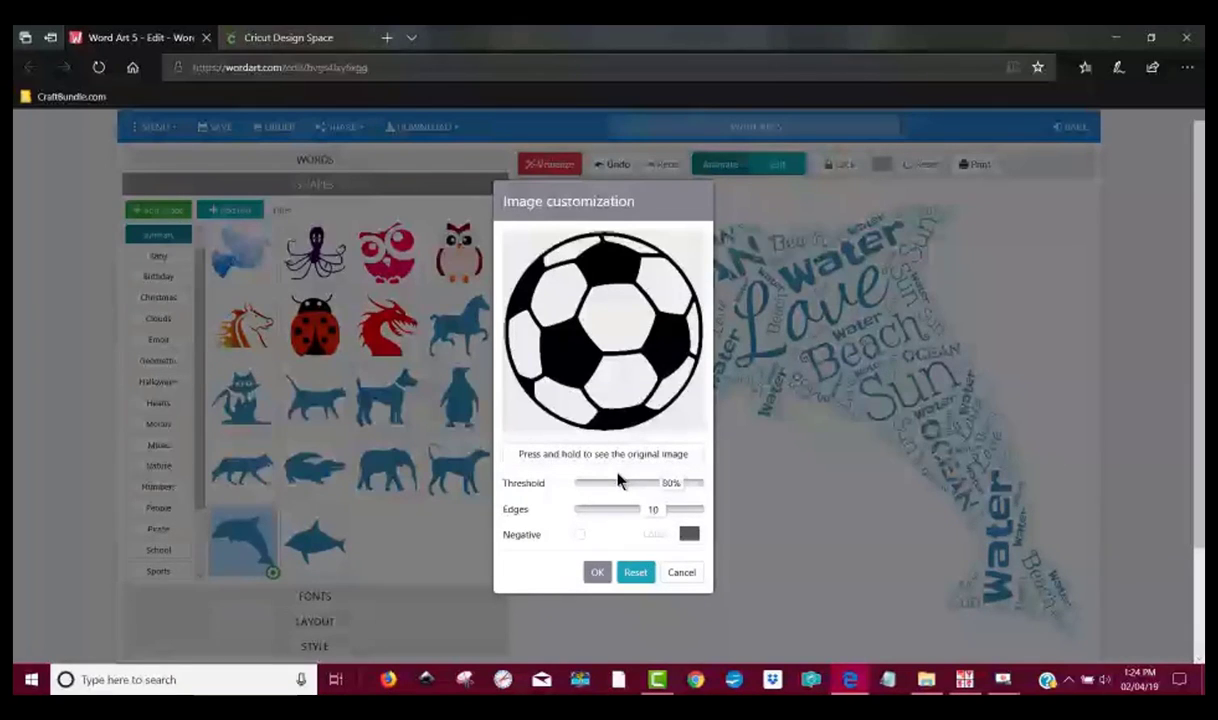
Accept the default image customization, select only the soccer ball shape and visualize the word art with it.
{"action": "left_click", "coordinate": [599, 574]}
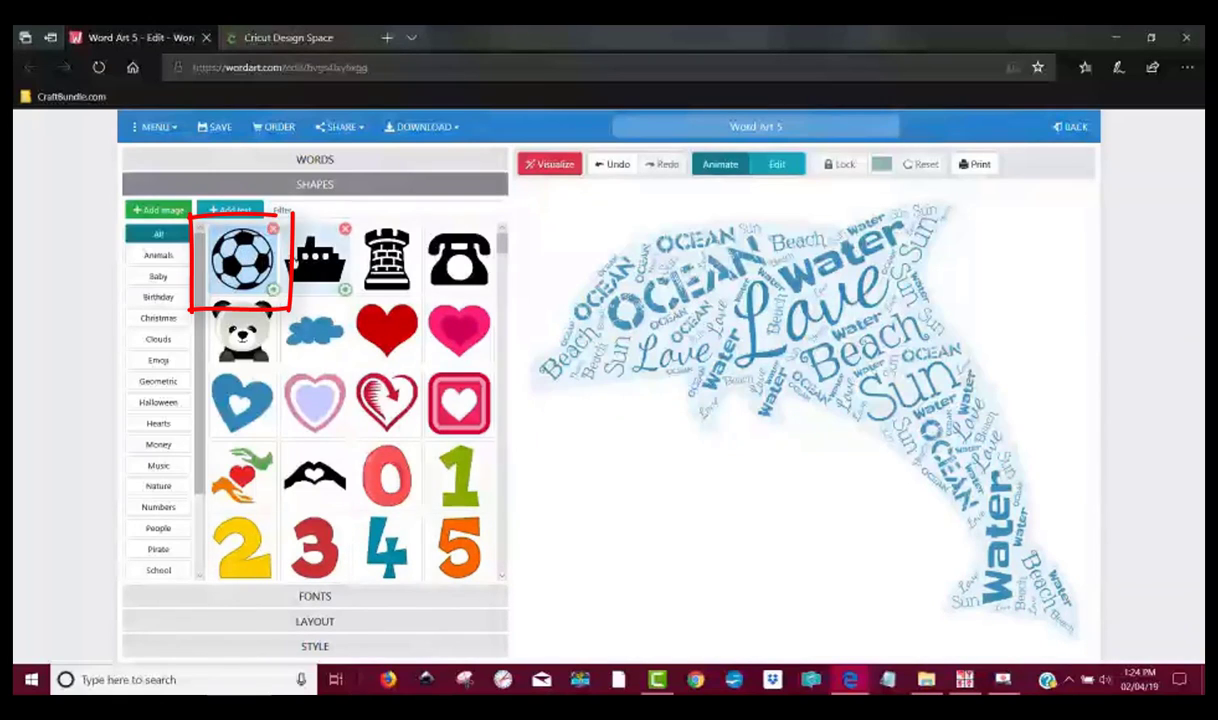
{"action": "left_click", "coordinate": [248, 273]}
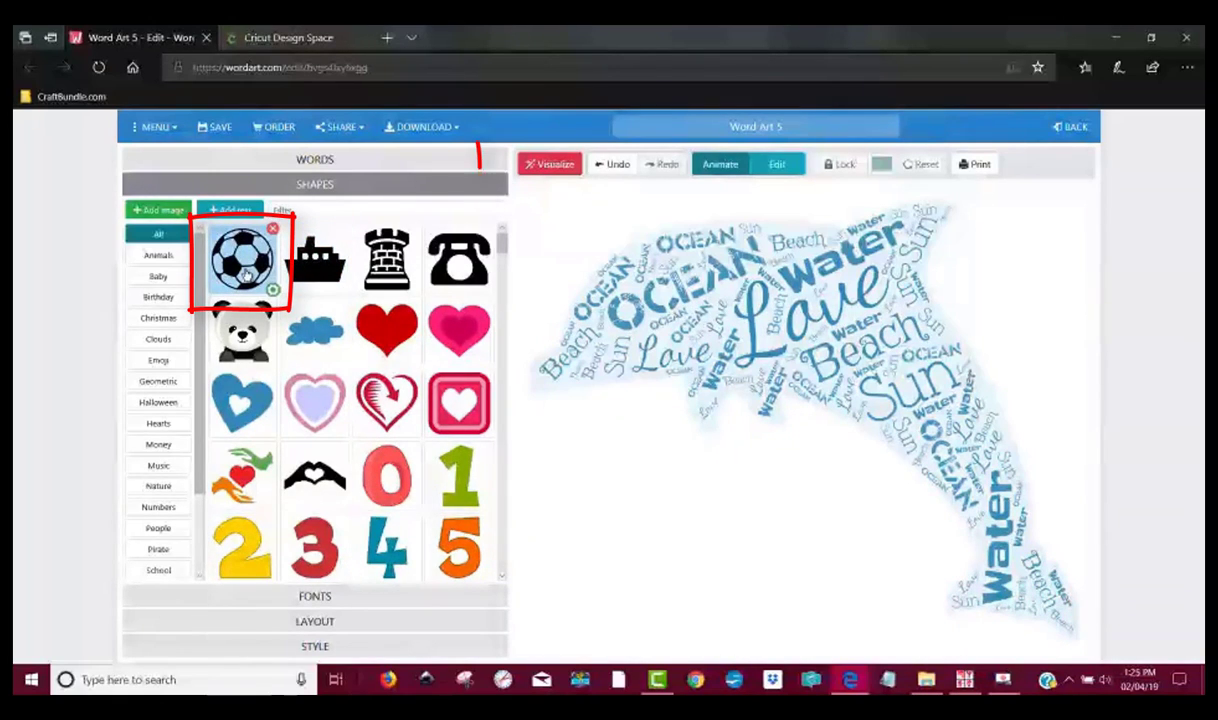
{"action": "left_click", "coordinate": [560, 164]}
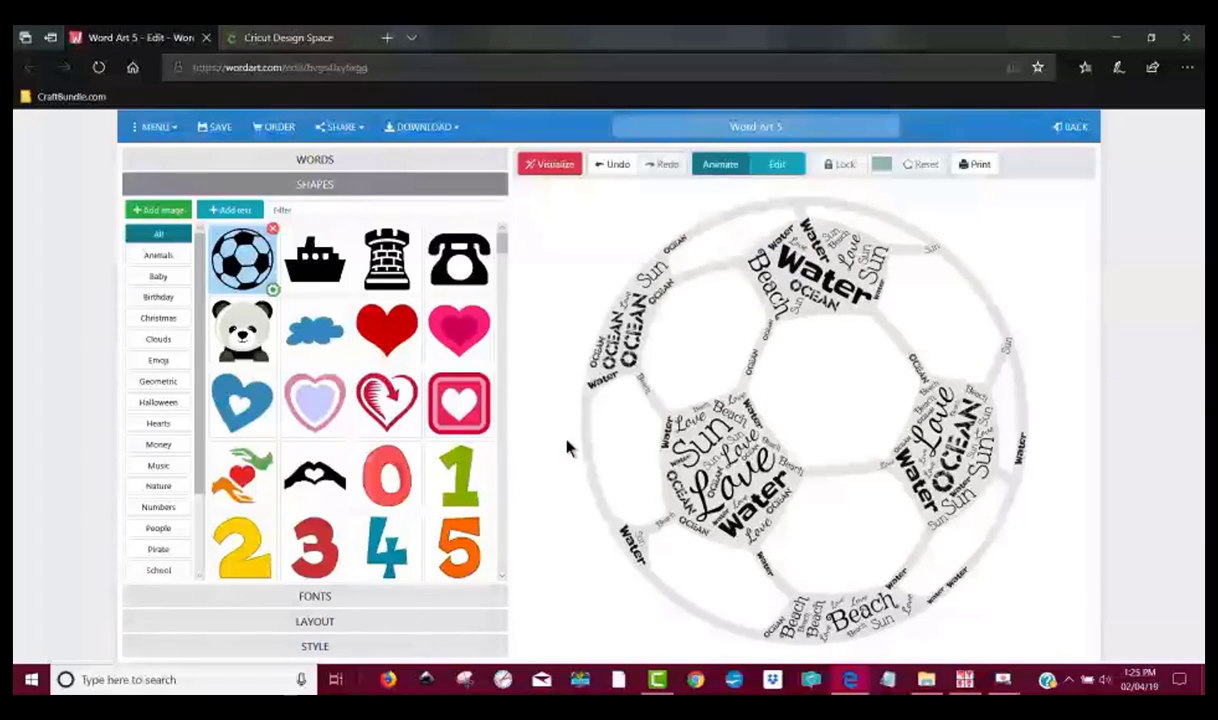
Switch to BabelMap, replace the soccer ball in the edit buffer with the Yin Yang symbol and copy it.
{"action": "left_click", "coordinate": [963, 682]}
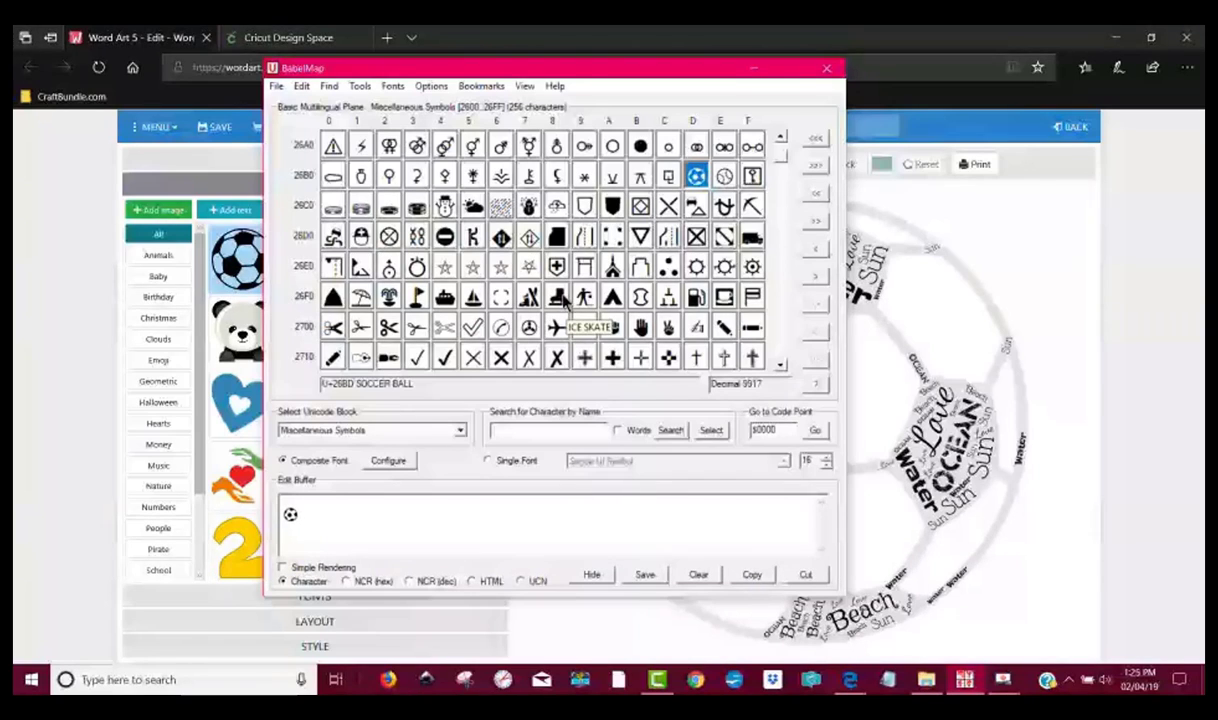
{"action": "scroll", "coordinate": [753, 180], "scroll_direction": "up", "scroll_amount": 3}
{"action": "double_click", "coordinate": [753, 177]}
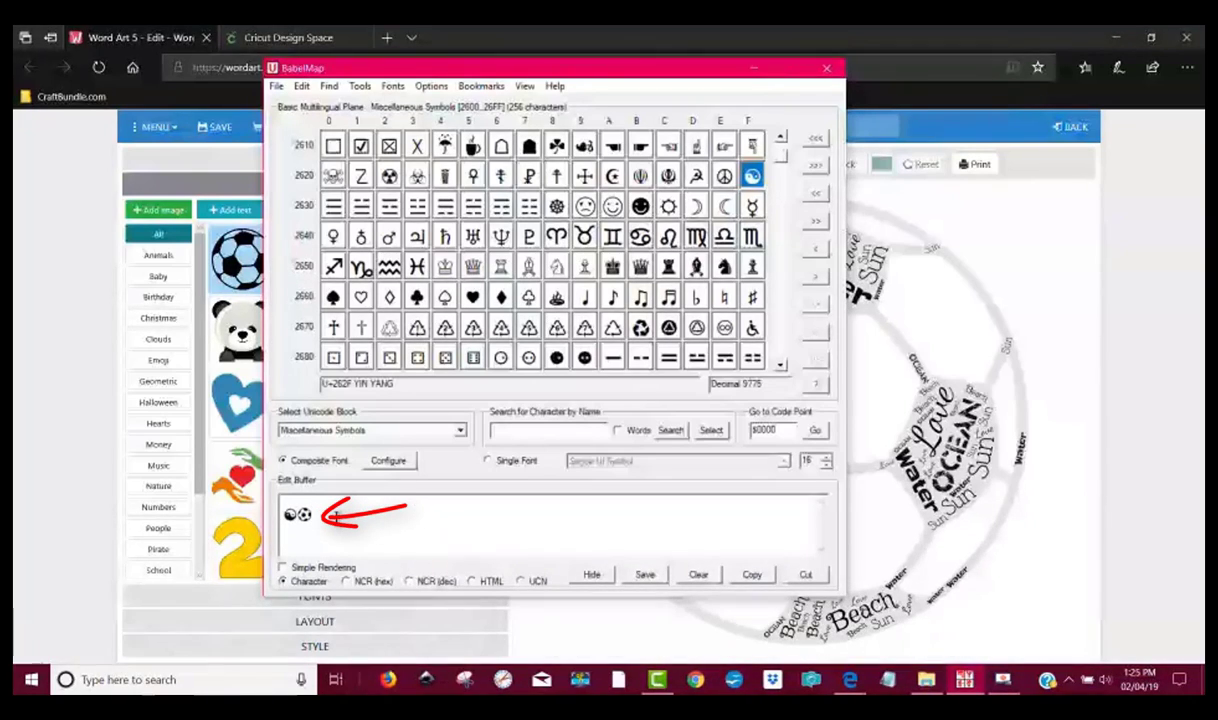
{"action": "left_click_drag", "start_coordinate": [317, 514], "coordinate": [304, 514]}
{"action": "key", "text": "Delete"}
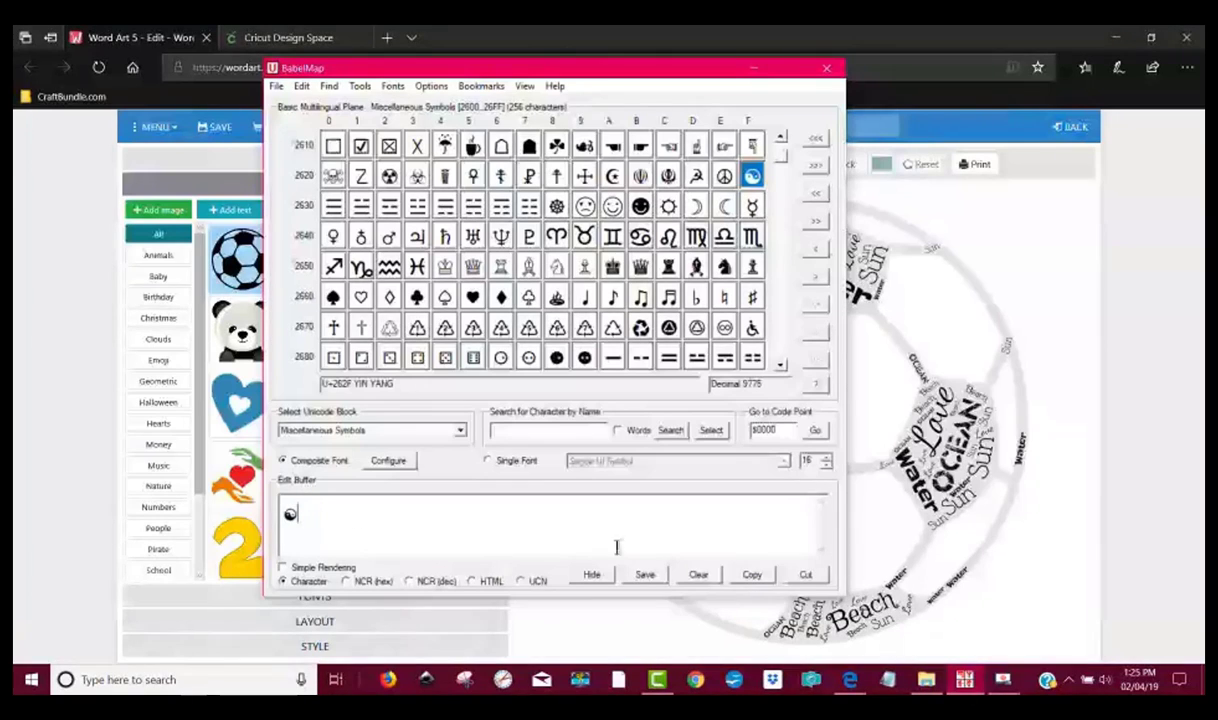
{"action": "left_click", "coordinate": [755, 576]}
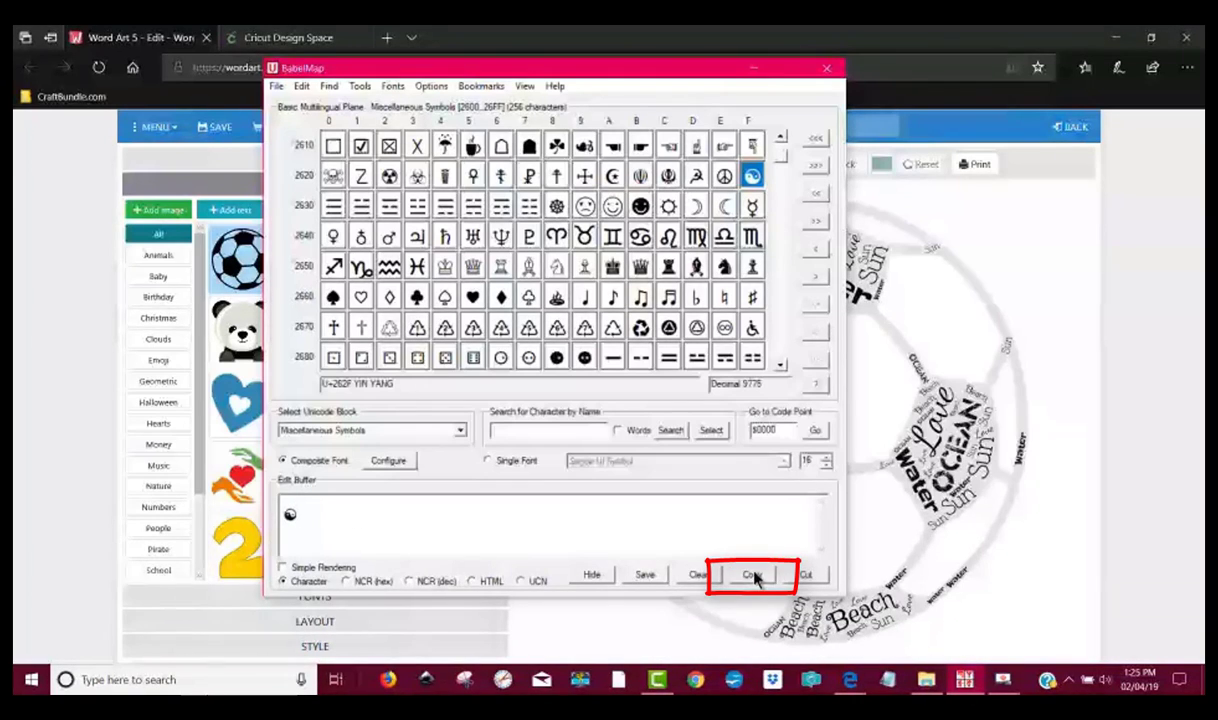
Switch to Cricut Design Space, add a text box in the Alex Brush system font and paste the Yin Yang symbol into it.
{"action": "left_click", "coordinate": [250, 40]}
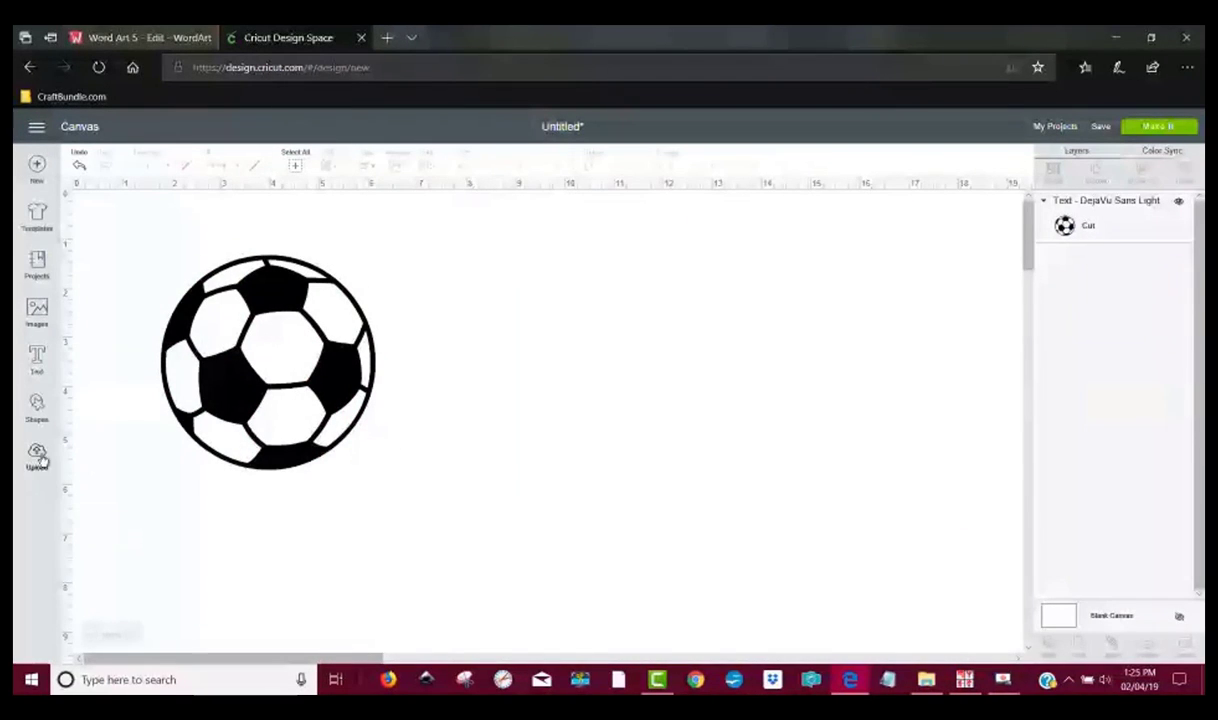
{"action": "left_click", "coordinate": [36, 358]}
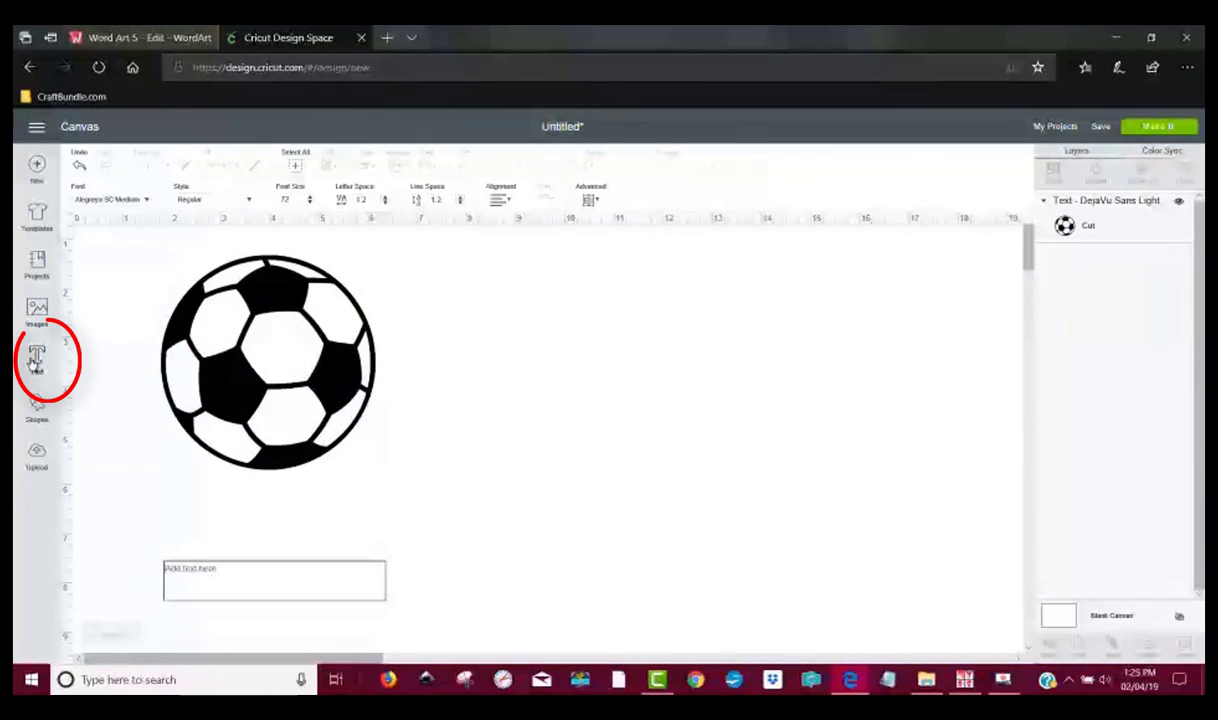
{"action": "left_click", "coordinate": [131, 197]}
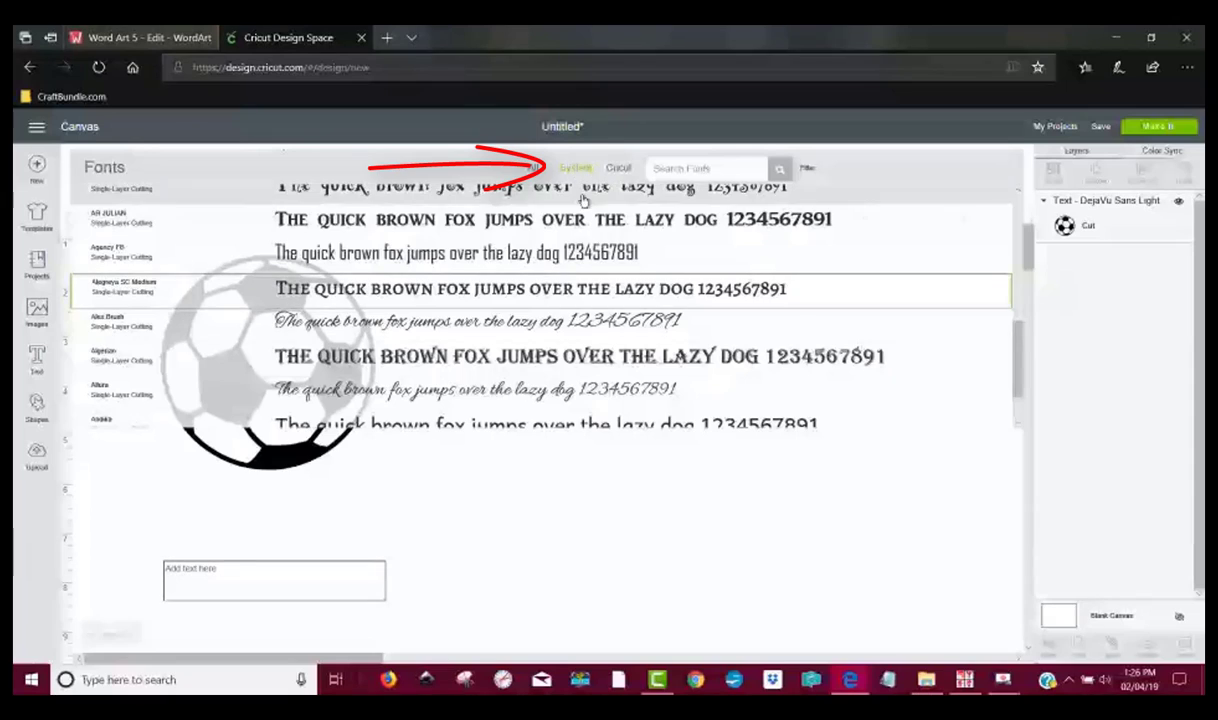
{"action": "left_click", "coordinate": [578, 336]}
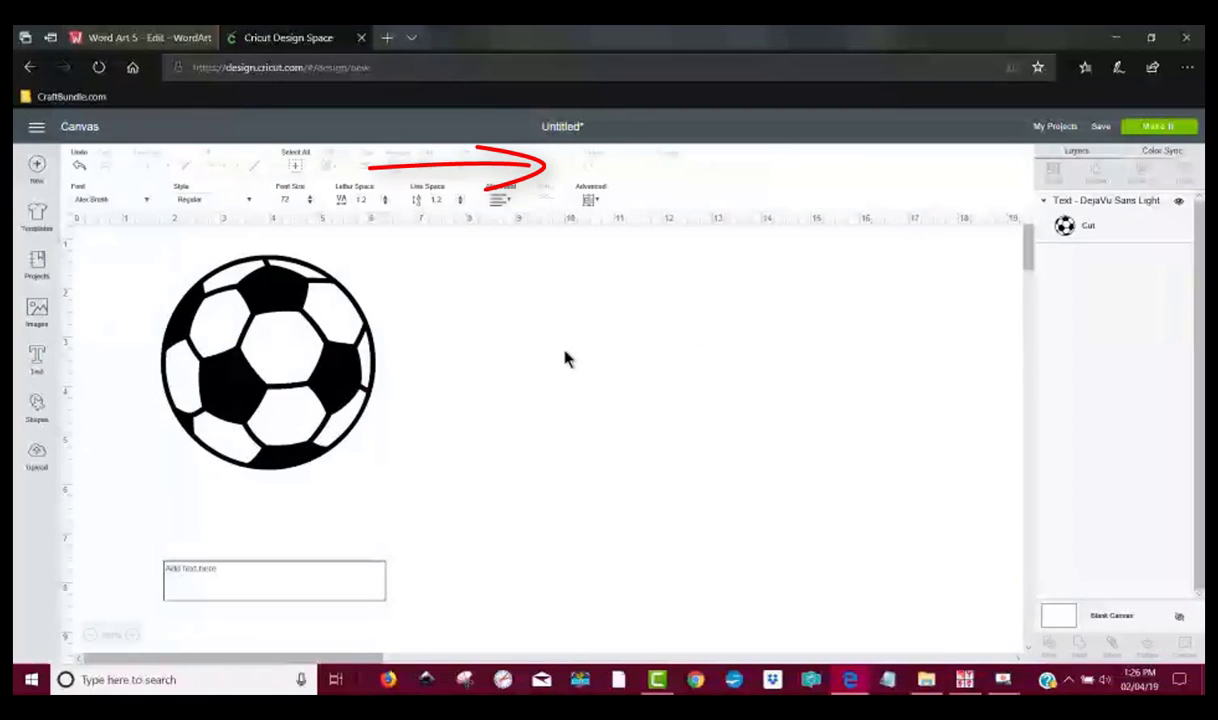
{"action": "right_click", "coordinate": [227, 578]}
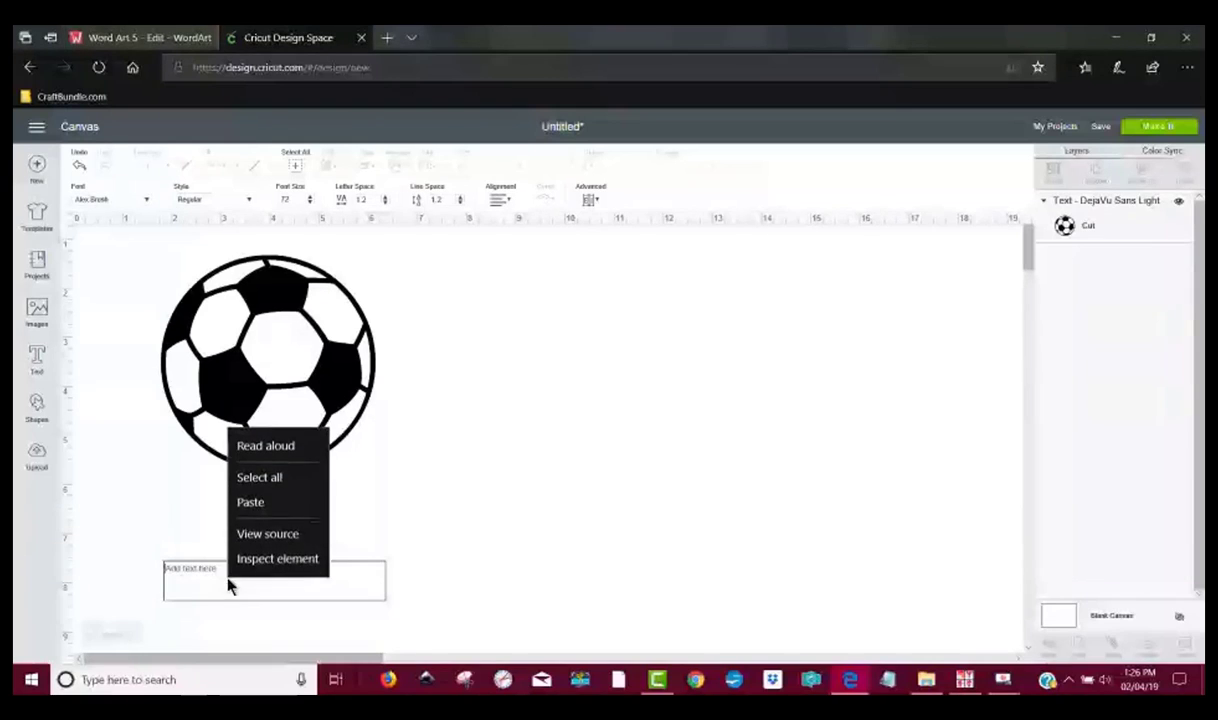
{"action": "left_click", "coordinate": [273, 502]}
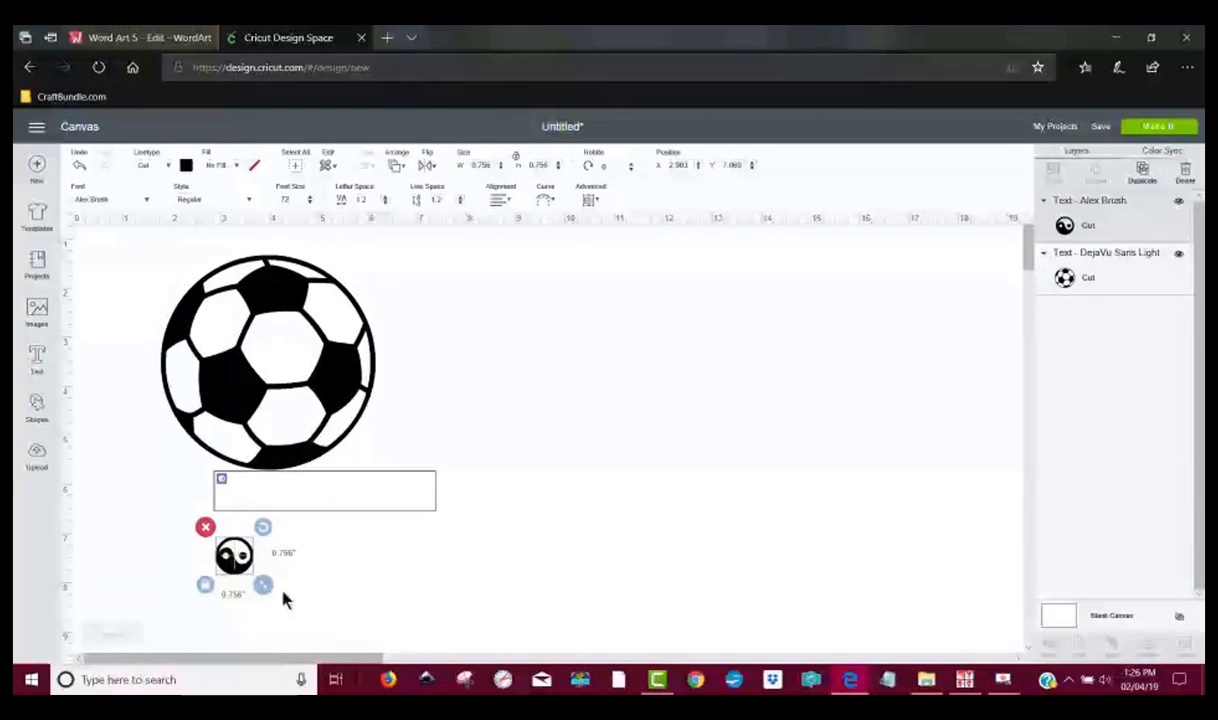
Move the Yin Yang symbol beside the soccer ball and enlarge it to about 4 inches wide.
{"action": "left_click_drag", "start_coordinate": [264, 586], "coordinate": [440, 655]}
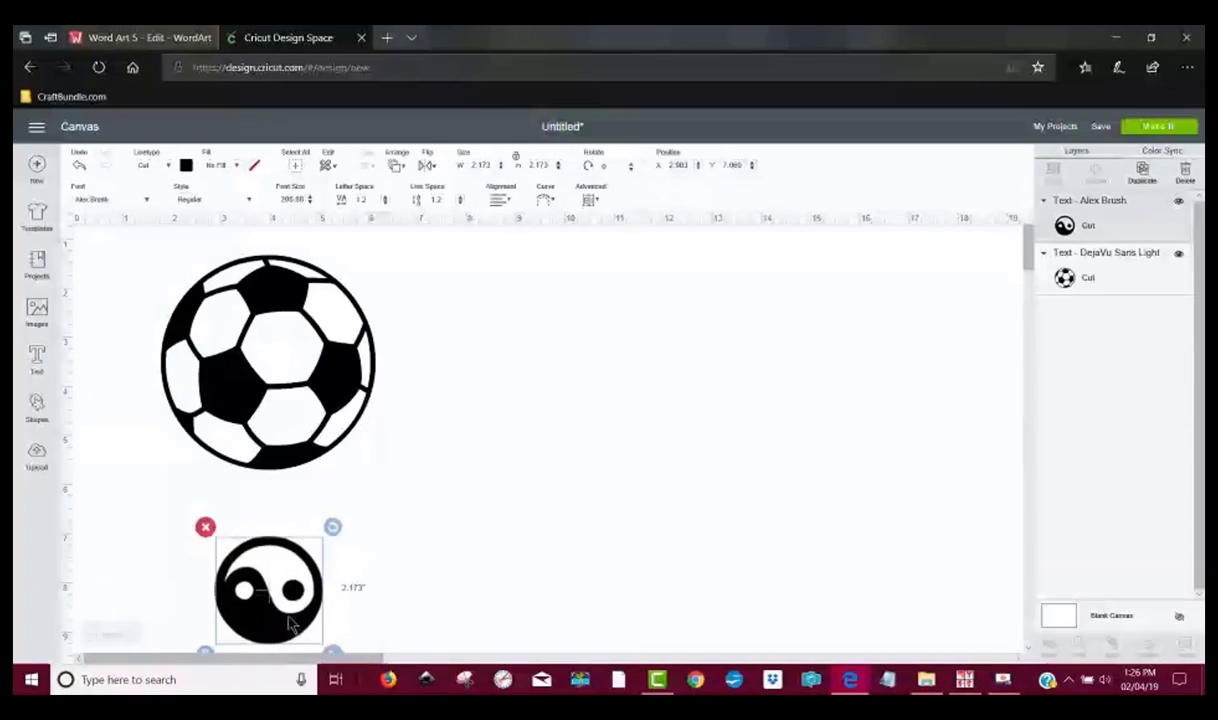
{"action": "left_click_drag", "start_coordinate": [272, 623], "coordinate": [575, 312]}
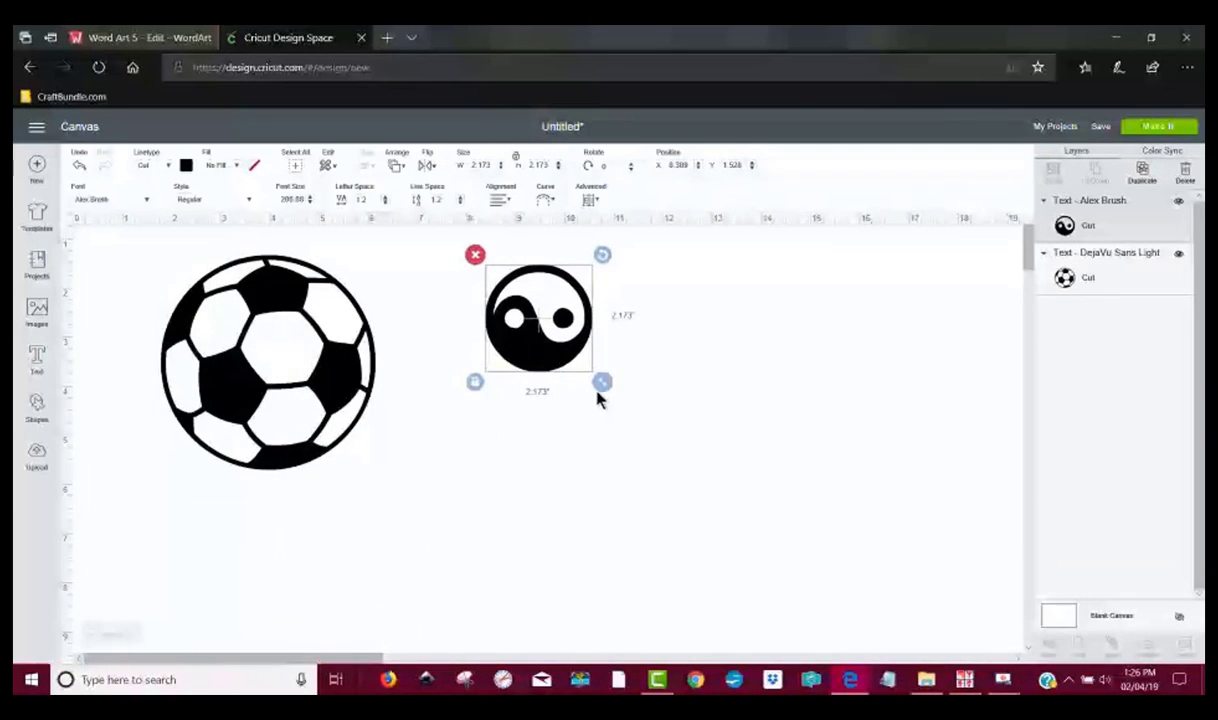
{"action": "left_click_drag", "start_coordinate": [601, 388], "coordinate": [697, 507]}
{"action": "left_click", "coordinate": [731, 508]}
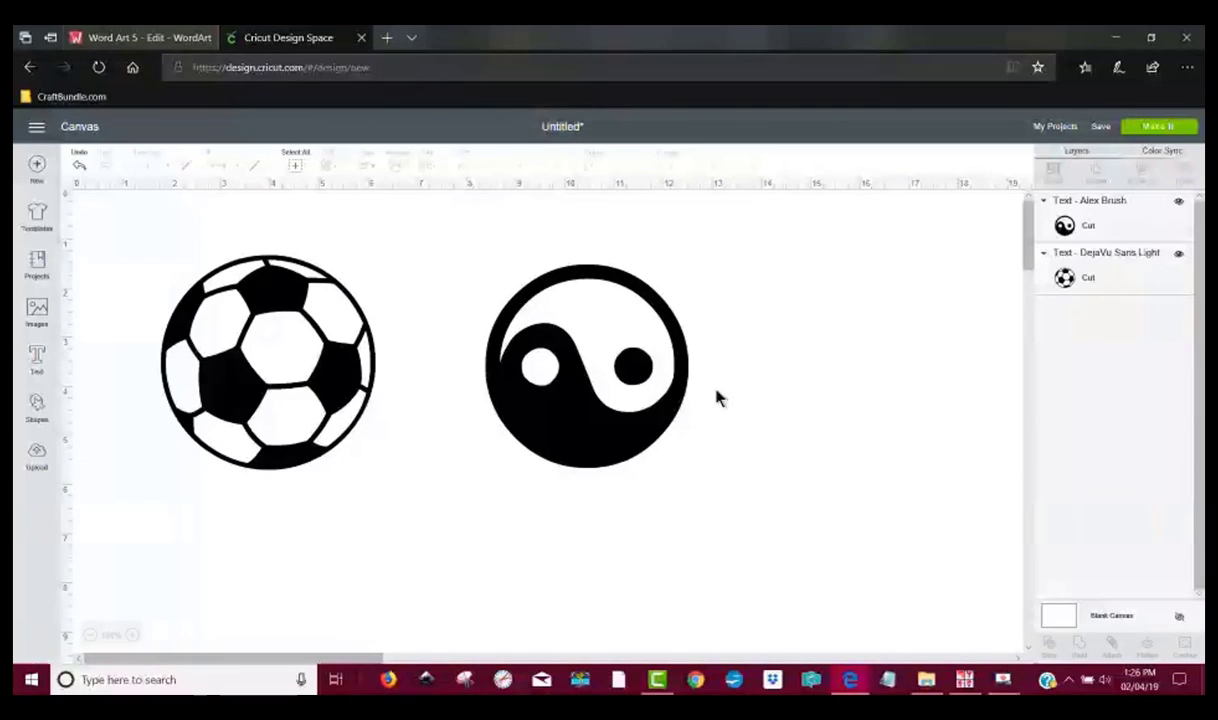
Delete the soccer ball text object from the canvas.
{"action": "left_click", "coordinate": [602, 473]}
{"action": "left_click", "coordinate": [343, 484]}
{"action": "left_click", "coordinate": [305, 427]}
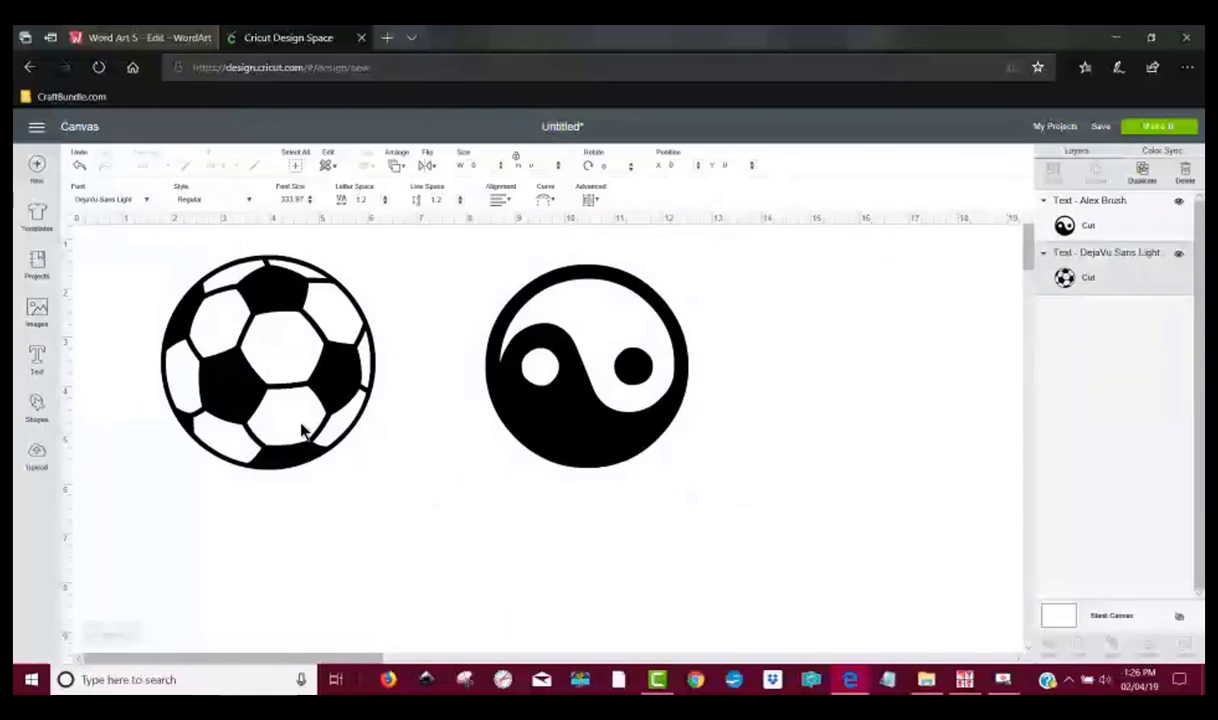
{"action": "left_click", "coordinate": [150, 246]}
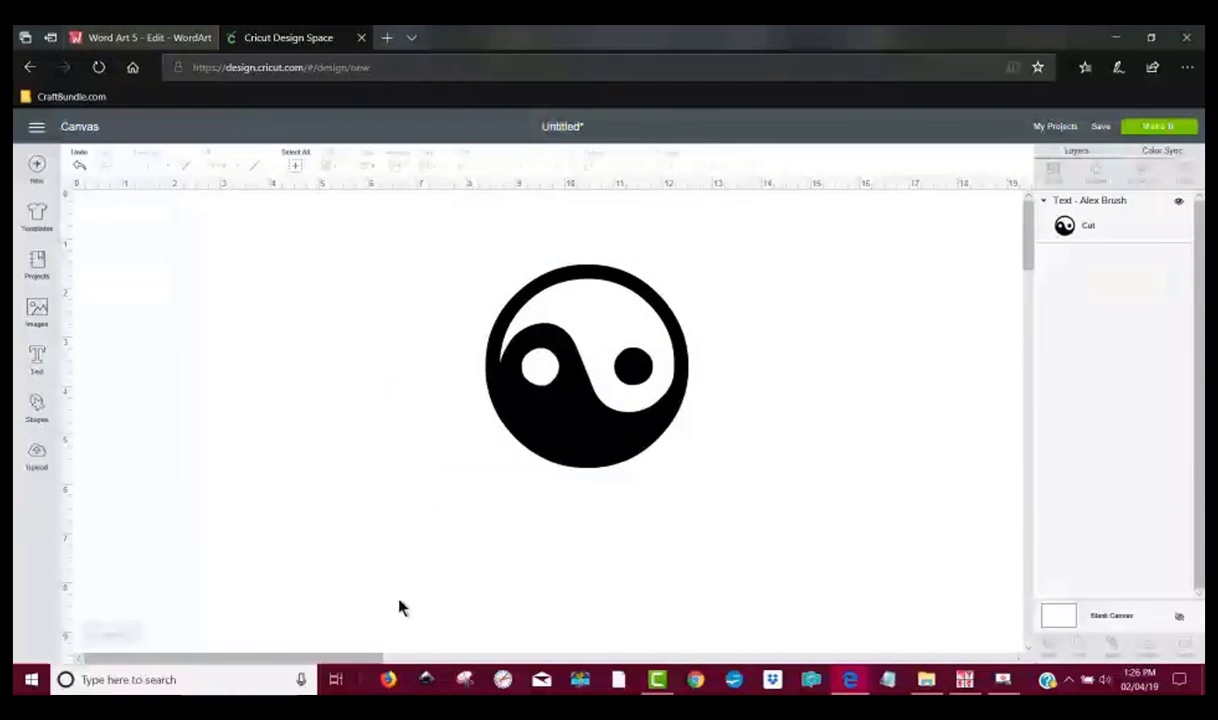
Capture a rectangular snip around the Yin Yang symbol with Snipping Tool.
{"action": "left_click", "coordinate": [466, 681]}
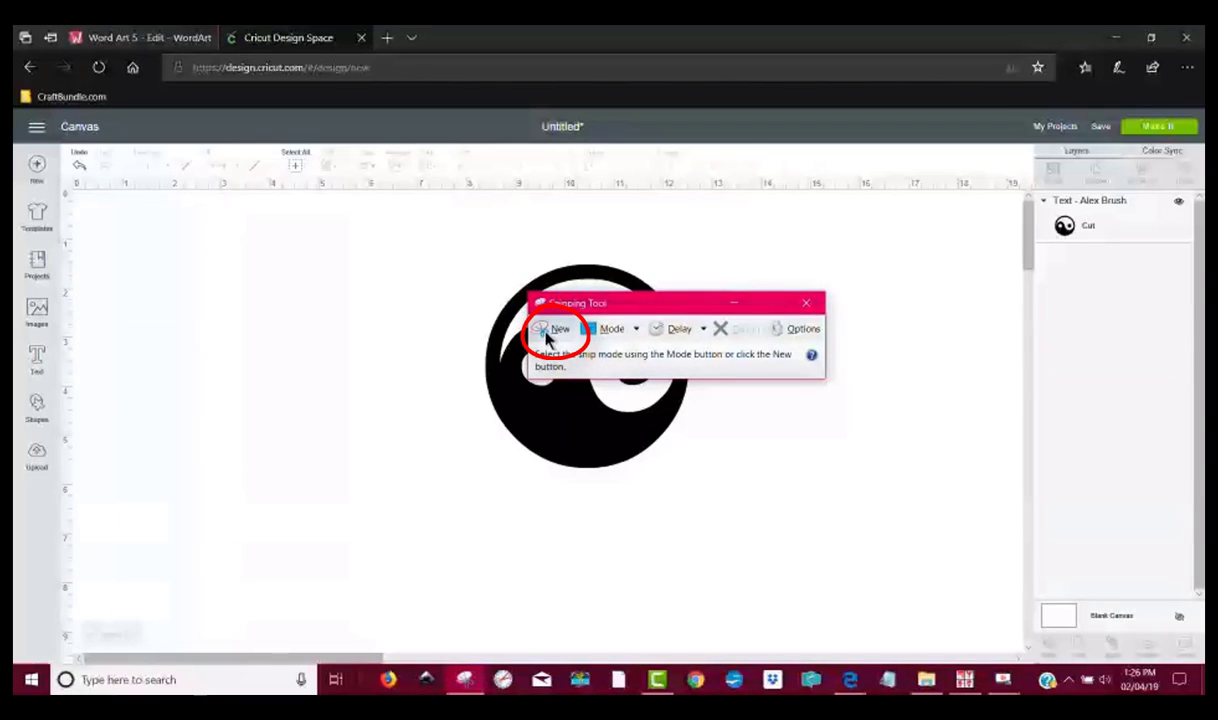
{"action": "left_click", "coordinate": [553, 331]}
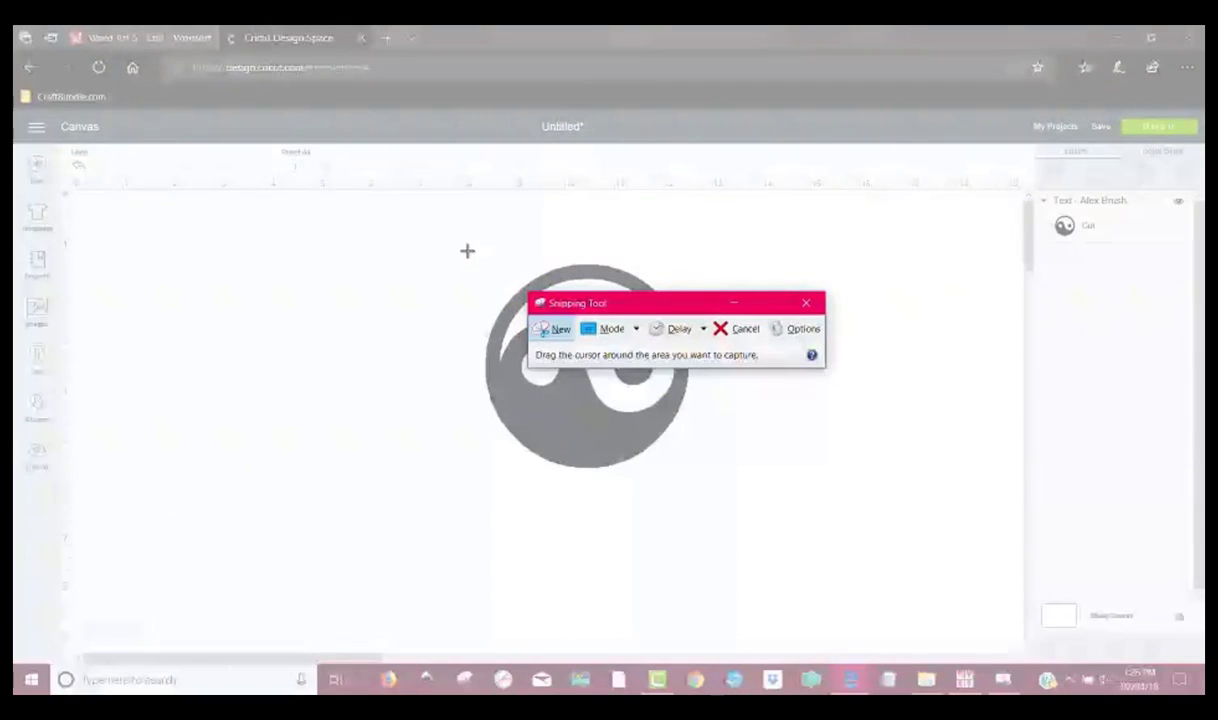
{"action": "left_click_drag", "start_coordinate": [449, 228], "coordinate": [702, 382]}
{"action": "left_click_drag", "start_coordinate": [736, 469], "coordinate": [720, 497]}
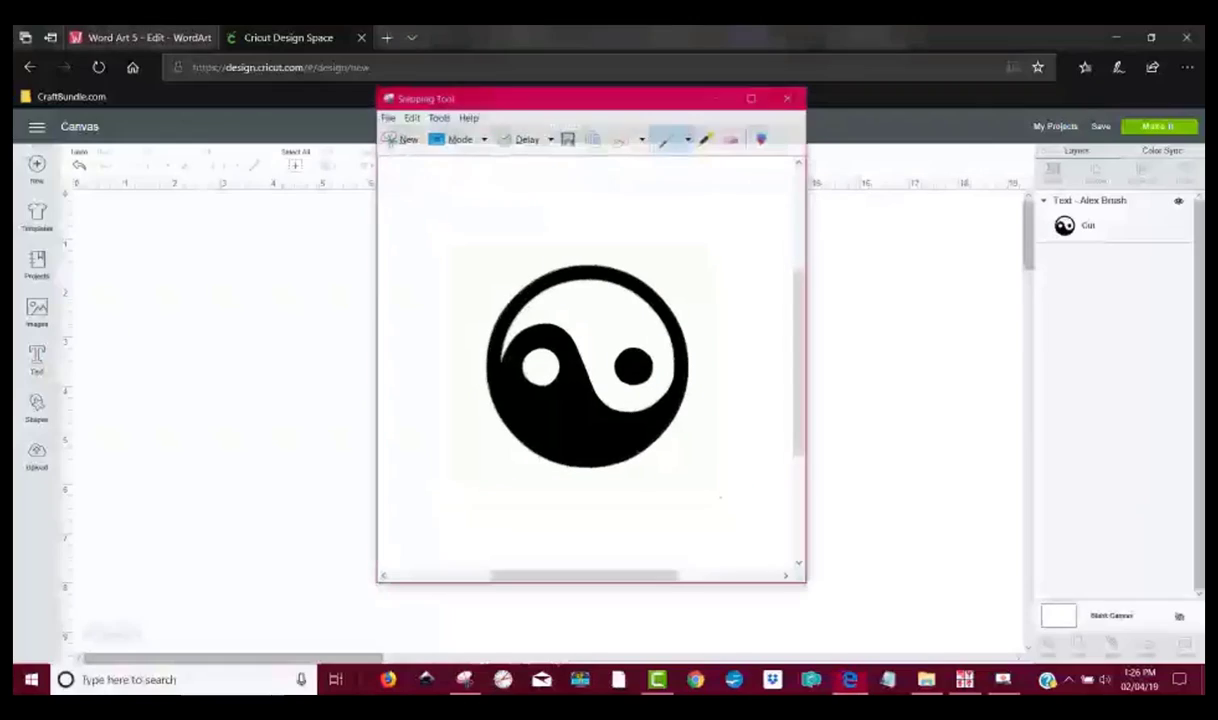
Save the snip to Downloads as a PNG file named yy and close Snipping Tool.
{"action": "left_click", "coordinate": [389, 117]}
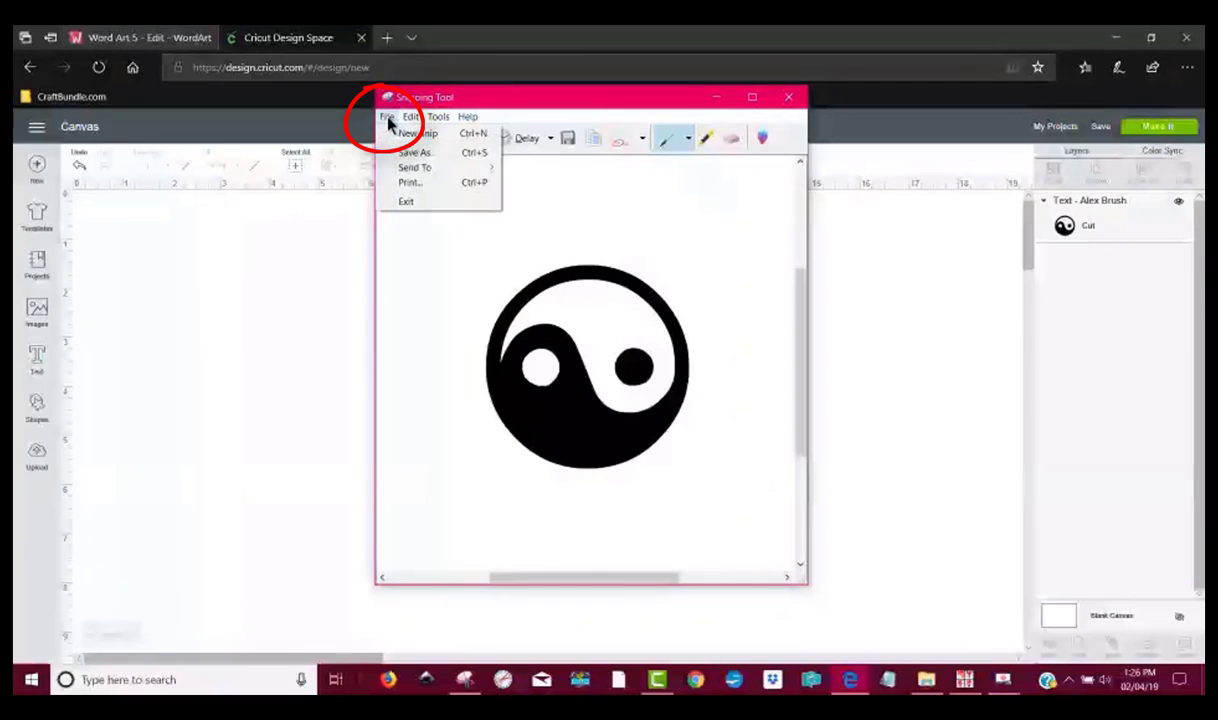
{"action": "left_click", "coordinate": [408, 152]}
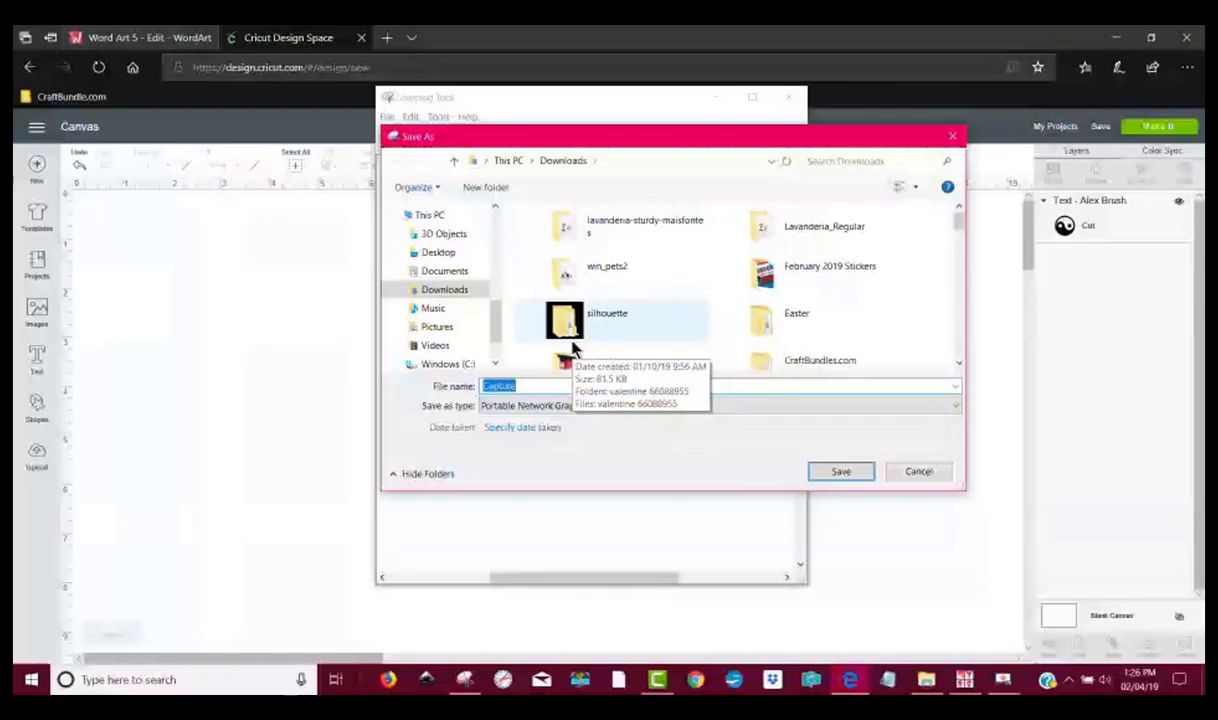
{"action": "type", "text": "yin"}
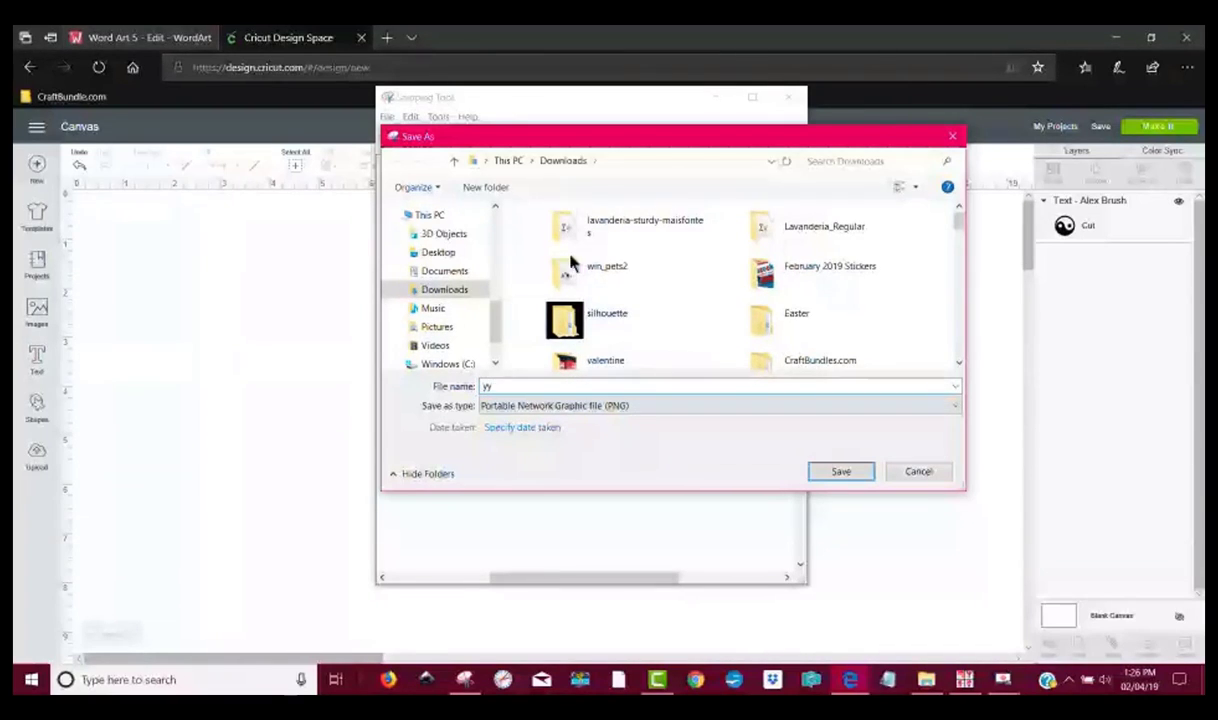
{"action": "left_click", "coordinate": [838, 475]}
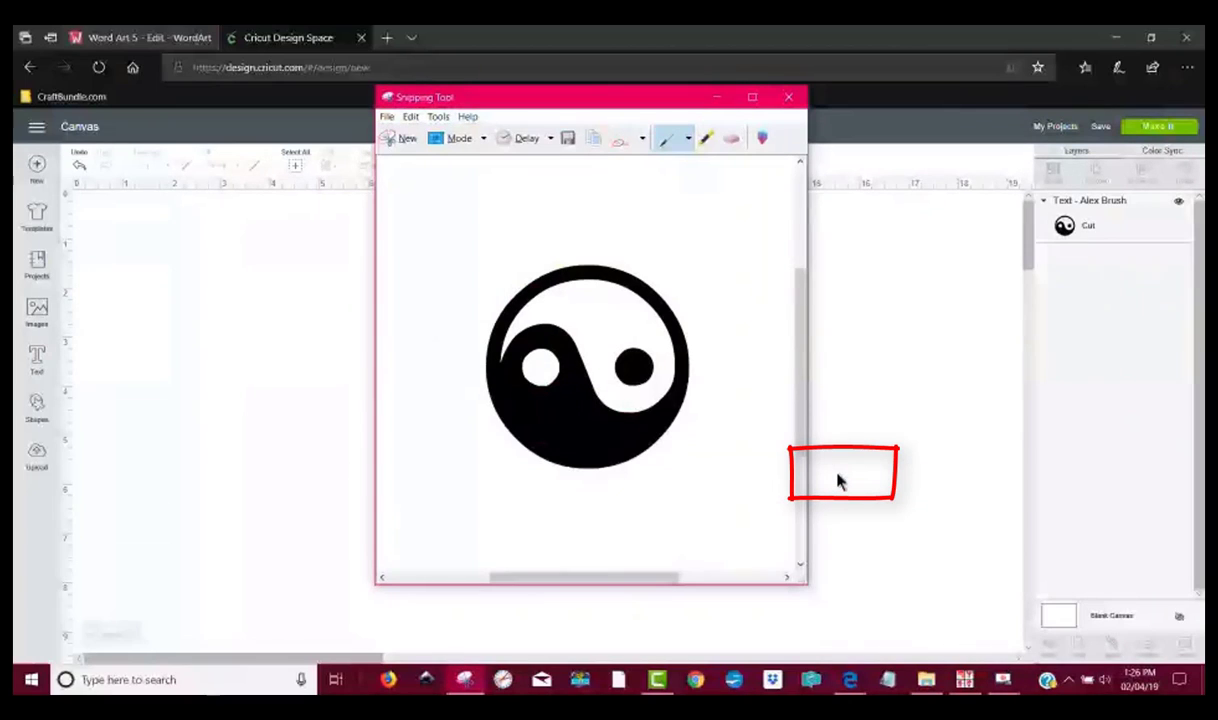
{"action": "left_click", "coordinate": [790, 98]}
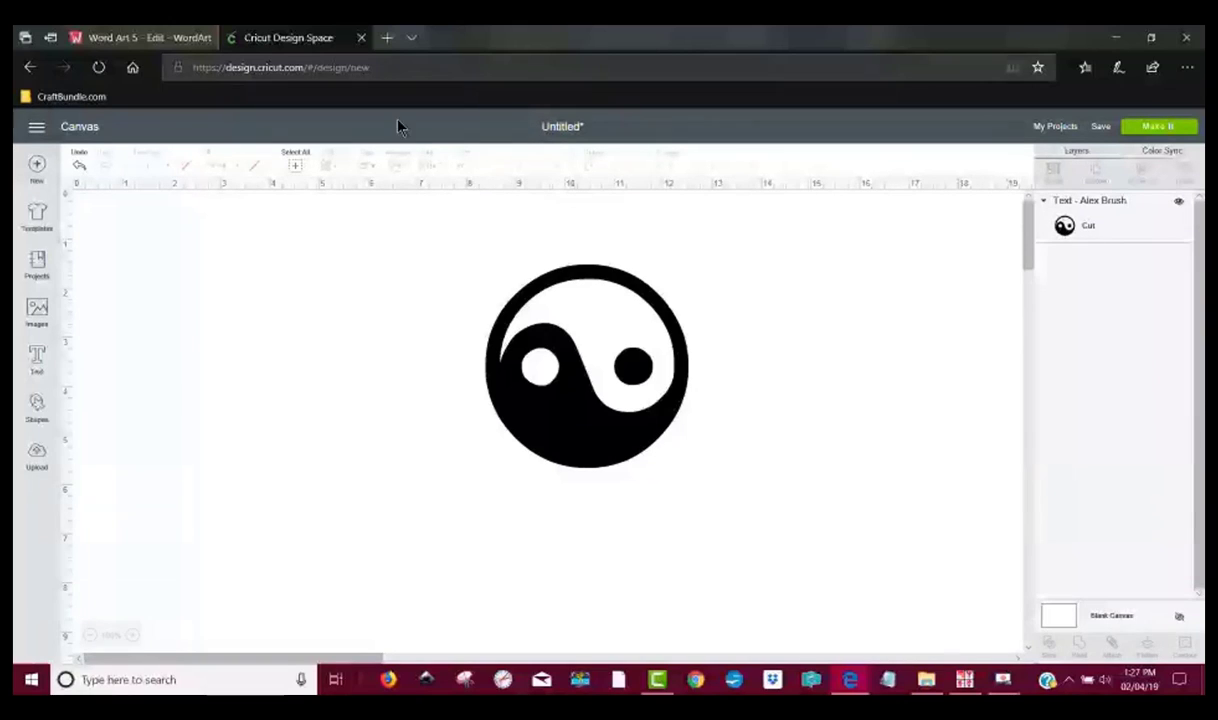
Switch to WordArt and load the yy PNG from Downloads as a custom shape image.
{"action": "left_click", "coordinate": [137, 41]}
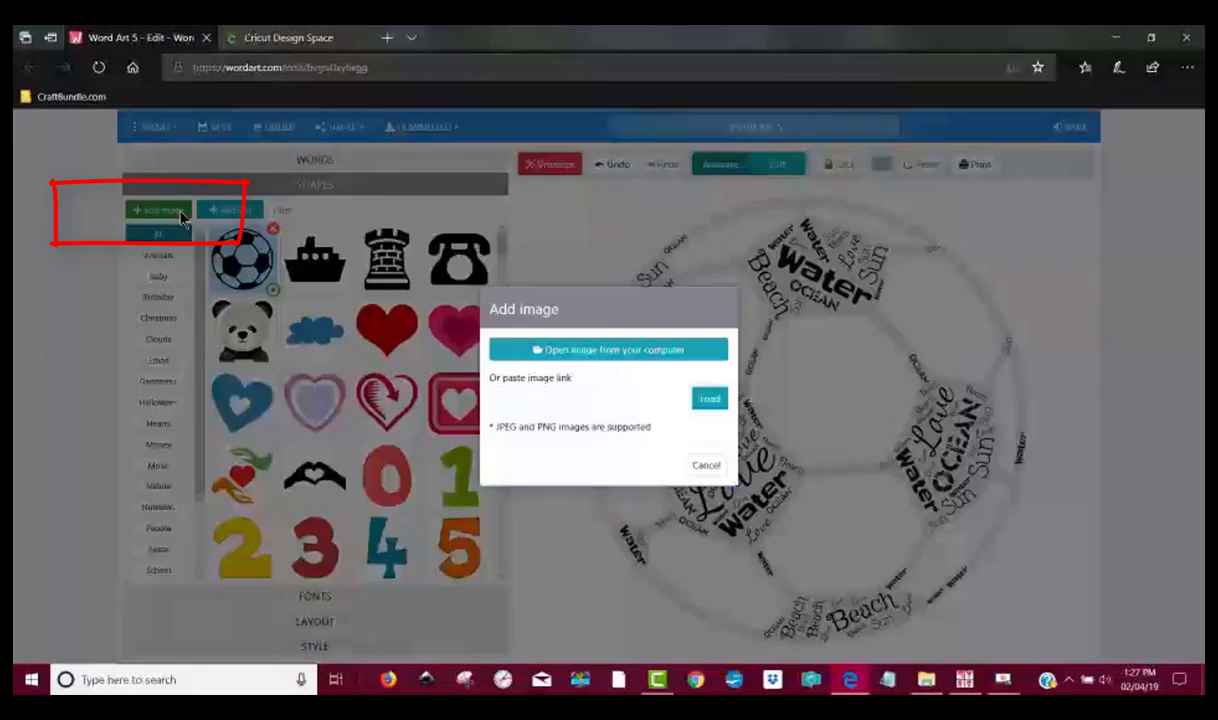
{"action": "left_click", "coordinate": [172, 209]}
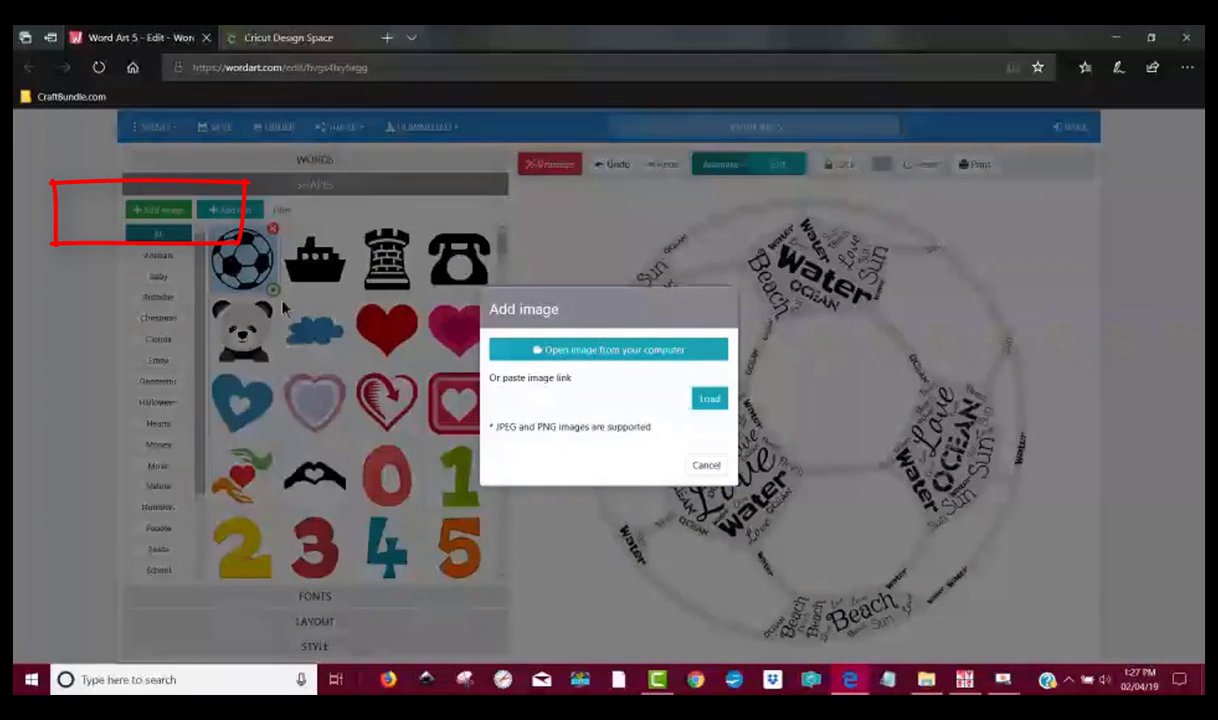
{"action": "left_click", "coordinate": [636, 351]}
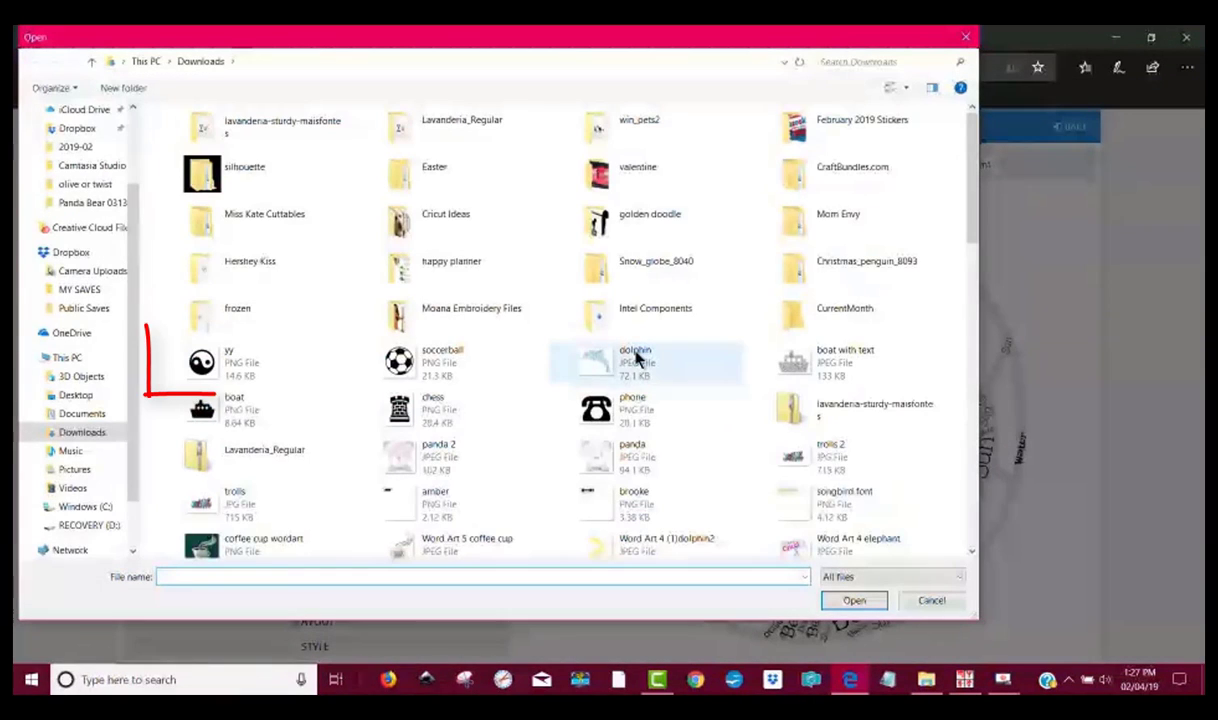
{"action": "left_click", "coordinate": [231, 360]}
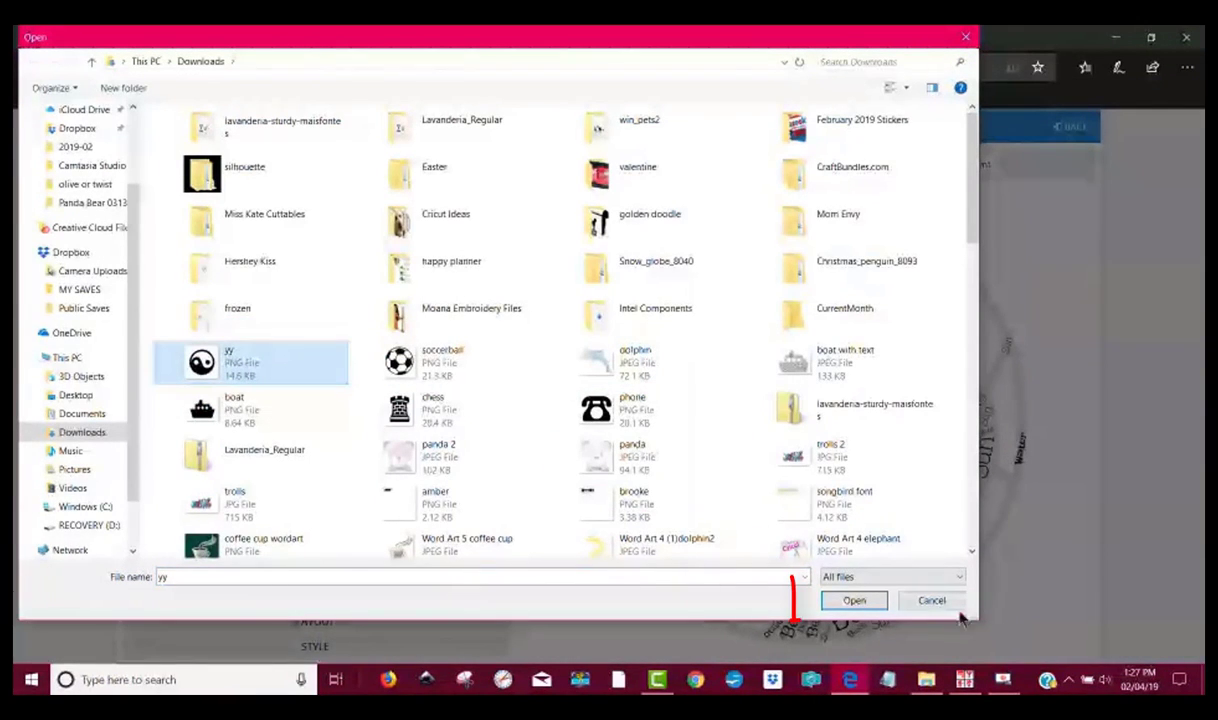
{"action": "left_click", "coordinate": [855, 600]}
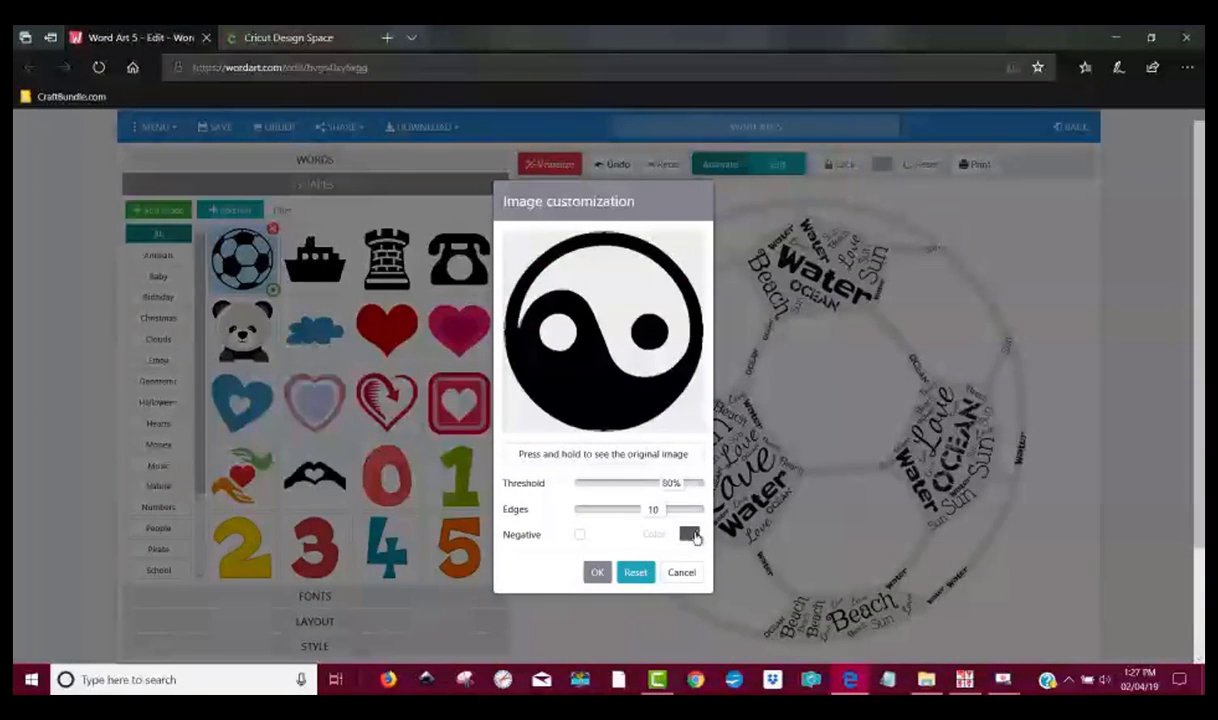
Preview the negative option, turn it back off, accept the image customization and visualize the word art in the Yin Yang shape.
{"action": "left_click", "coordinate": [580, 535]}
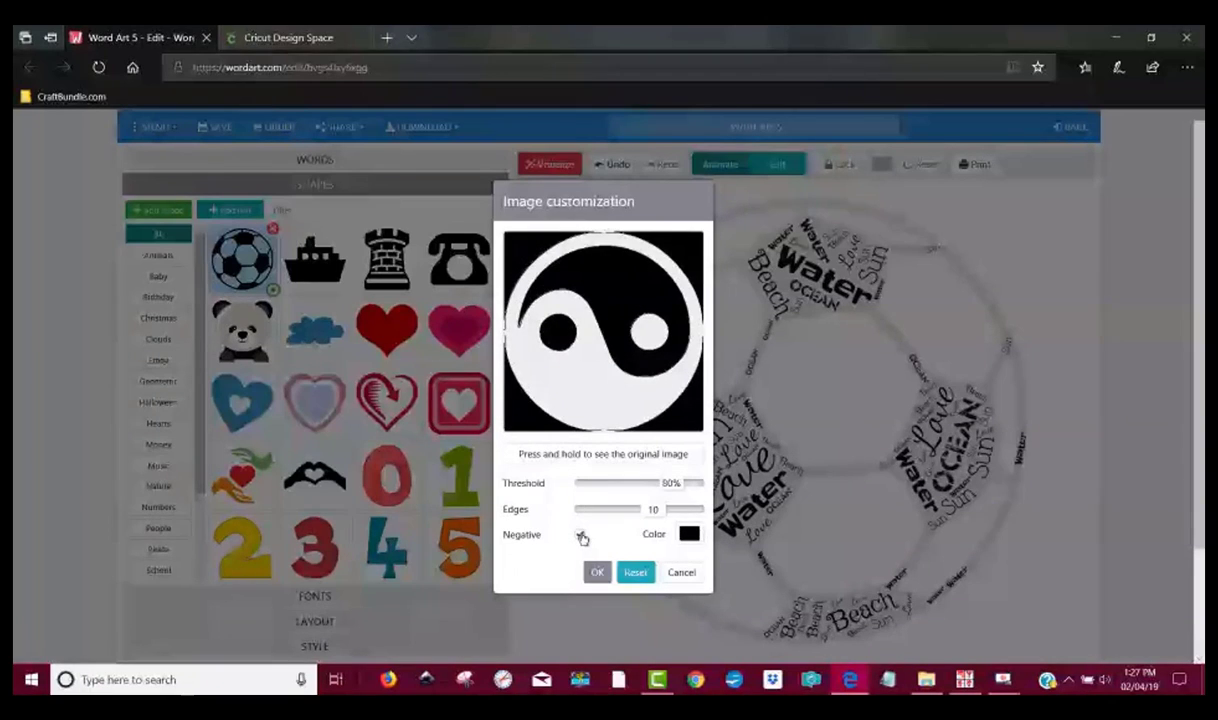
{"action": "left_click", "coordinate": [581, 537]}
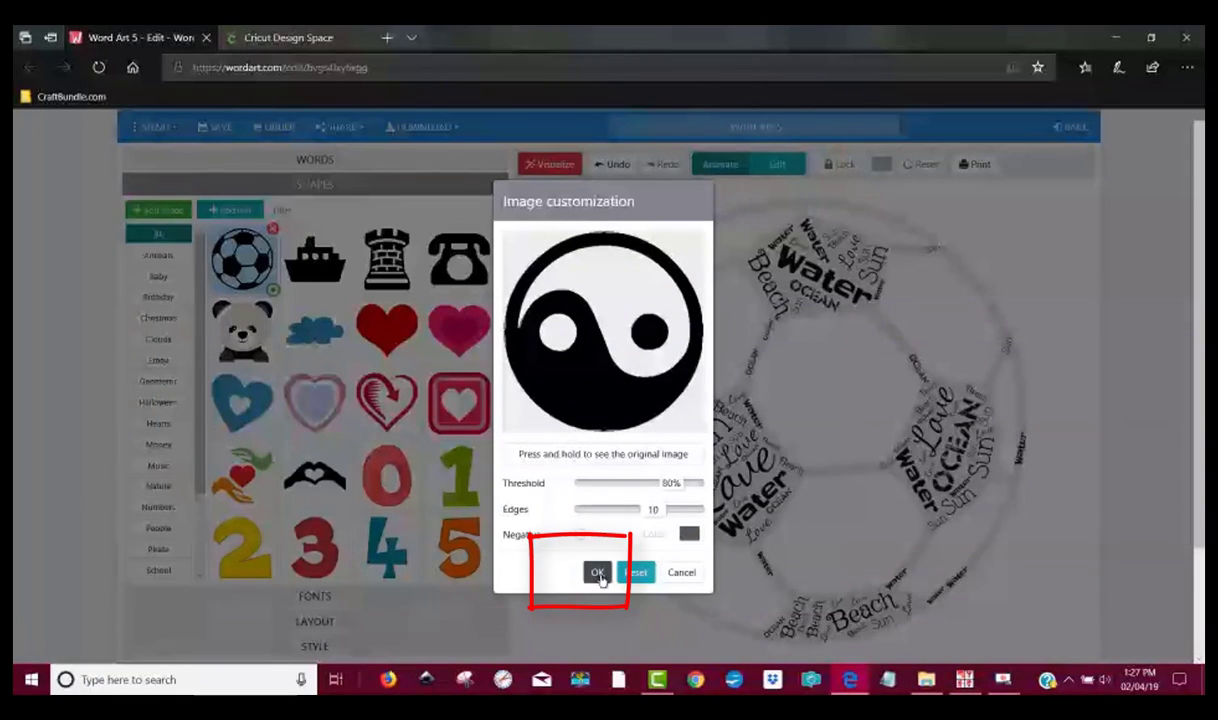
{"action": "left_click", "coordinate": [598, 575]}
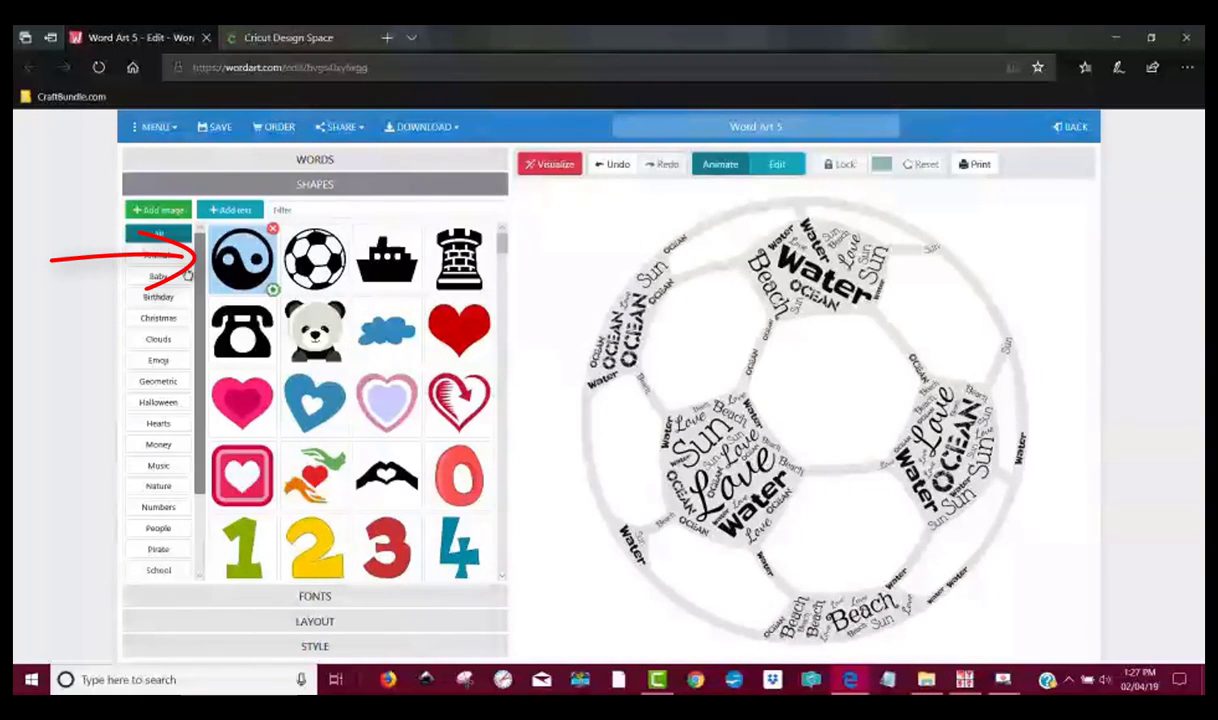
{"action": "left_click", "coordinate": [556, 167]}
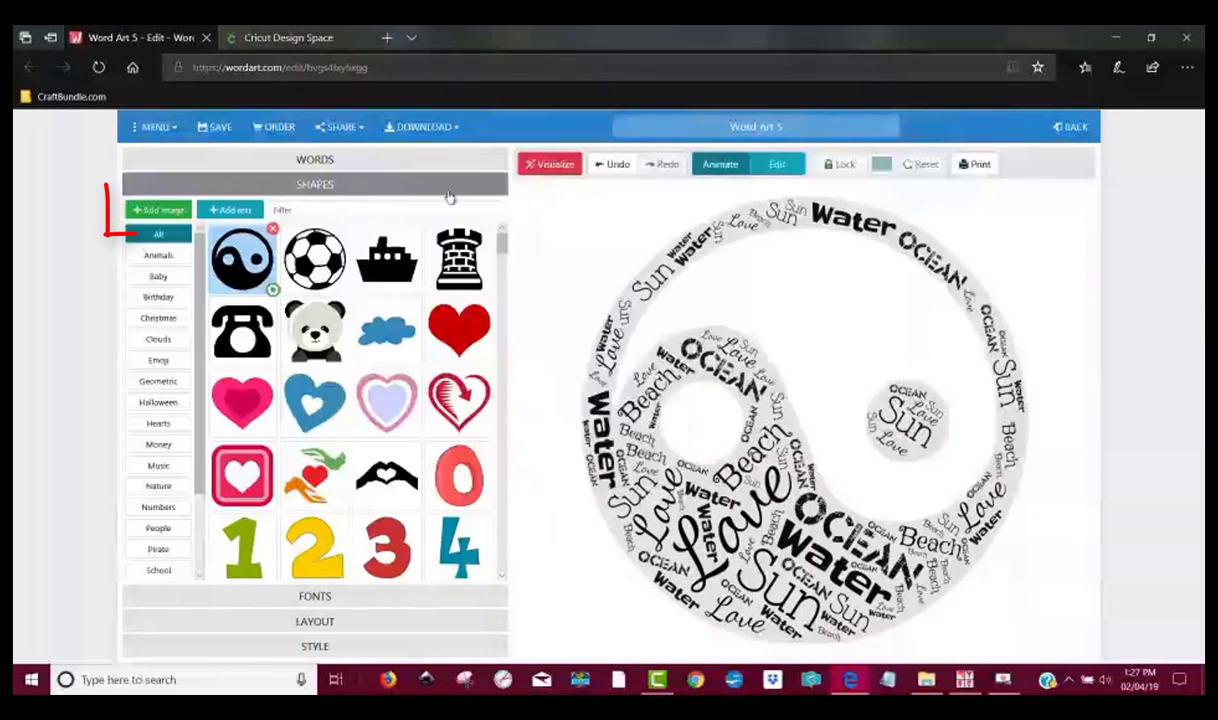
Load the cricut image from the Desktop as a custom shape and accept its default image customization.
{"action": "left_click", "coordinate": [146, 211]}
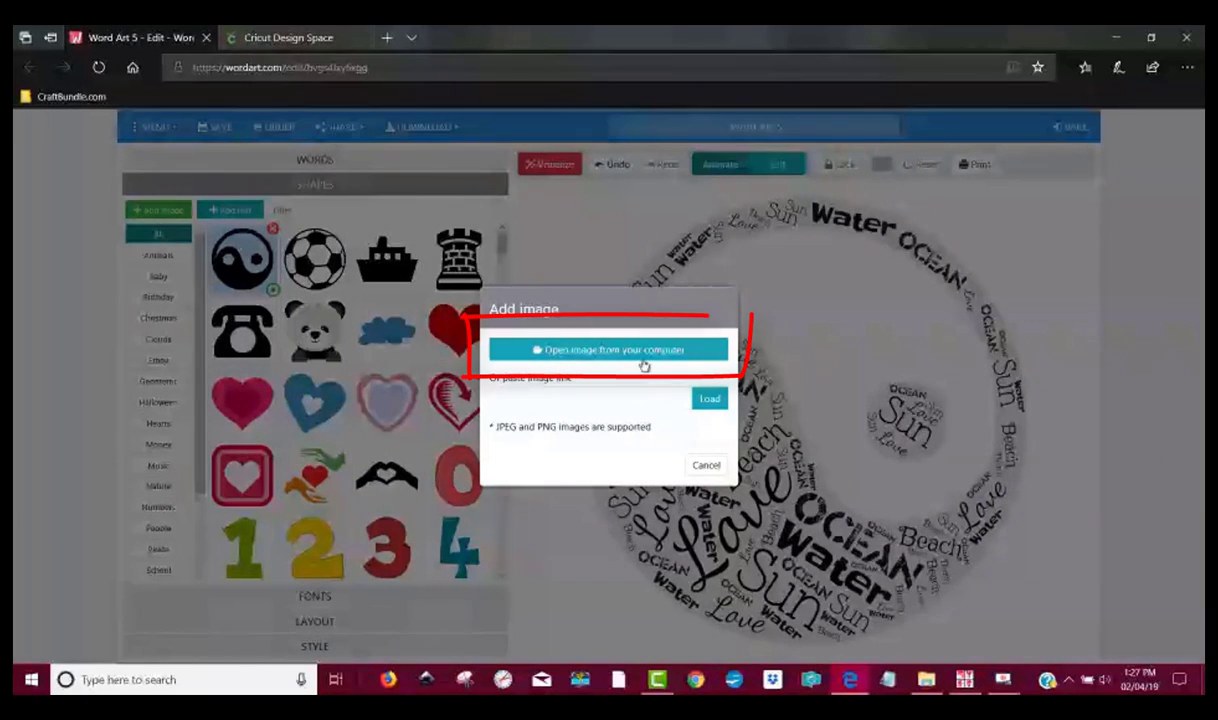
{"action": "left_click", "coordinate": [645, 352]}
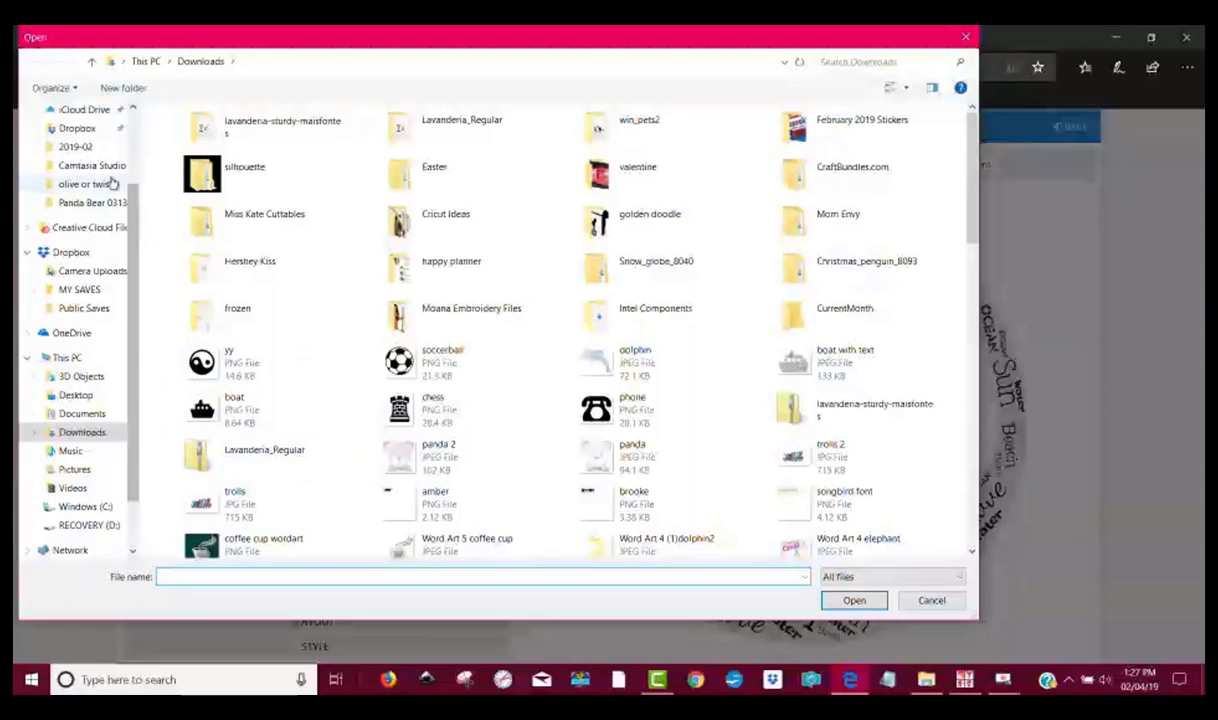
{"action": "left_click", "coordinate": [76, 395]}
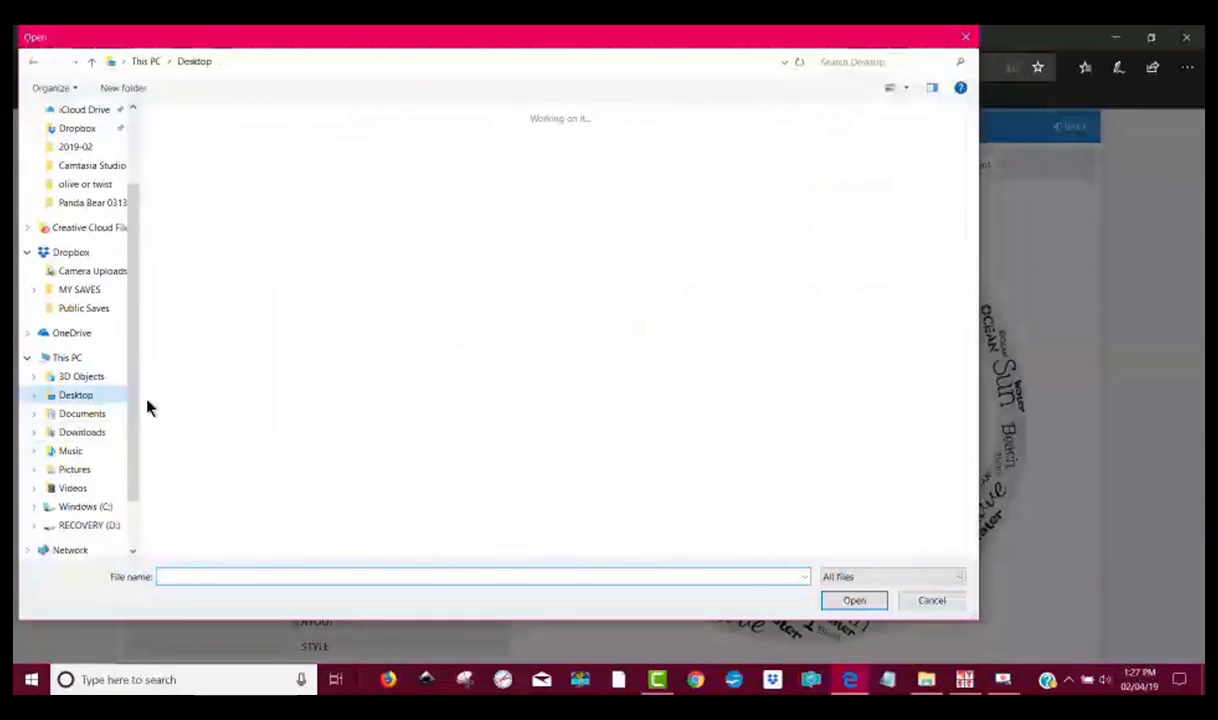
{"action": "scroll", "coordinate": [600, 300], "scroll_direction": "down", "scroll_amount": 2}
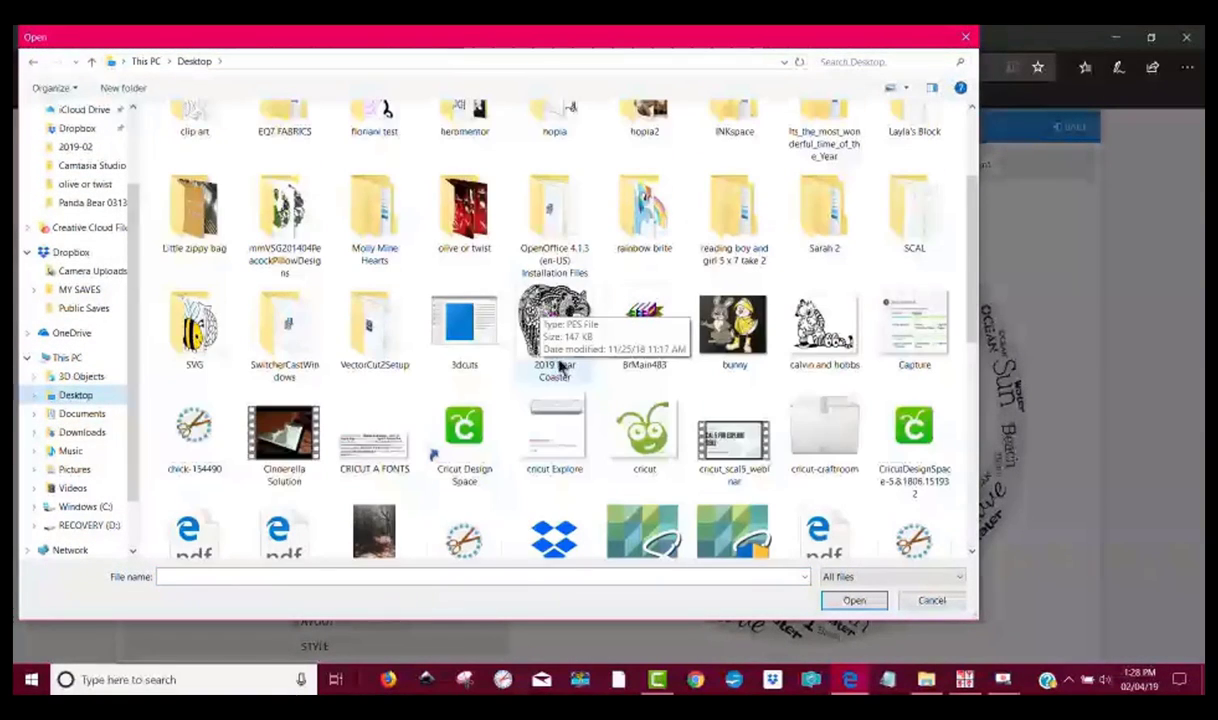
{"action": "left_click", "coordinate": [644, 432]}
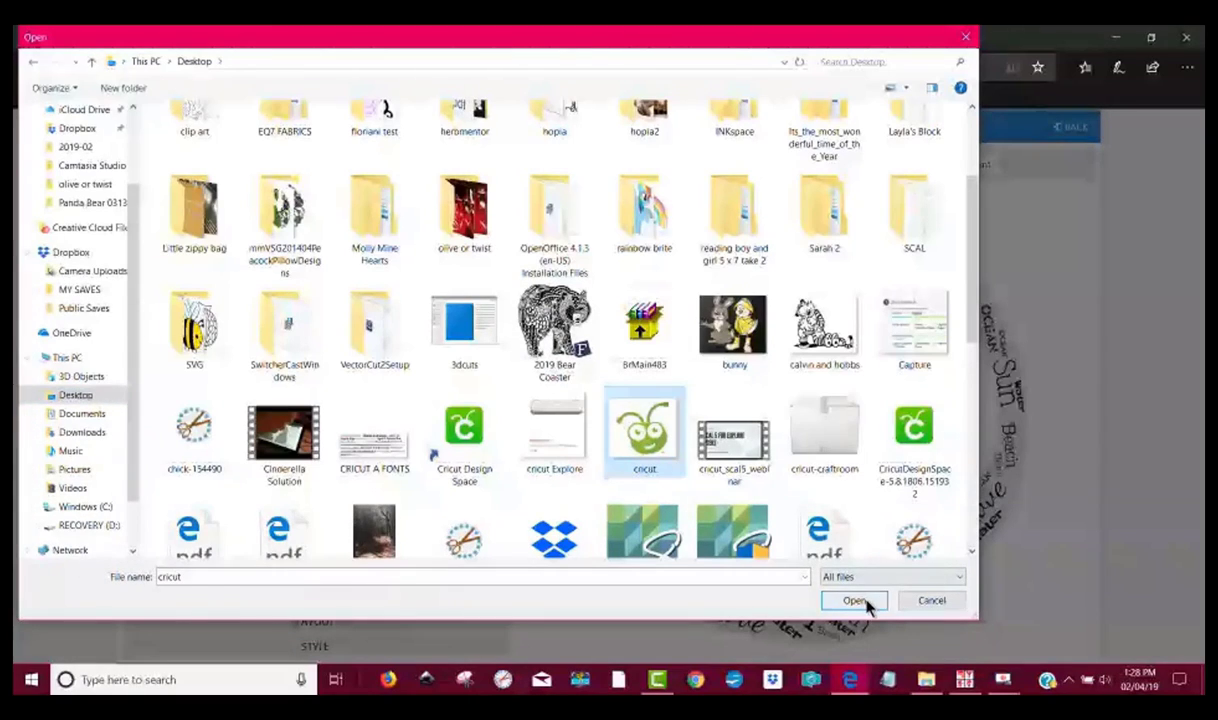
{"action": "left_click", "coordinate": [853, 600]}
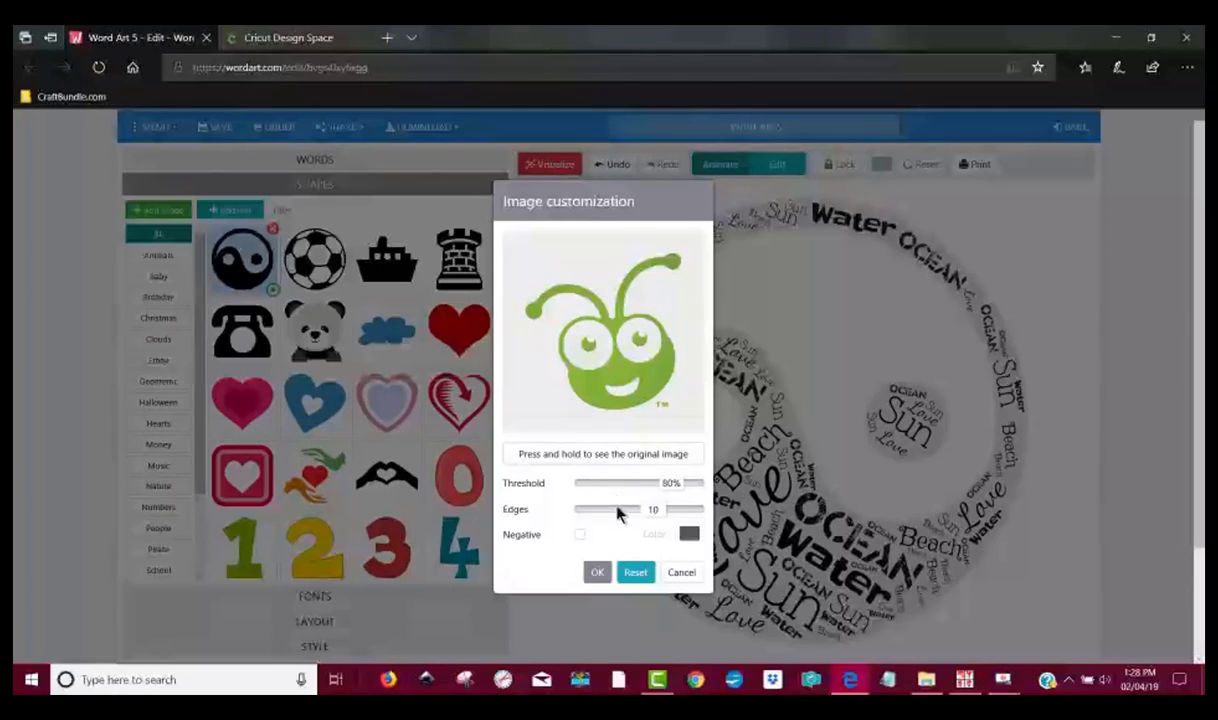
{"action": "left_click", "coordinate": [597, 573]}
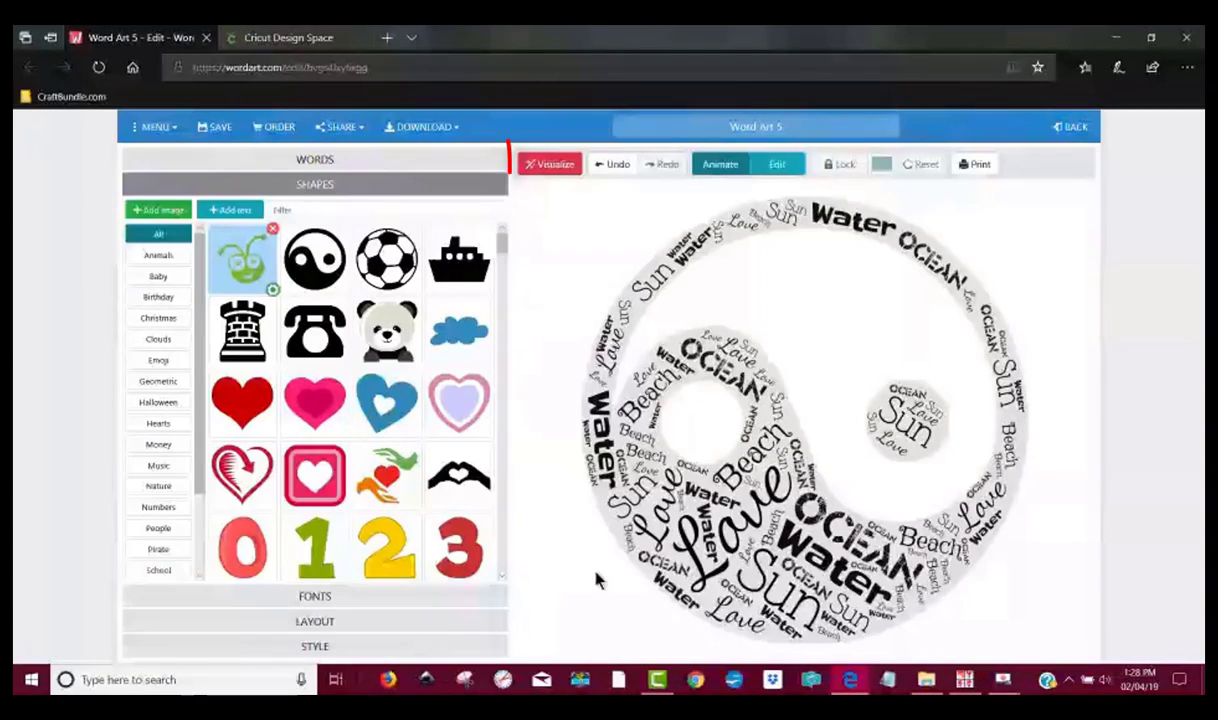
Visualize the word art in the custom cricut image shape.
{"action": "left_click", "coordinate": [549, 166]}
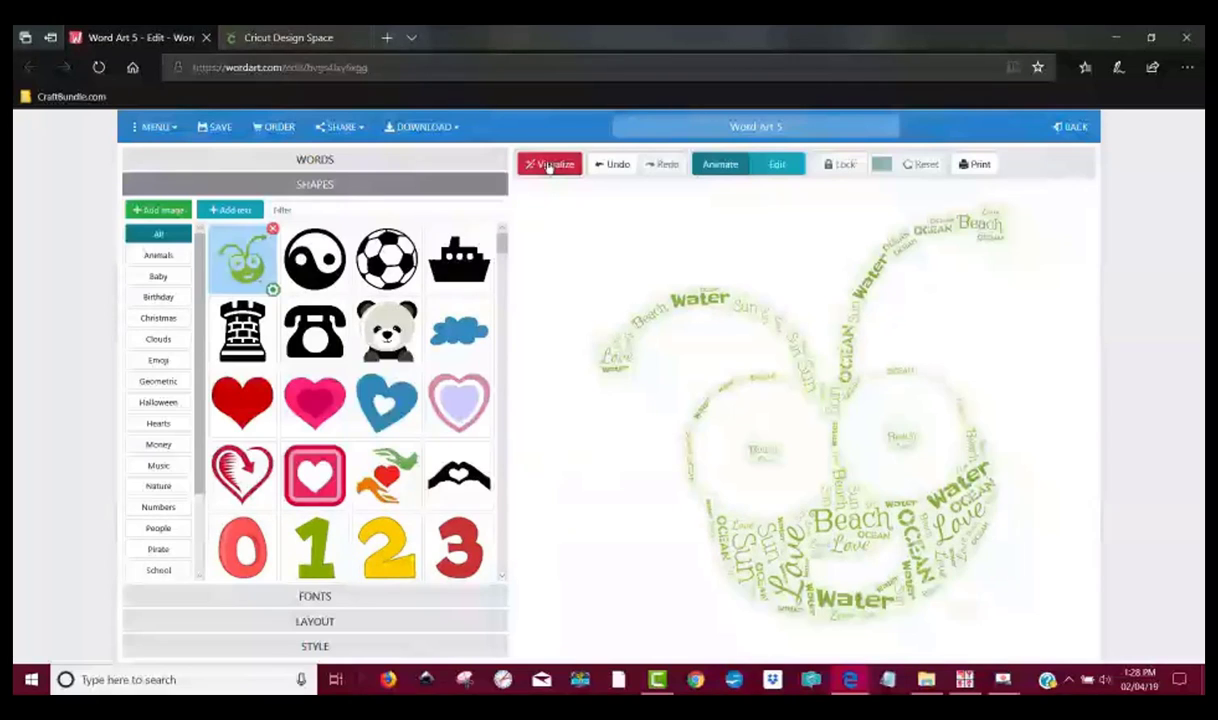
Switch to BabelMap and browse the character grid from Miscellaneous Symbols through Dingbats, arrows and mathematical operators for other usable symbols.
{"action": "left_click", "coordinate": [965, 680]}
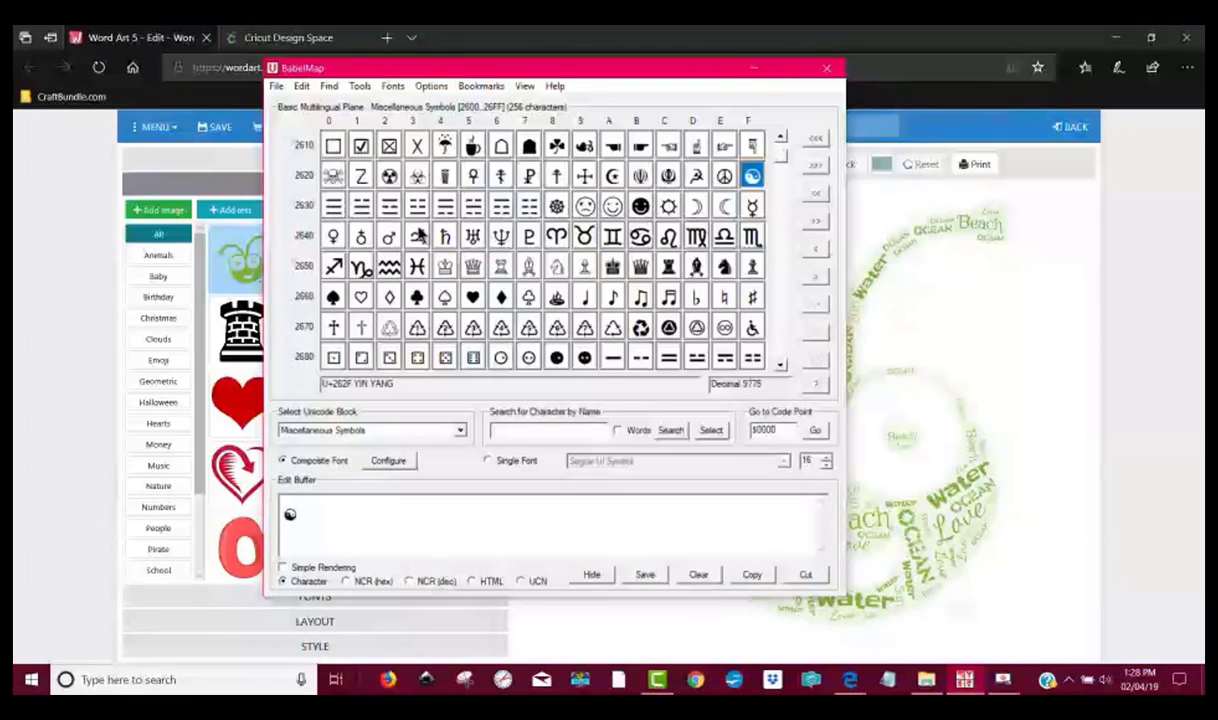
{"action": "left_click", "coordinate": [782, 365]}
{"action": "left_click", "coordinate": [782, 365]}
{"action": "left_click", "coordinate": [782, 365]}
{"action": "left_click", "coordinate": [782, 365]}
{"action": "left_click", "coordinate": [782, 365]}
{"action": "left_click", "coordinate": [782, 365]}
{"action": "left_click", "coordinate": [782, 365]}
{"action": "left_click", "coordinate": [782, 365]}
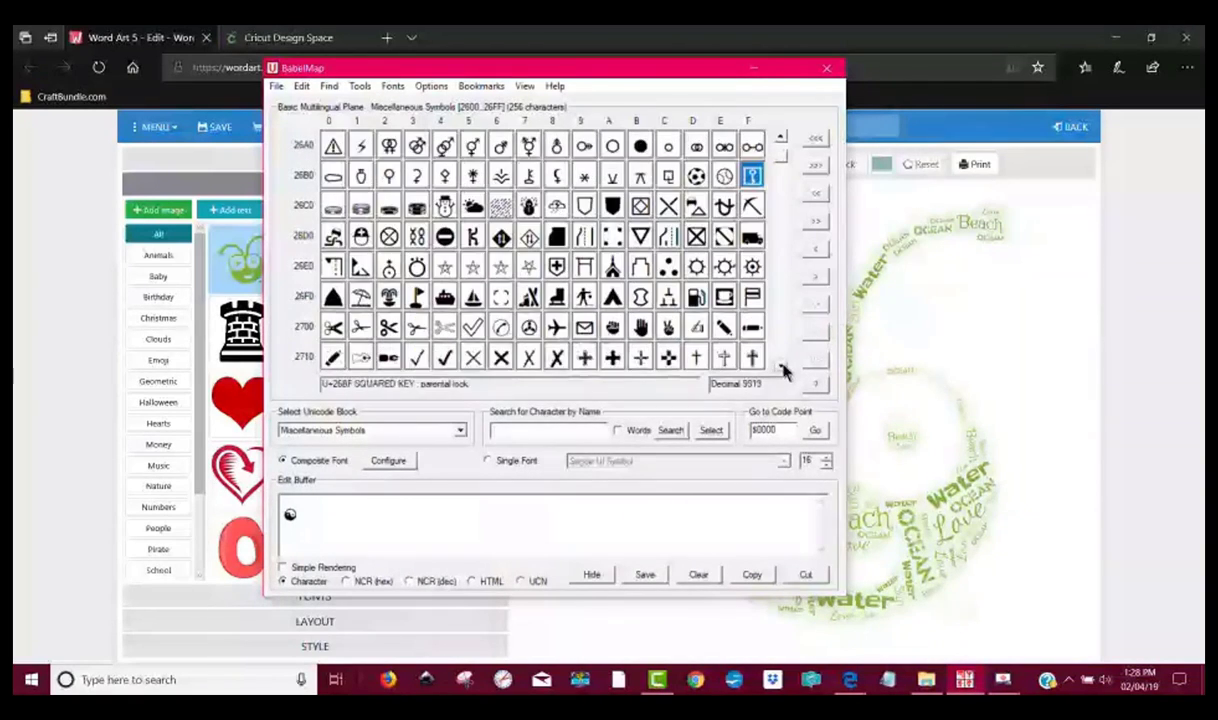
{"action": "left_click", "coordinate": [782, 365]}
{"action": "left_click", "coordinate": [782, 365]}
{"action": "left_click", "coordinate": [782, 365]}
{"action": "left_click", "coordinate": [782, 365]}
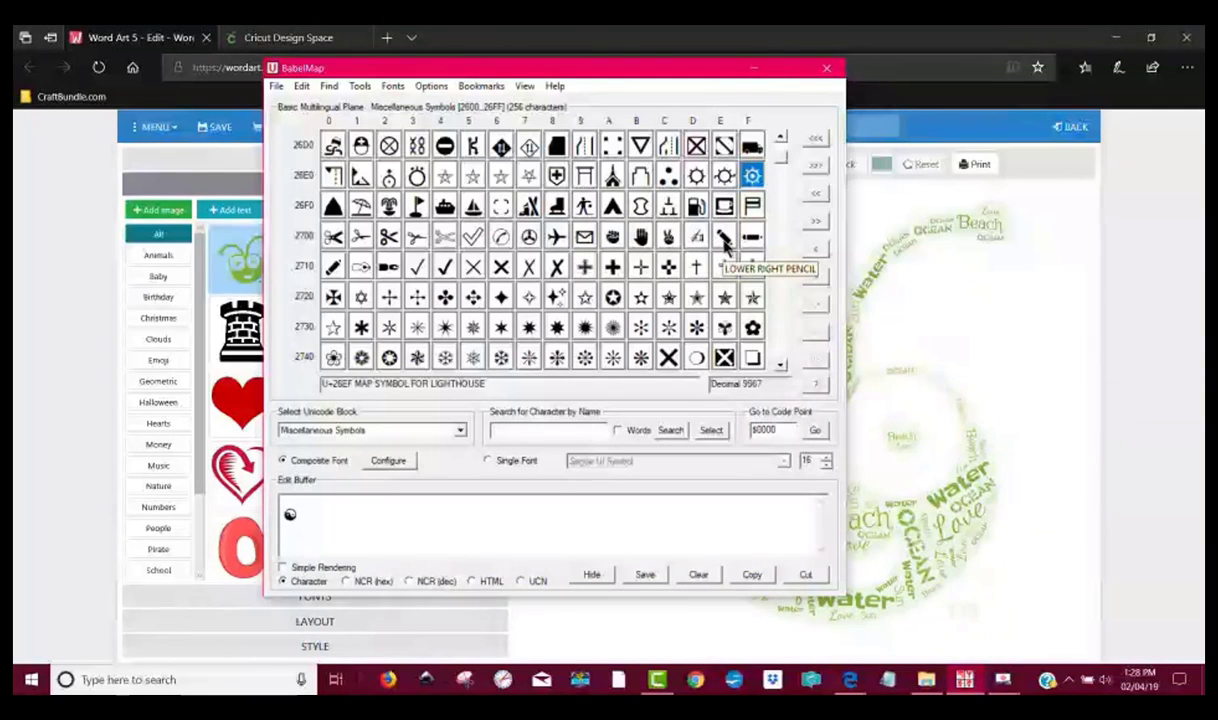
{"action": "left_click", "coordinate": [781, 368]}
{"action": "left_click", "coordinate": [781, 368]}
{"action": "left_click", "coordinate": [781, 368]}
{"action": "left_click", "coordinate": [781, 368]}
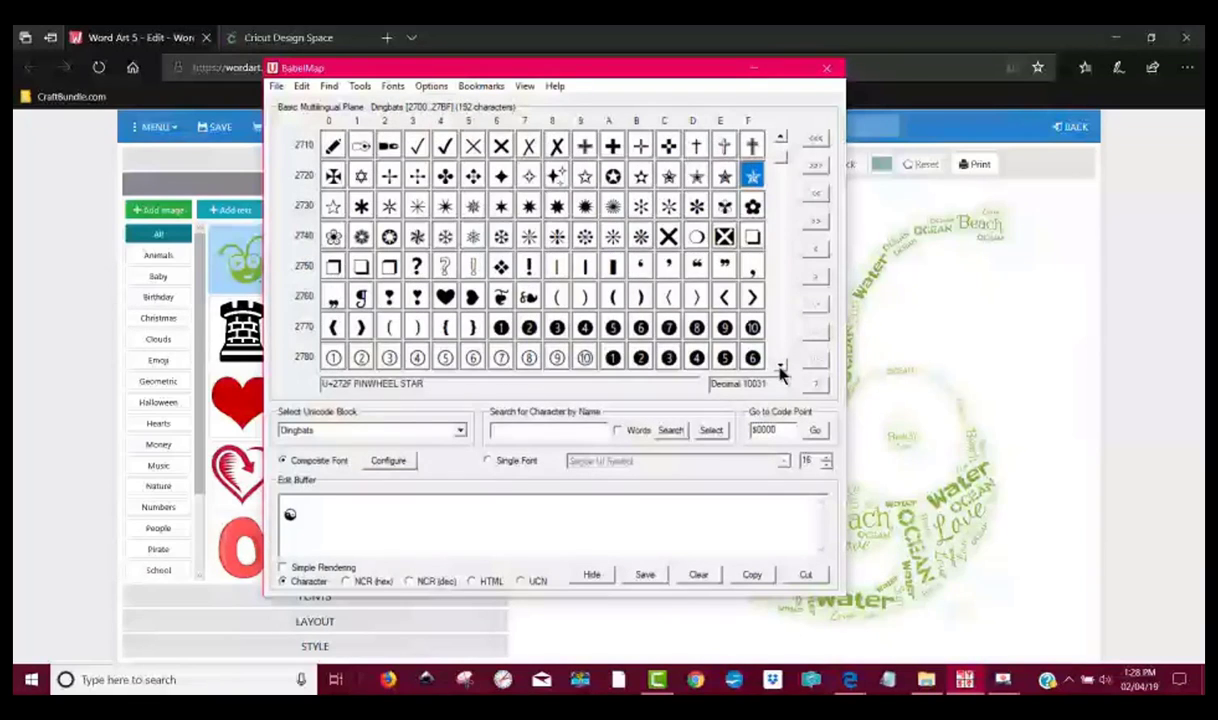
{"action": "left_click", "coordinate": [781, 368]}
{"action": "left_click", "coordinate": [781, 368]}
{"action": "left_click", "coordinate": [781, 368]}
{"action": "left_click", "coordinate": [781, 368]}
{"action": "left_click", "coordinate": [781, 368]}
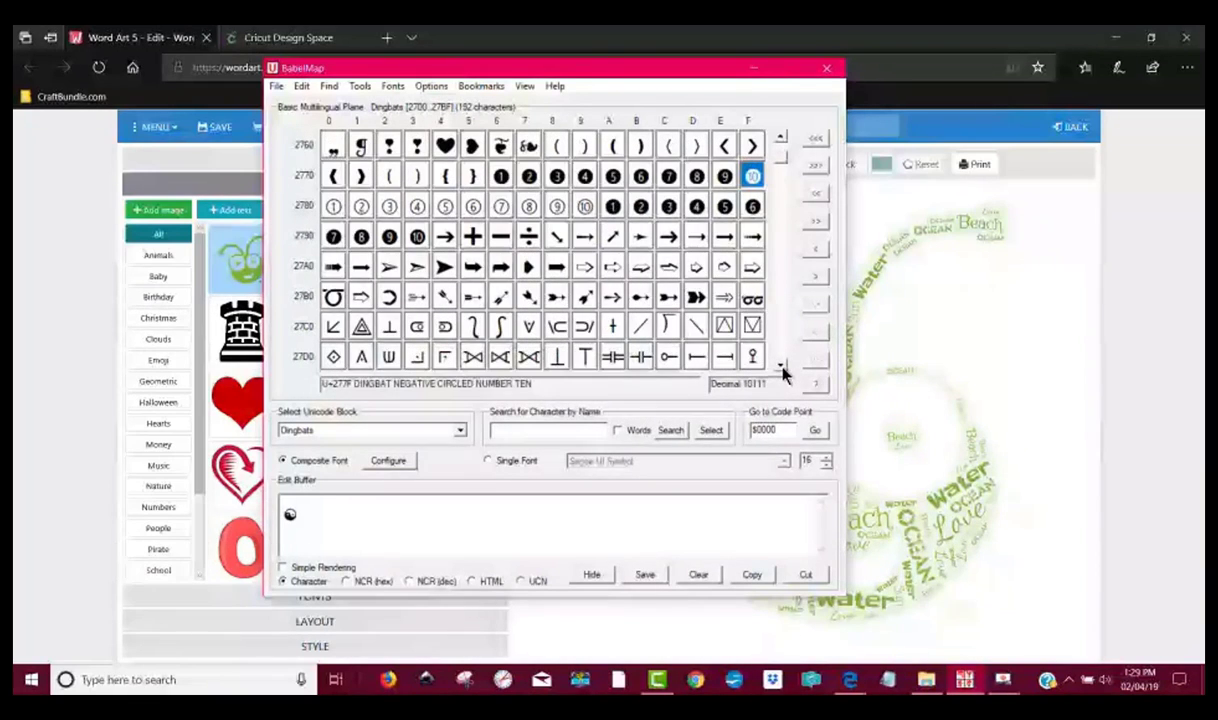
{"action": "left_click", "coordinate": [781, 368]}
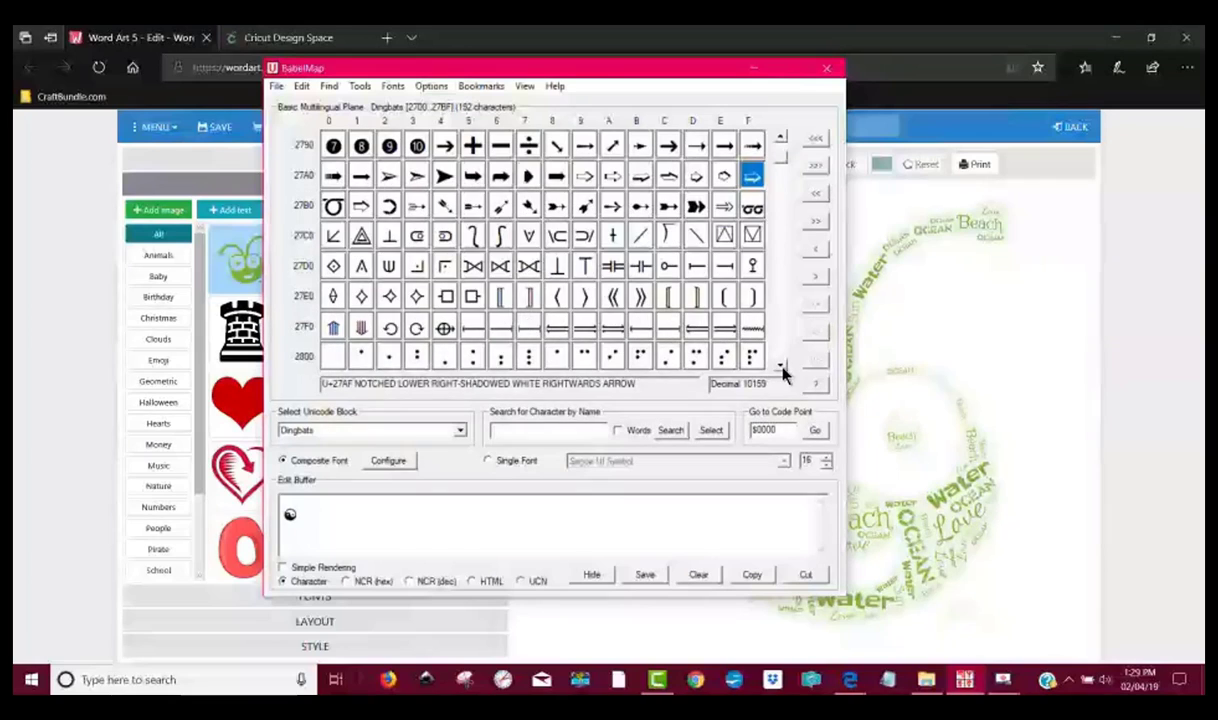
{"action": "left_click", "coordinate": [781, 368]}
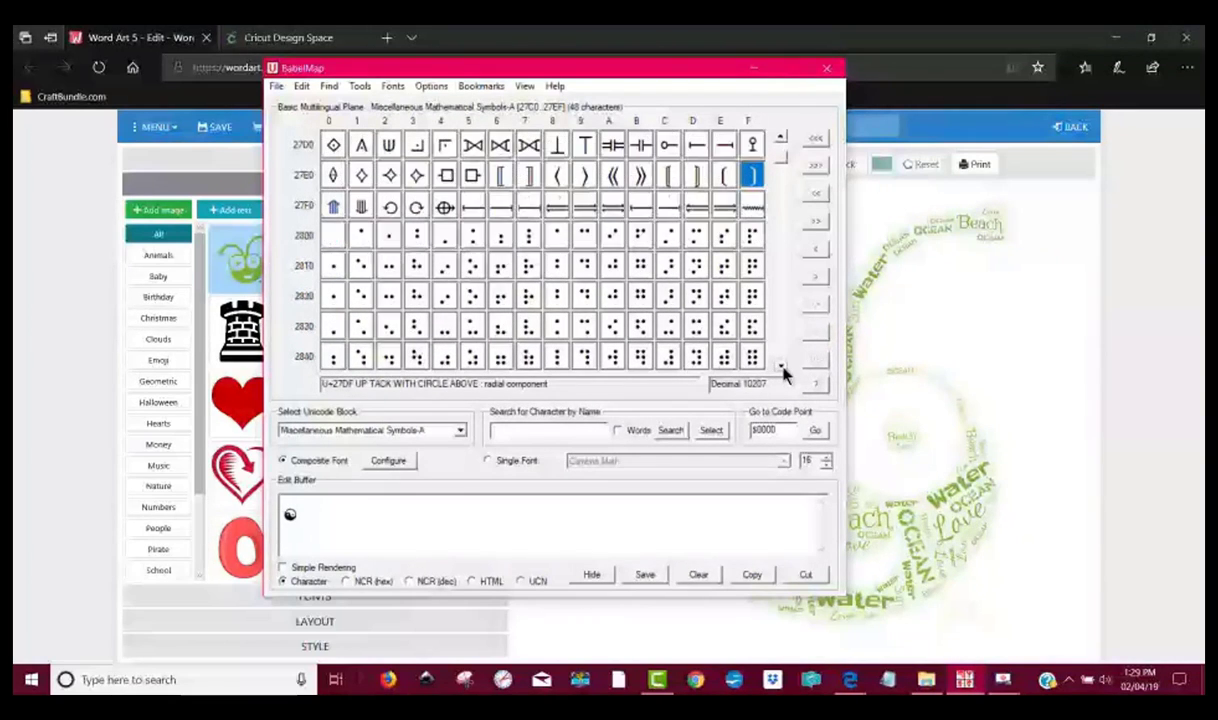
{"action": "left_click", "coordinate": [782, 369]}
{"action": "left_click", "coordinate": [781, 367]}
{"action": "left_click", "coordinate": [781, 367]}
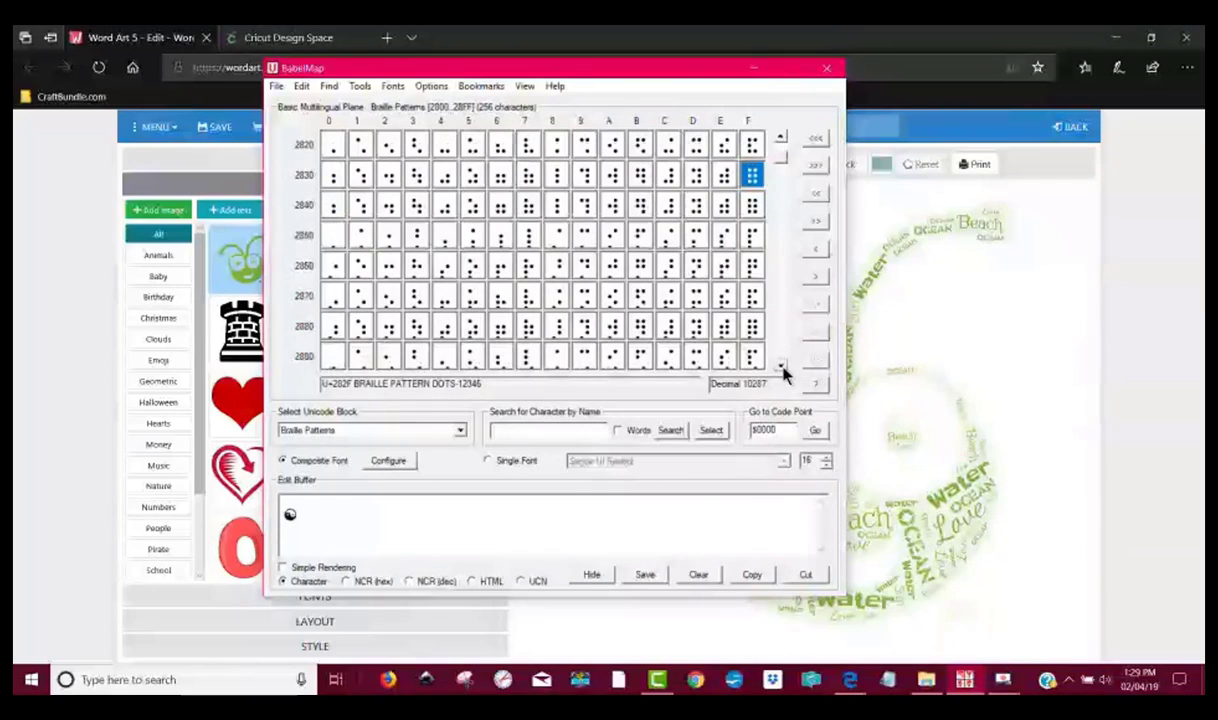
{"action": "left_click", "coordinate": [781, 368]}
{"action": "left_click", "coordinate": [781, 368]}
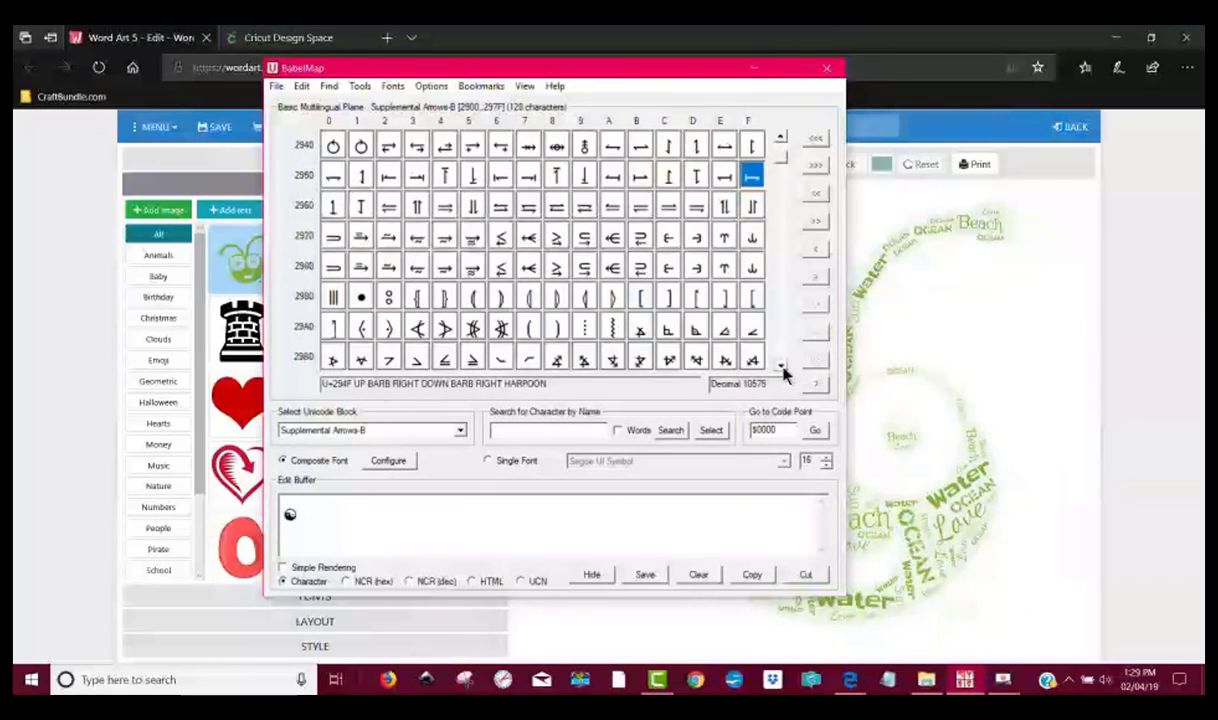
{"action": "left_click", "coordinate": [781, 368]}
{"action": "left_click", "coordinate": [781, 368]}
{"action": "left_click", "coordinate": [781, 368]}
{"action": "left_click", "coordinate": [781, 368]}
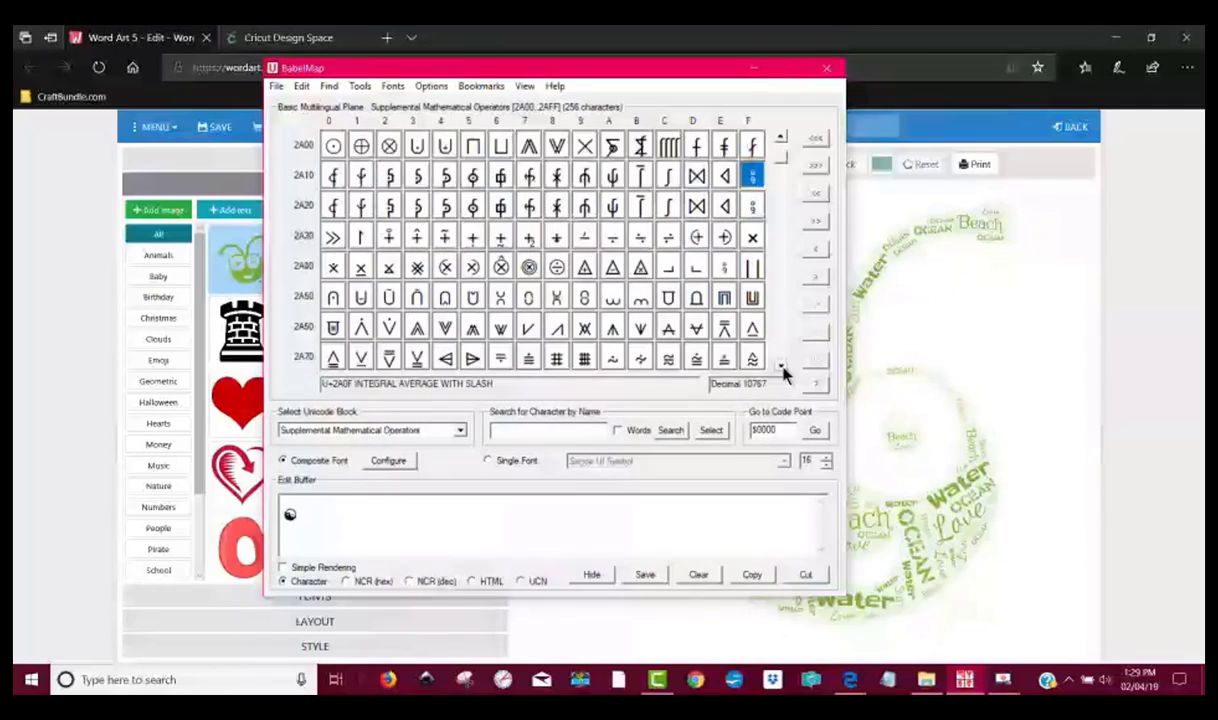
{"action": "left_click", "coordinate": [781, 368]}
{"action": "left_click", "coordinate": [781, 368]}
{"action": "left_click", "coordinate": [781, 368]}
{"action": "left_click", "coordinate": [781, 368]}
{"action": "left_click", "coordinate": [781, 368]}
{"action": "left_click", "coordinate": [781, 368]}
{"action": "left_click", "coordinate": [781, 368]}
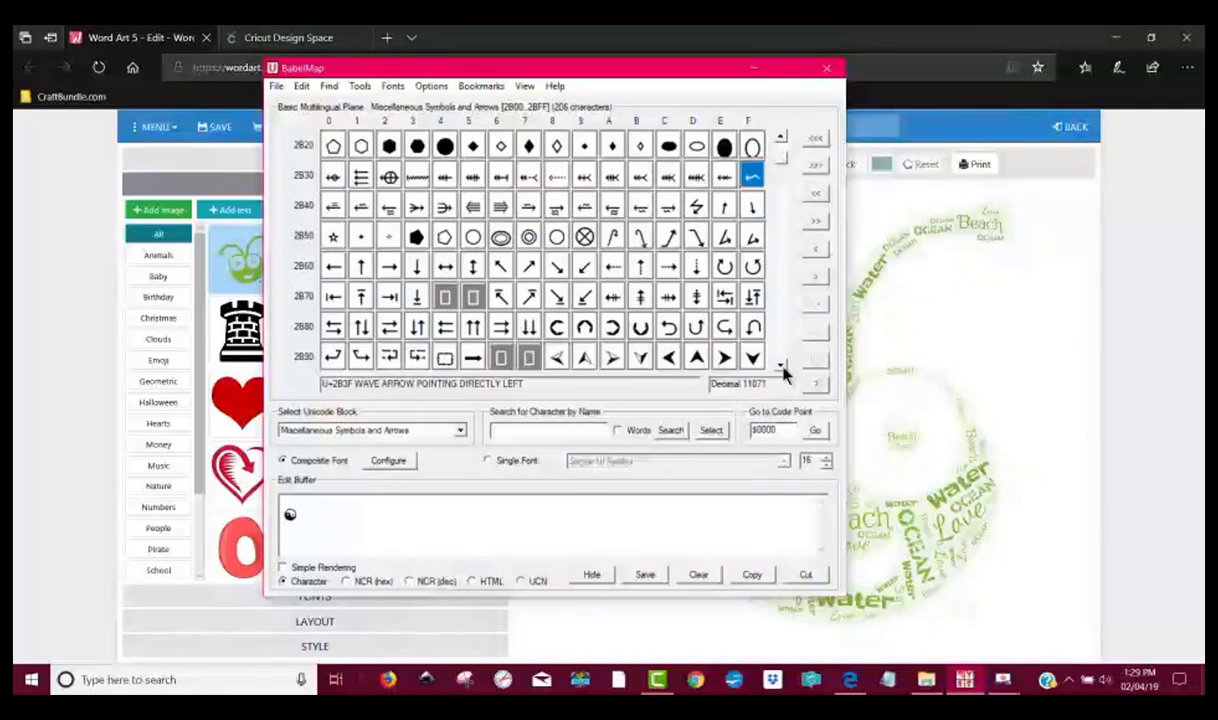
{"action": "left_click", "coordinate": [781, 368]}
{"action": "left_click", "coordinate": [781, 368]}
{"action": "left_click", "coordinate": [781, 368]}
{"action": "left_click", "coordinate": [781, 368]}
{"action": "left_click", "coordinate": [781, 368]}
{"action": "left_click", "coordinate": [781, 368]}
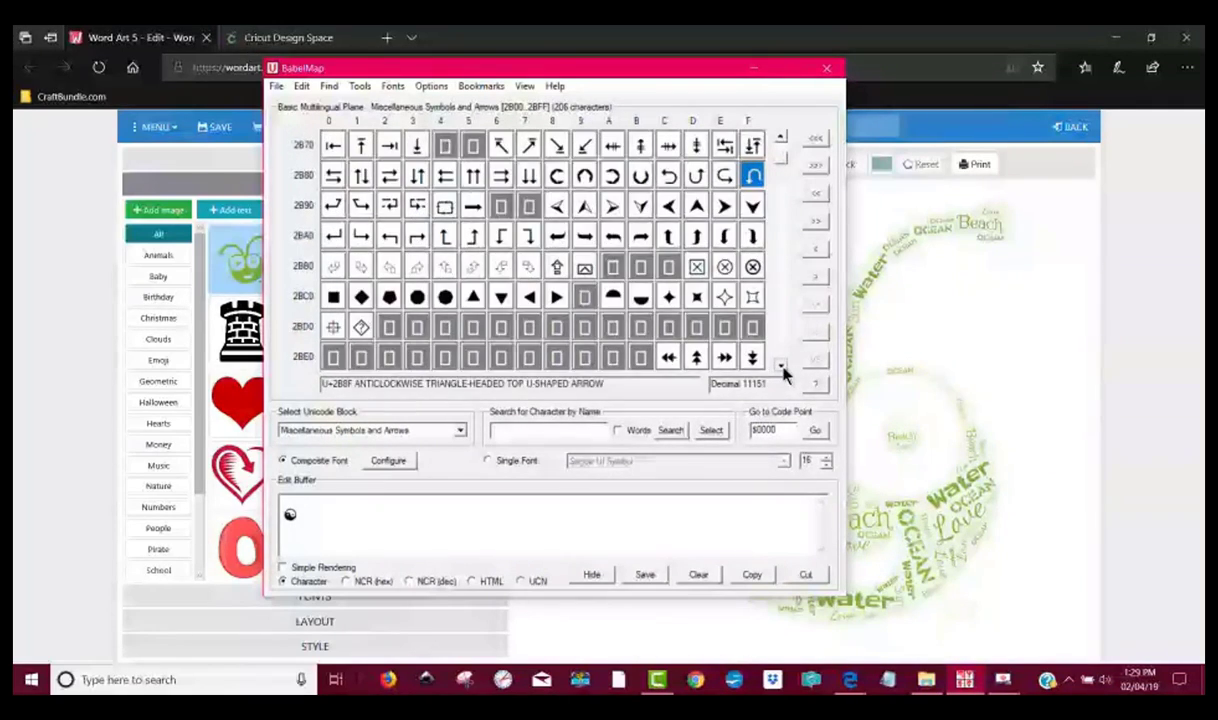
{"action": "left_click", "coordinate": [781, 368]}
{"action": "left_click", "coordinate": [781, 368]}
{"action": "left_click", "coordinate": [781, 368]}
{"action": "left_click", "coordinate": [781, 368]}
{"action": "left_click", "coordinate": [781, 368]}
{"action": "left_click", "coordinate": [781, 368]}
{"action": "left_click", "coordinate": [781, 368]}
{"action": "left_click", "coordinate": [781, 368]}
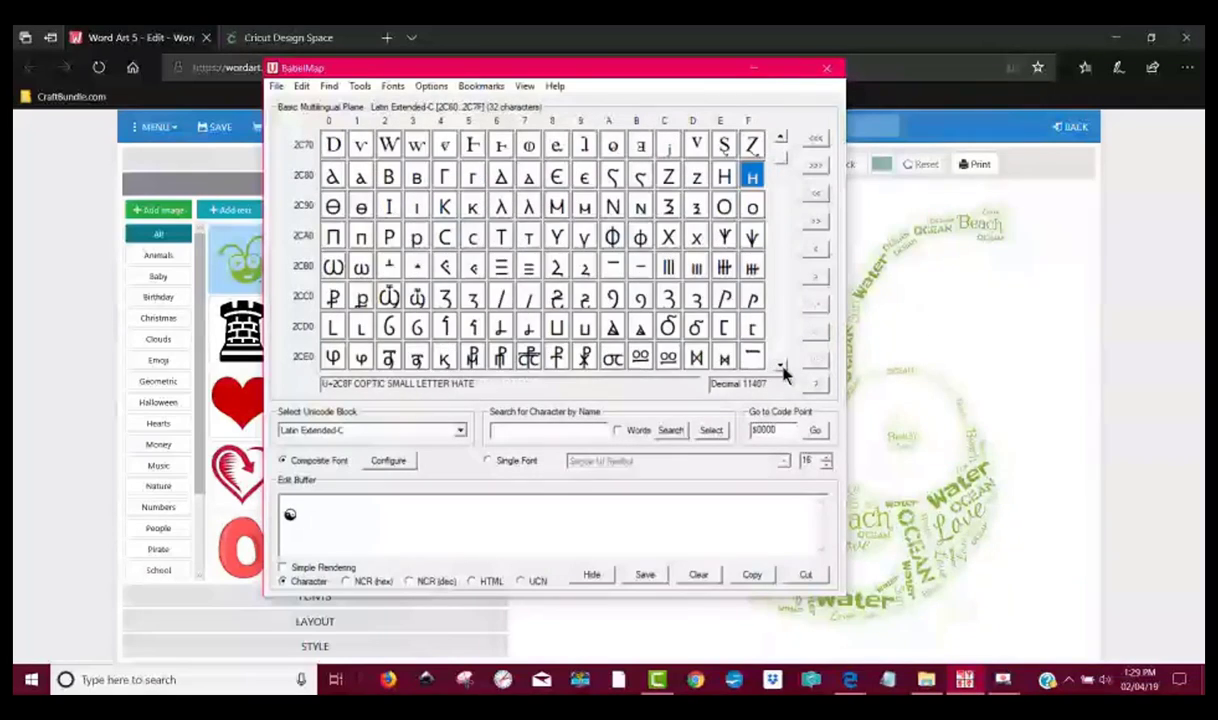
{"action": "left_click", "coordinate": [781, 368]}
{"action": "left_click", "coordinate": [781, 368]}
{"action": "left_click", "coordinate": [781, 368]}
{"action": "left_click", "coordinate": [781, 368]}
{"action": "left_click", "coordinate": [781, 368]}
{"action": "left_click", "coordinate": [781, 368]}
{"action": "left_click", "coordinate": [781, 368]}
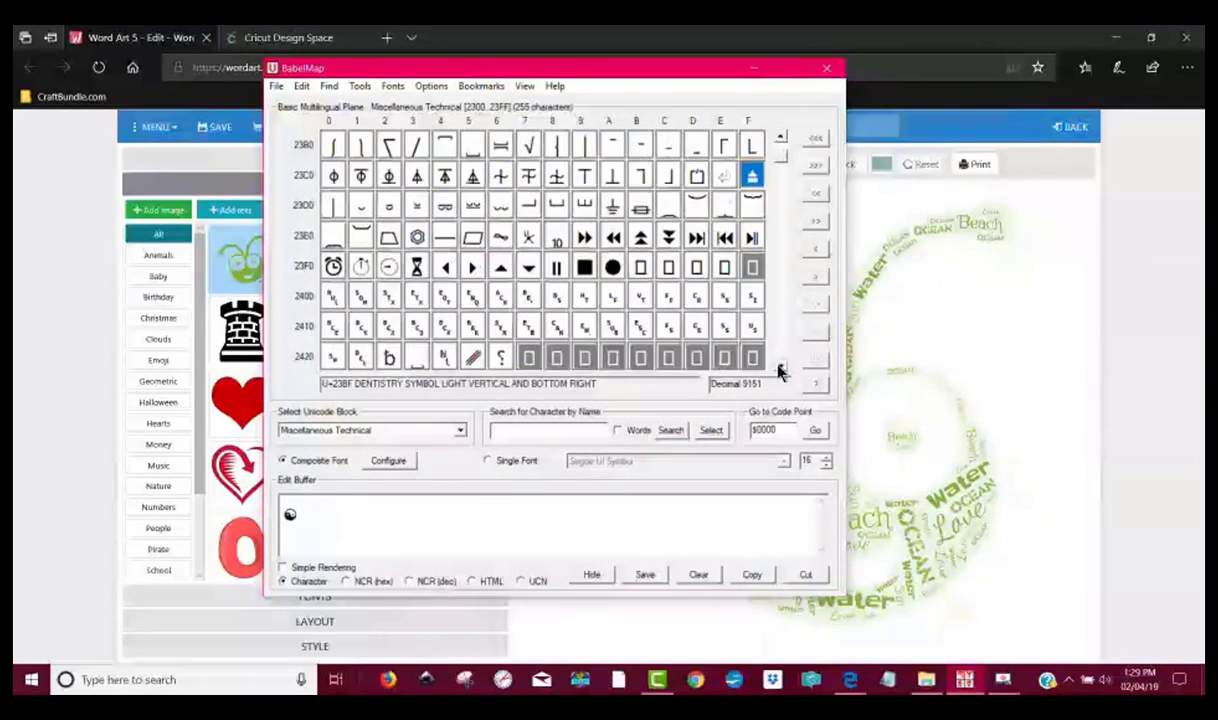
{"action": "left_click", "coordinate": [781, 368]}
{"action": "left_click", "coordinate": [781, 368]}
{"action": "left_click", "coordinate": [781, 368]}
{"action": "left_click", "coordinate": [781, 368]}
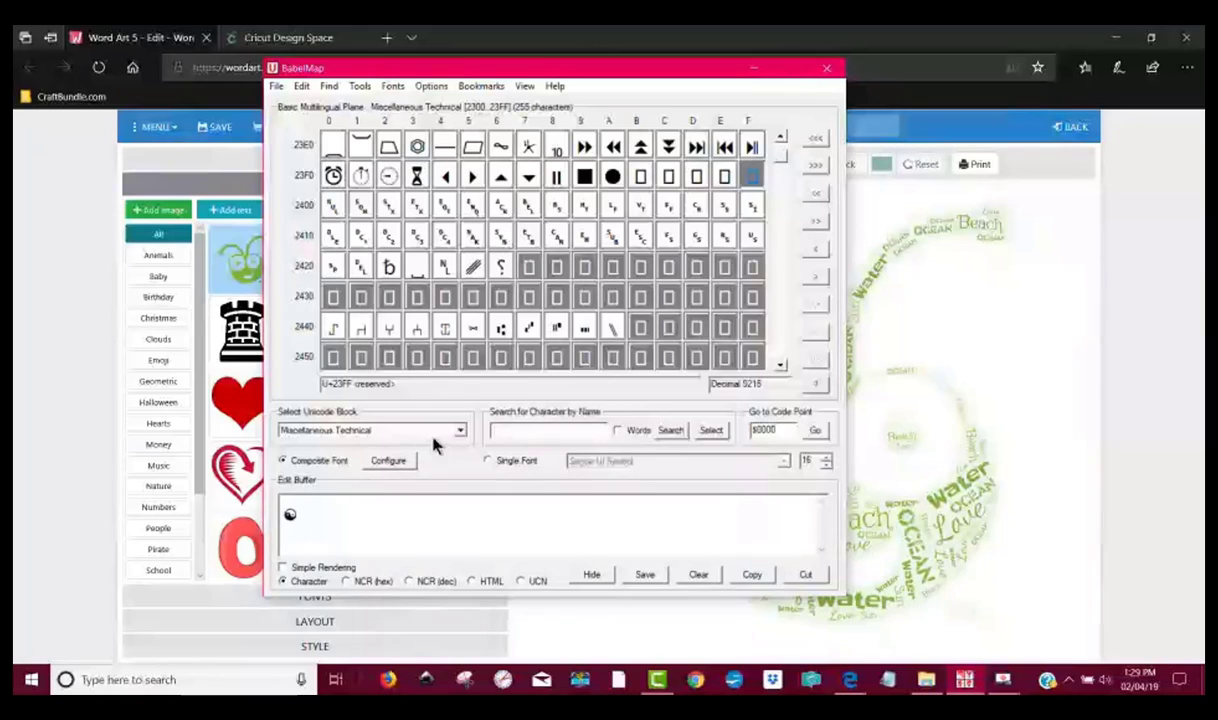
View the Osage Unicode block, then change the block to Playing Cards.
{"action": "left_click", "coordinate": [460, 430]}
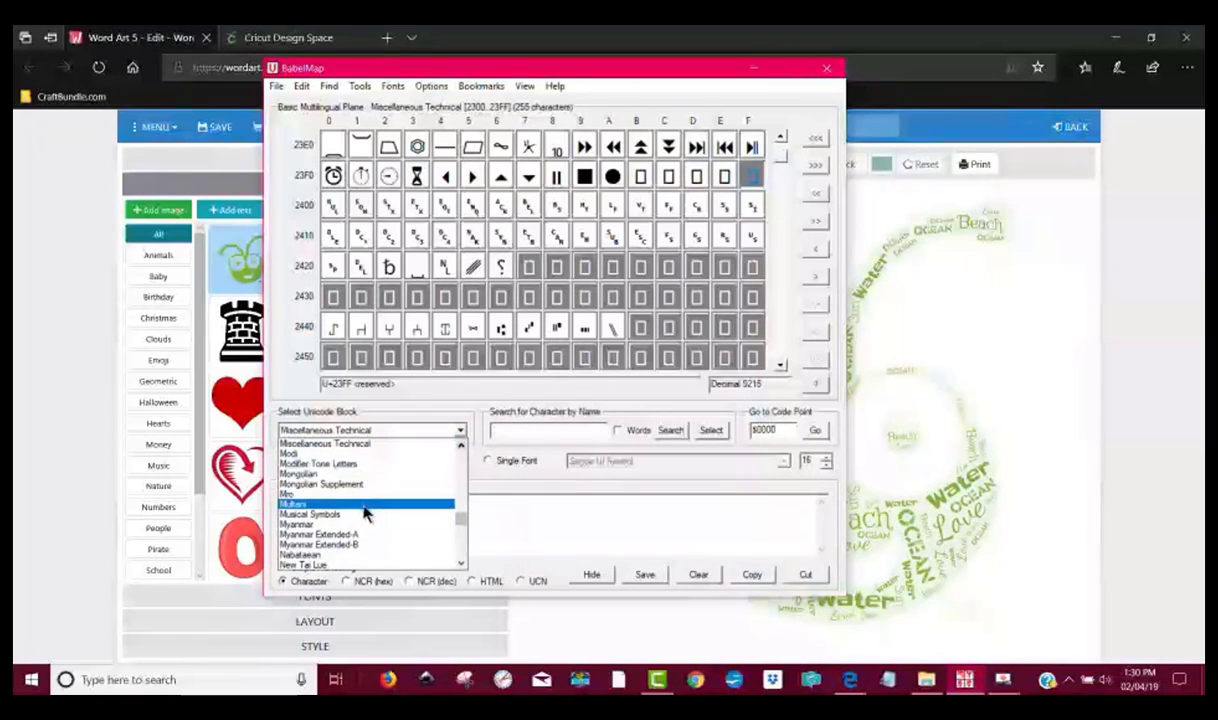
{"action": "left_click_drag", "start_coordinate": [462, 519], "coordinate": [460, 527]}
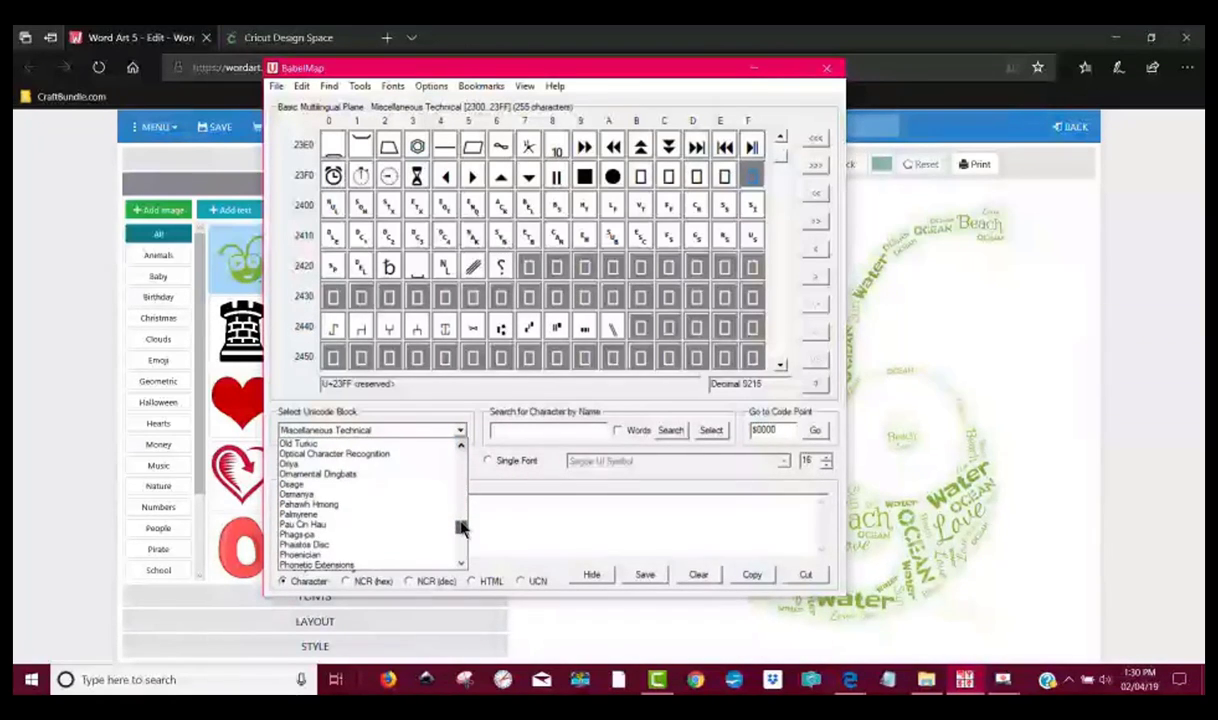
{"action": "left_click", "coordinate": [333, 487]}
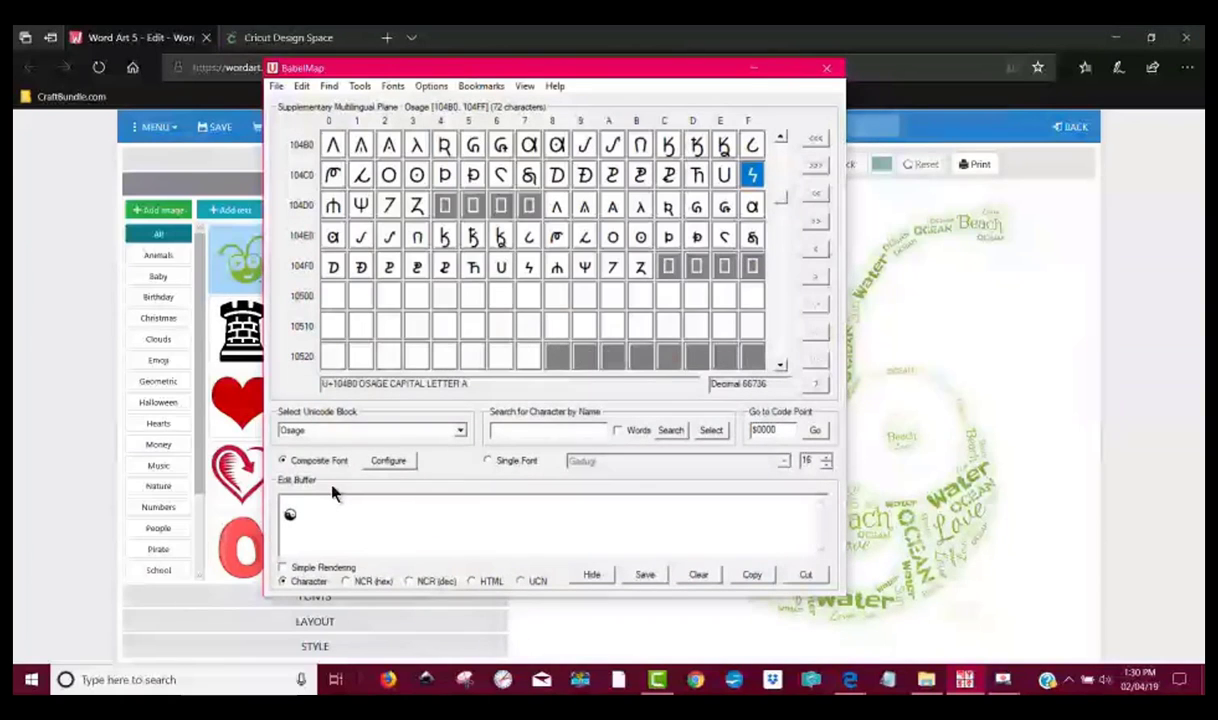
{"action": "left_click", "coordinate": [462, 430]}
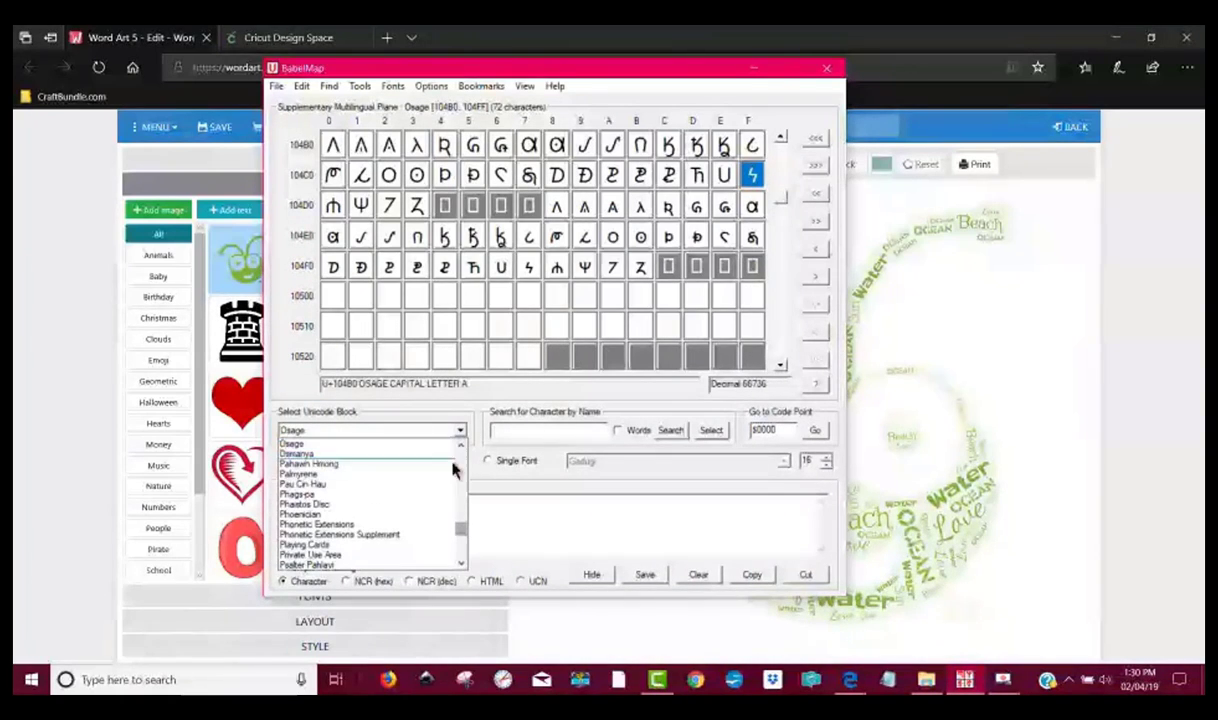
{"action": "left_click", "coordinate": [405, 538]}
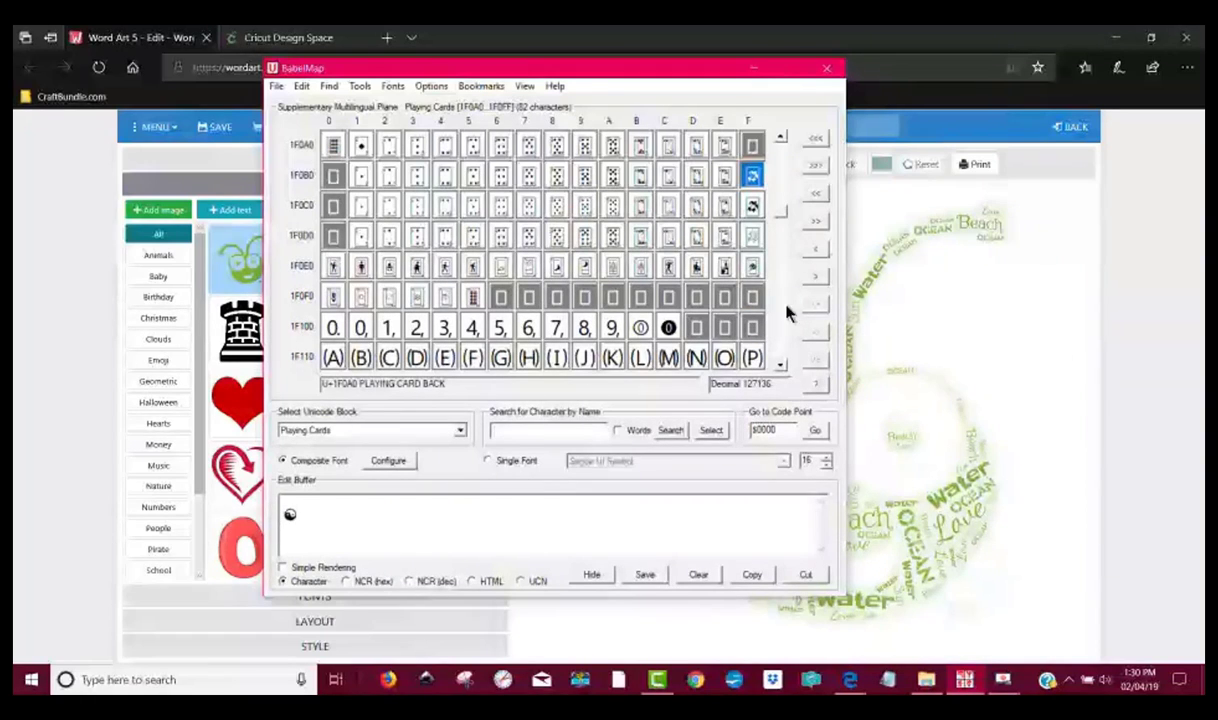
Replace the yin yang symbol in the edit buffer with the ace of spades playing card and copy it.
{"action": "double_click", "coordinate": [360, 145]}
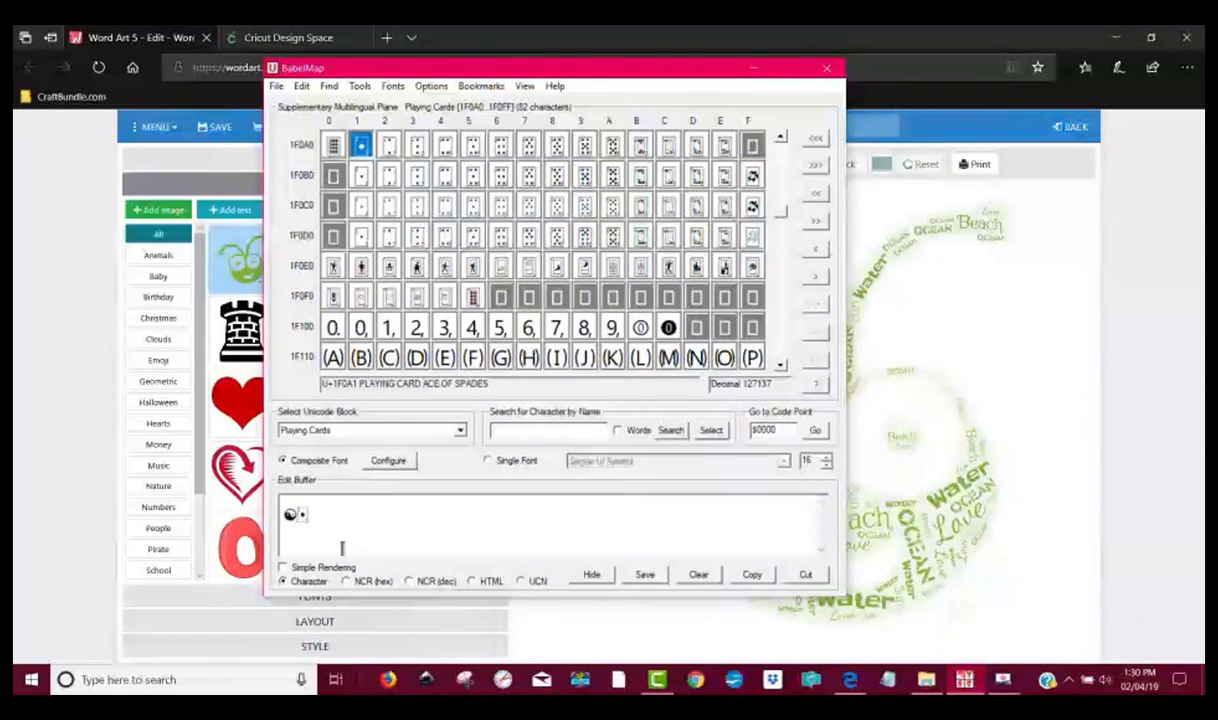
{"action": "left_click_drag", "start_coordinate": [302, 516], "coordinate": [282, 525]}
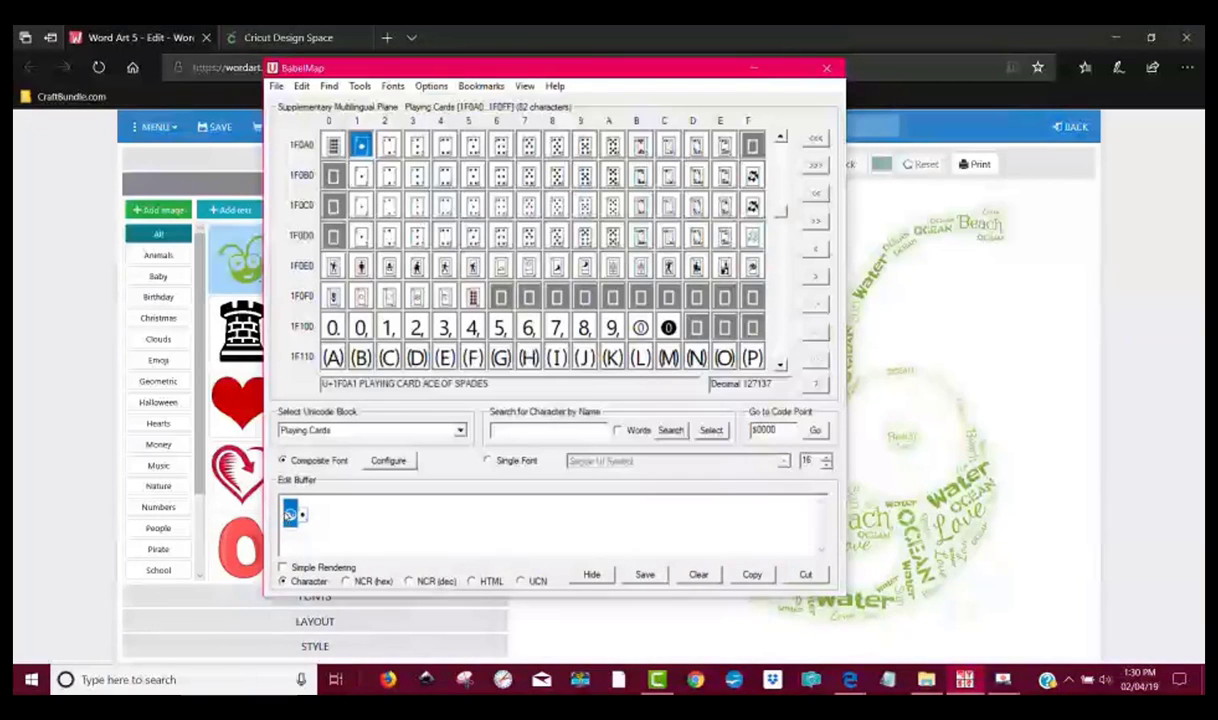
{"action": "key", "text": "Delete"}
{"action": "left_click", "coordinate": [752, 575]}
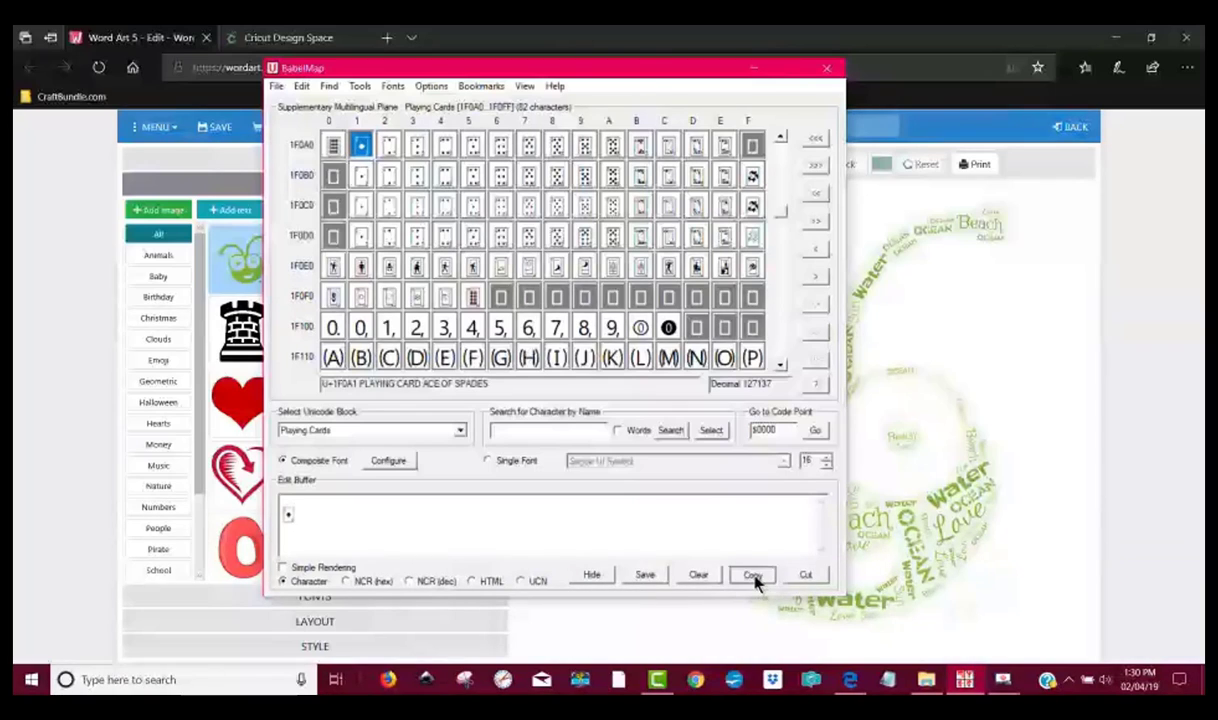
Switch to Cricut Design Space, try pasting the ace of spades symbol into a new text box, and clear the pasted text.
{"action": "left_click", "coordinate": [270, 38]}
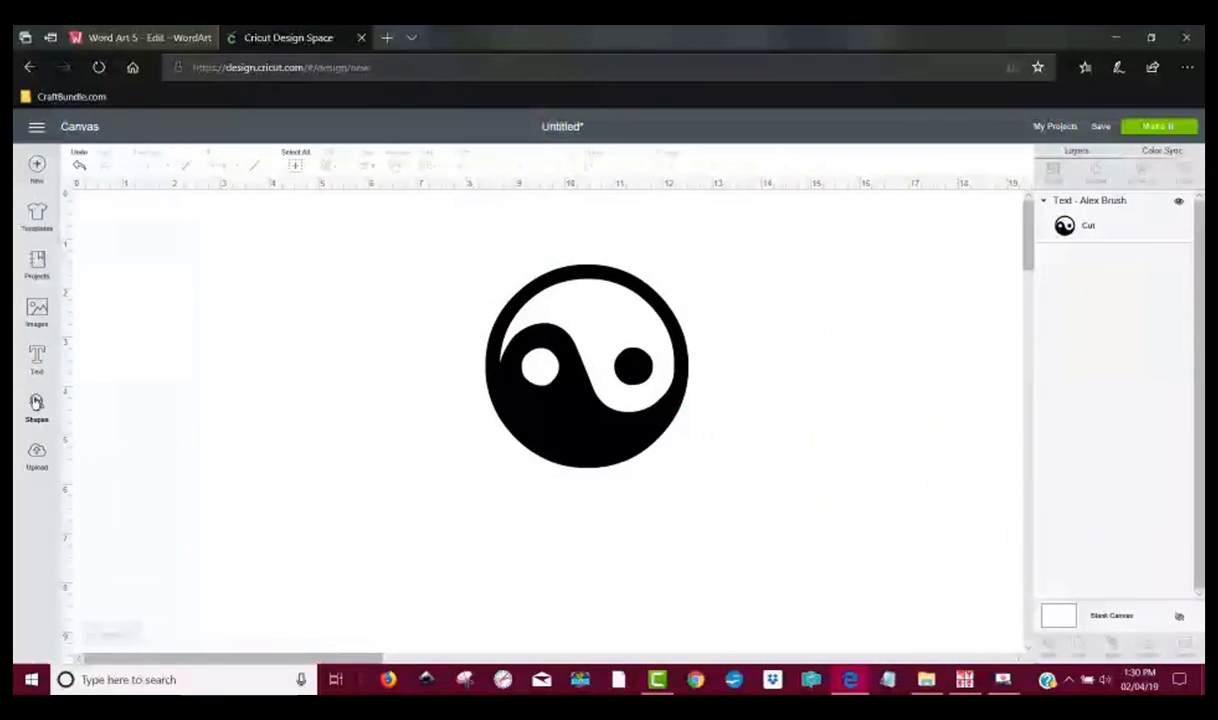
{"action": "left_click", "coordinate": [38, 360]}
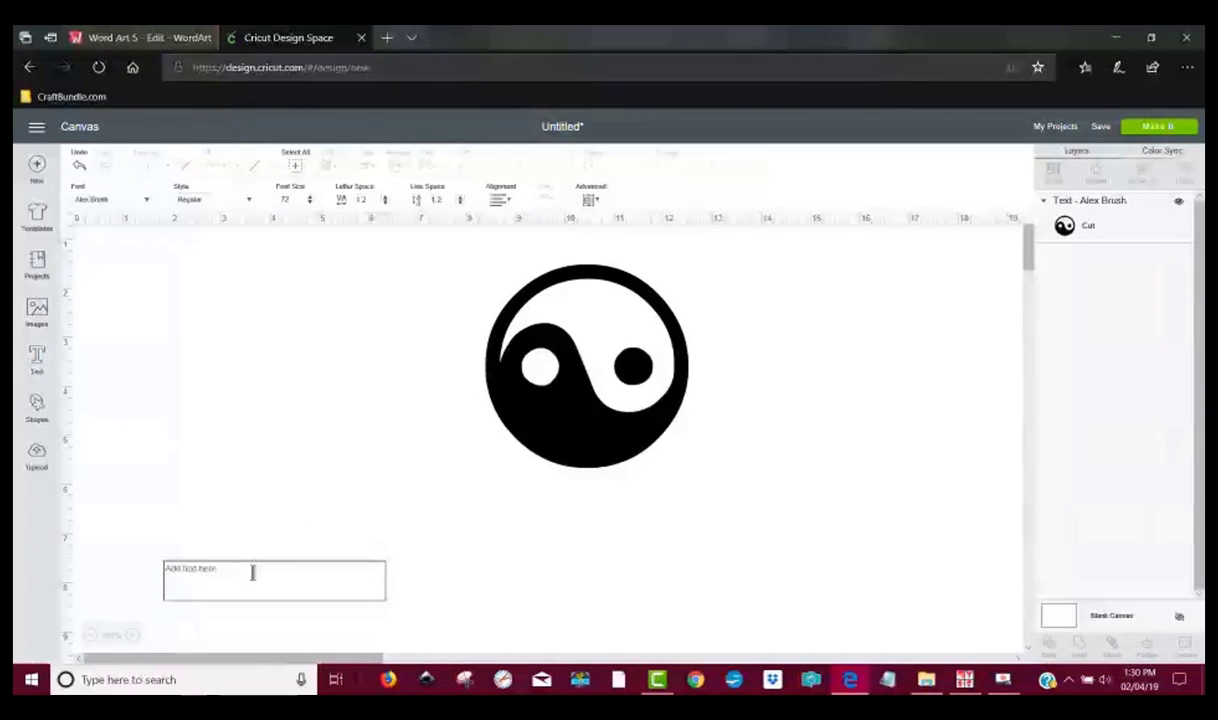
{"action": "right_click", "coordinate": [252, 572]}
{"action": "left_click", "coordinate": [279, 497]}
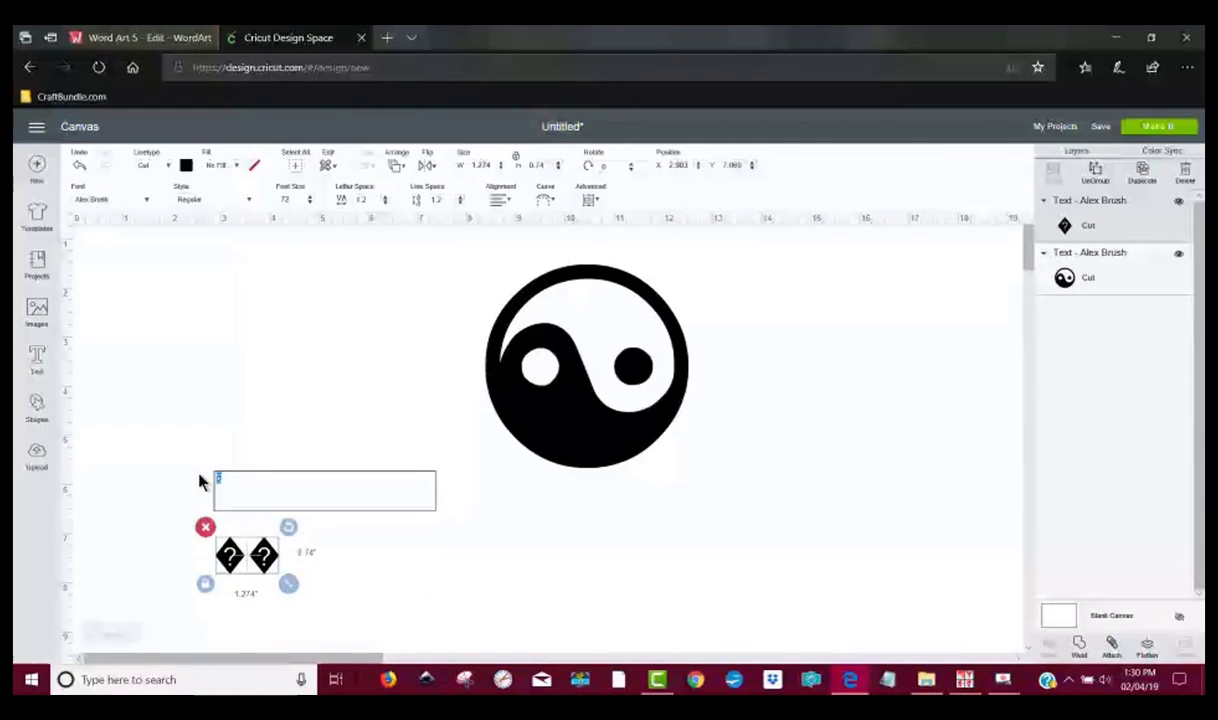
{"action": "key", "text": "BackSpace"}
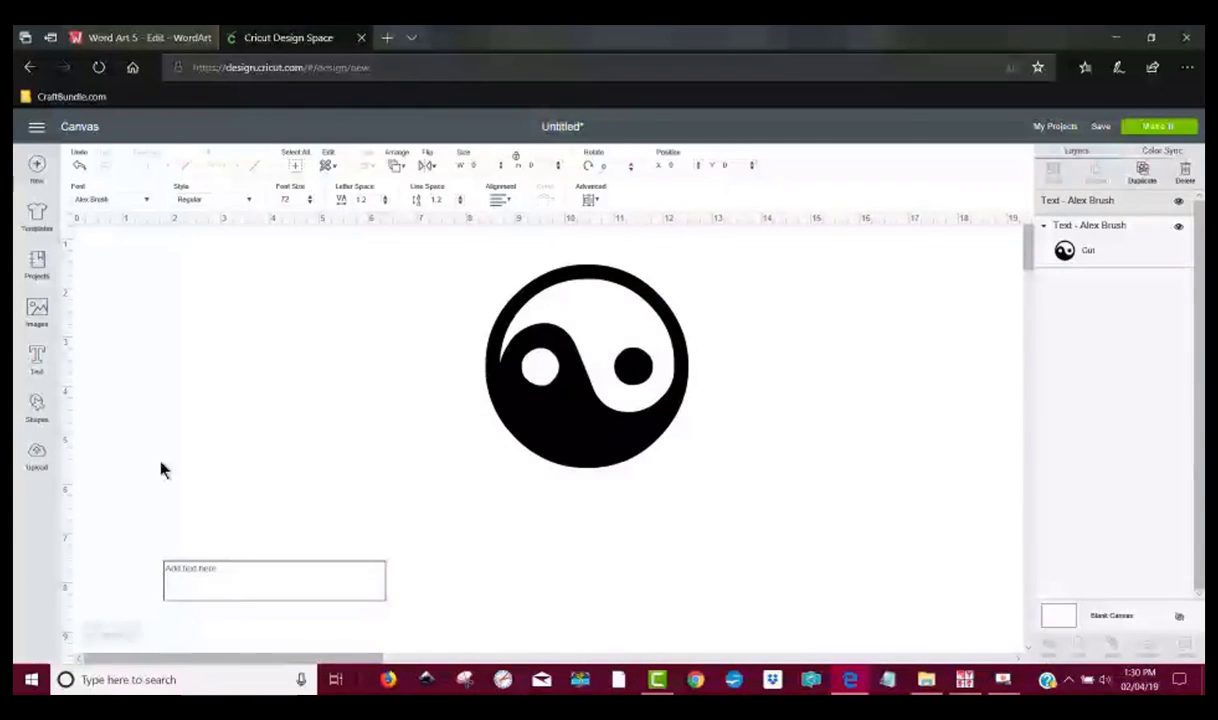
Set the text font to Alegreya SC Medium, paste the card symbol again and deselect the text.
{"action": "left_click", "coordinate": [95, 199]}
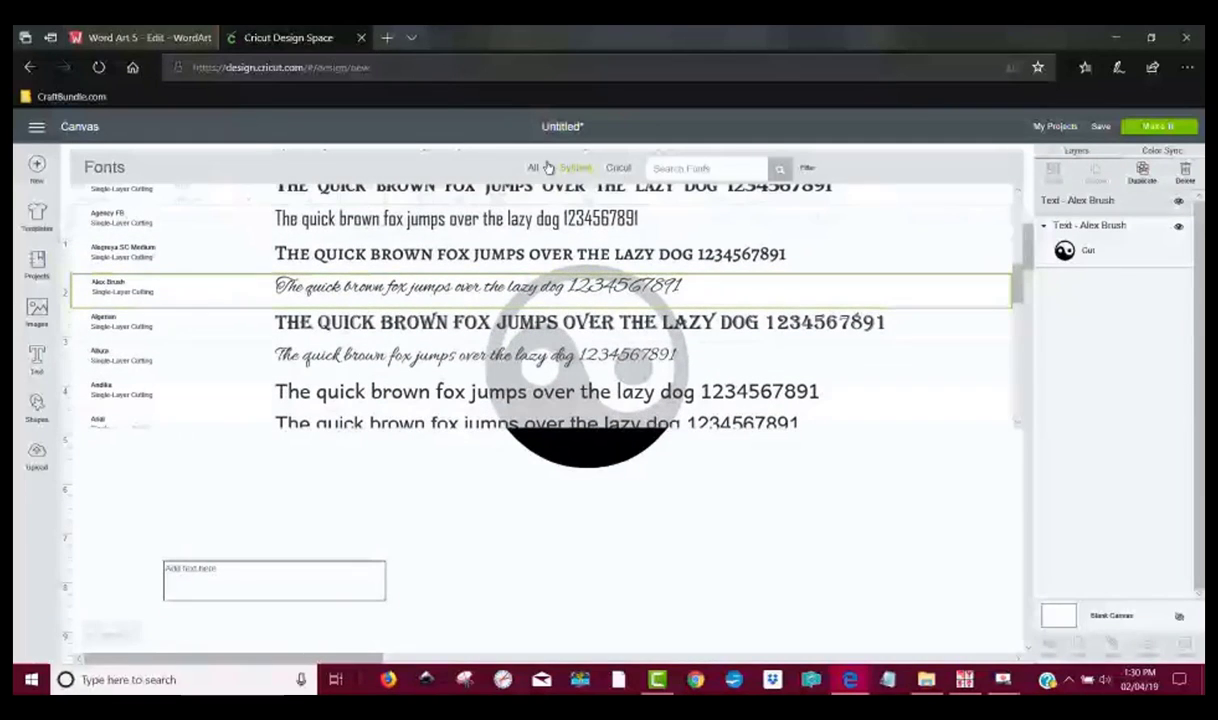
{"action": "left_click", "coordinate": [556, 254]}
{"action": "right_click", "coordinate": [290, 583]}
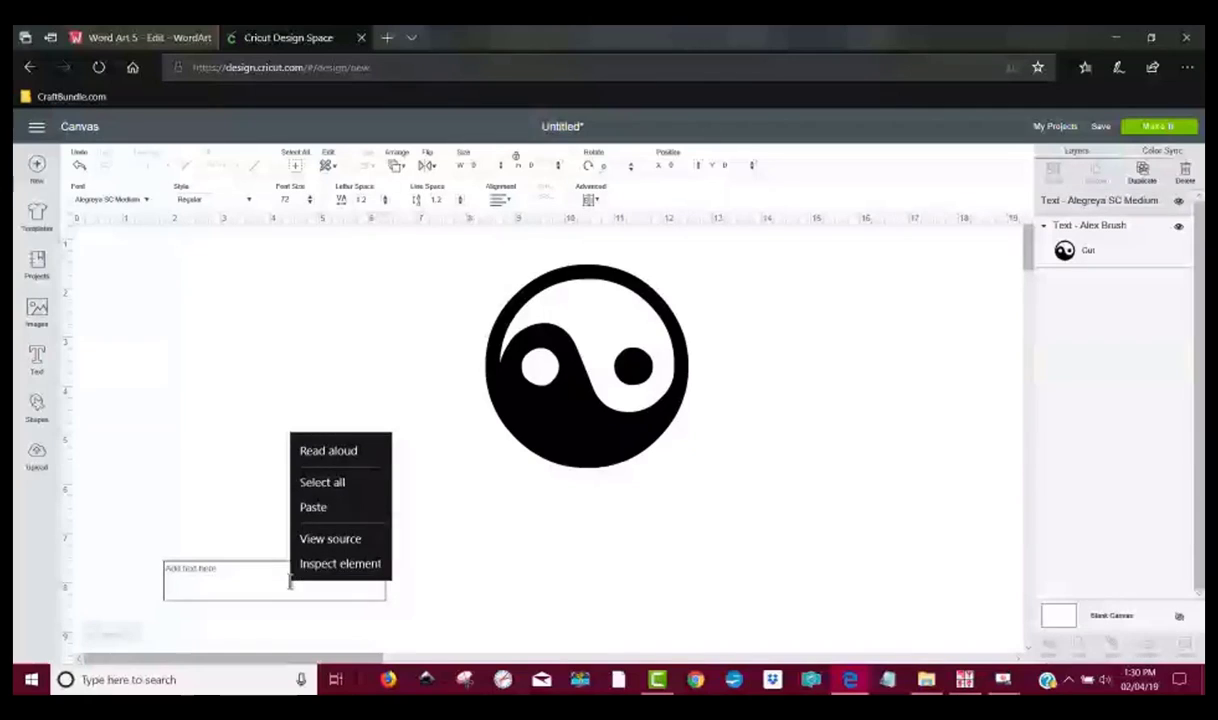
{"action": "left_click", "coordinate": [325, 507]}
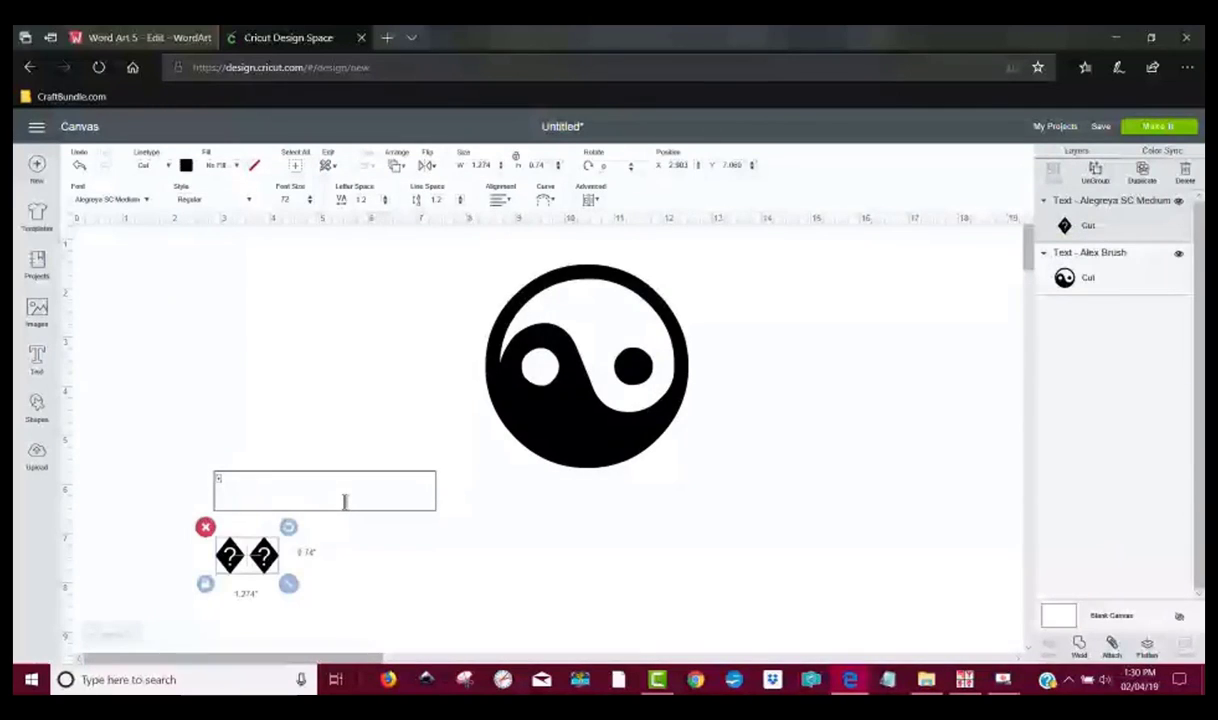
{"action": "left_click", "coordinate": [569, 593]}
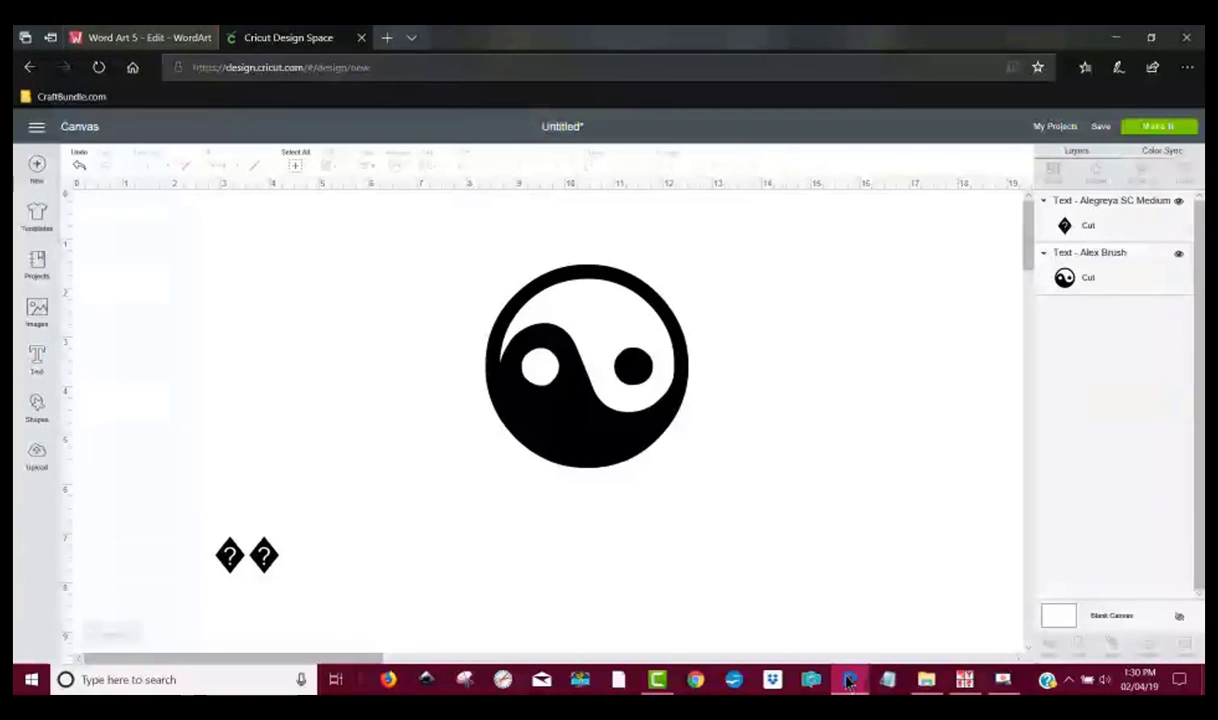
Switch to BabelMap and copy the ace of spades symbol from the edit buffer.
{"action": "left_click", "coordinate": [148, 38]}
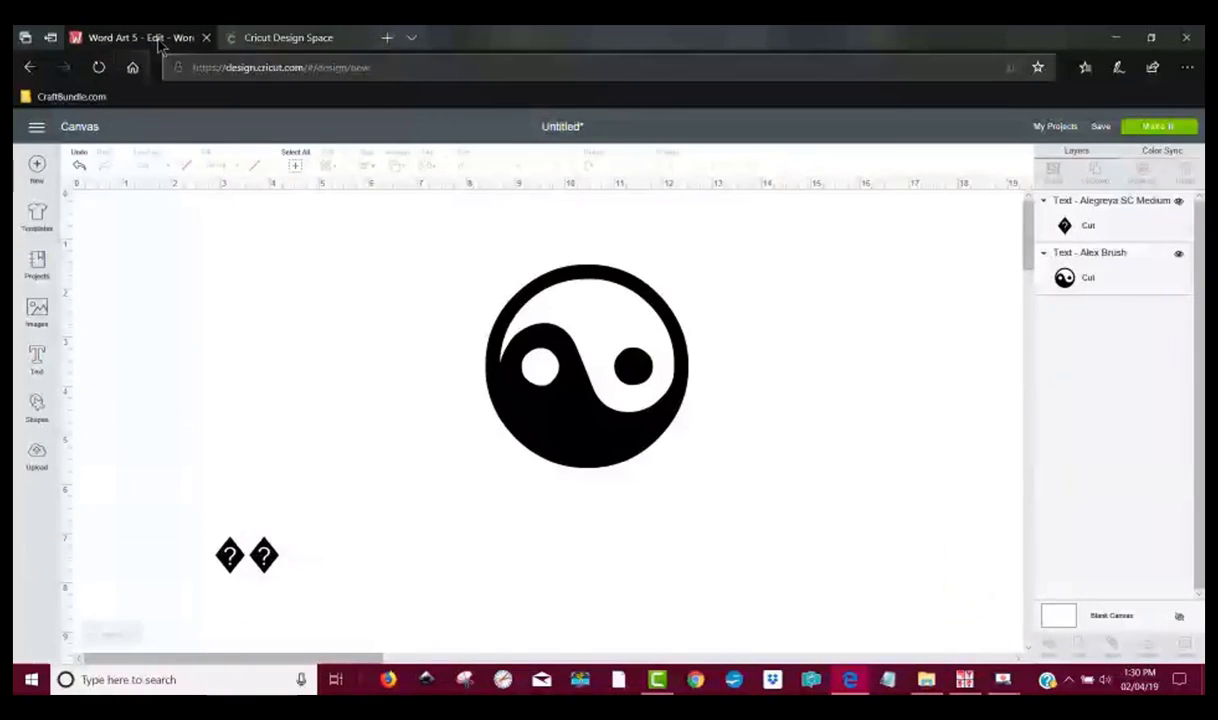
{"action": "left_click", "coordinate": [964, 679]}
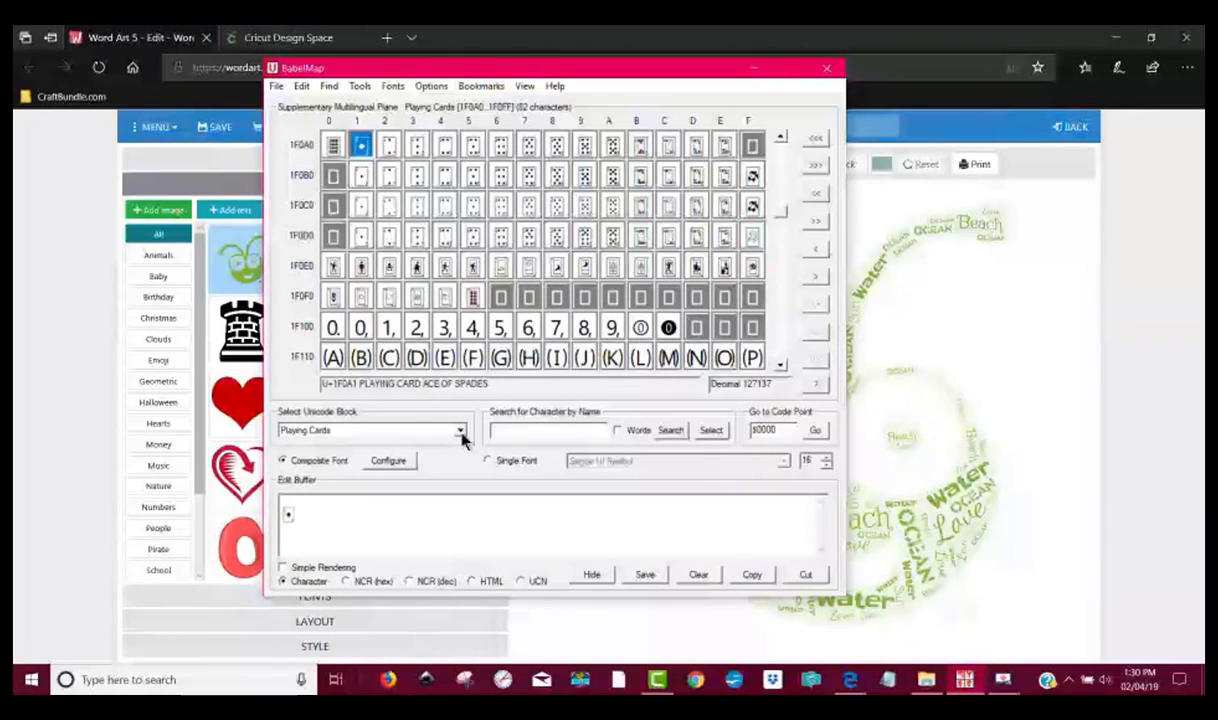
{"action": "left_click_drag", "start_coordinate": [295, 514], "coordinate": [279, 516]}
{"action": "right_click", "coordinate": [288, 515]}
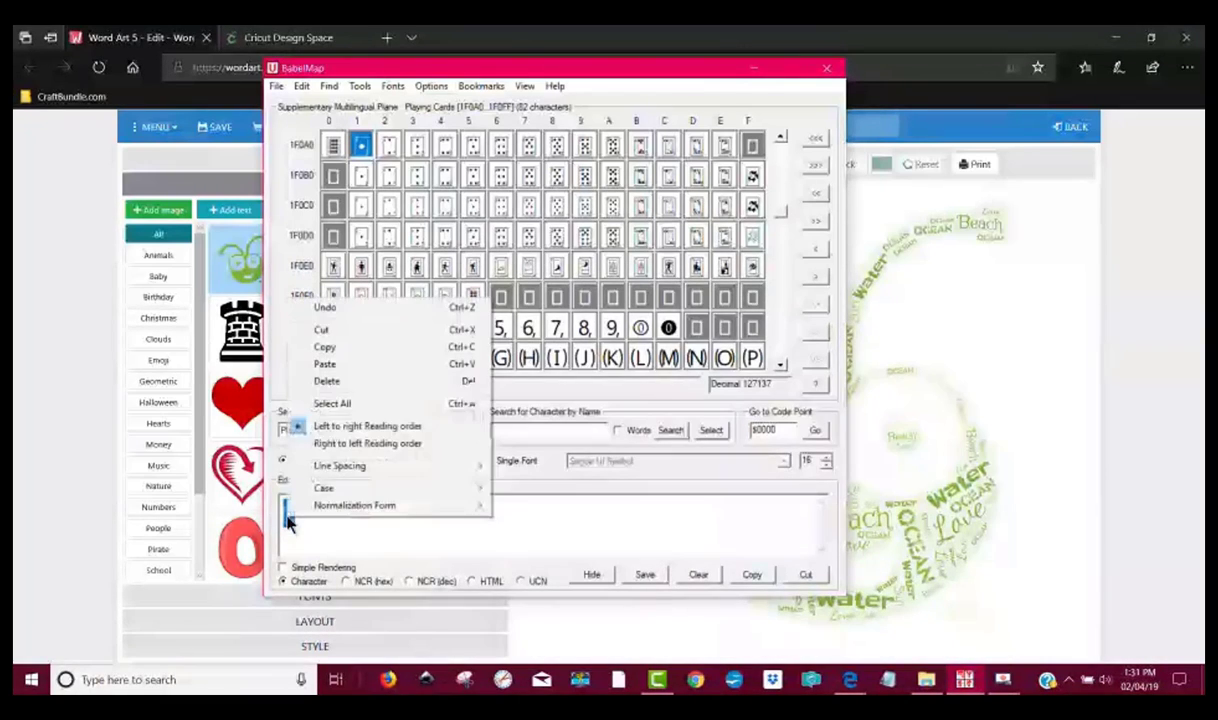
{"action": "left_click", "coordinate": [340, 348]}
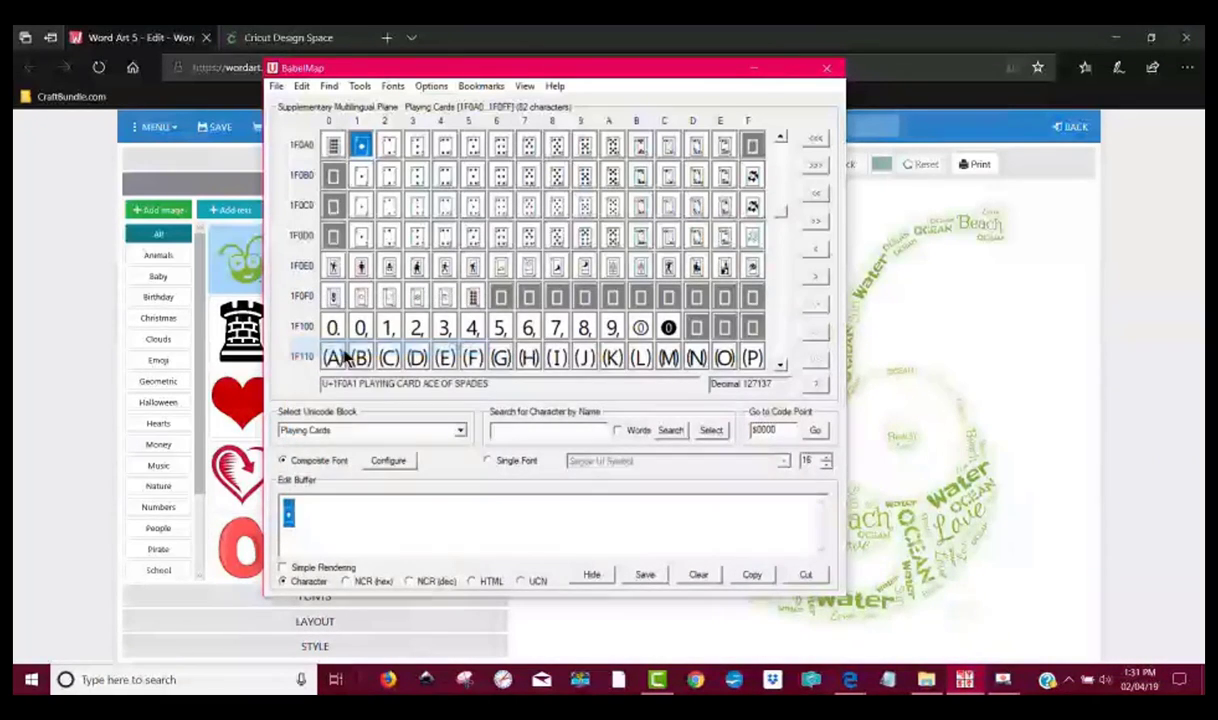
Switch to OpenOffice, create a new text document and paste the ace of spades symbol into it.
{"action": "left_click", "coordinate": [735, 681]}
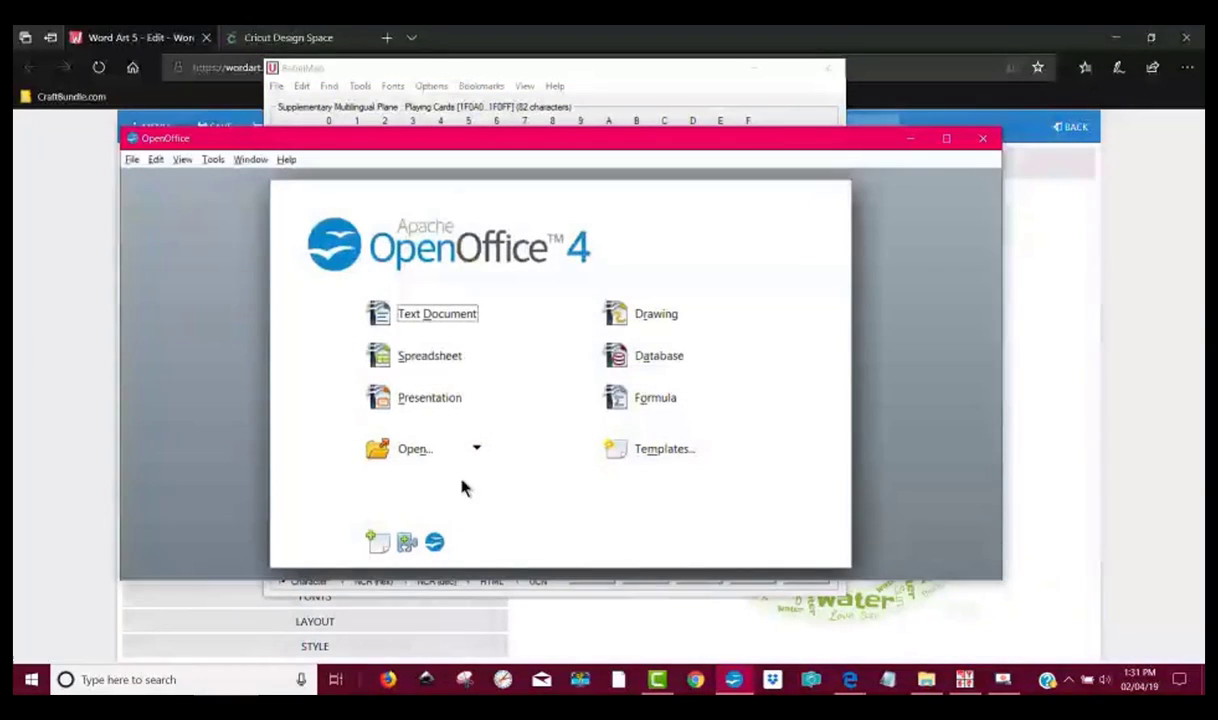
{"action": "left_click", "coordinate": [412, 306]}
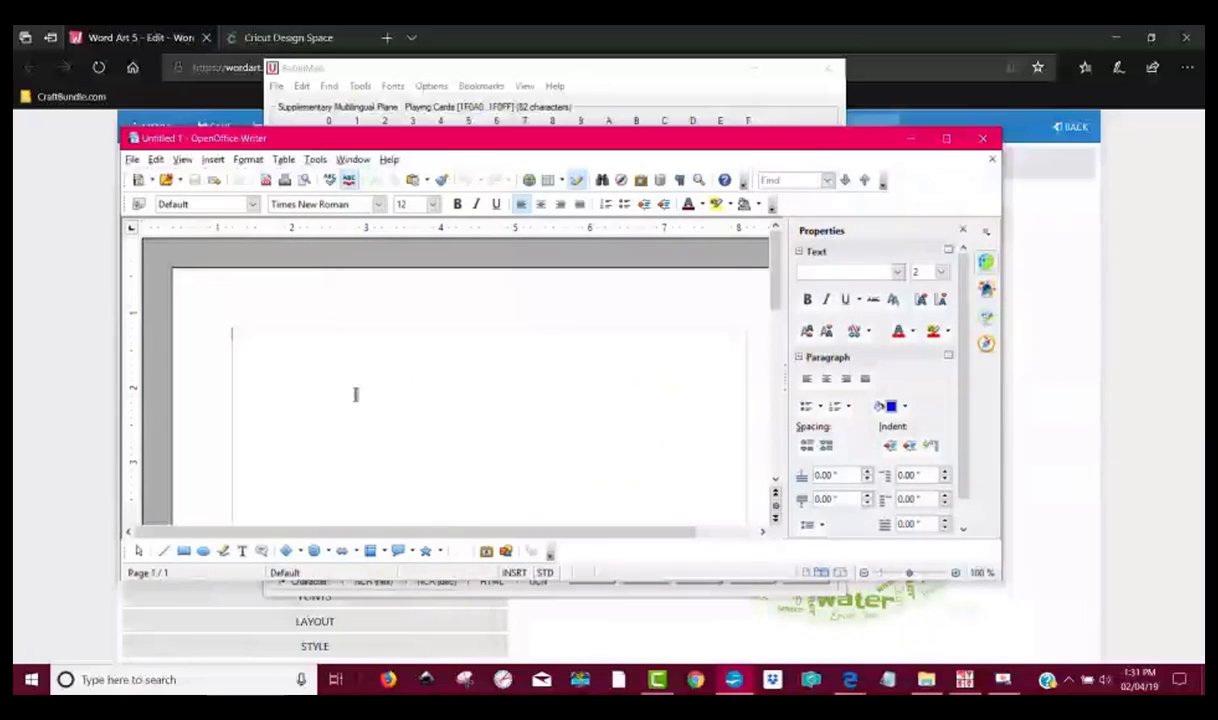
{"action": "right_click", "coordinate": [322, 393]}
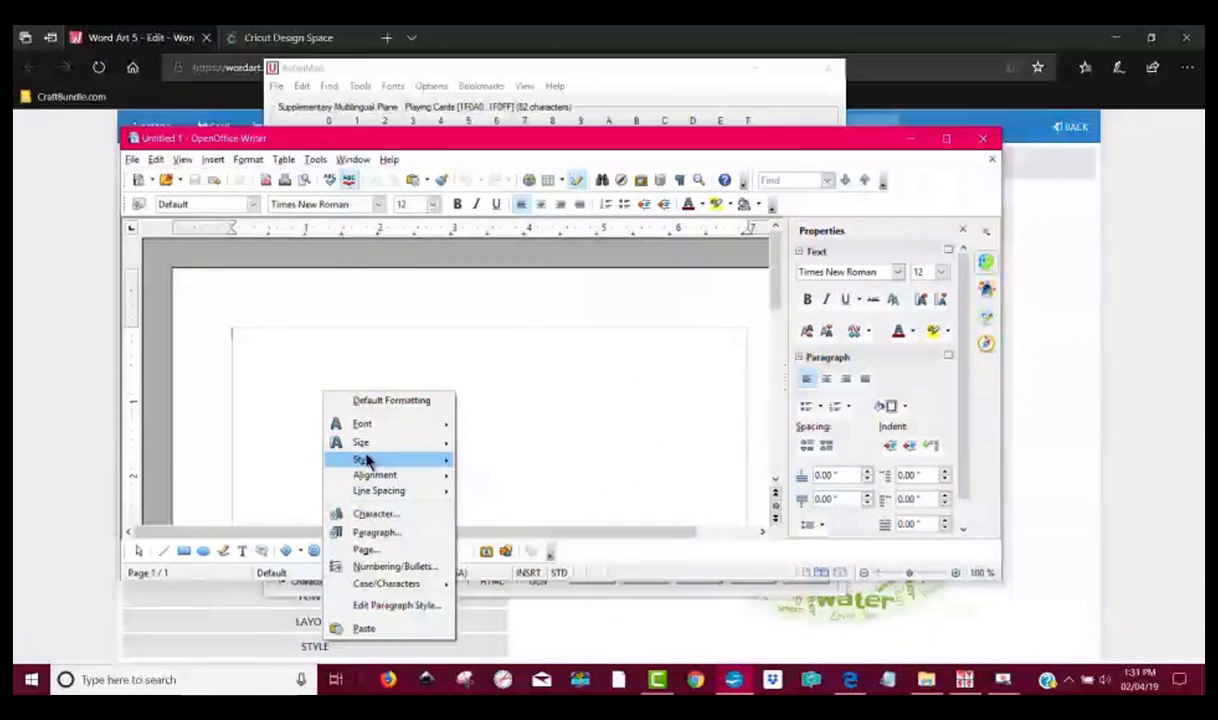
{"action": "left_click", "coordinate": [383, 630]}
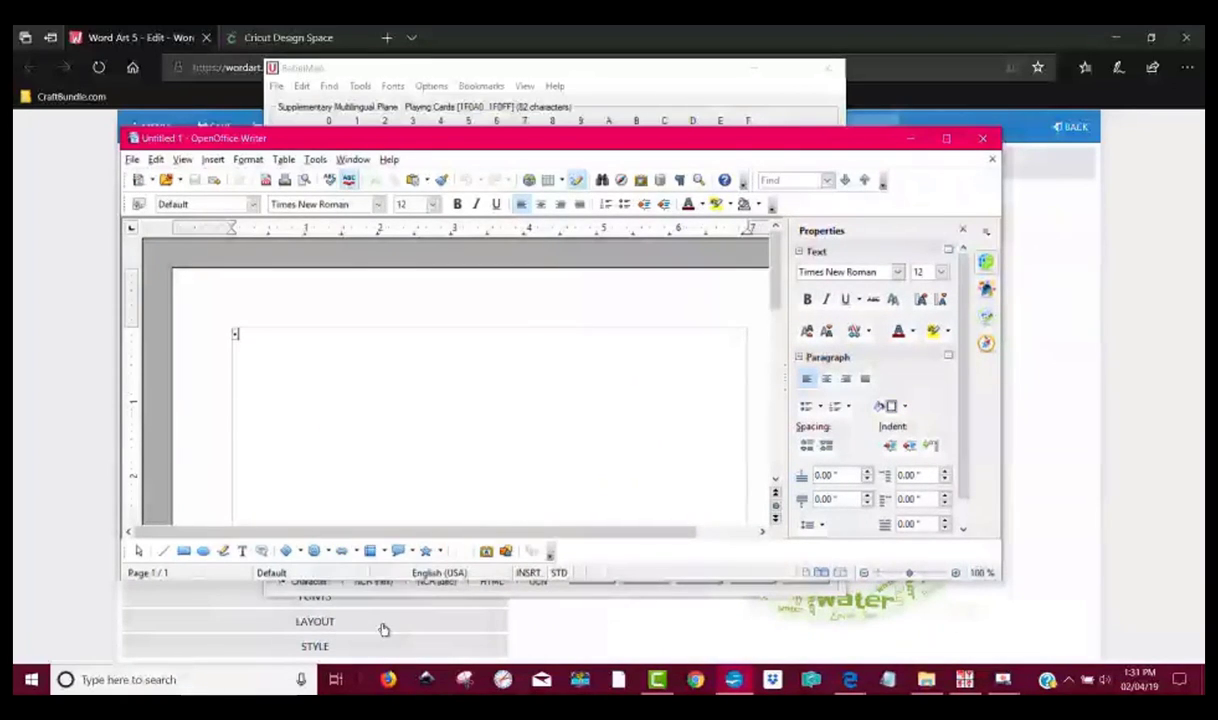
Try to enlarge the pasted card symbol by choosing font size 96.
{"action": "left_click", "coordinate": [433, 204]}
{"action": "left_click_drag", "start_coordinate": [441, 258], "coordinate": [440, 334]}
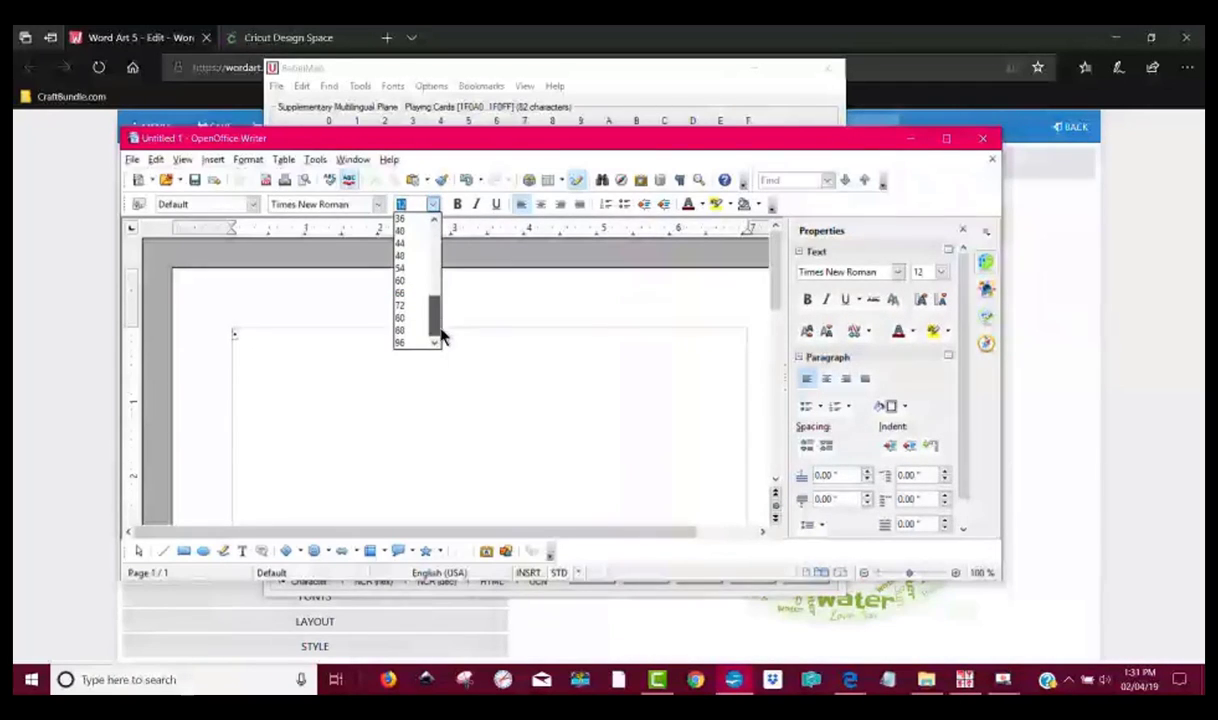
{"action": "left_click", "coordinate": [419, 342]}
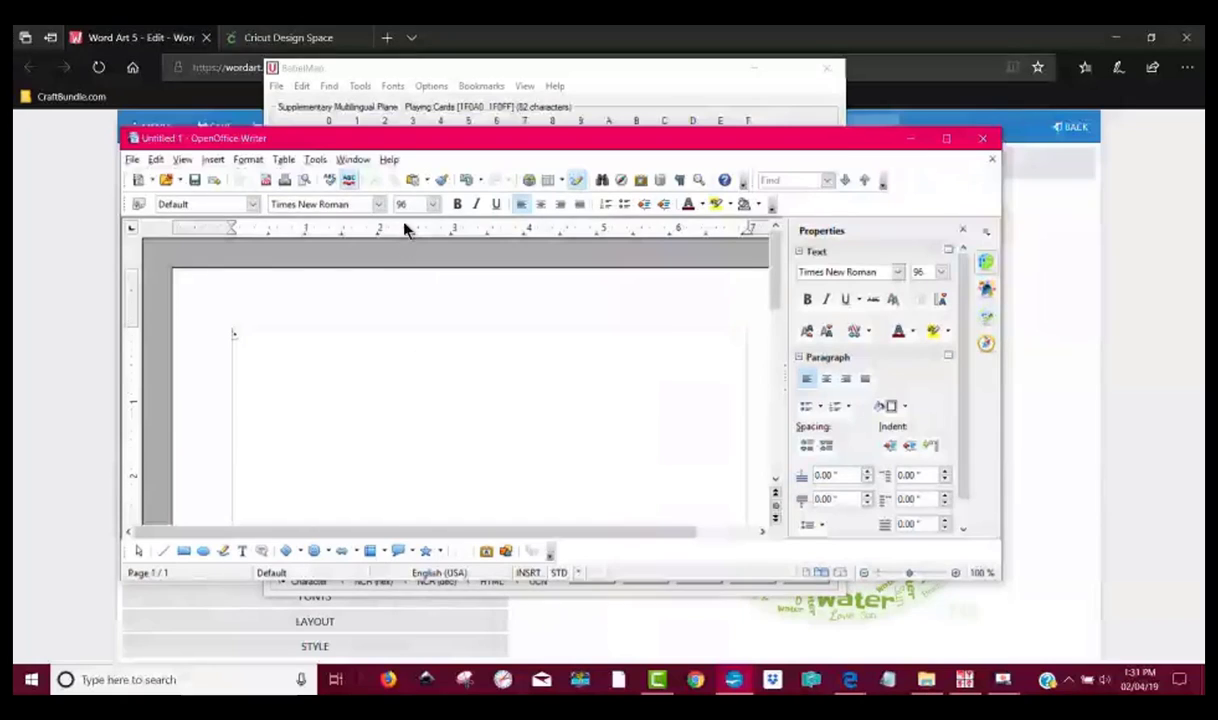
Set the font size of the pasted ace of spades symbol to 190 and deselect it.
{"action": "left_click_drag", "start_coordinate": [241, 334], "coordinate": [221, 334]}
{"action": "left_click_drag", "start_coordinate": [413, 204], "coordinate": [368, 203]}
{"action": "type", "text": "1"}
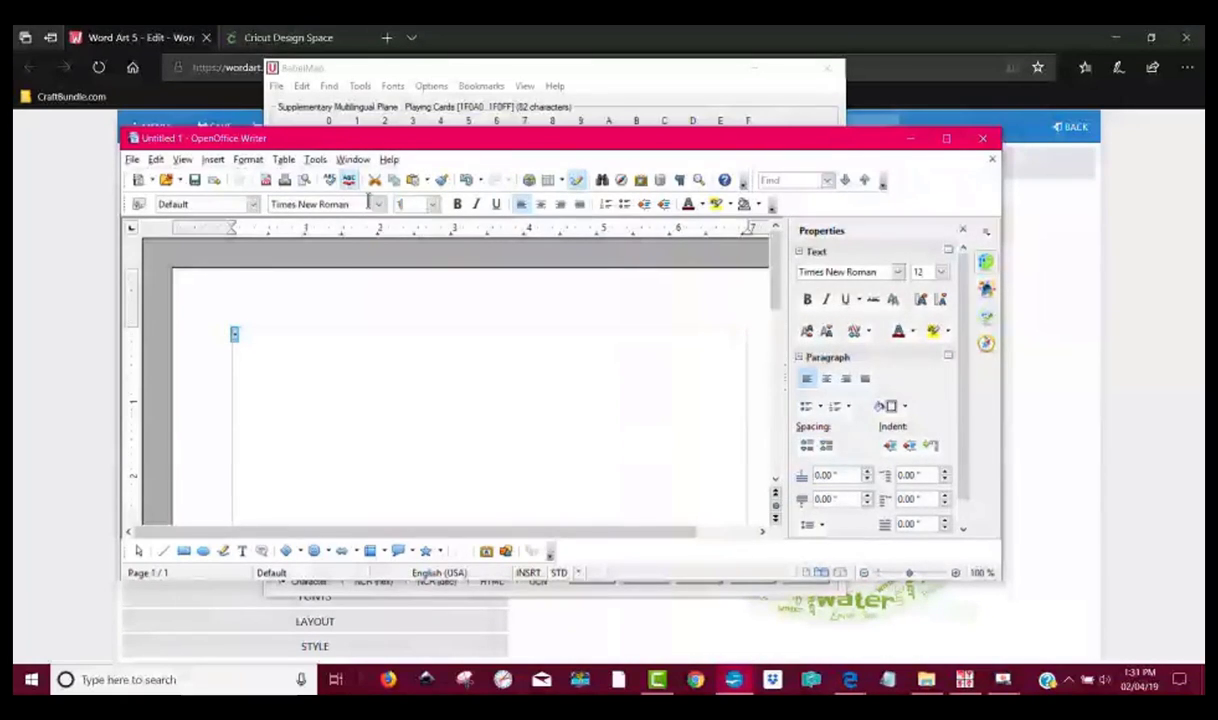
{"action": "type", "text": "90"}
{"action": "key", "text": "Return"}
{"action": "left_click", "coordinate": [375, 345]}
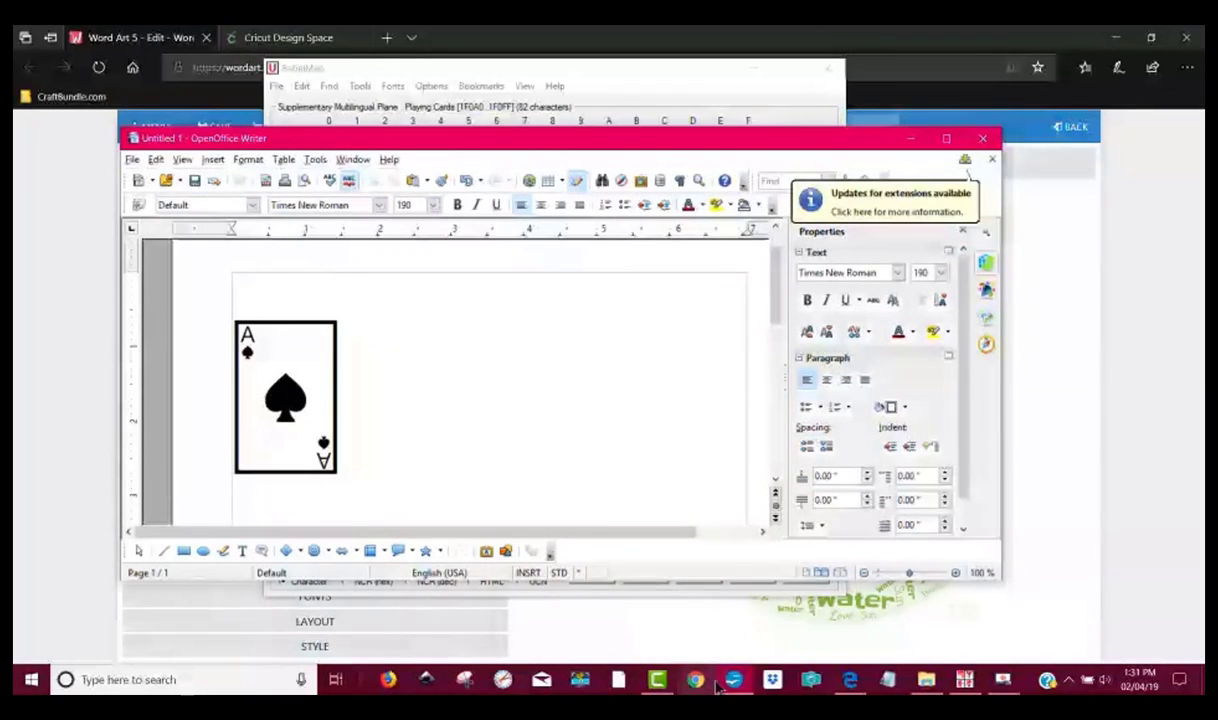
Switch to Snipping Tool and capture a new snip around the enlarged ace of spades card.
{"action": "left_click", "coordinate": [464, 679]}
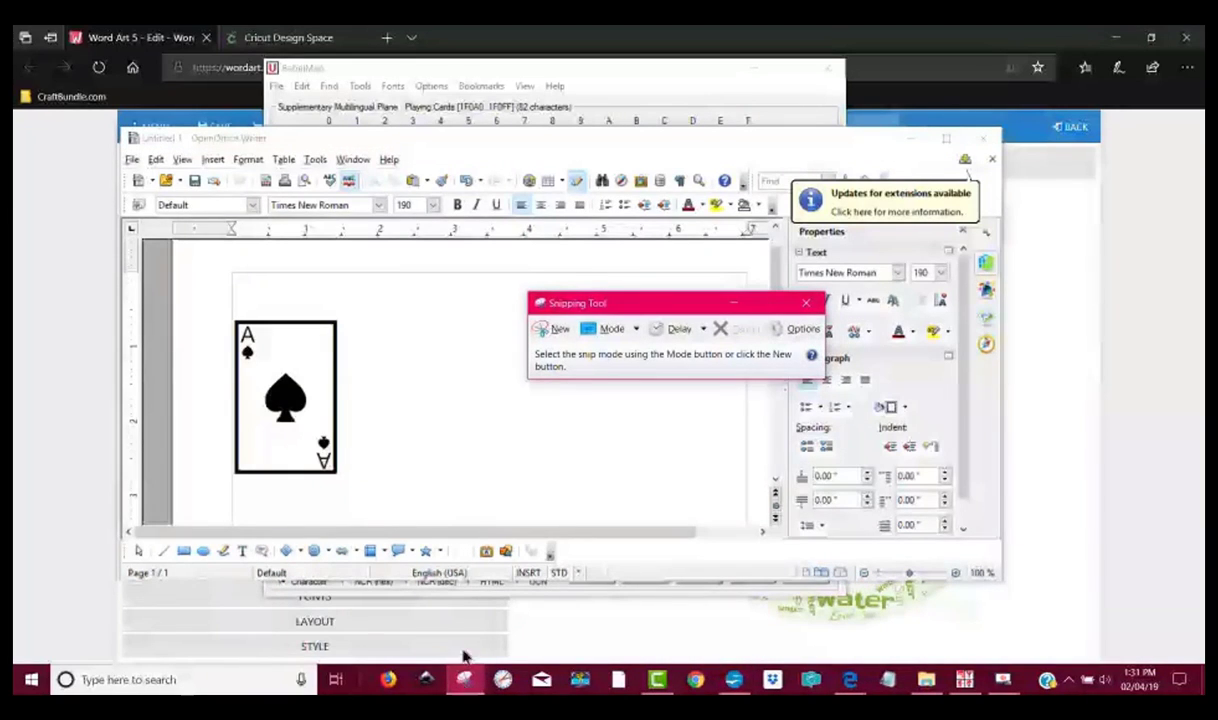
{"action": "left_click", "coordinate": [556, 330]}
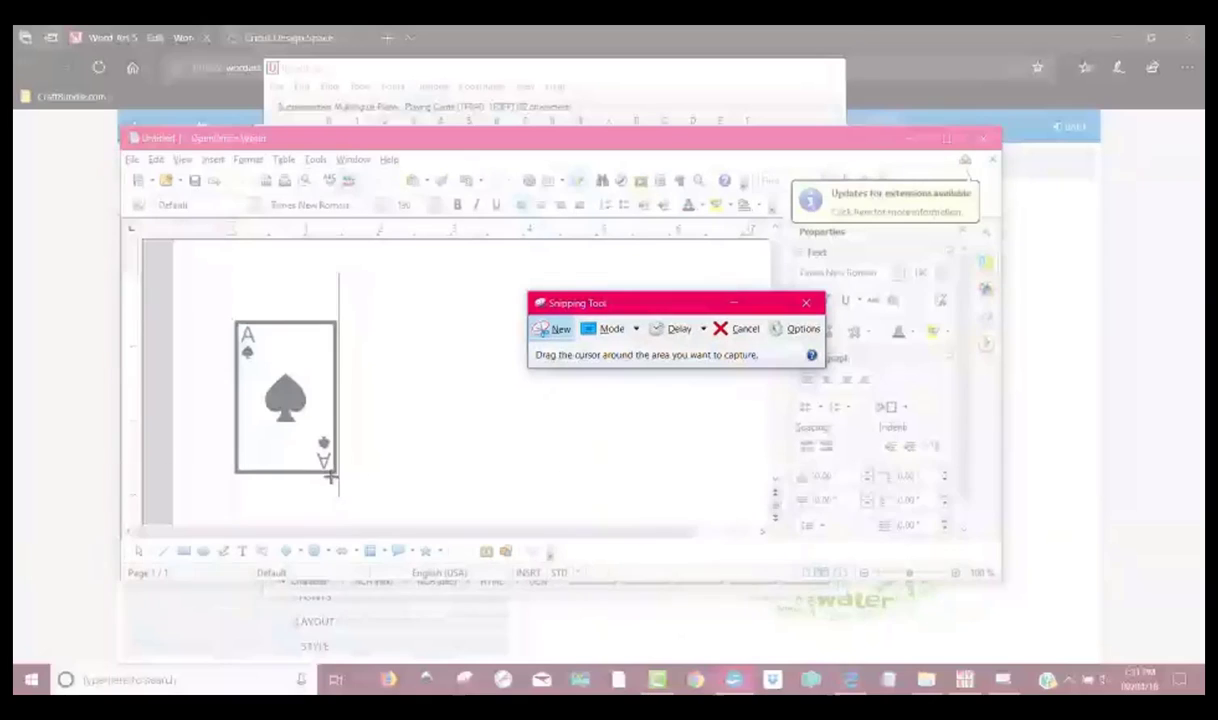
{"action": "left_click_drag", "start_coordinate": [338, 482], "coordinate": [236, 296]}
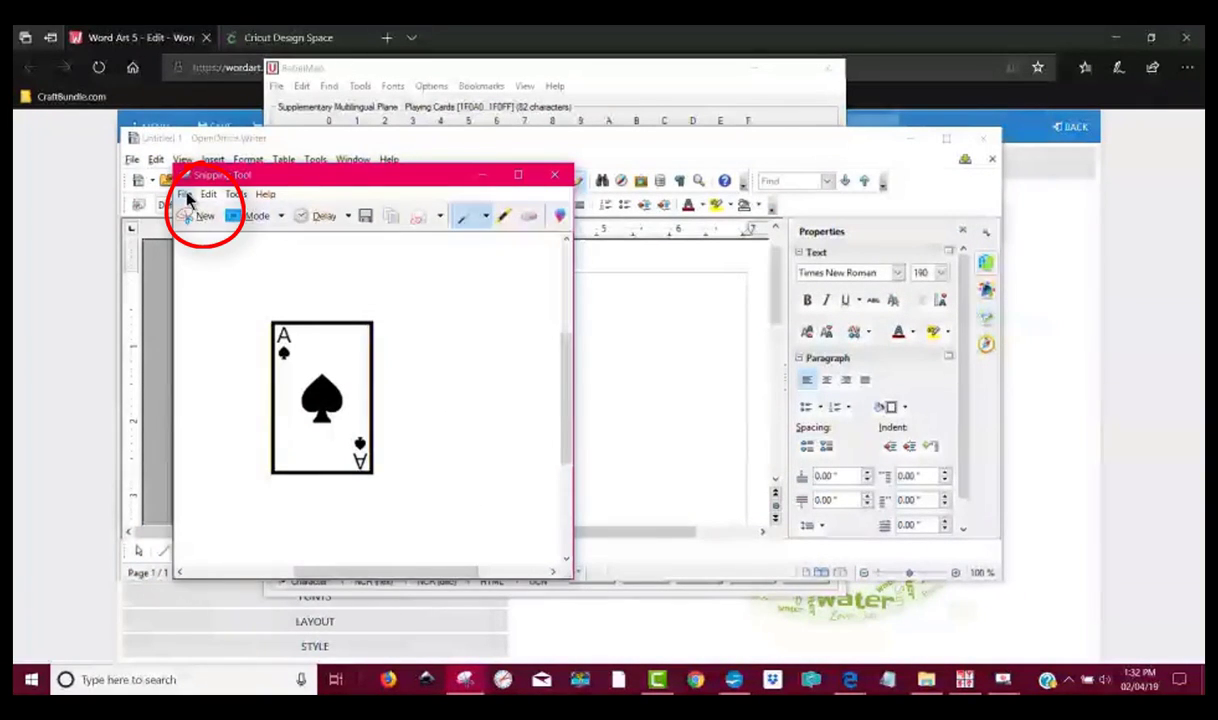
Save the card snip as the PNG file ace in Downloads and close Snipping Tool.
{"action": "left_click", "coordinate": [186, 195]}
{"action": "left_click", "coordinate": [204, 230]}
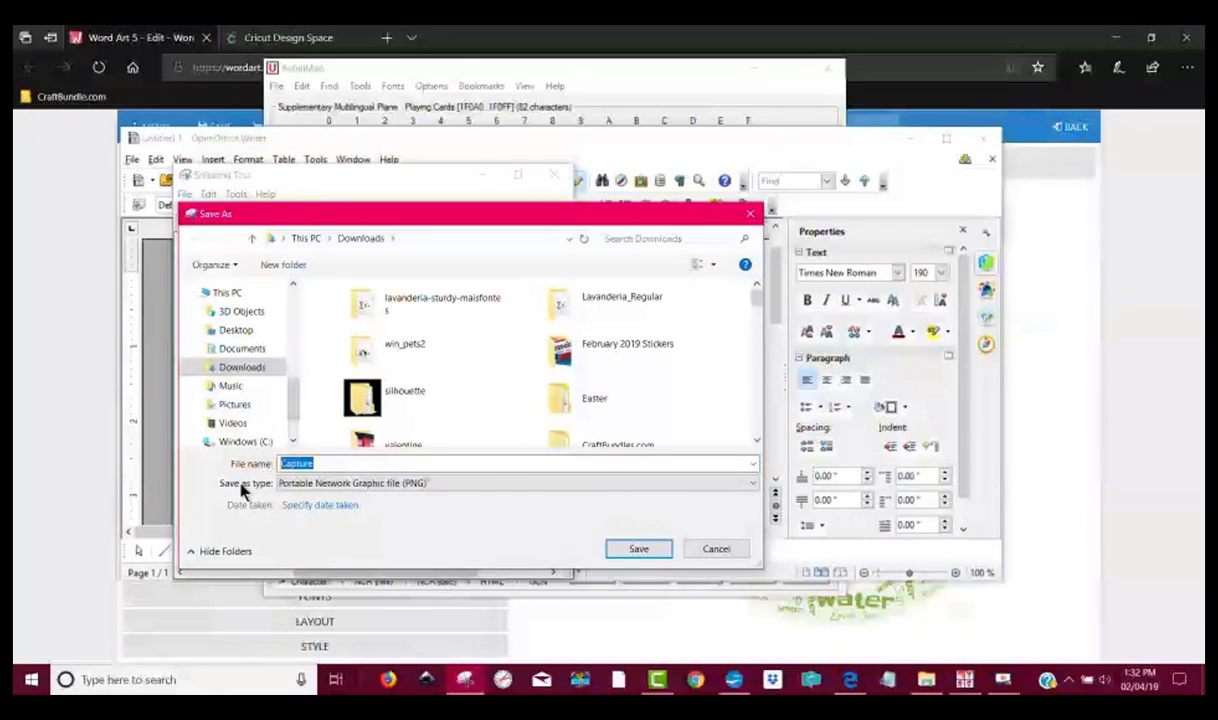
{"action": "type", "text": "ace"}
{"action": "key", "text": "Return"}
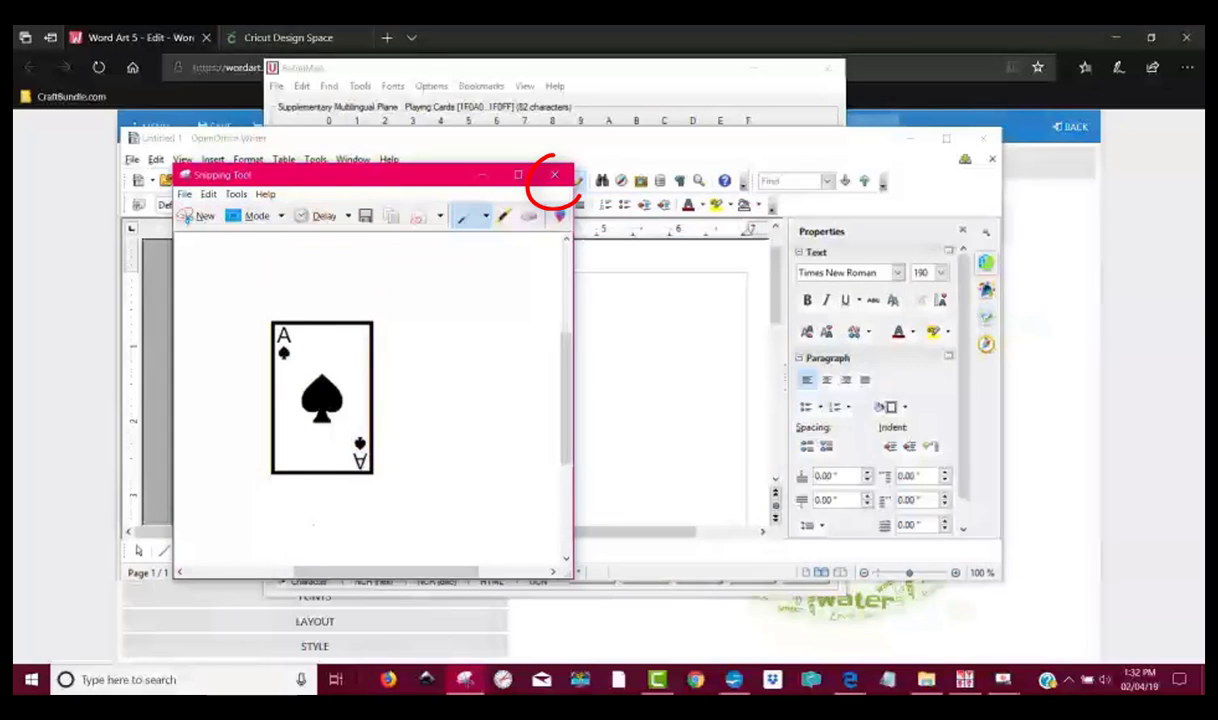
{"action": "left_click", "coordinate": [553, 176]}
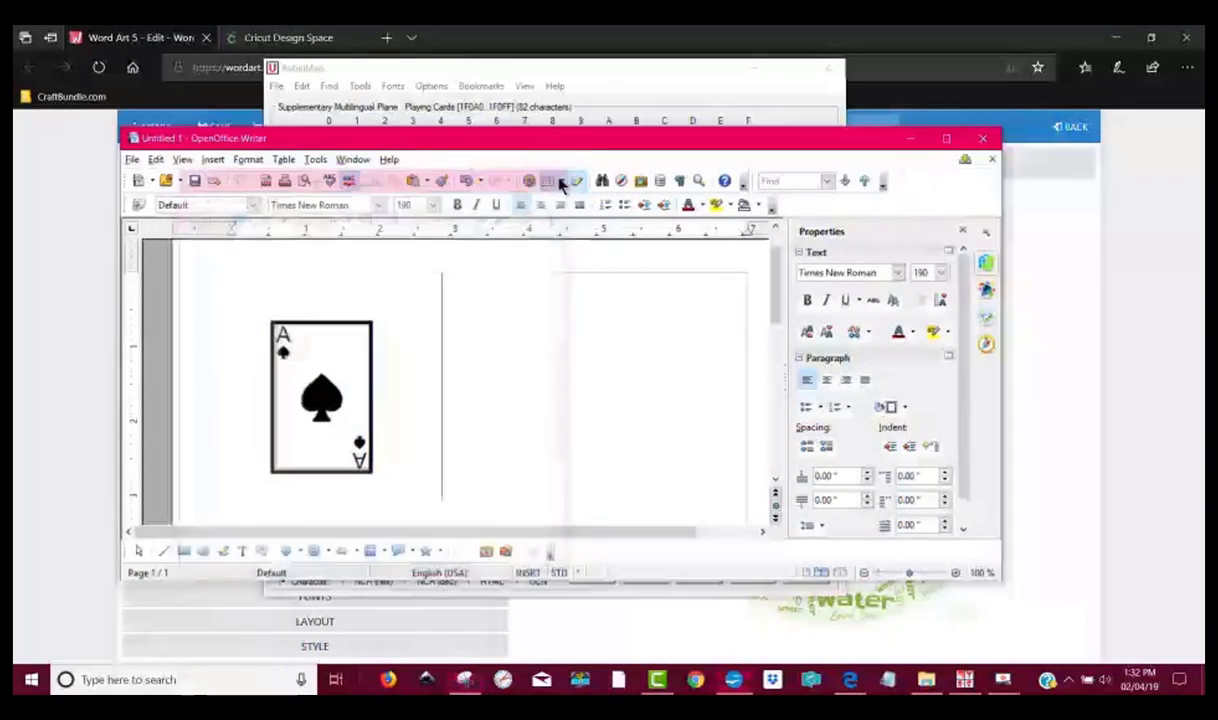
Close the OpenOffice document without saving its changes and minimize BabelMap.
{"action": "left_click", "coordinate": [983, 139]}
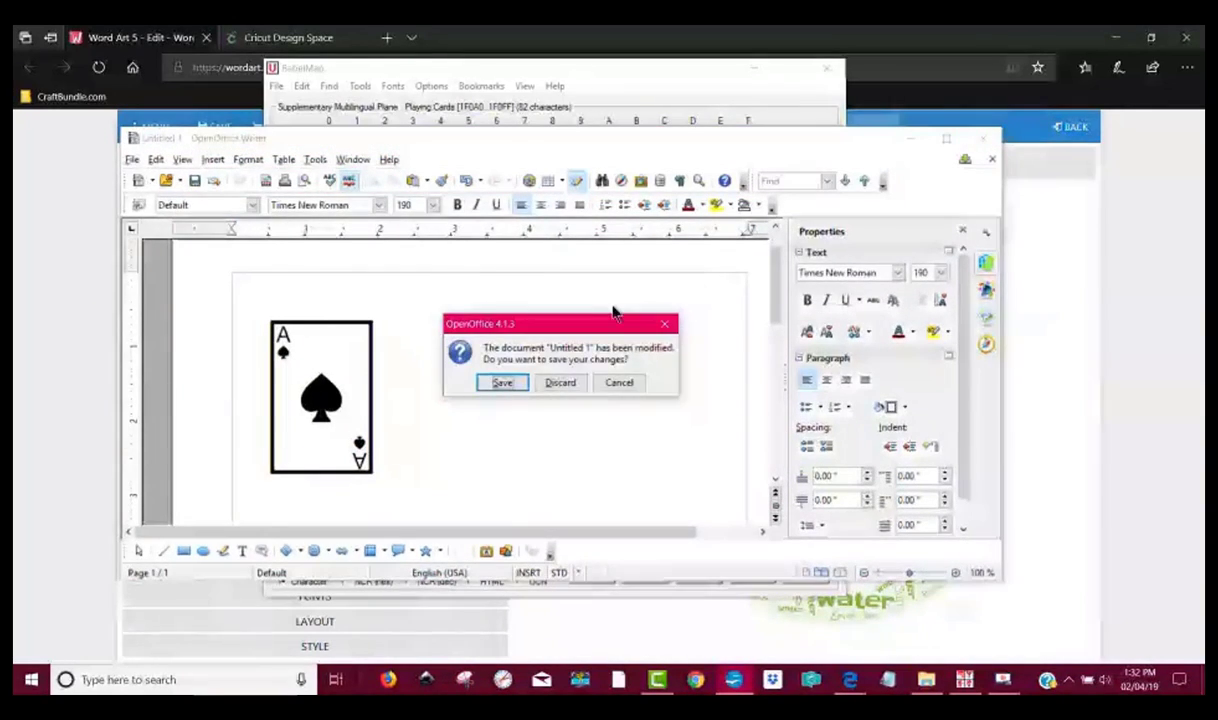
{"action": "left_click", "coordinate": [562, 385]}
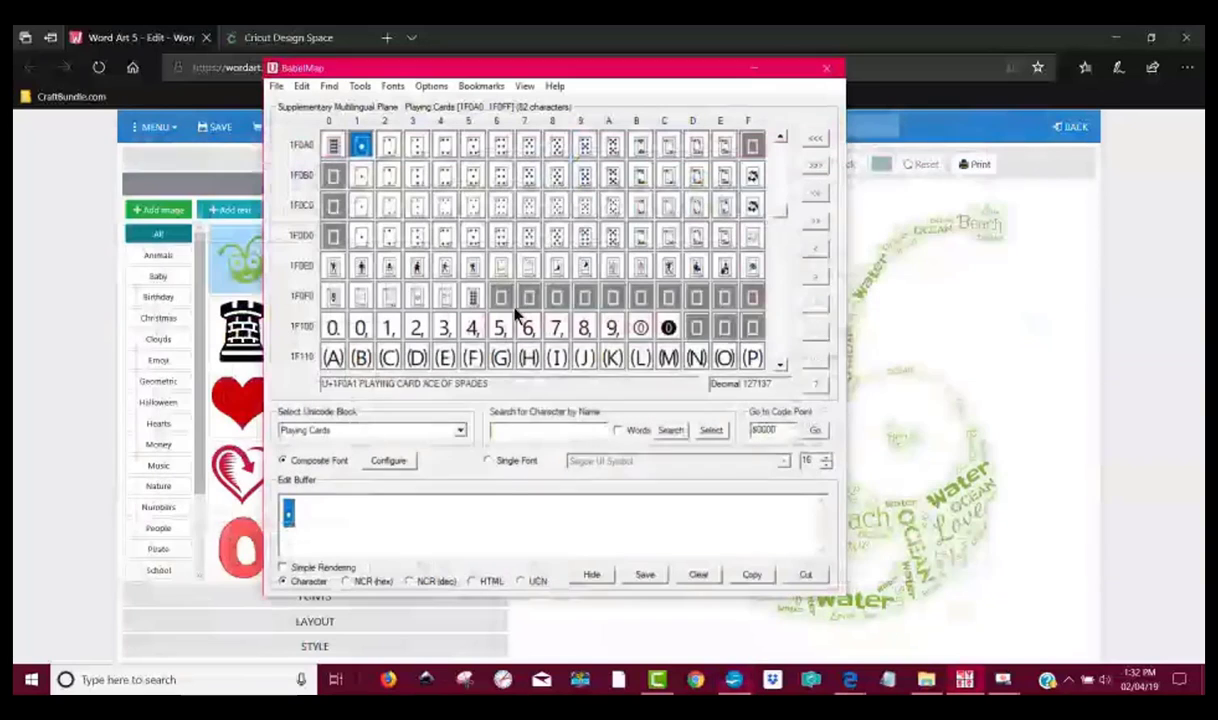
{"action": "left_click", "coordinate": [757, 70]}
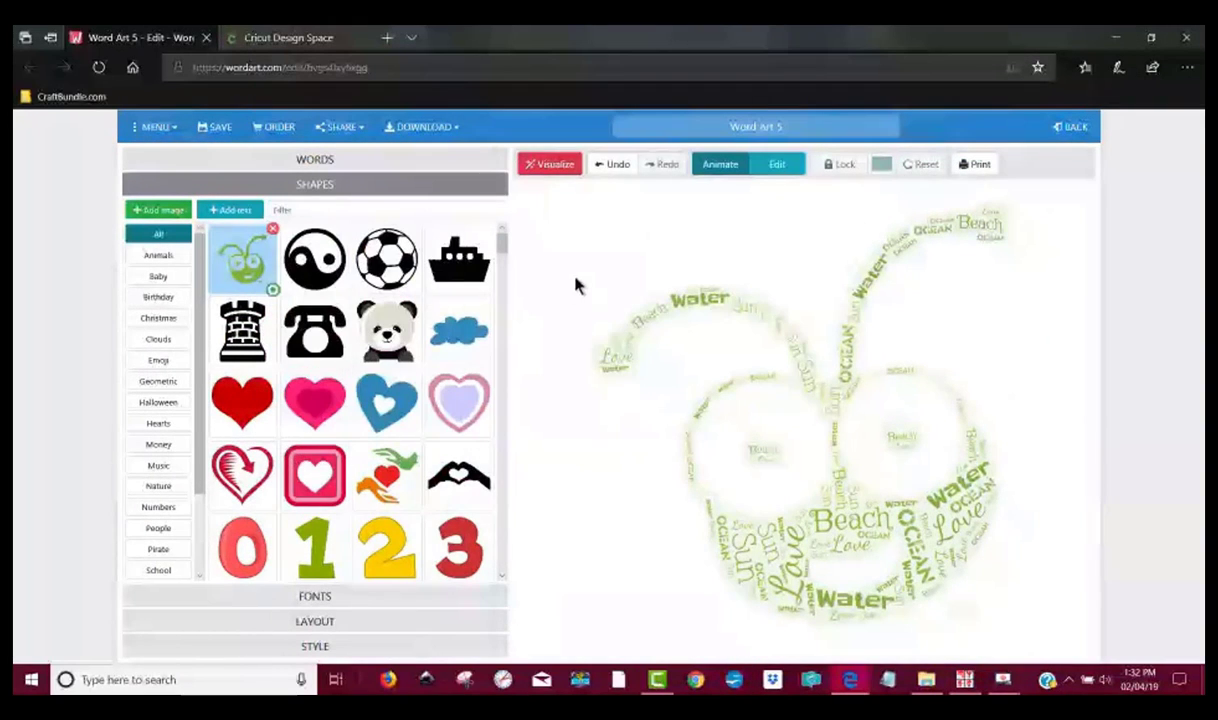
Add the ace image from Downloads as the WordArt shape with the default image customization, and visualize the word art.
{"action": "left_click", "coordinate": [160, 212]}
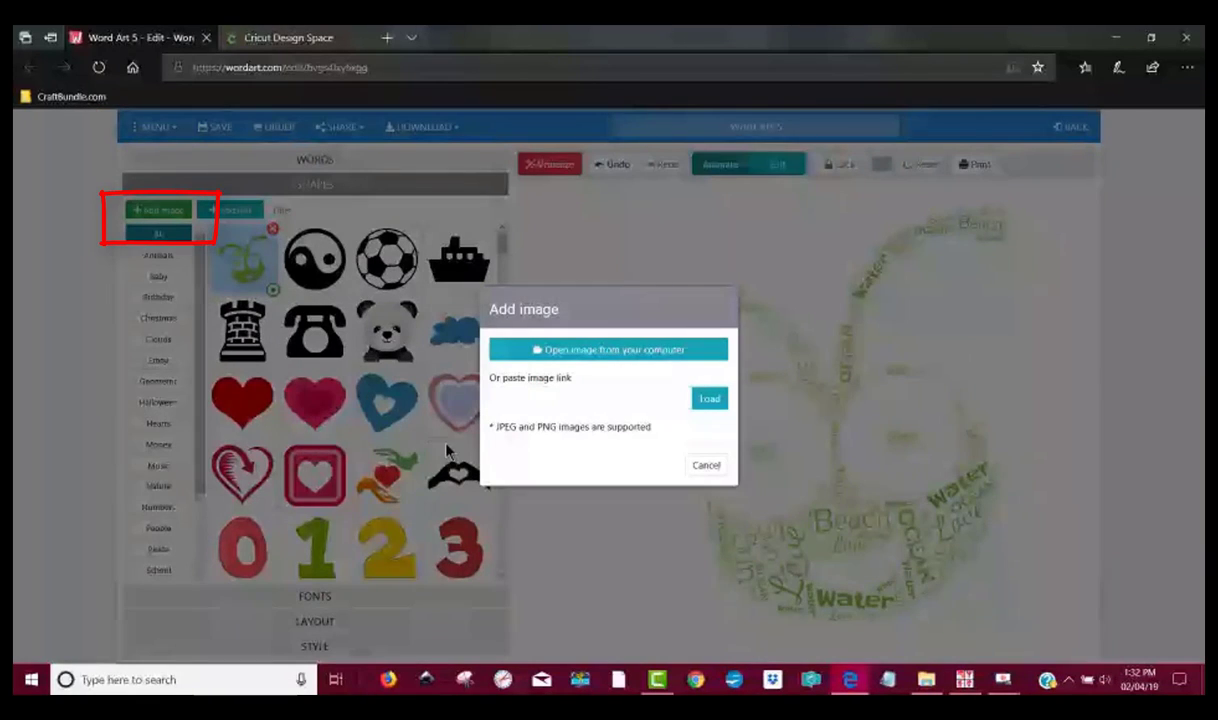
{"action": "left_click", "coordinate": [576, 352]}
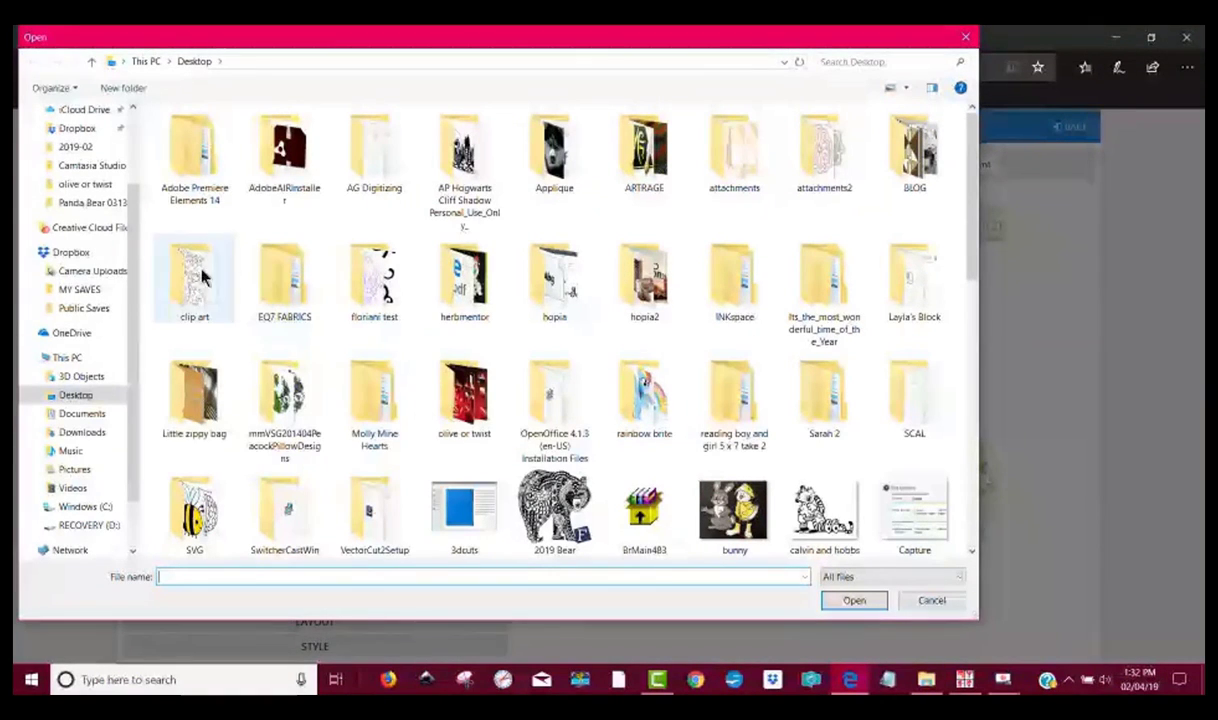
{"action": "left_click", "coordinate": [82, 432]}
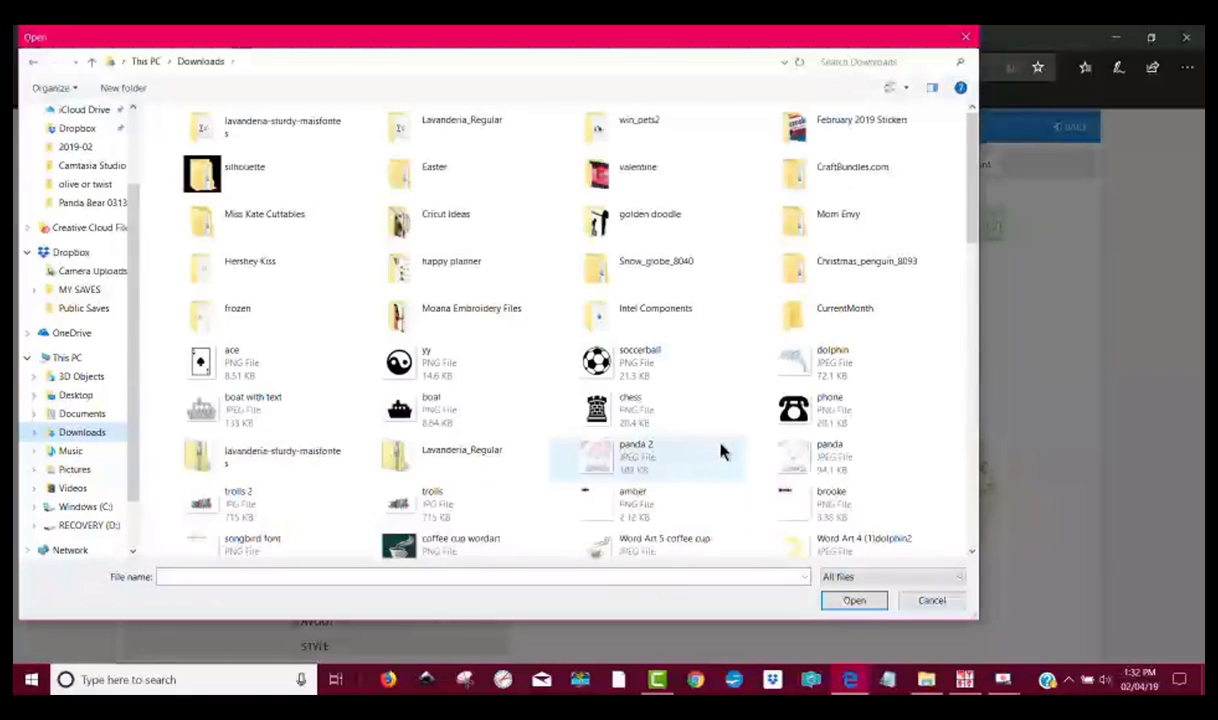
{"action": "left_click", "coordinate": [240, 372]}
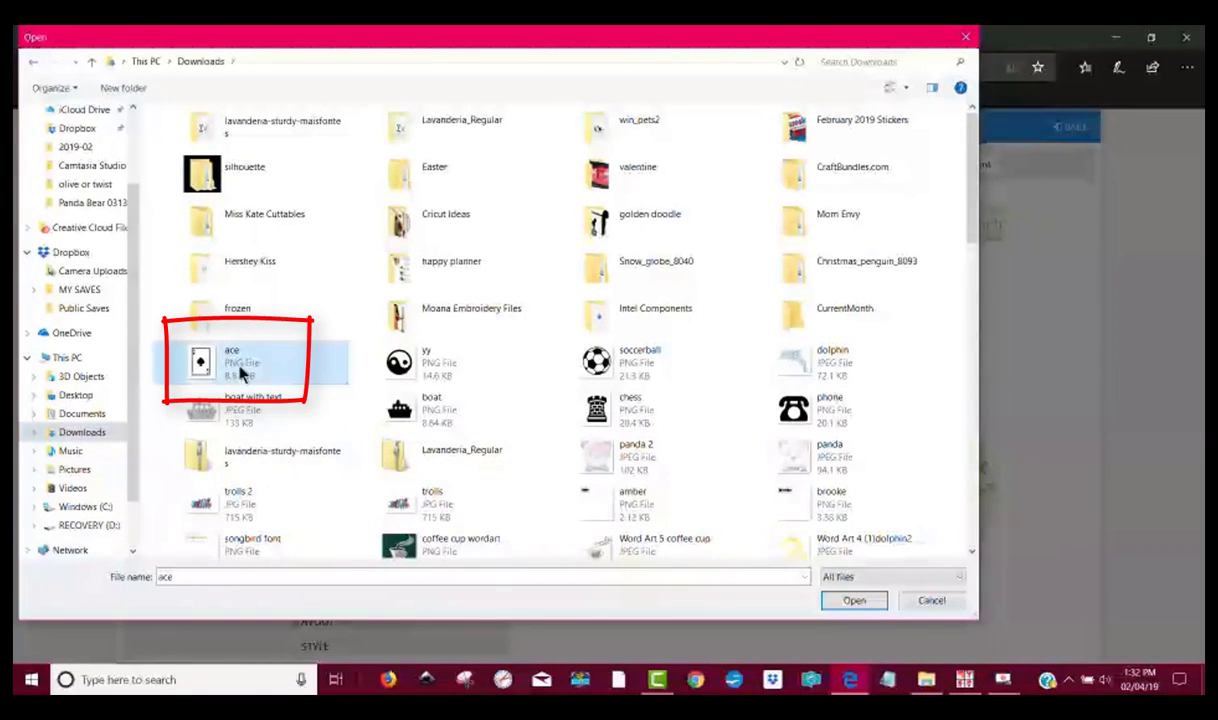
{"action": "left_click", "coordinate": [856, 602]}
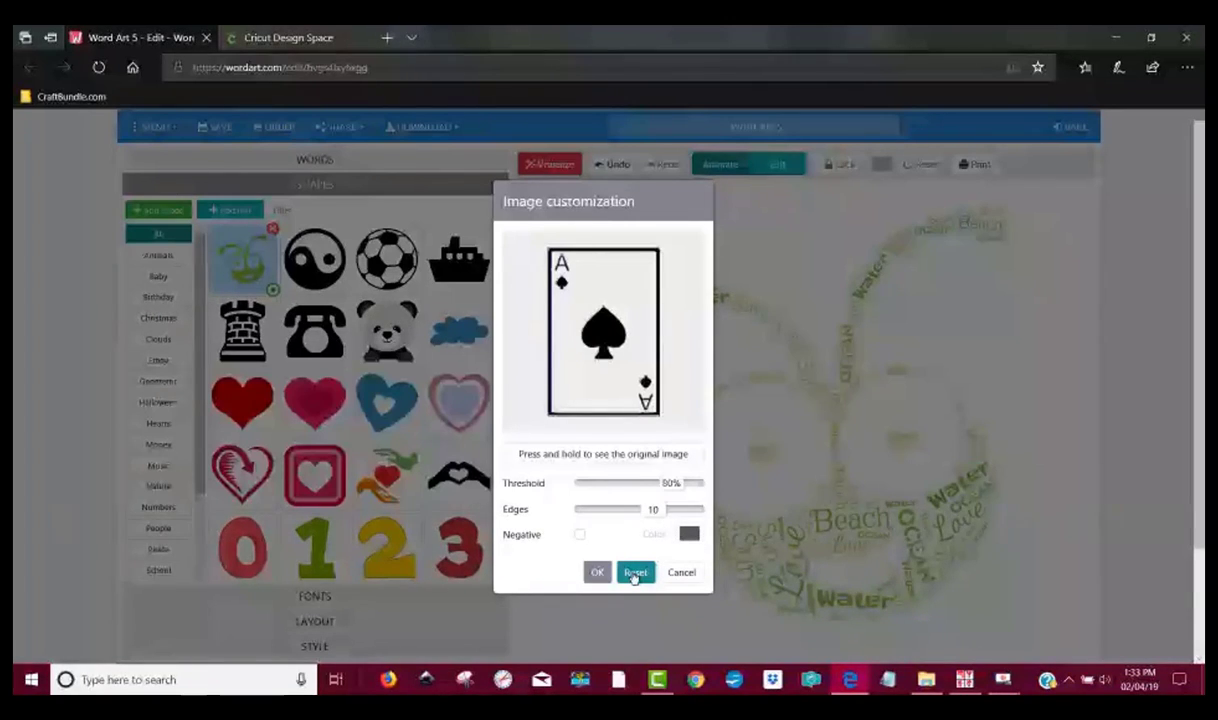
{"action": "left_click", "coordinate": [597, 572]}
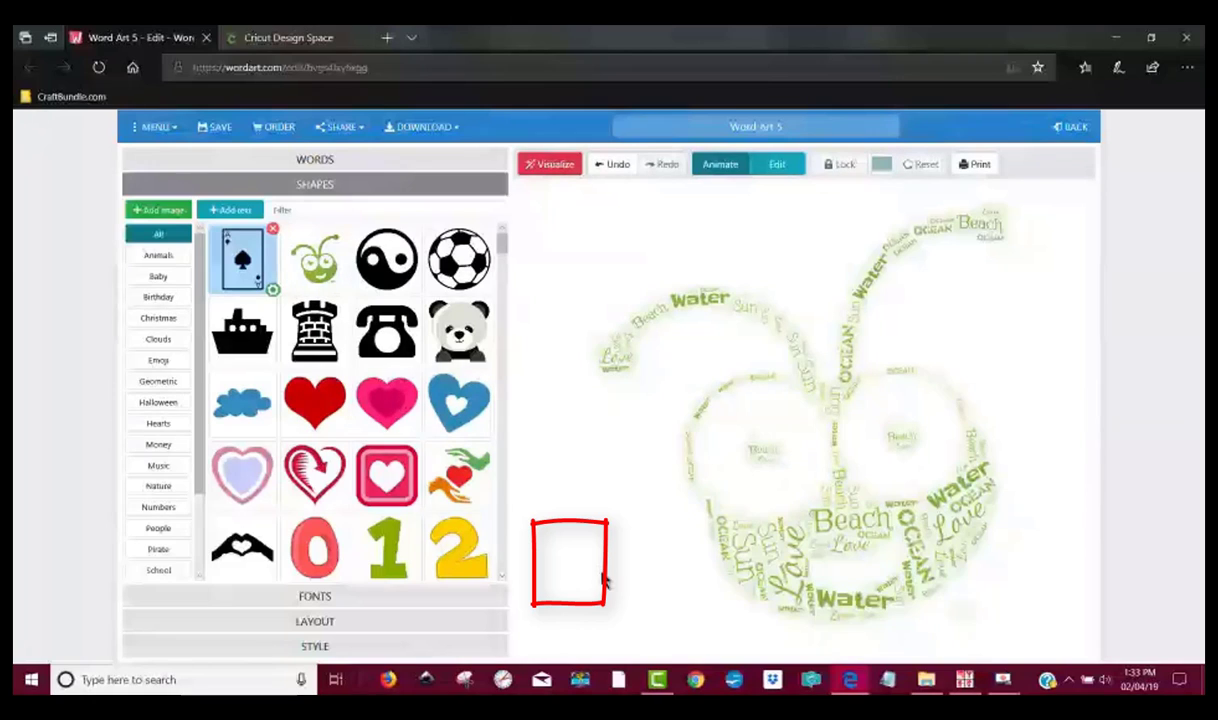
{"action": "left_click", "coordinate": [550, 165]}
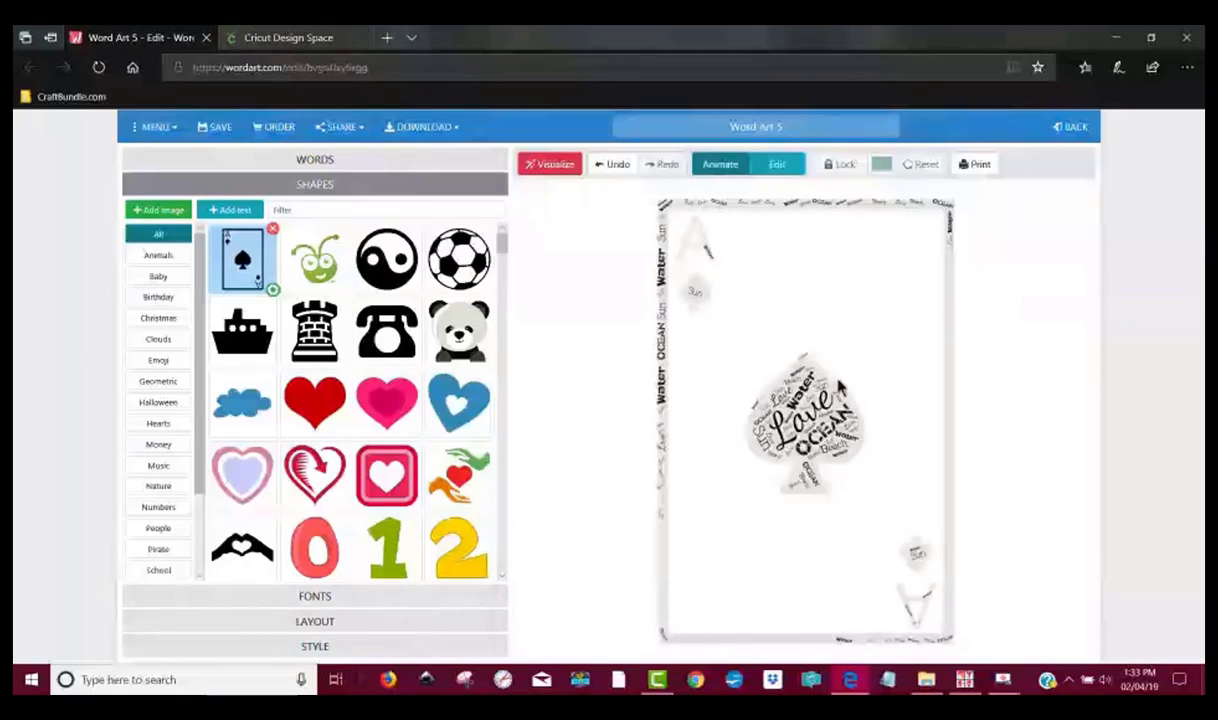
Switch to Cricut Design Space and upload the ace PNG file from Downloads as a new image.
{"action": "left_click", "coordinate": [300, 40]}
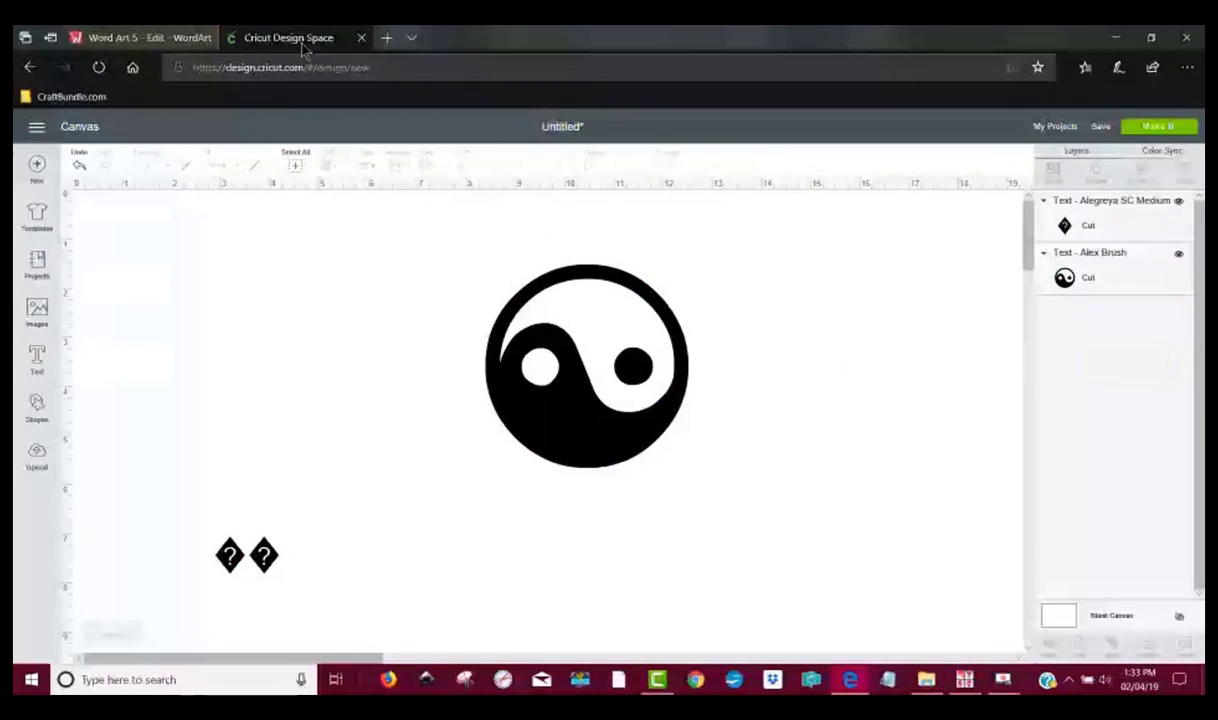
{"action": "left_click", "coordinate": [37, 456]}
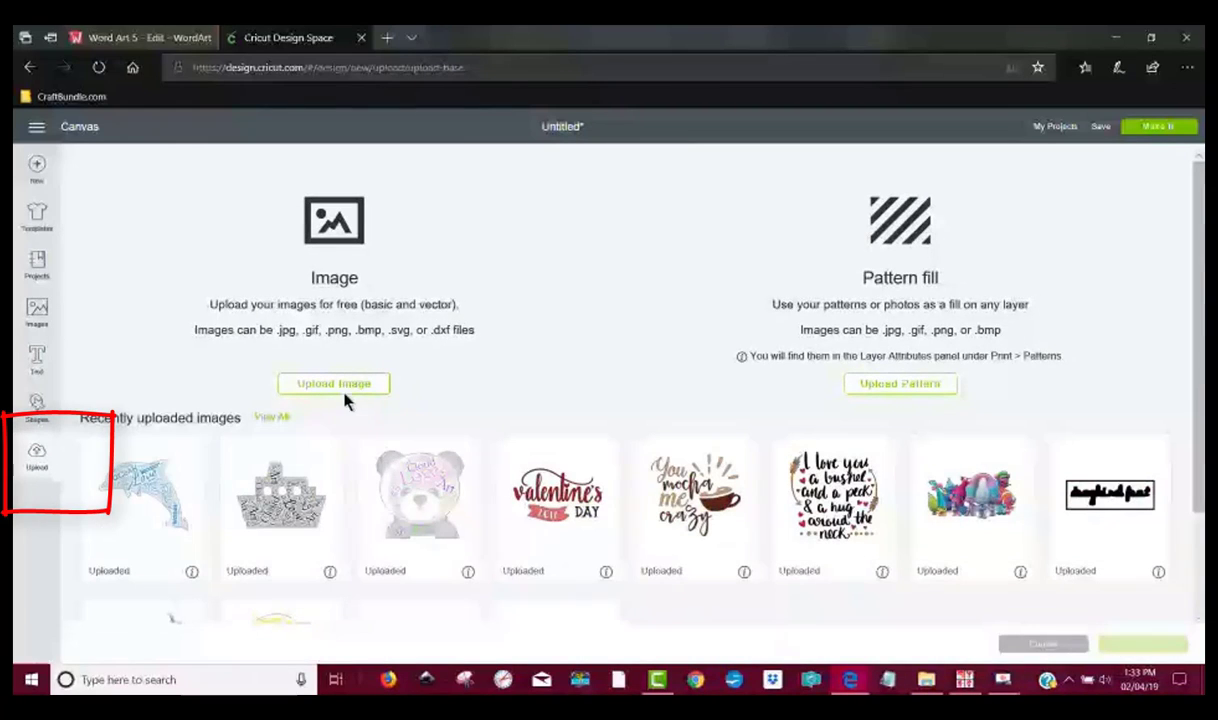
{"action": "left_click", "coordinate": [345, 390]}
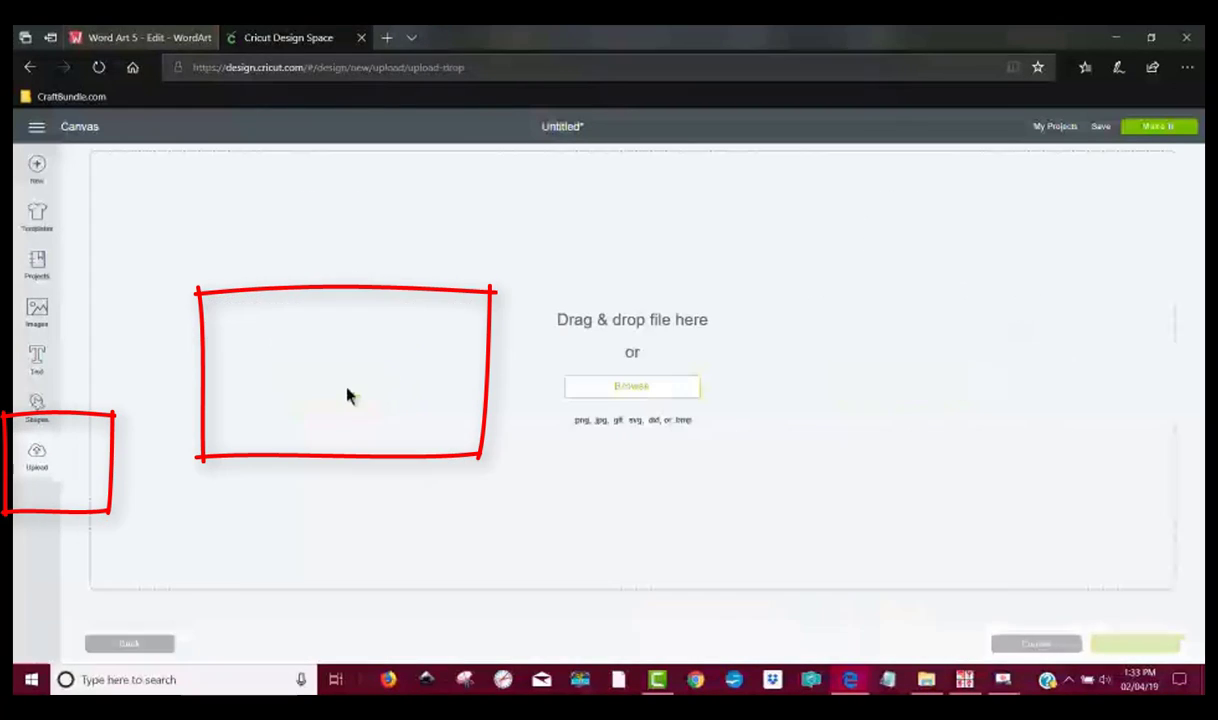
{"action": "left_click", "coordinate": [633, 390]}
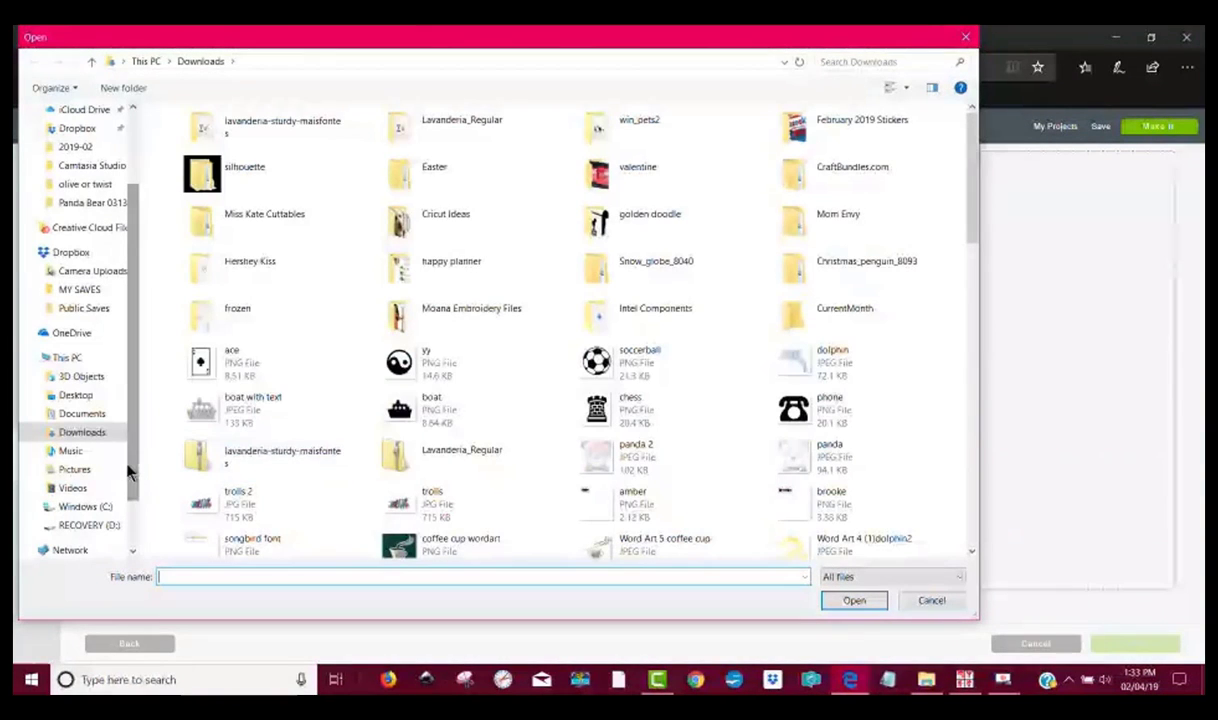
{"action": "left_click", "coordinate": [235, 368]}
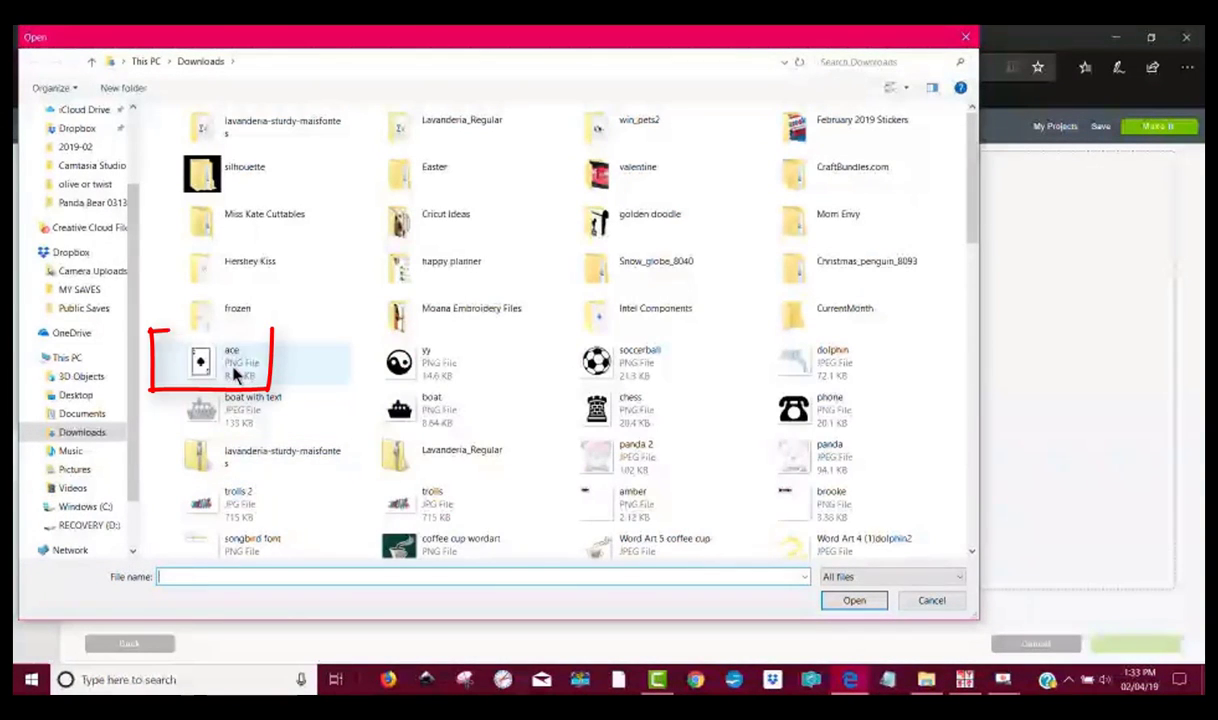
{"action": "left_click", "coordinate": [856, 602]}
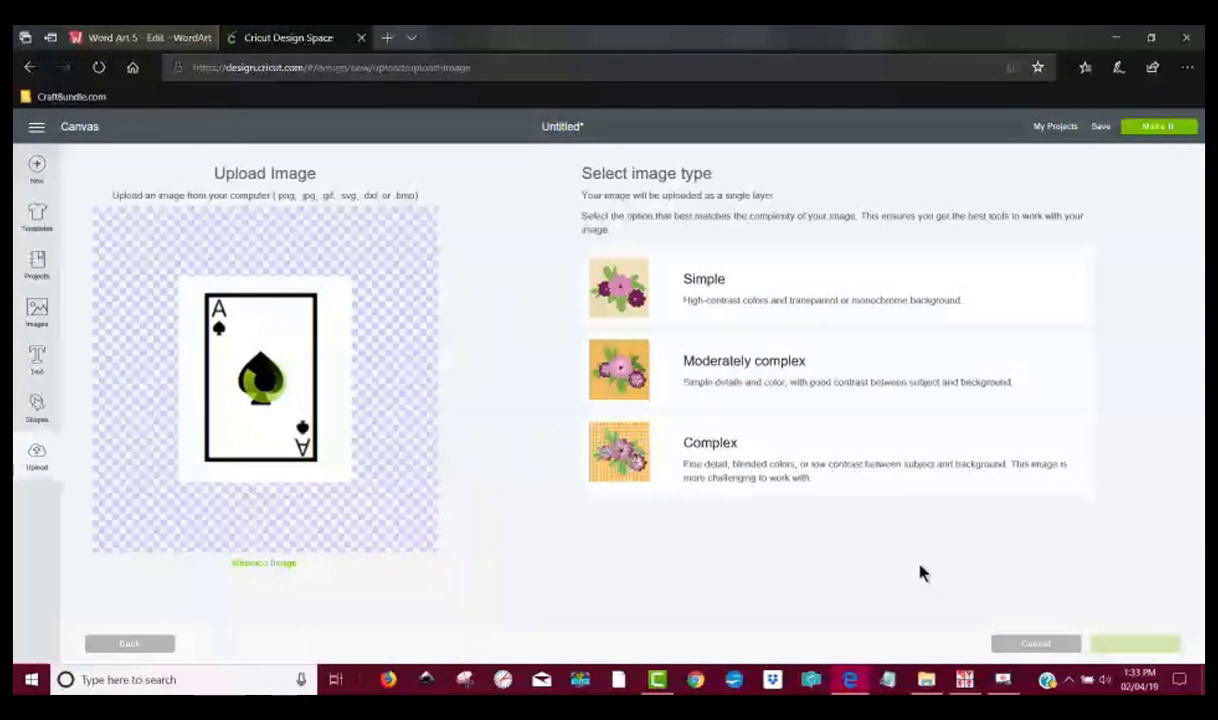
Set the image type to Complex and erase the white background around the outside of the card.
{"action": "left_click", "coordinate": [780, 476]}
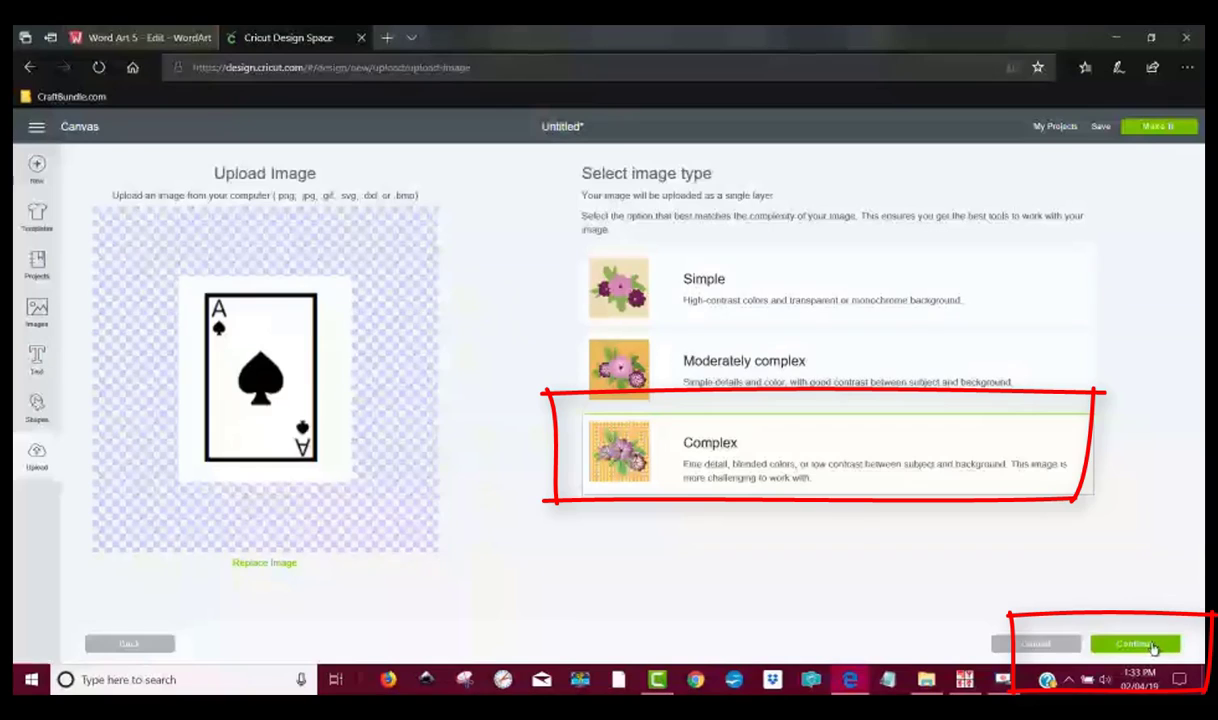
{"action": "left_click", "coordinate": [1154, 647]}
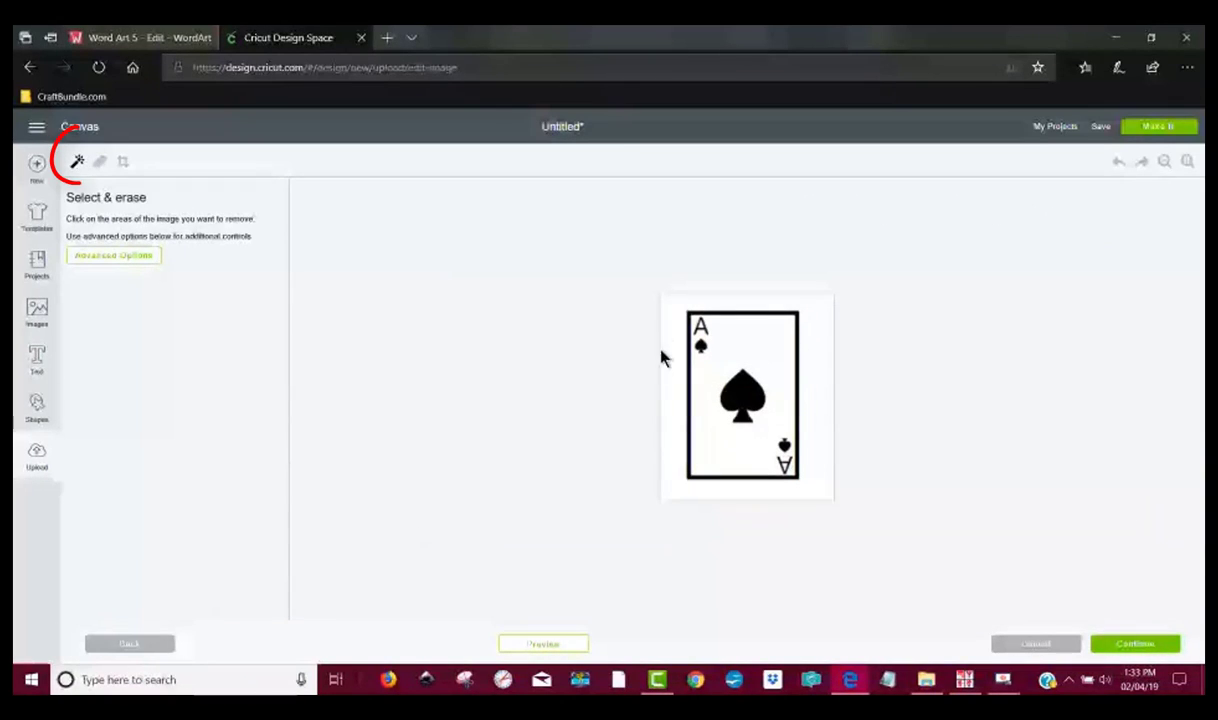
{"action": "left_click", "coordinate": [671, 310]}
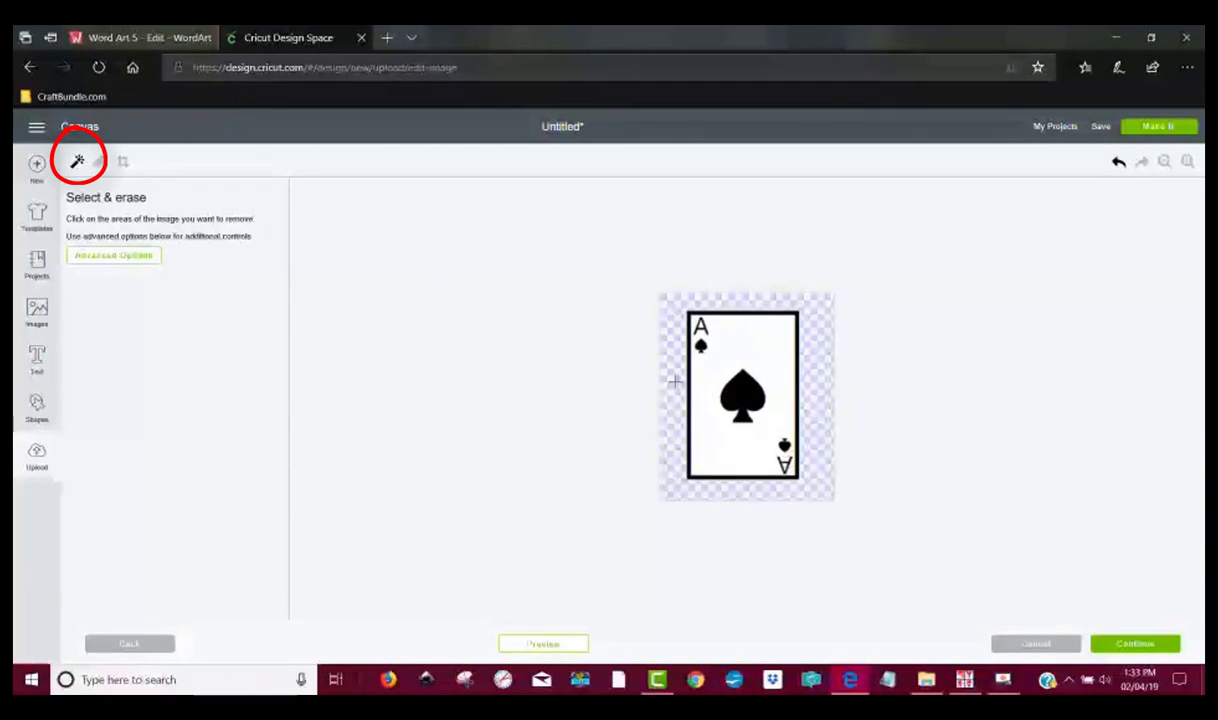
Save the card as a Print Then Cut image named ace and insert it onto the canvas.
{"action": "left_click", "coordinate": [1150, 650]}
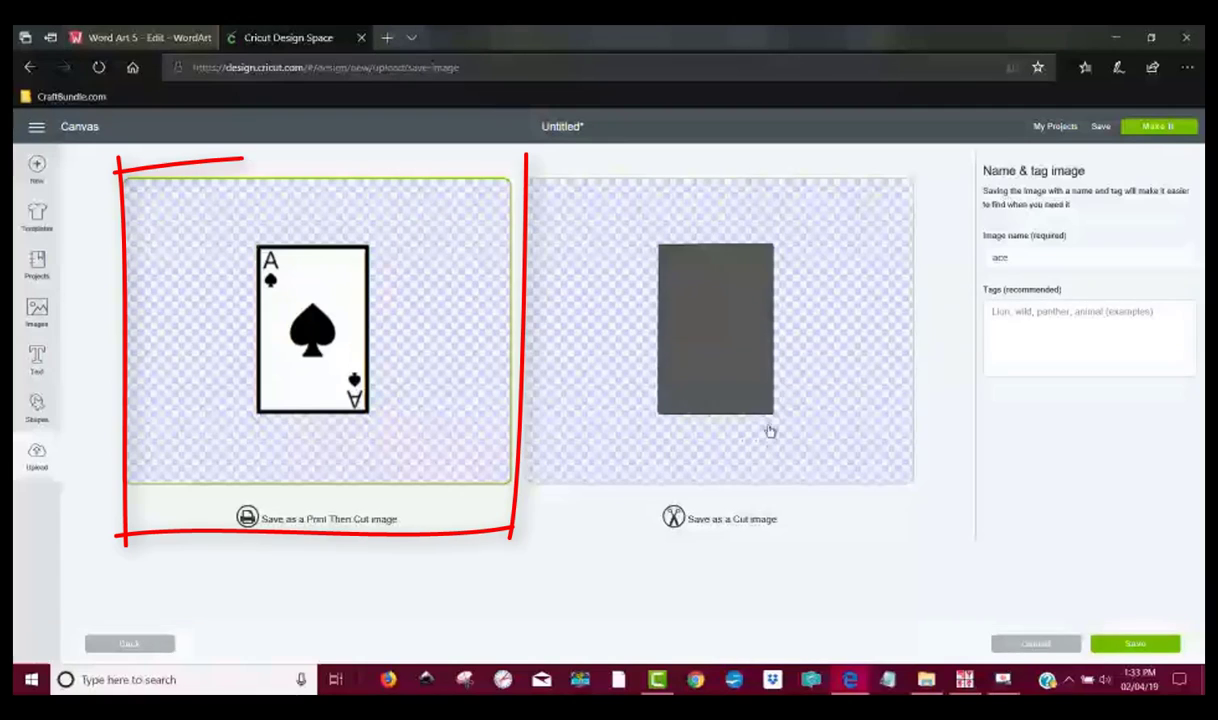
{"action": "left_click", "coordinate": [1136, 646]}
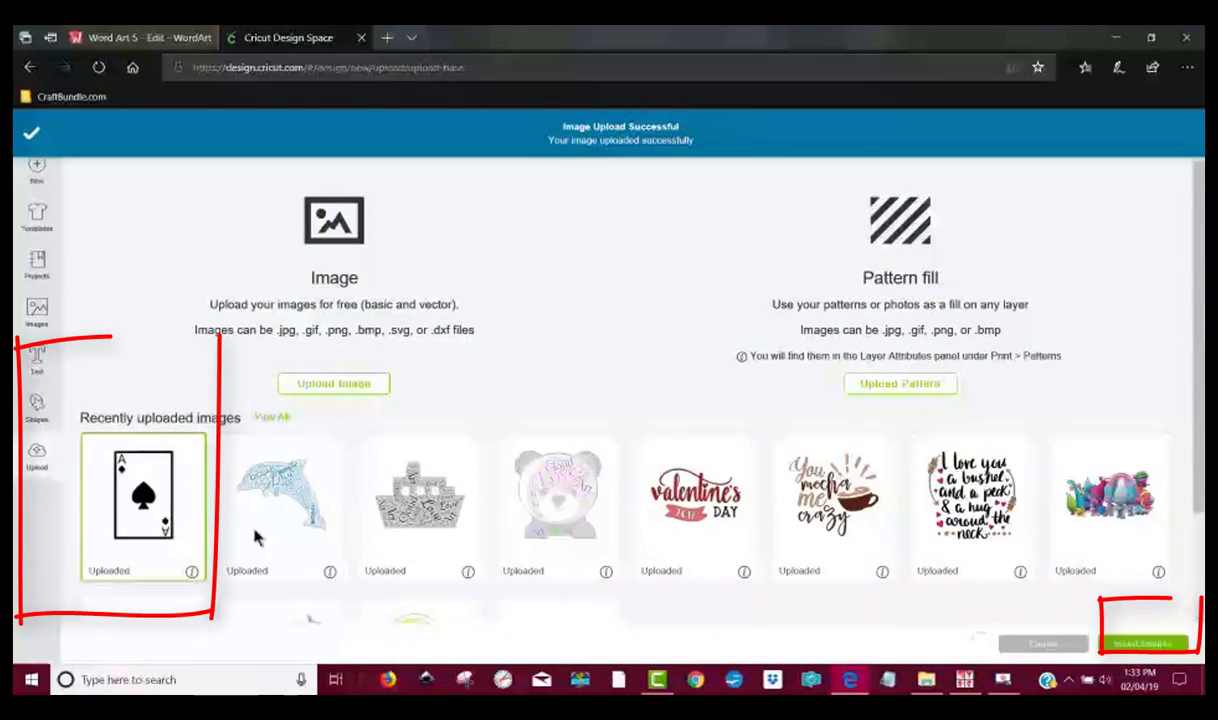
{"action": "left_click", "coordinate": [1143, 643]}
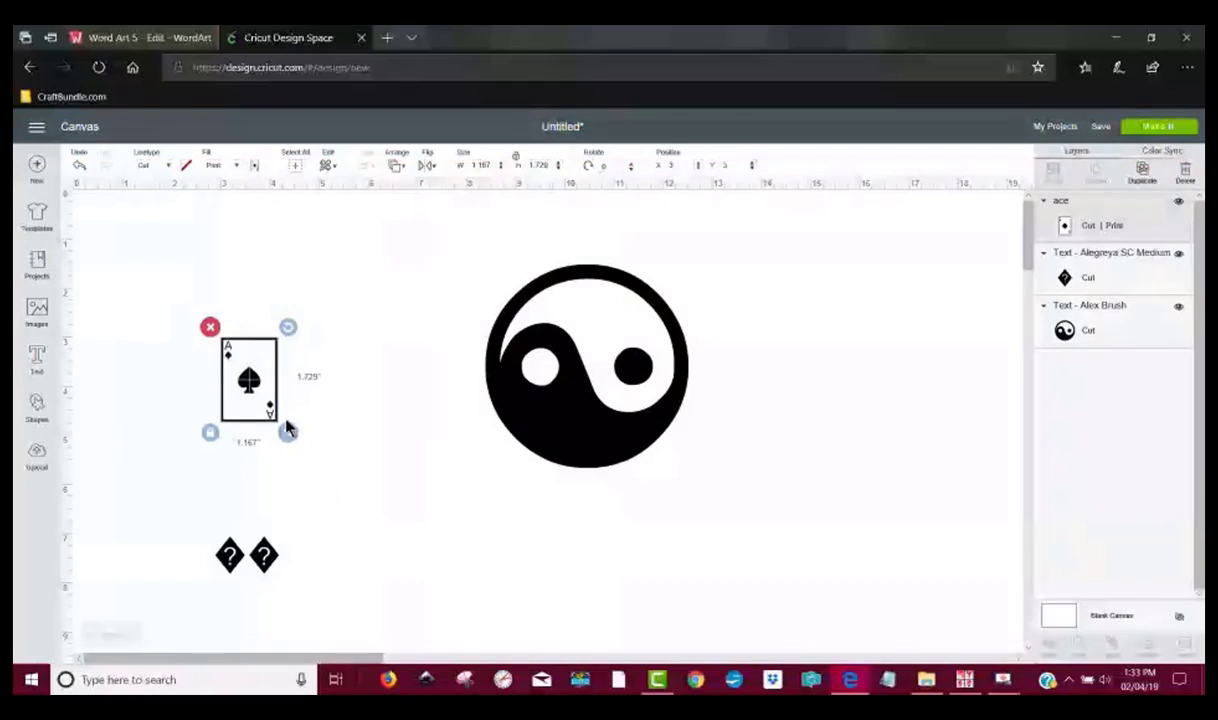
Resize the ace card to about 2.56 by 3.8 inches and place it to the left of the yin-yang symbol.
{"action": "left_click_drag", "start_coordinate": [298, 440], "coordinate": [428, 630]}
{"action": "left_click_drag", "start_coordinate": [331, 471], "coordinate": [317, 360]}
{"action": "left_click", "coordinate": [430, 470]}
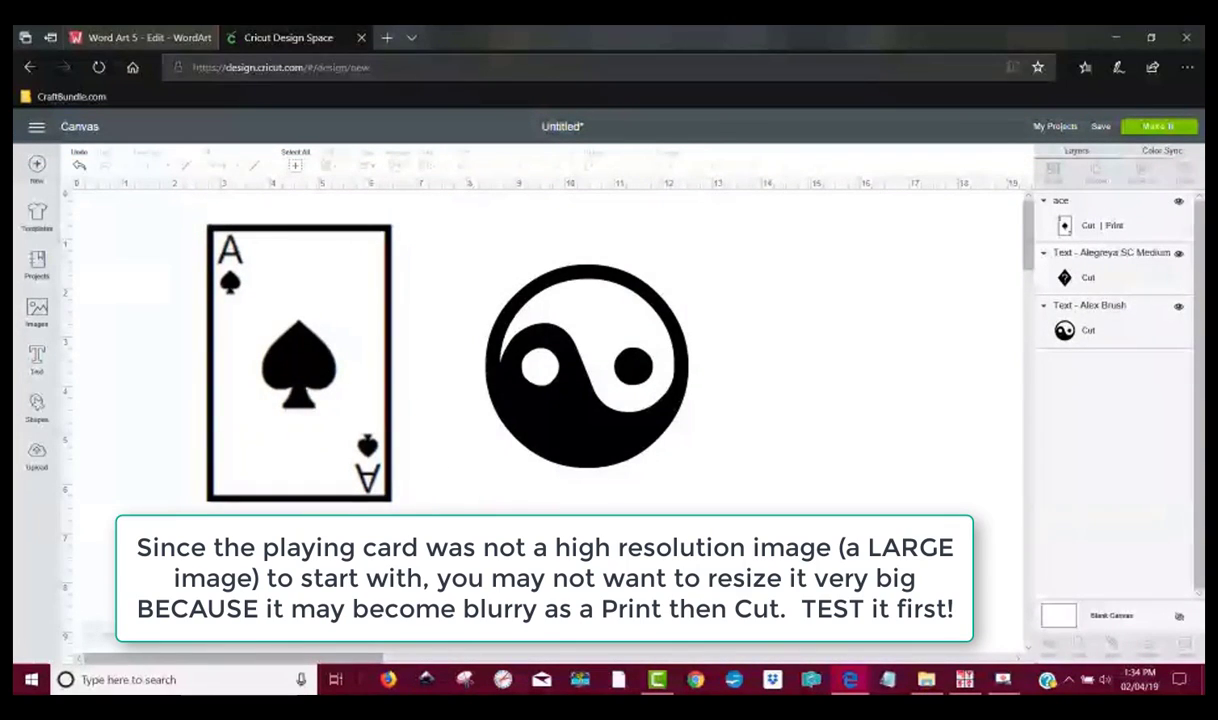
{"action": "left_click", "coordinate": [384, 497]}
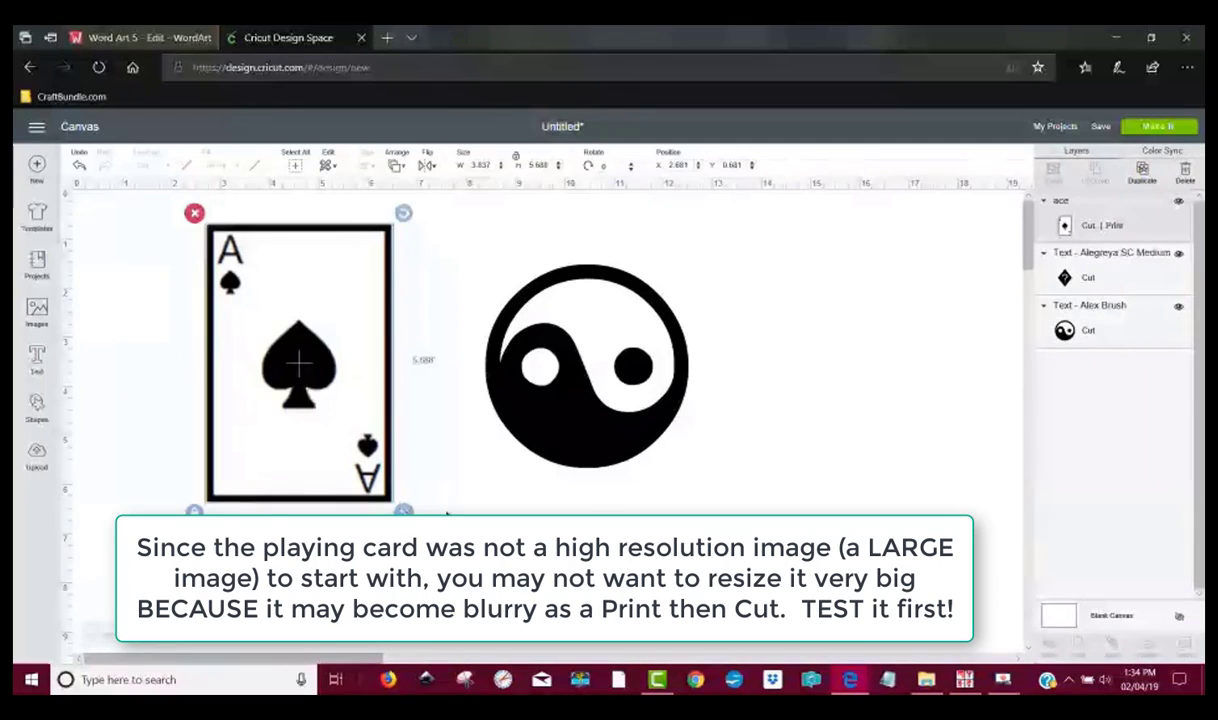
{"action": "left_click_drag", "start_coordinate": [403, 511], "coordinate": [356, 419]}
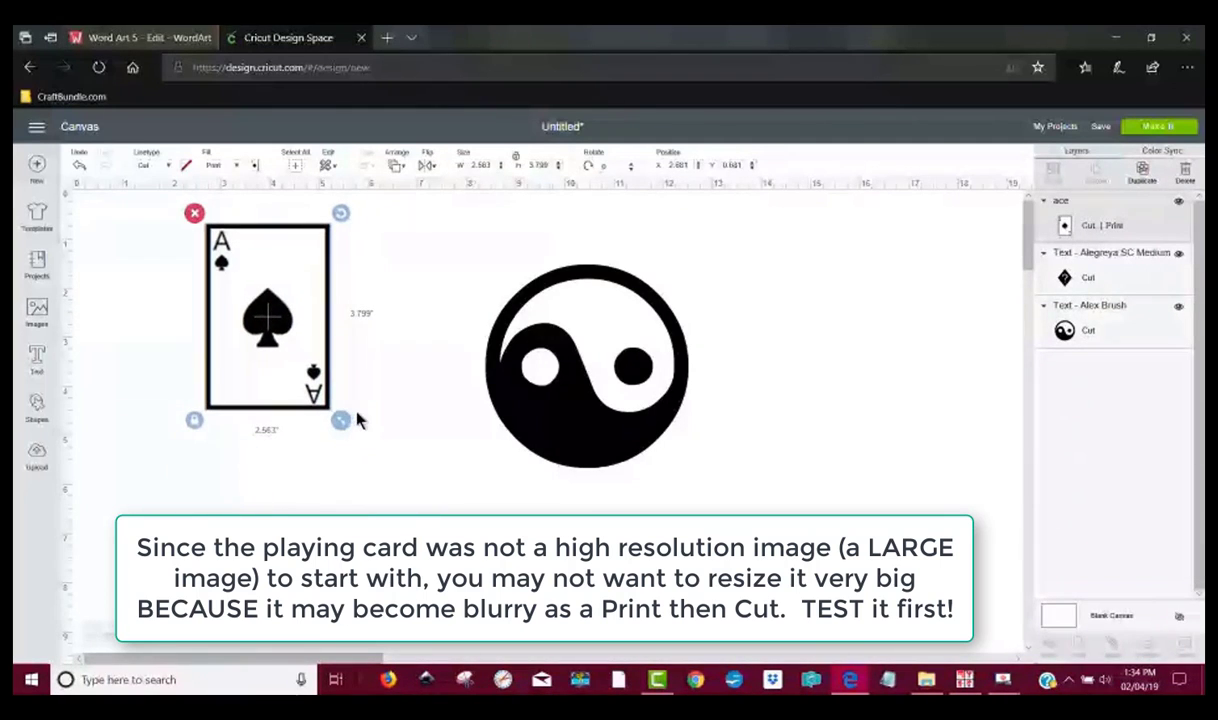